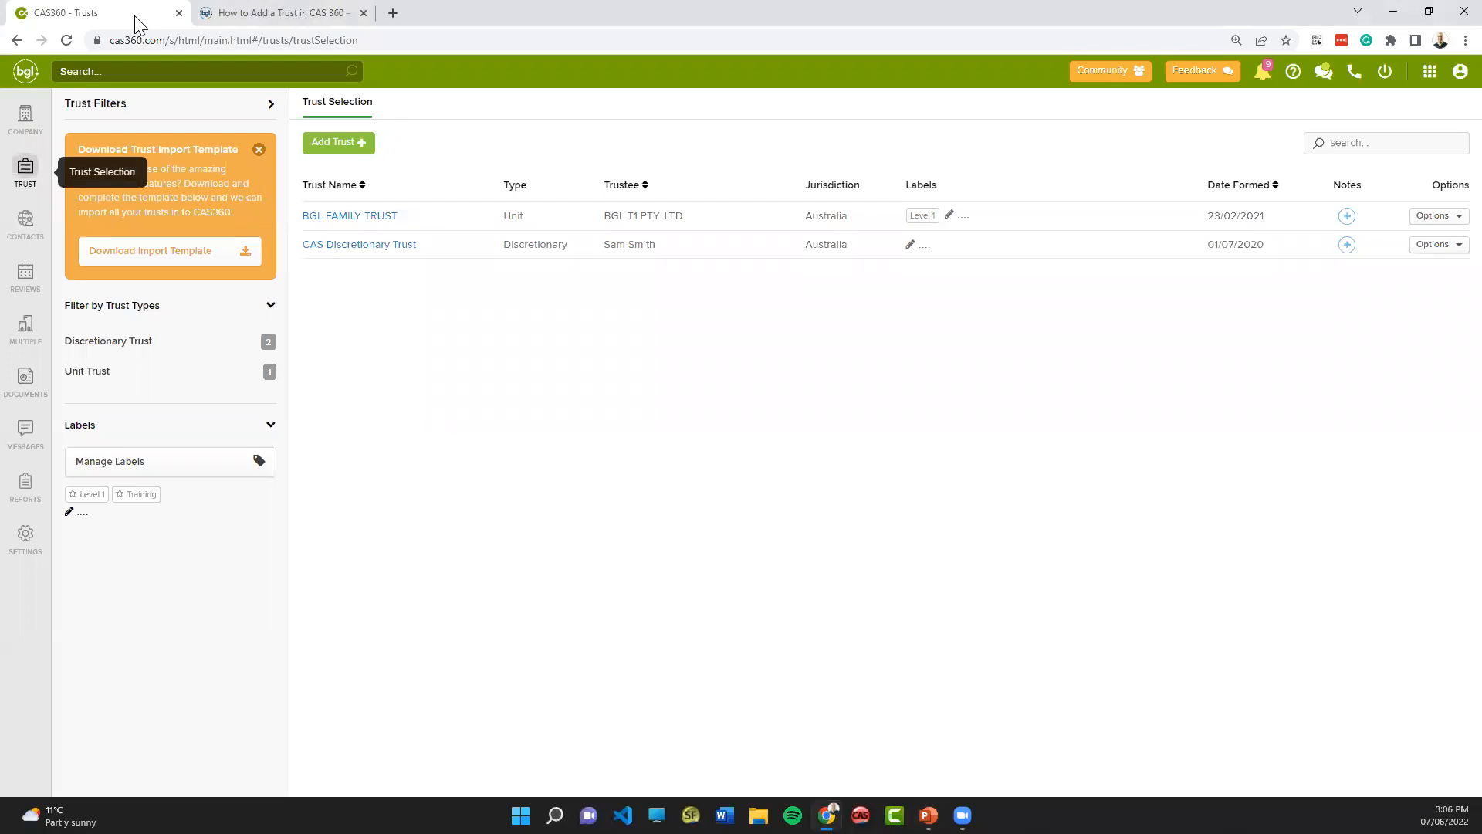
- View the help article on adding a trust and the CAS Discretionary Trust's details, ending back on the trust list
click(224, 14)
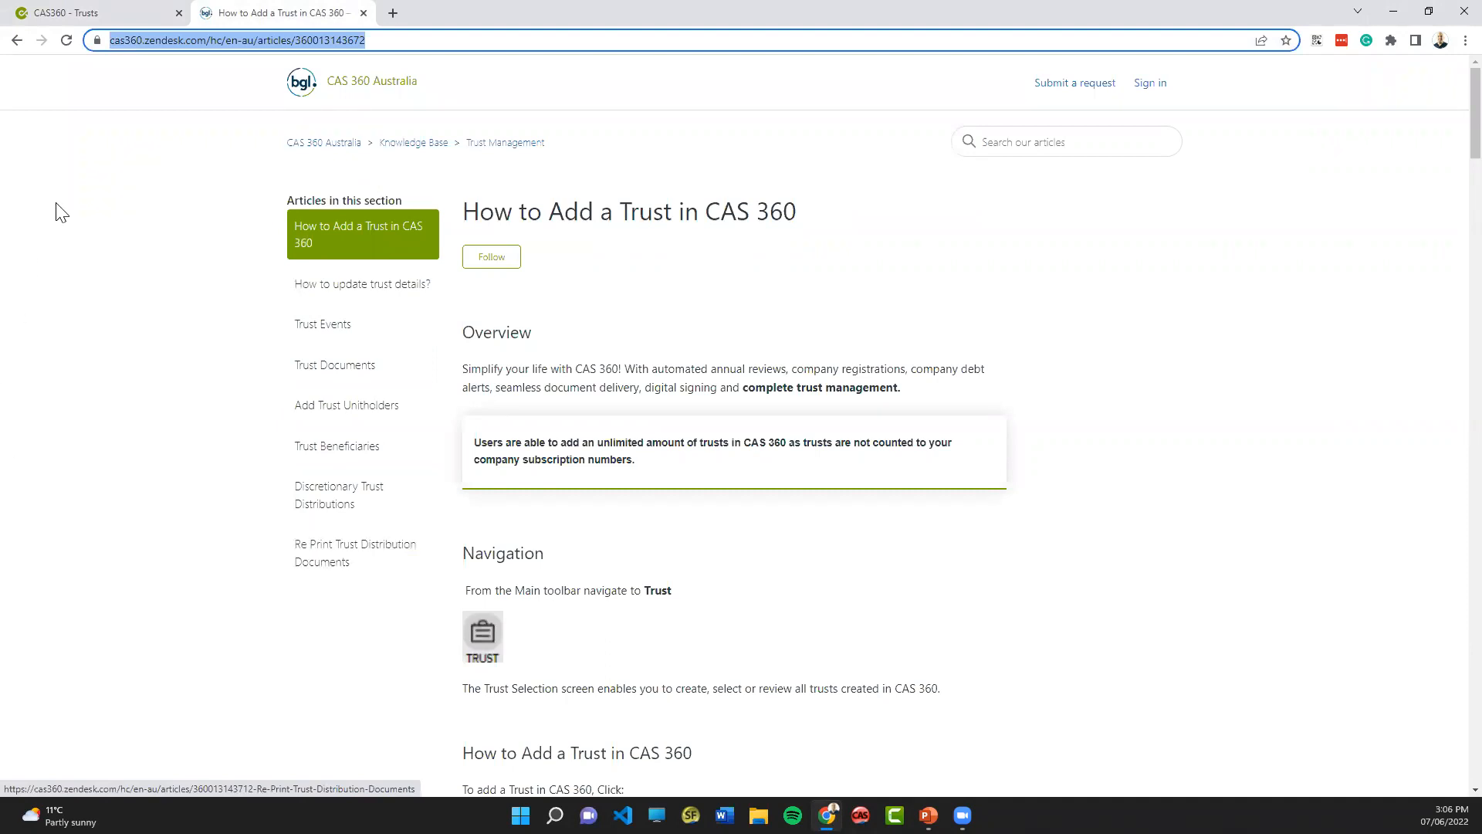
click(96, 3)
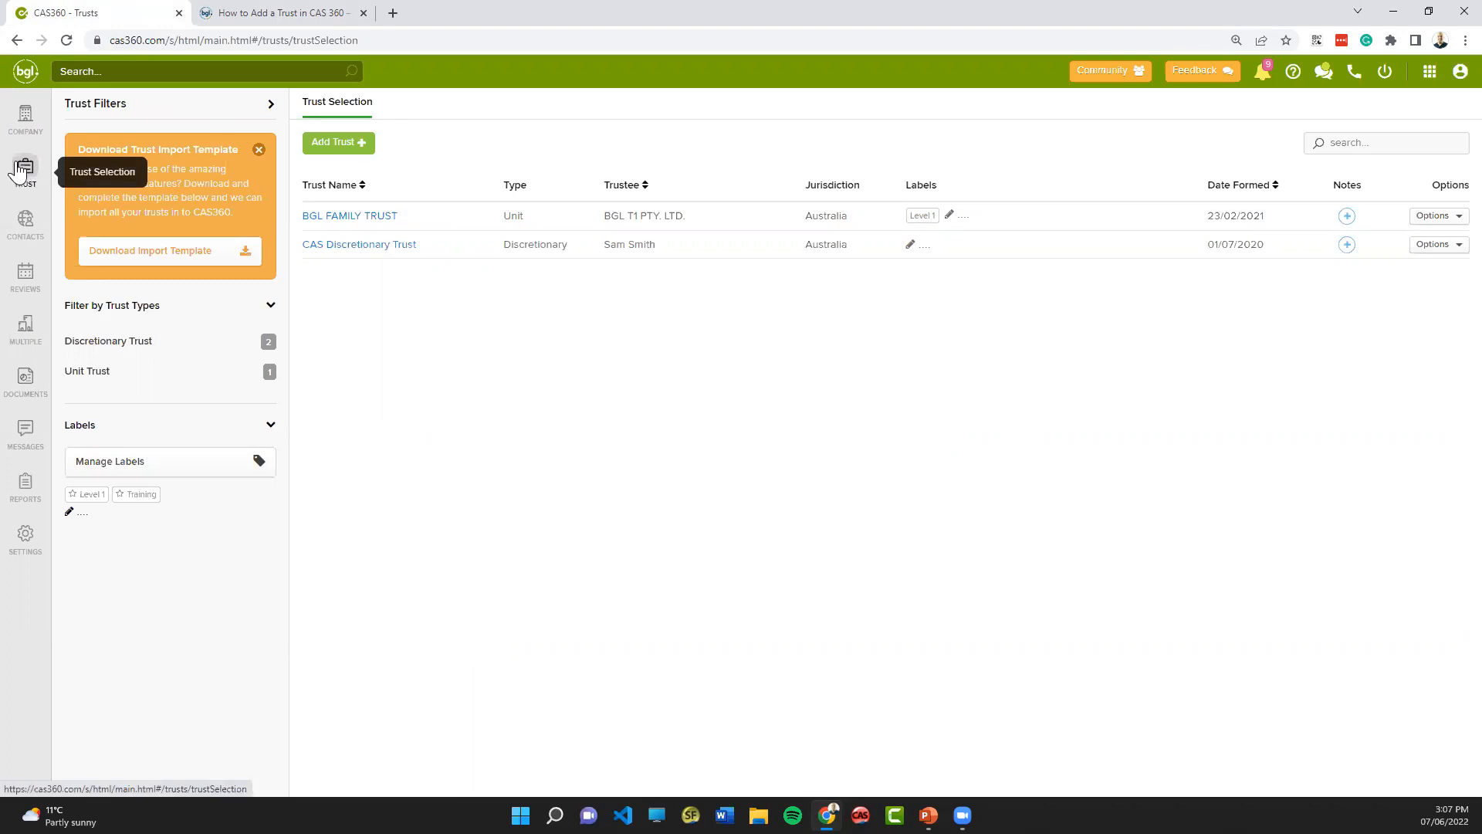
click(21, 169)
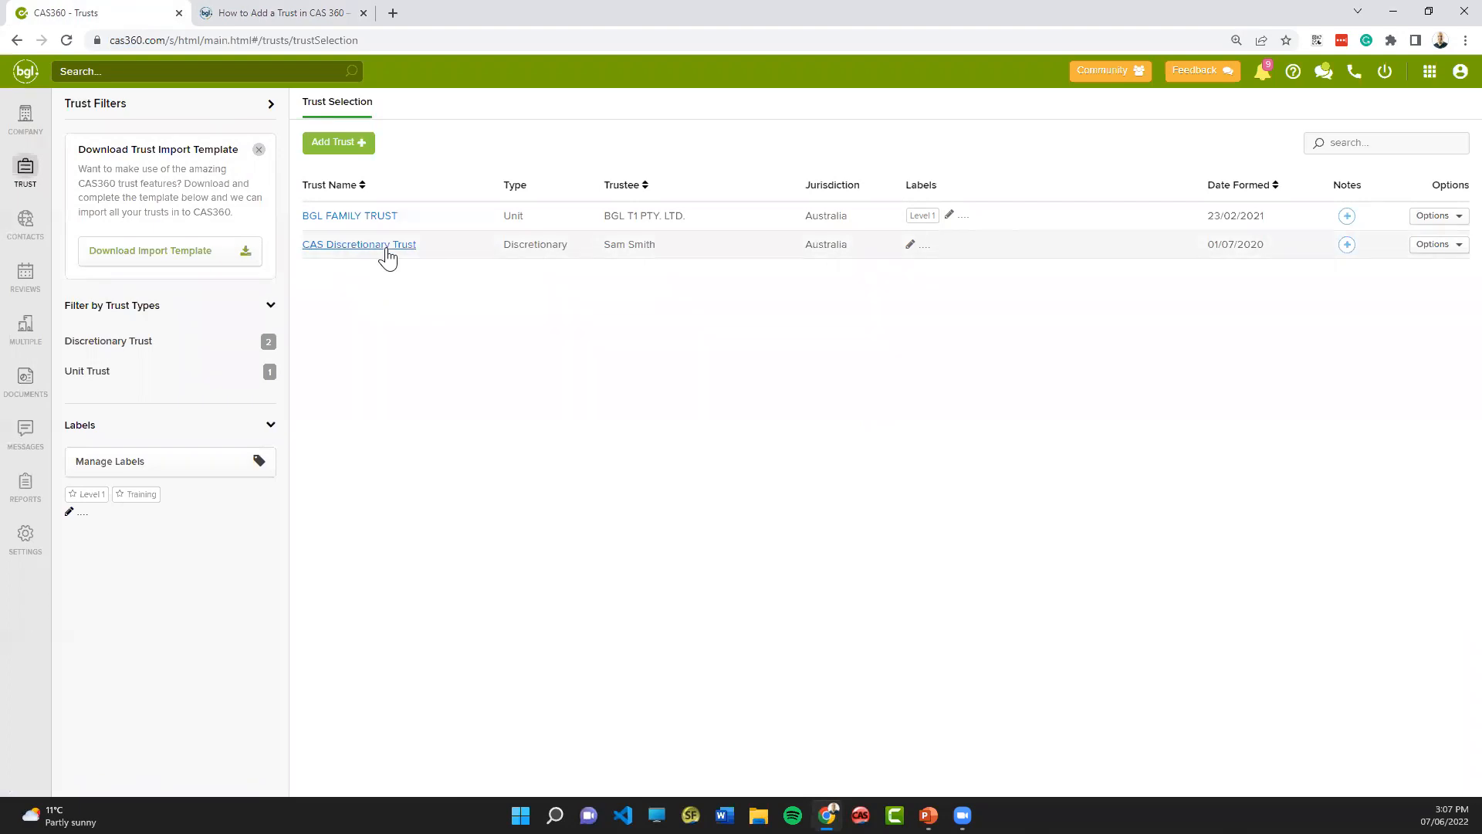
click(387, 245)
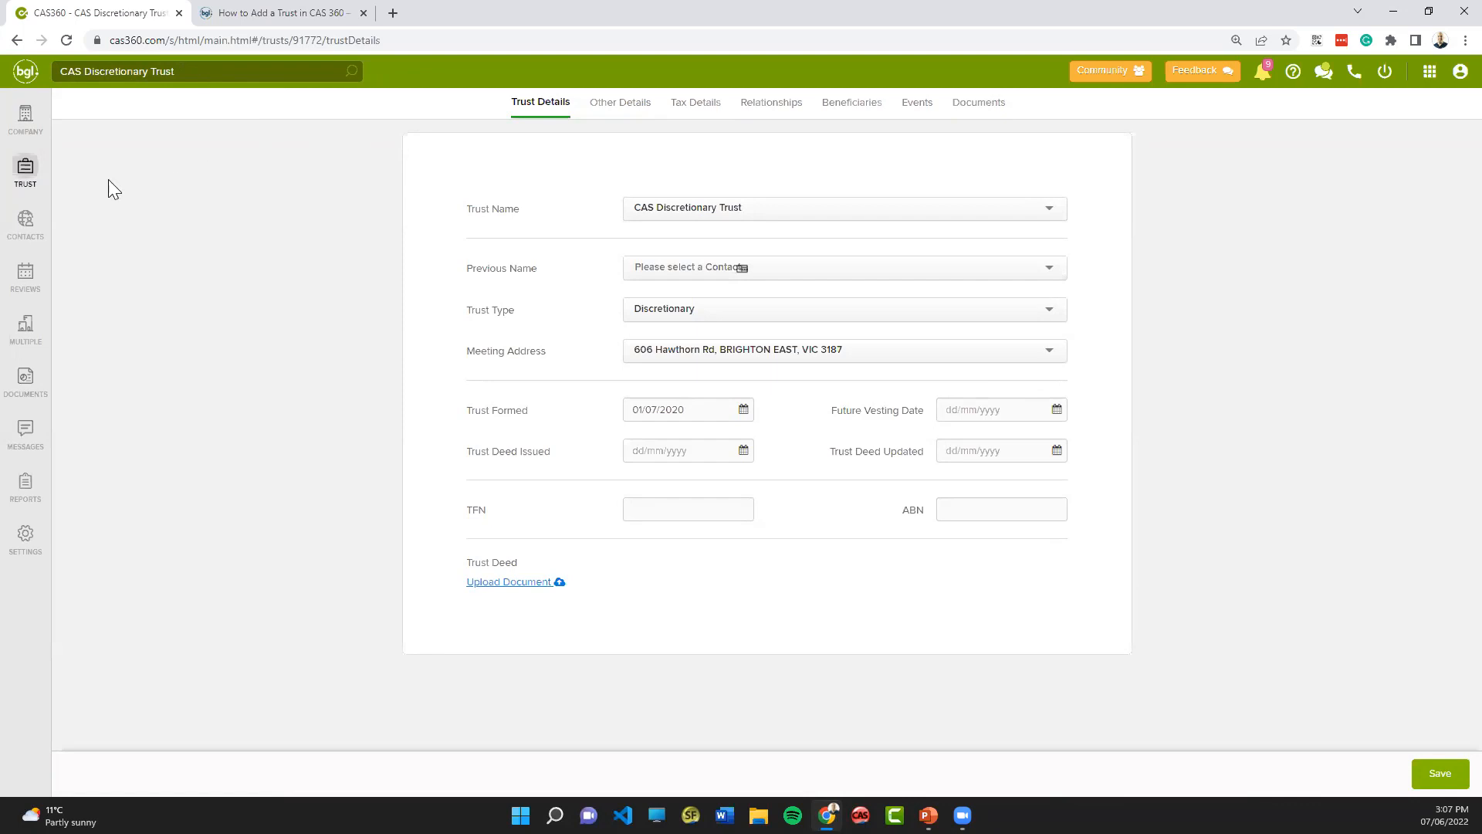
click(25, 170)
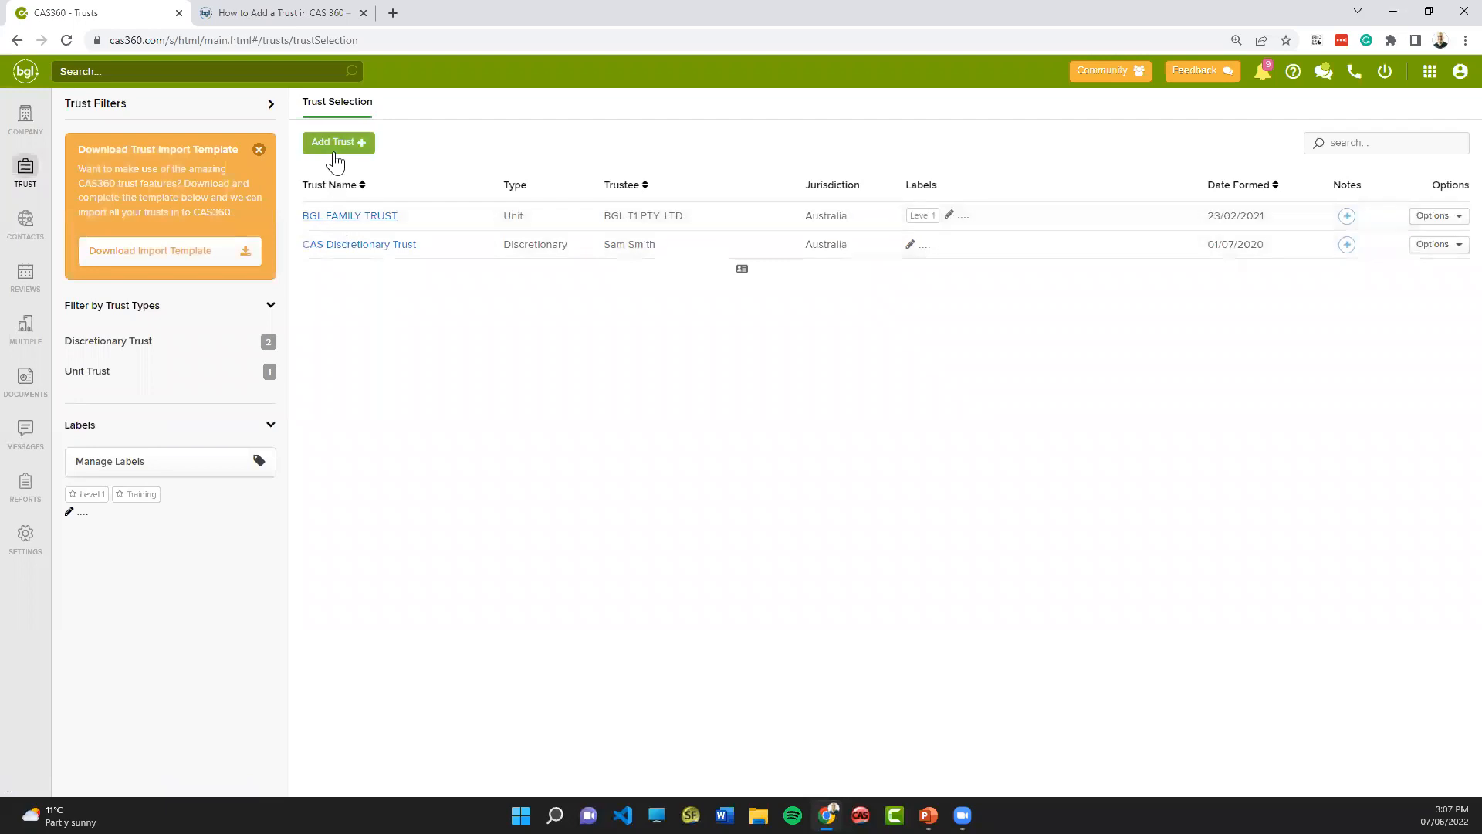
- Download the trust import template and open the spreadsheet with editing enabled
click(345, 147)
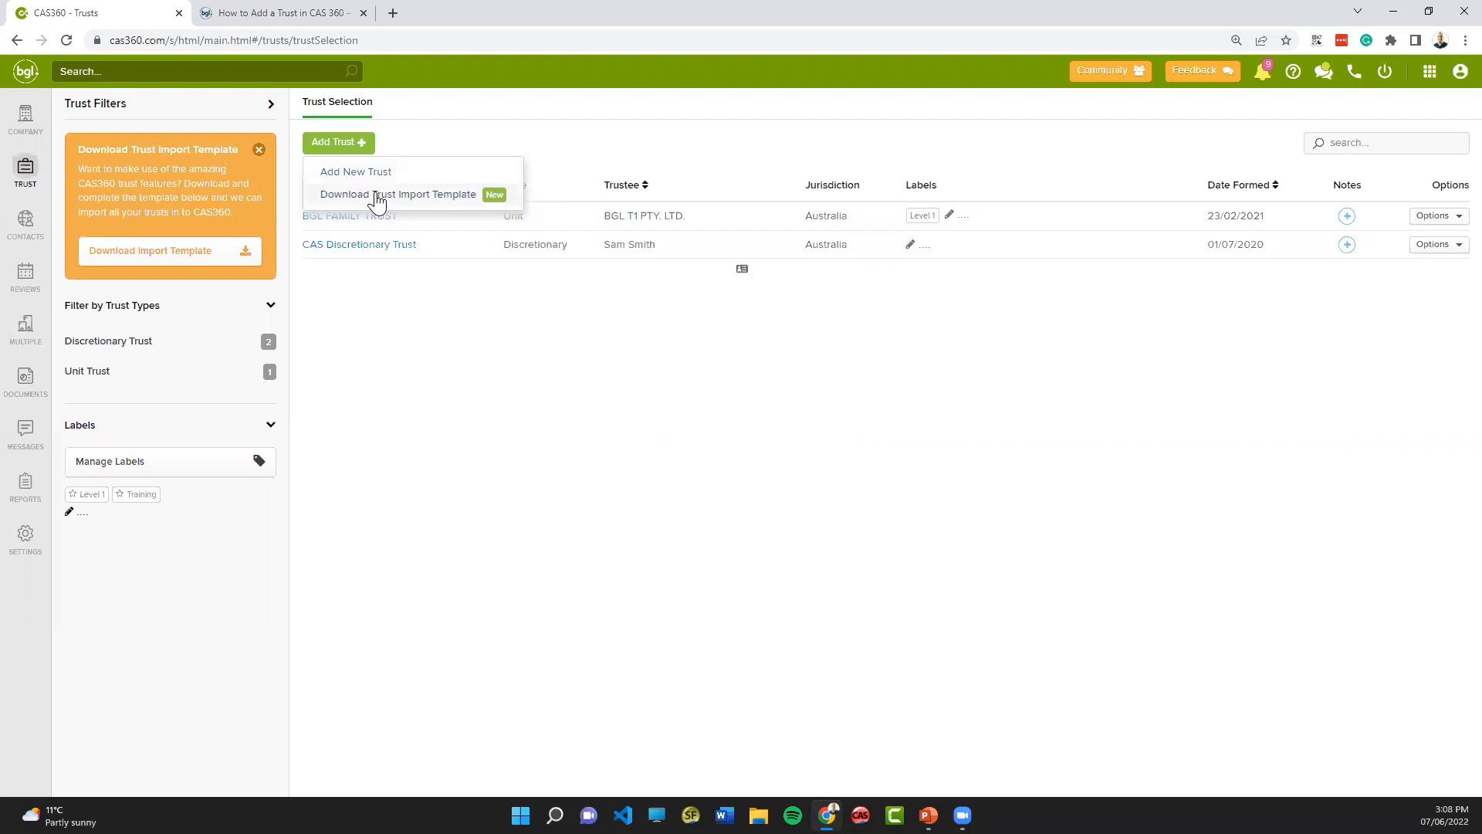
click(377, 200)
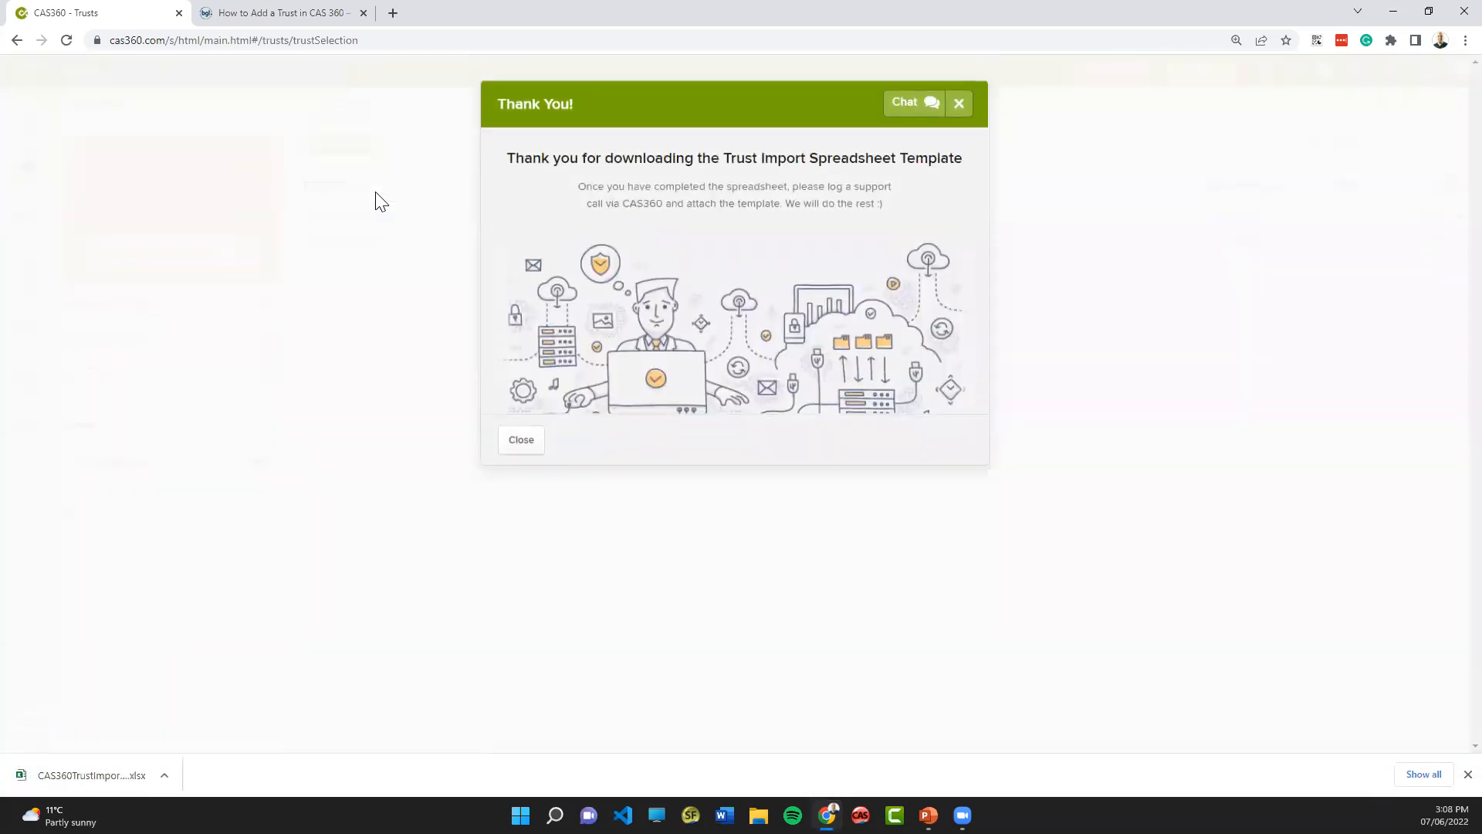
click(89, 773)
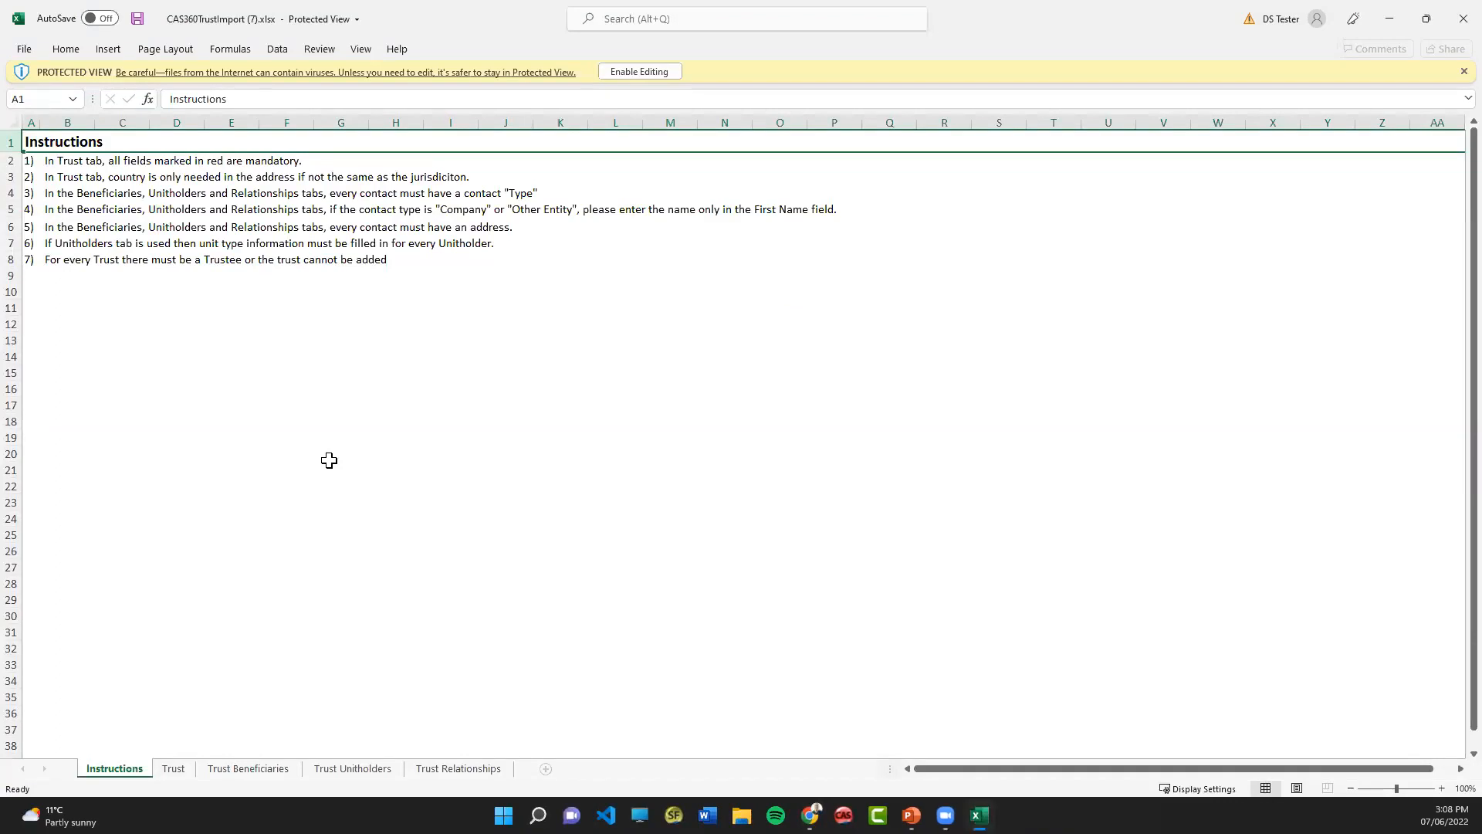
click(647, 75)
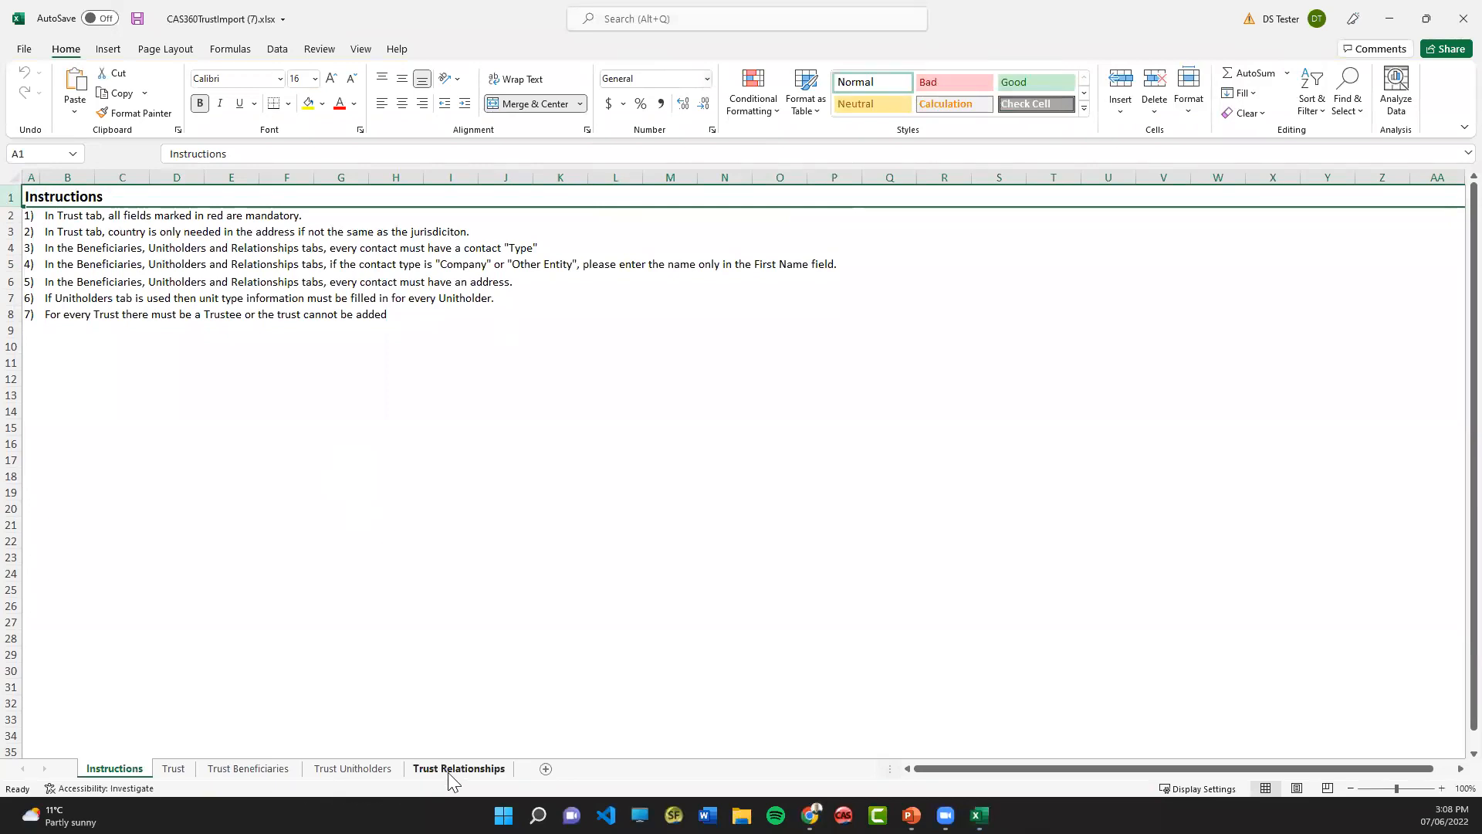
- Examine the column headings of the Trust, Trust Beneficiaries, Trust Unitholders and Trust Relationships sheets
click(174, 768)
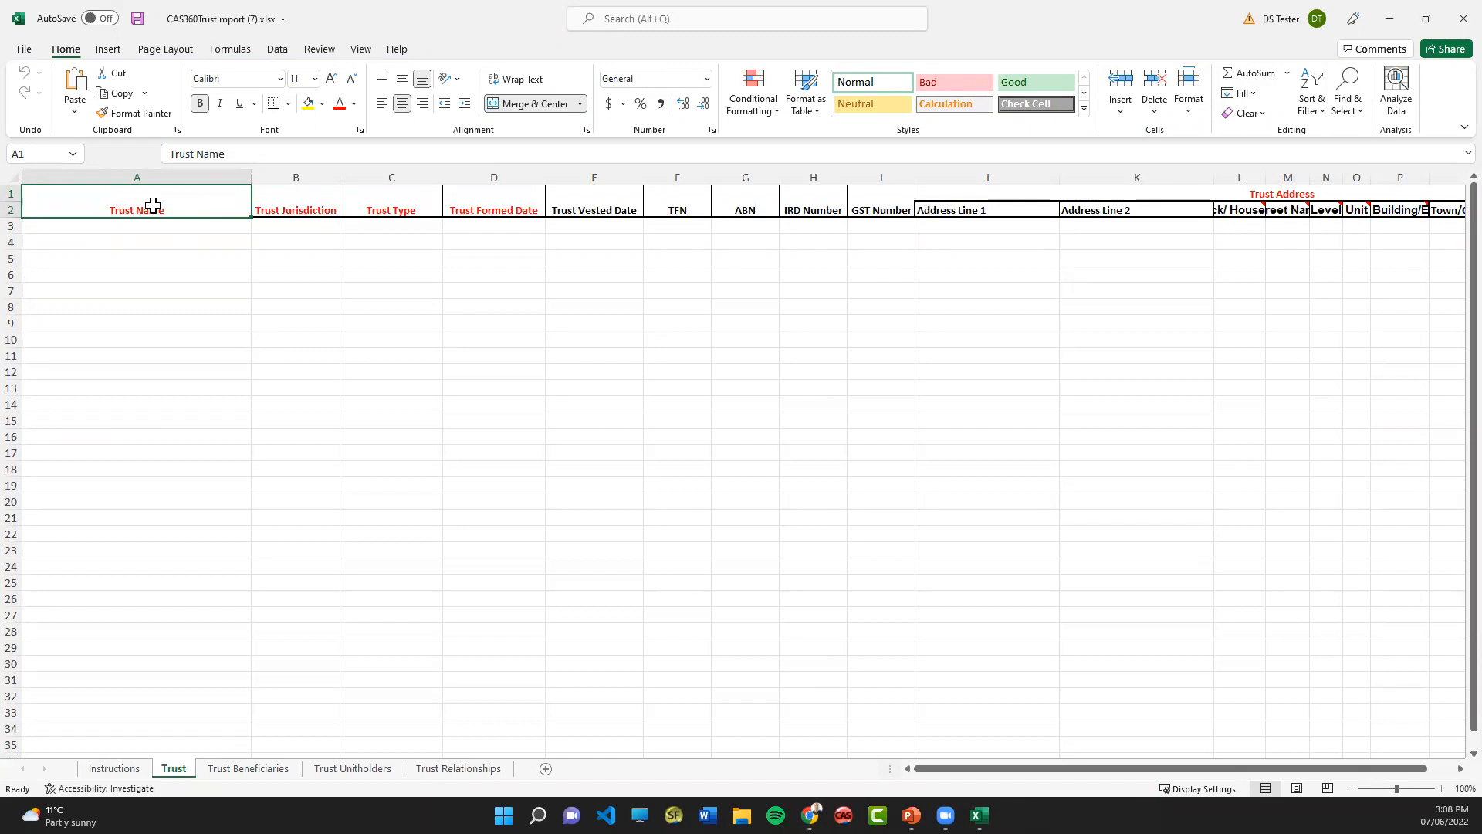
click(162, 230)
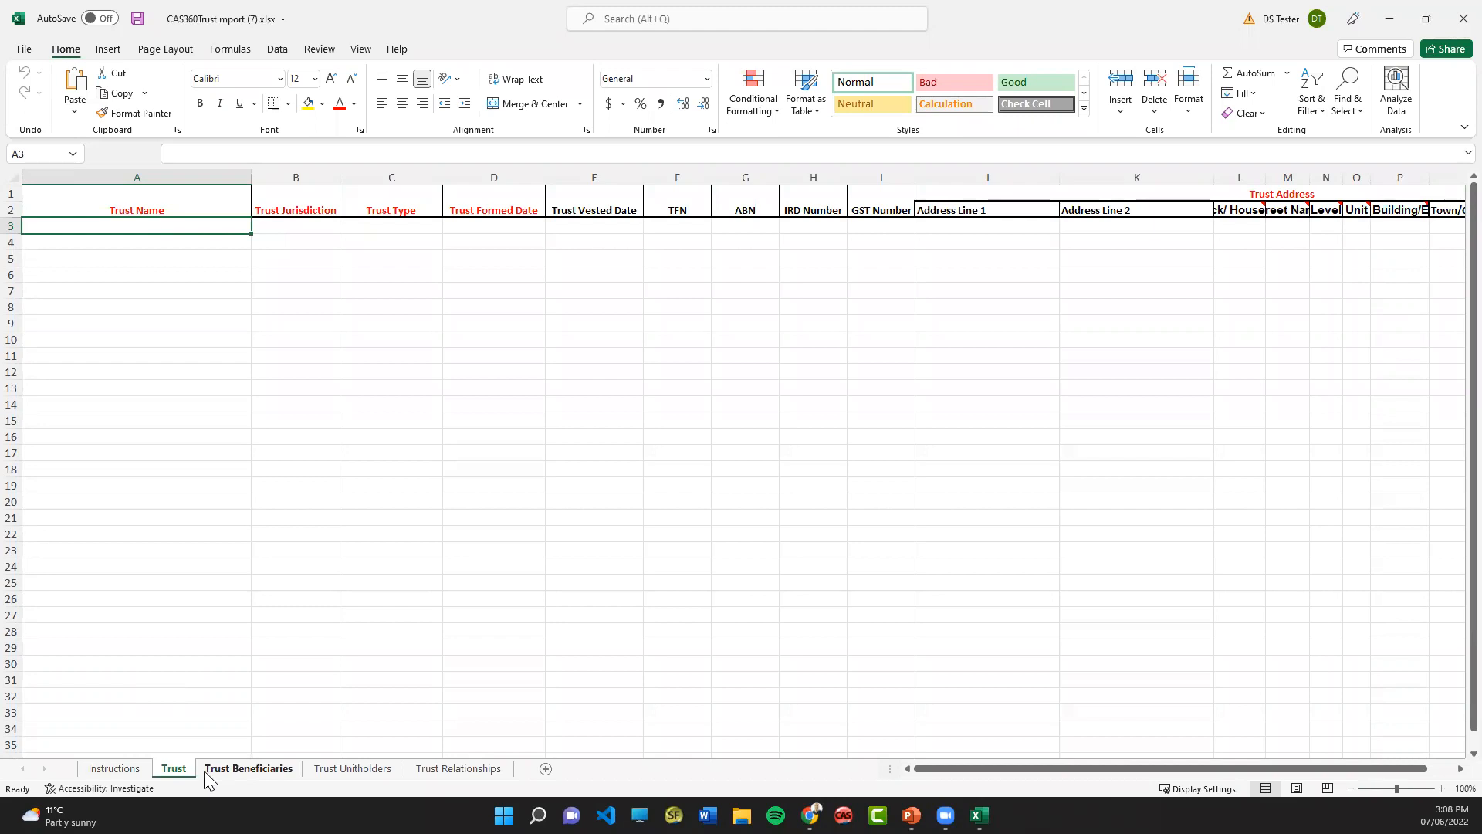
click(227, 770)
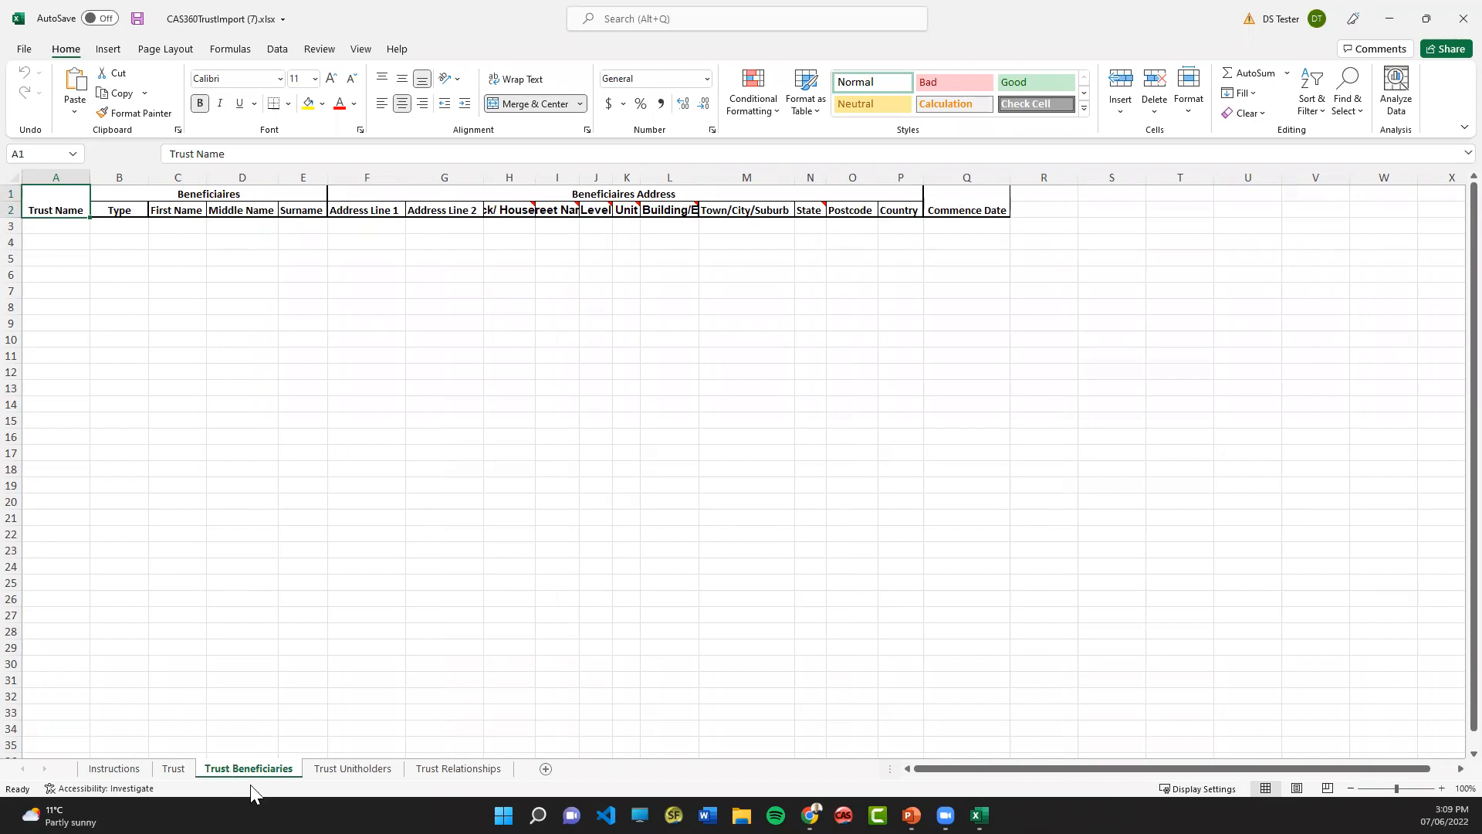
click(333, 769)
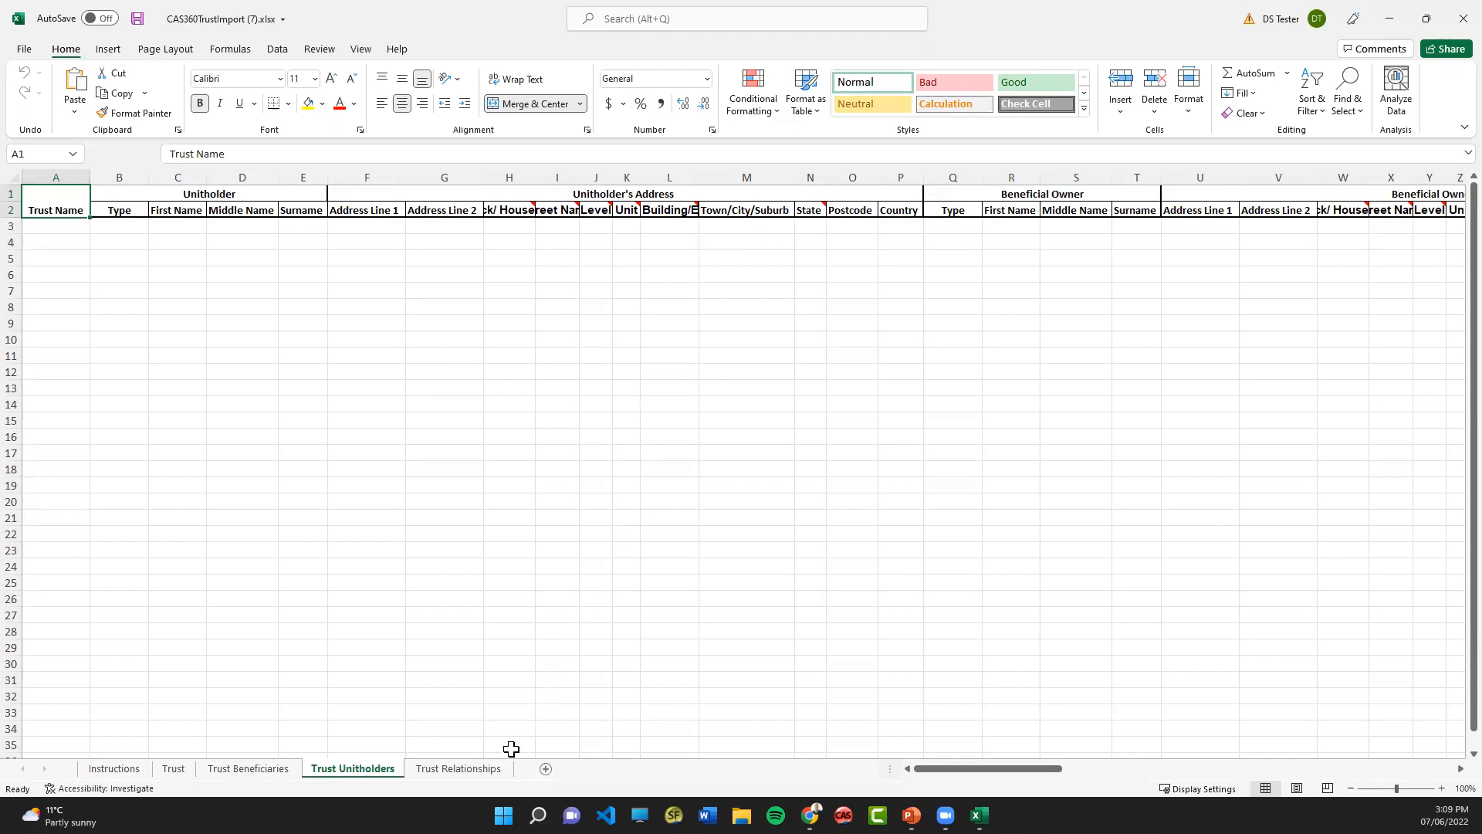
click(485, 771)
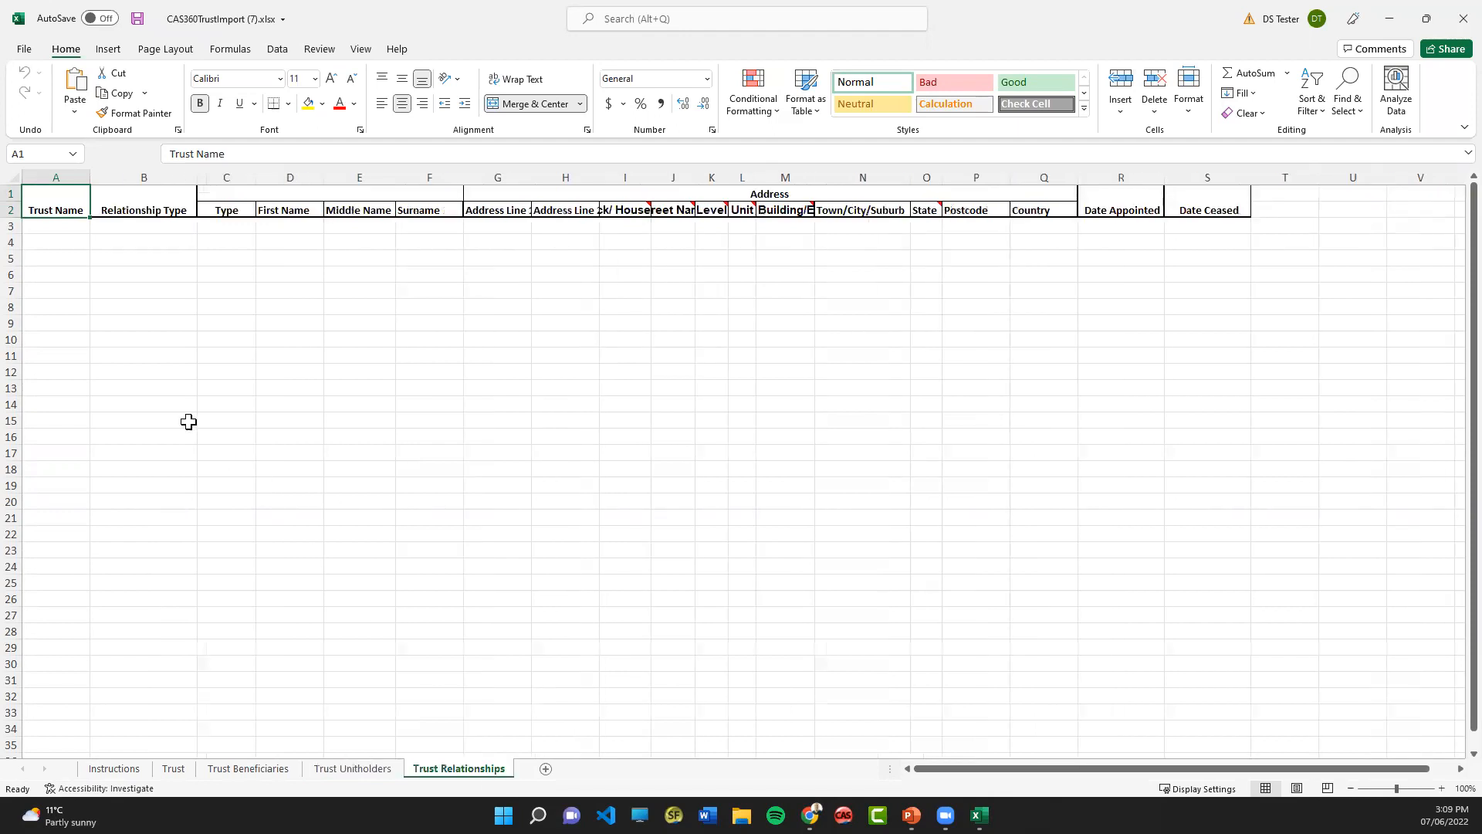
- Set the relationship type in cell B3 of the Trust Relationships sheet to Trustee
click(154, 230)
click(203, 227)
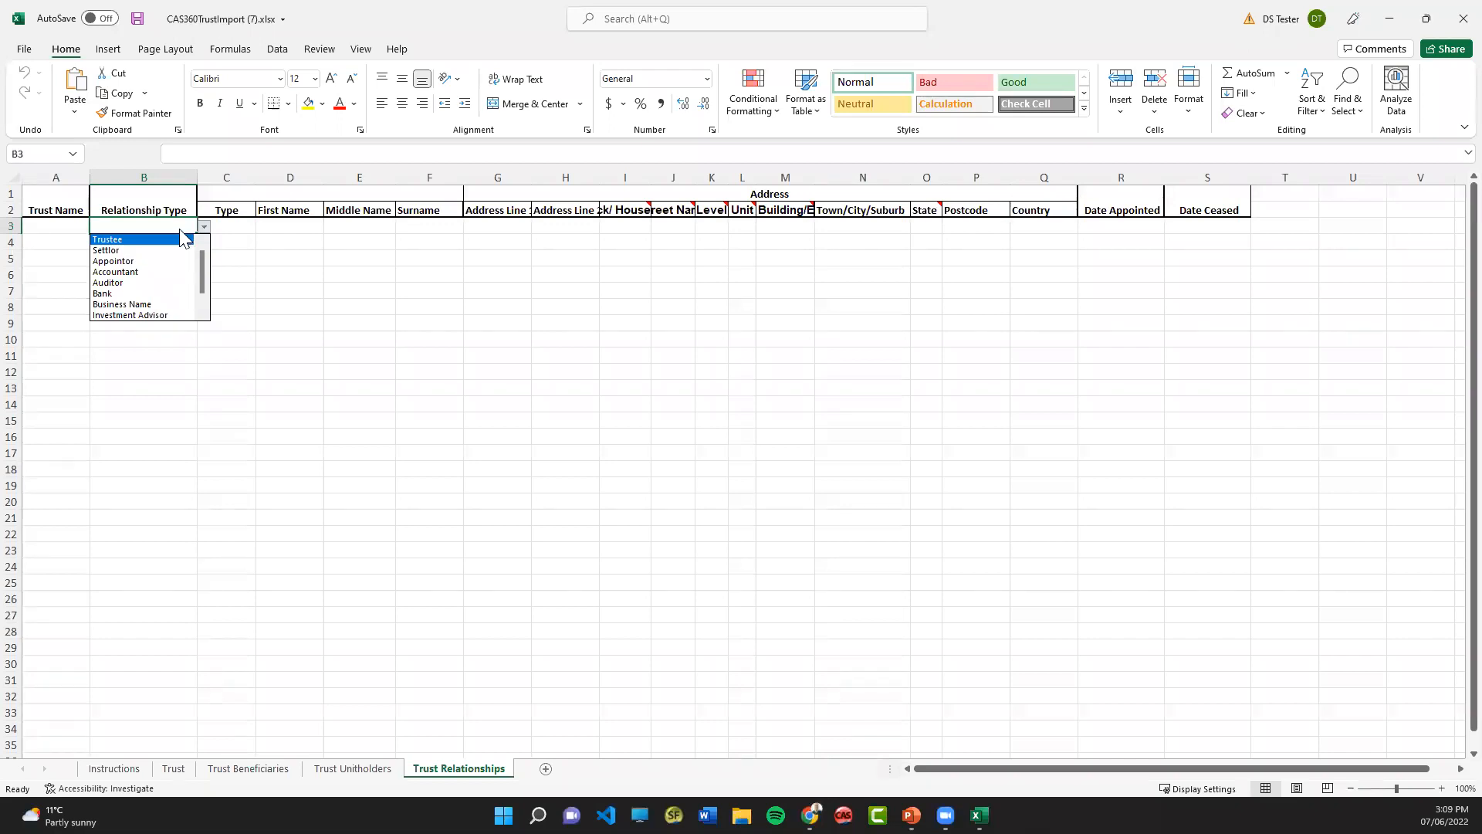
click(179, 239)
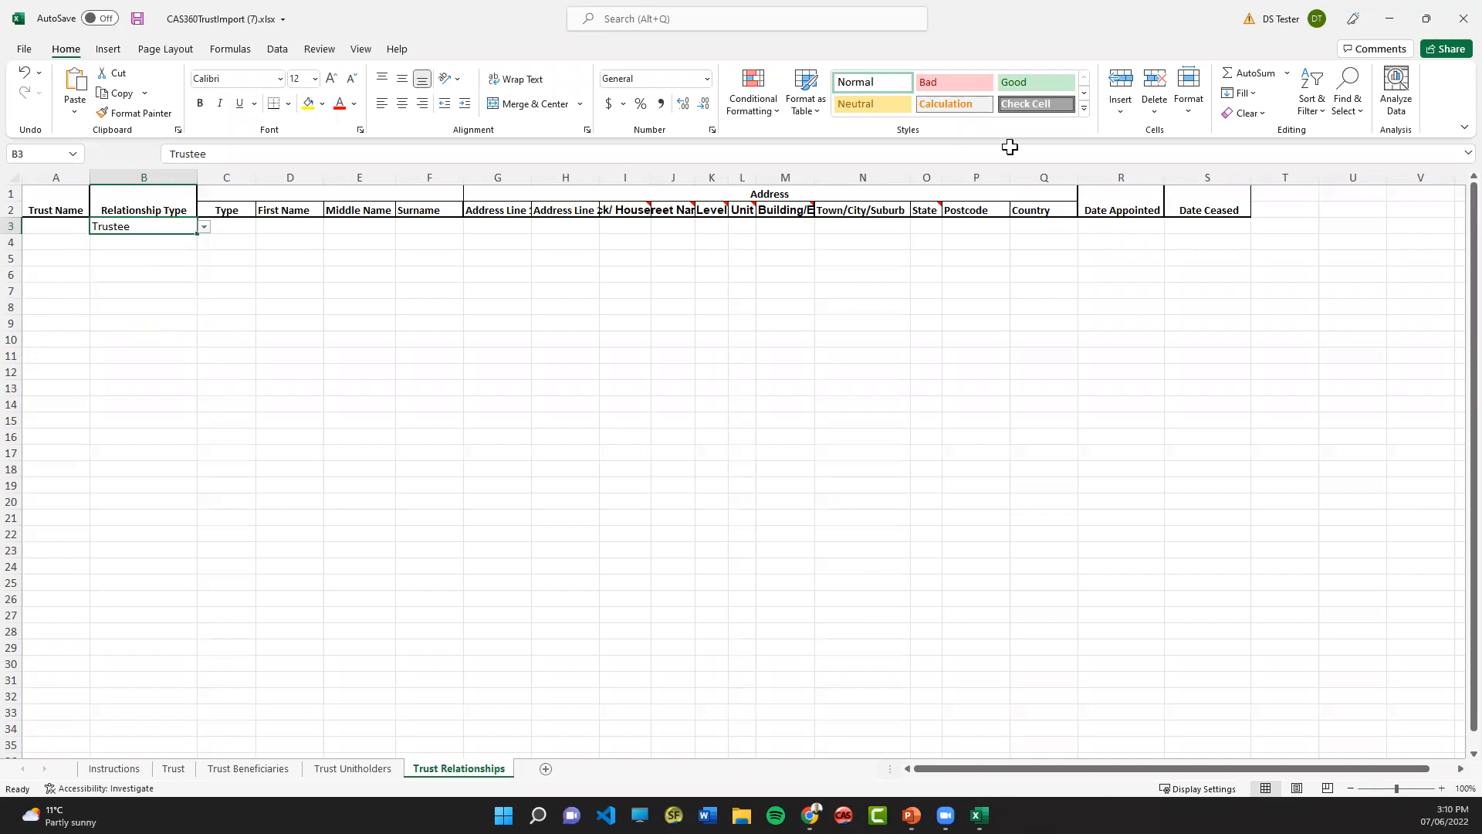
- Switch back to CAS 360, dismiss the download message, and start adding a new trust with Australia as its jurisdiction
click(1394, 20)
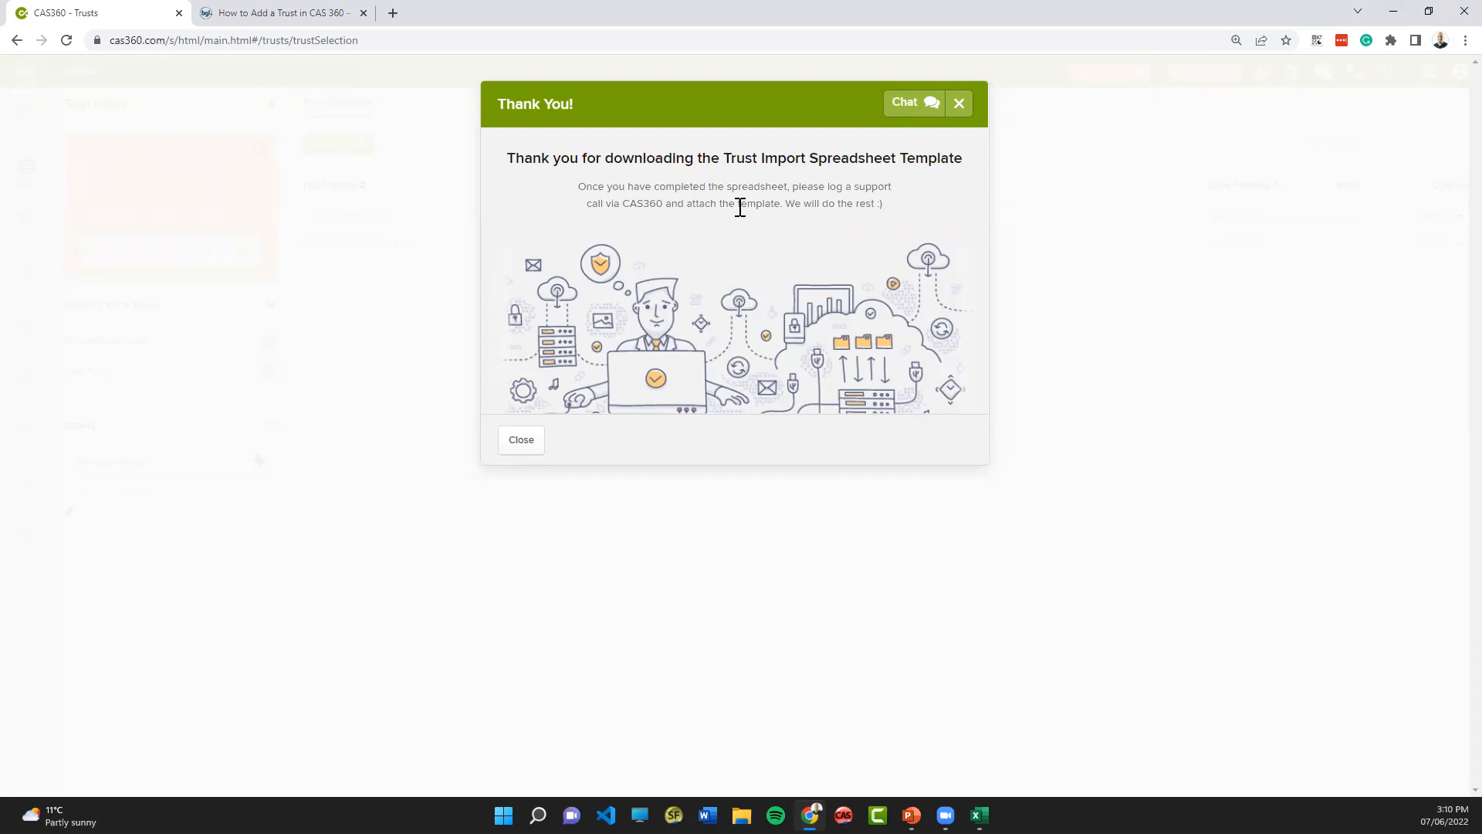
click(522, 442)
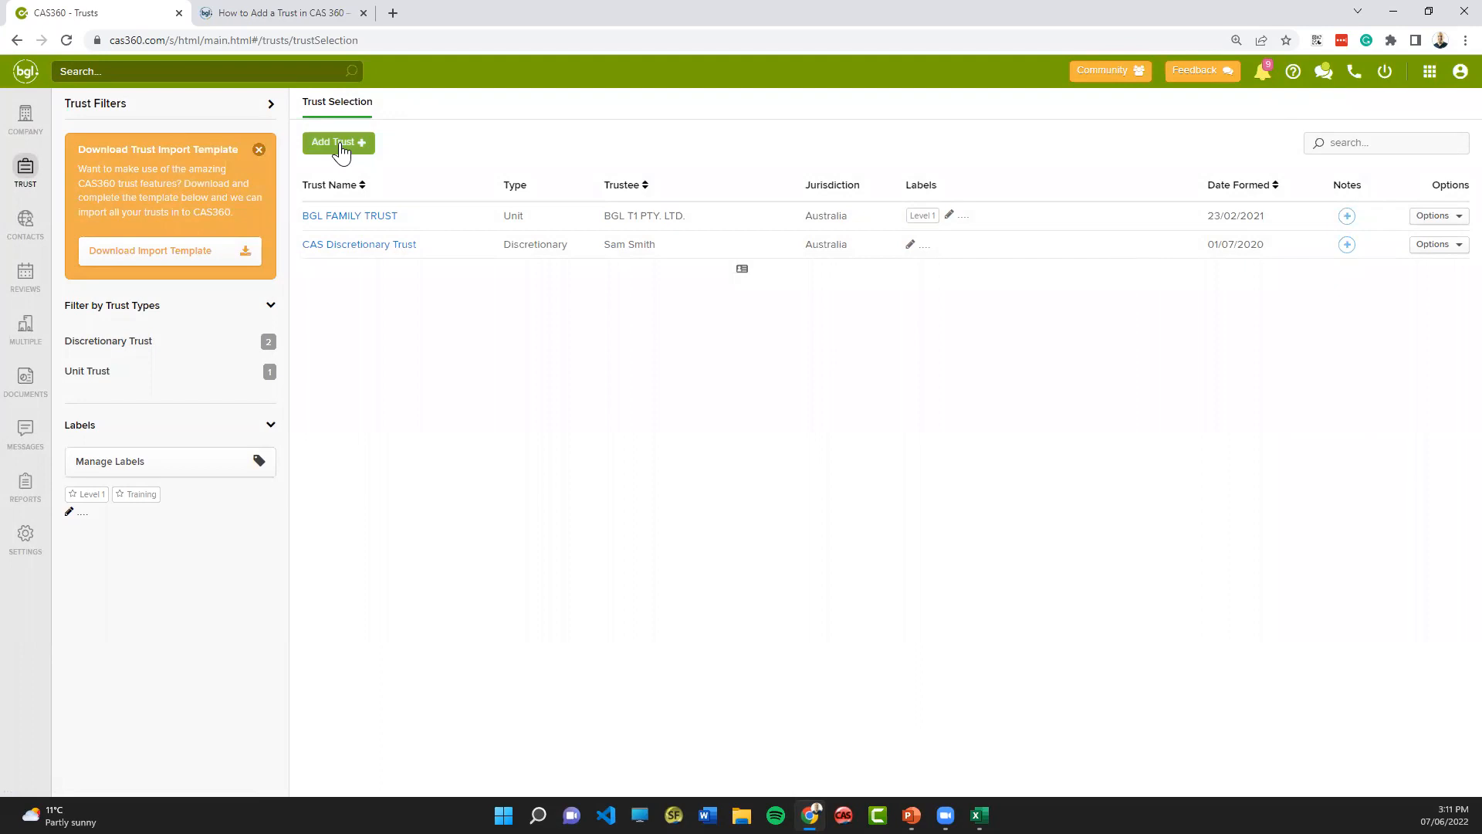
click(342, 151)
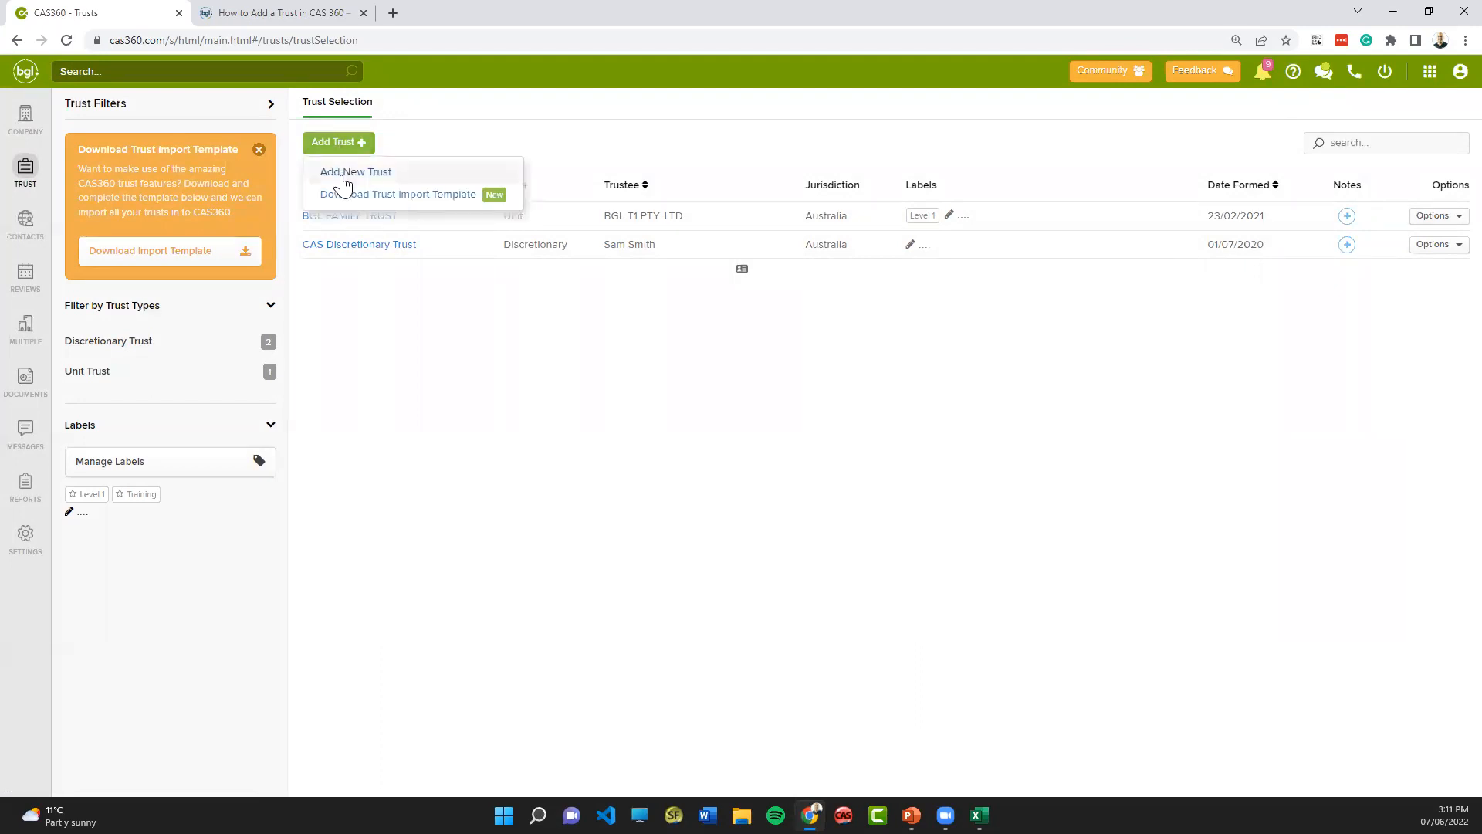
click(345, 176)
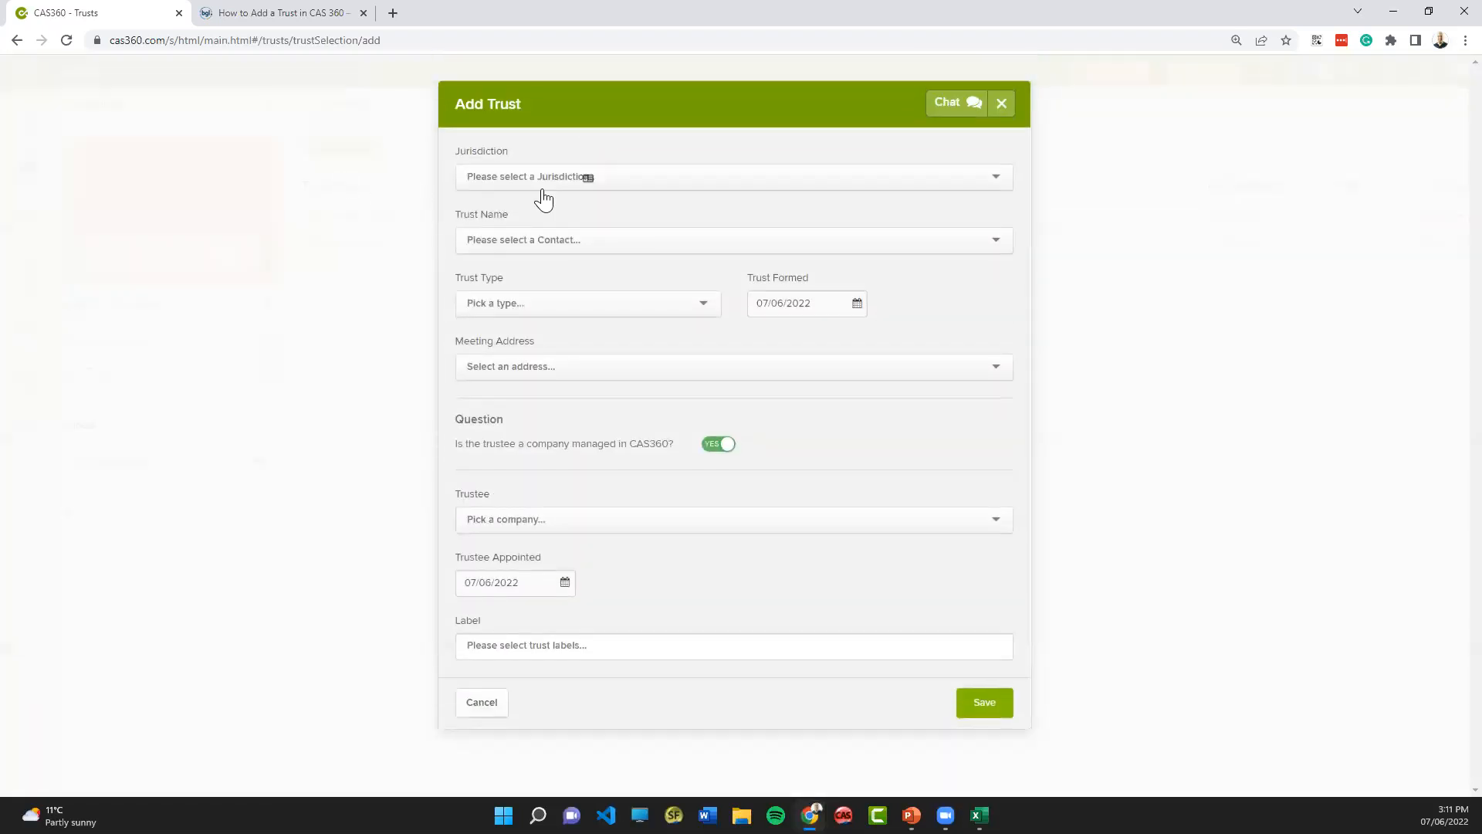
click(676, 183)
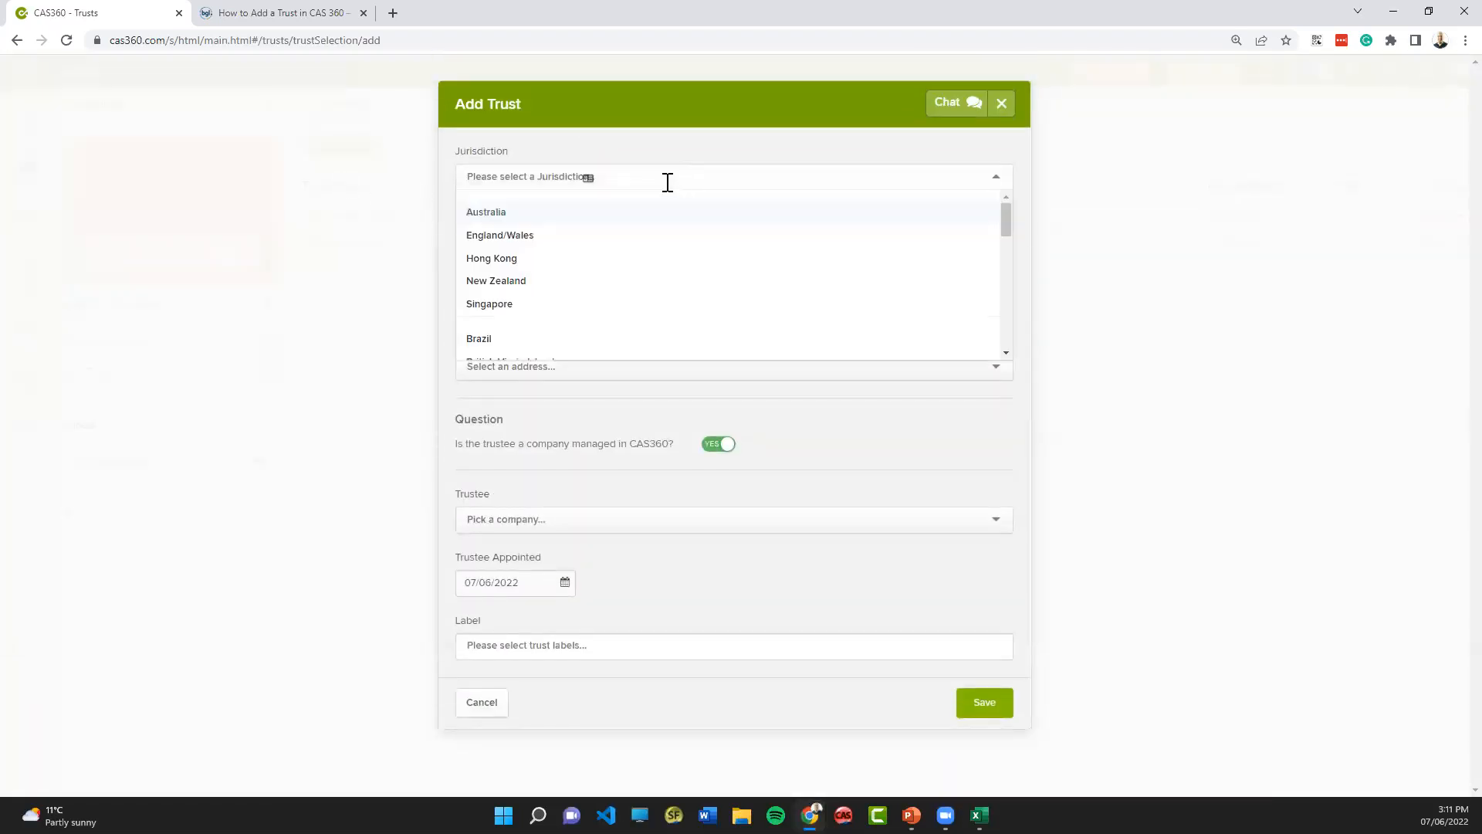
click(517, 216)
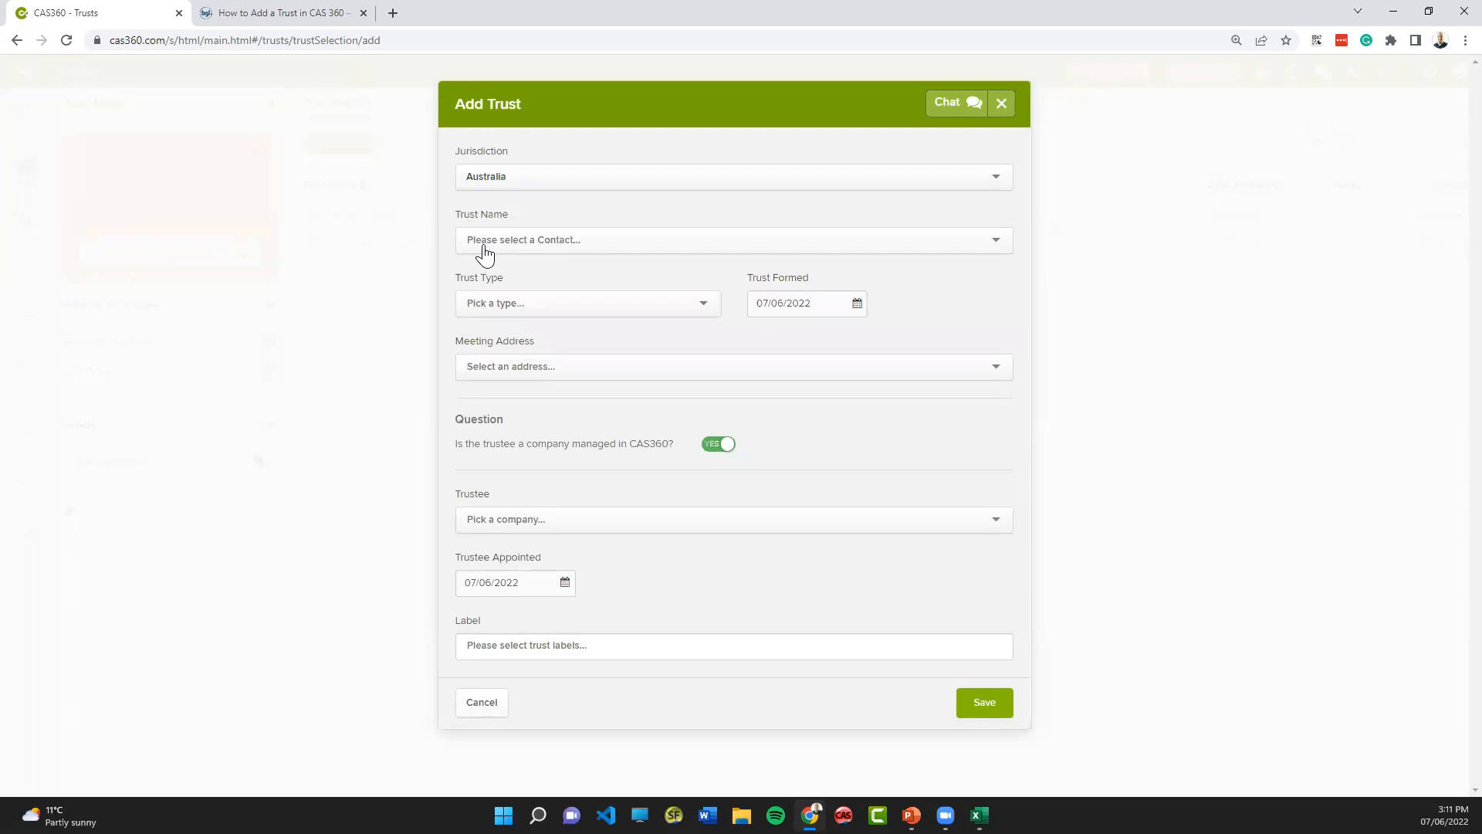
- Enter "I love bgl trust" as the trust name and start adding it as a new contact
click(555, 244)
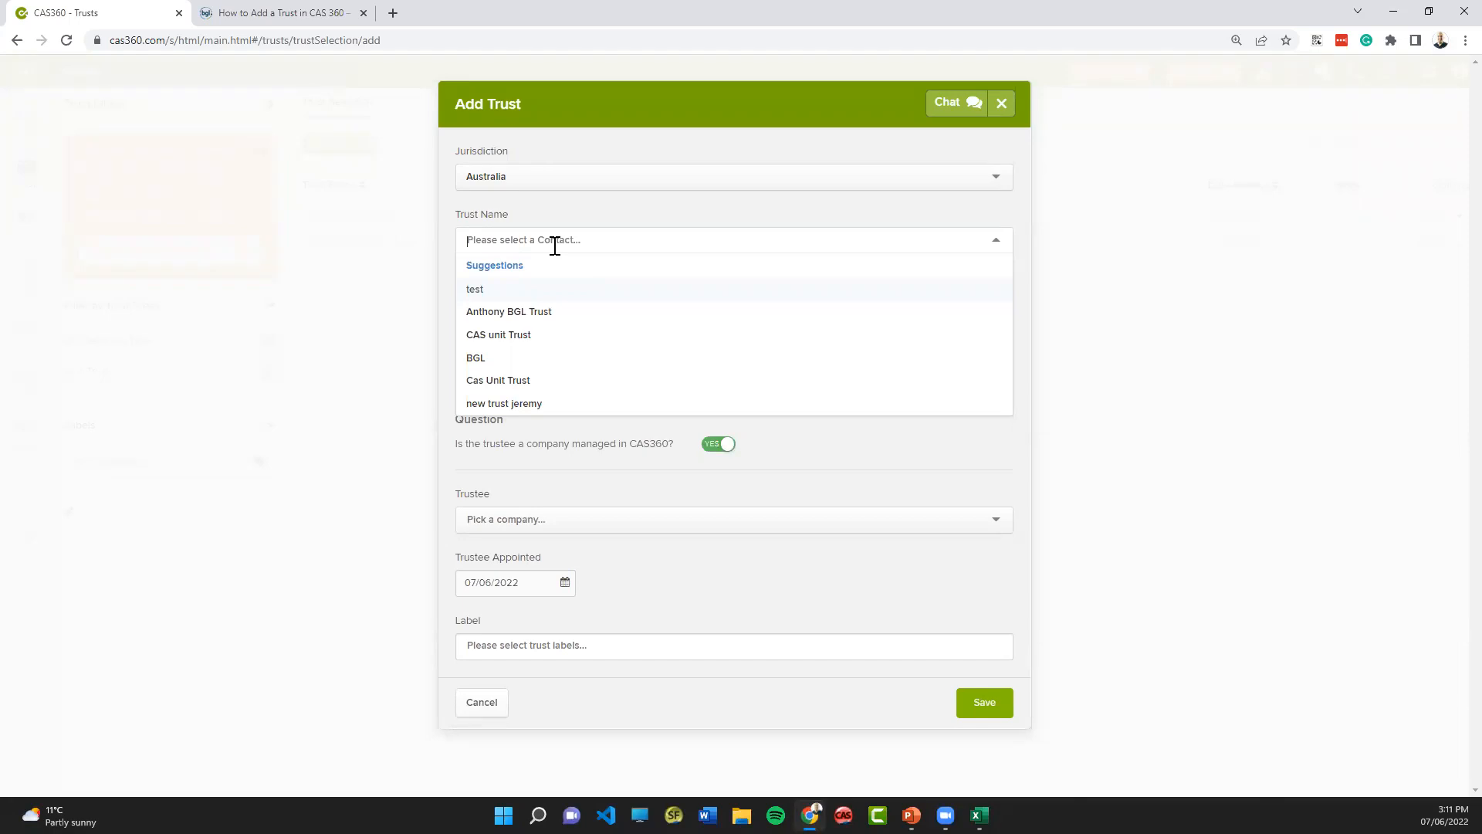
text(bgl)
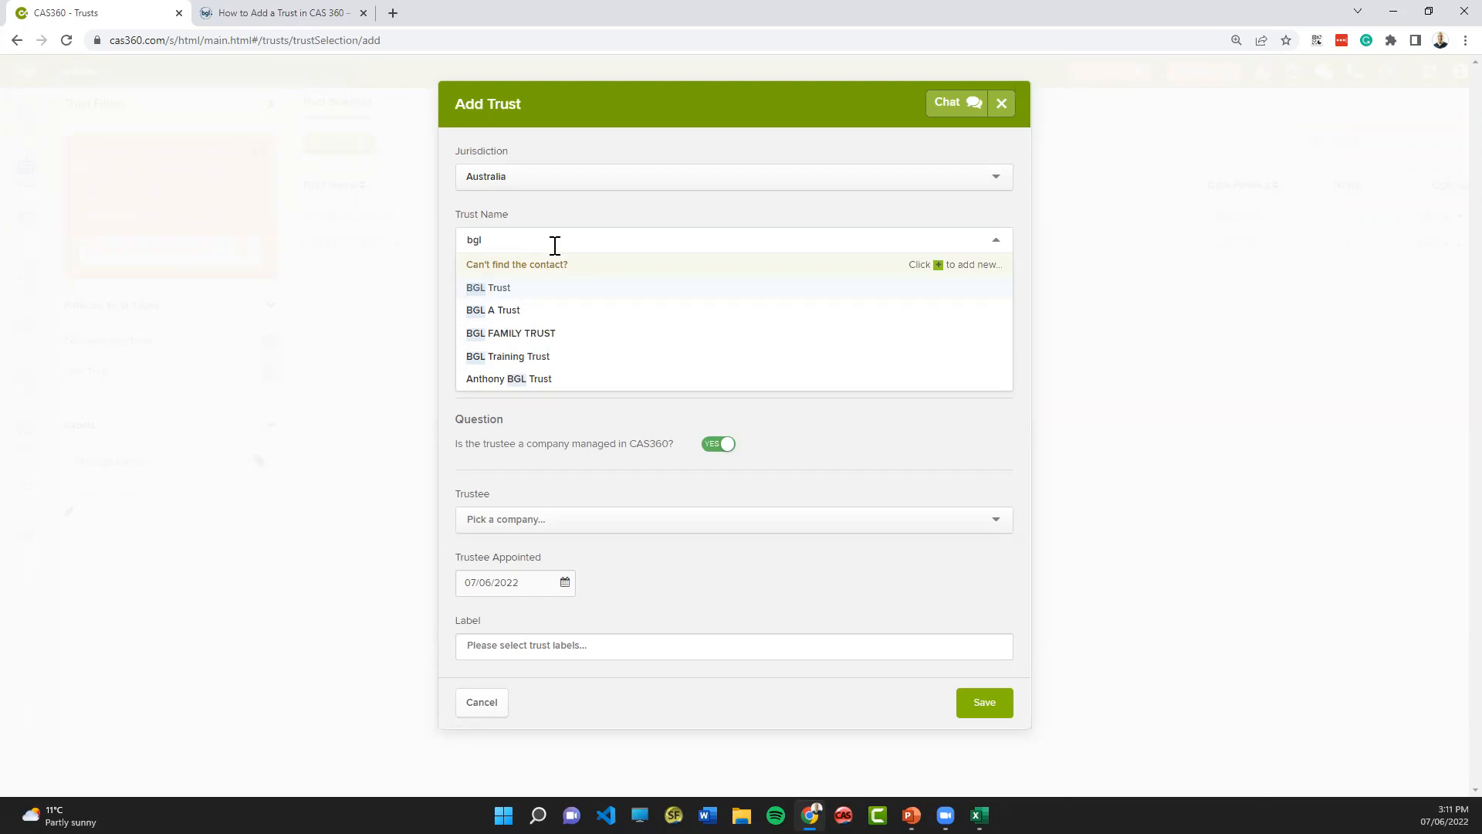
key(BackSpace)
key(BackSpace)
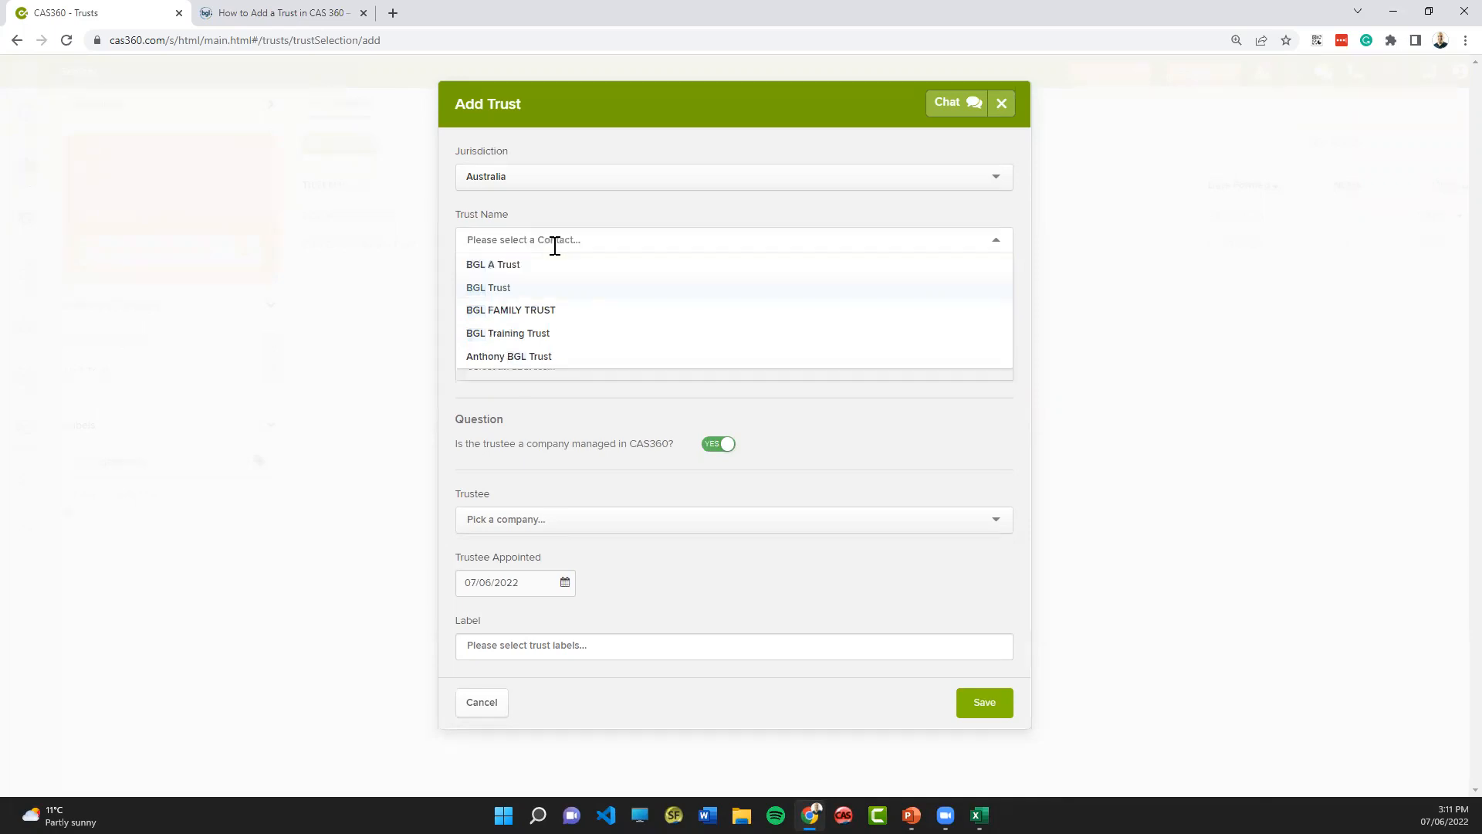
text(I )
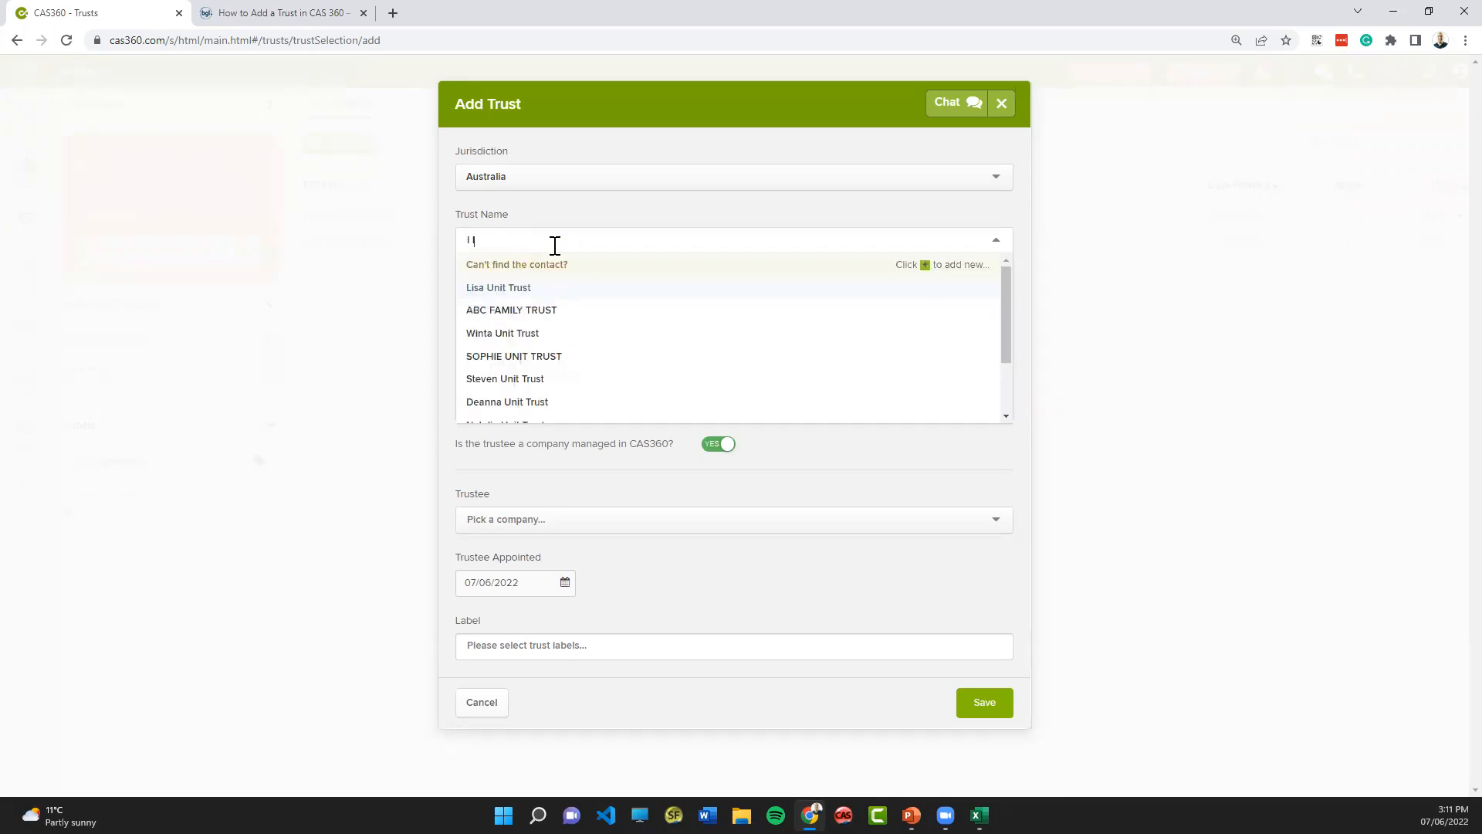
text(love bgl trust)
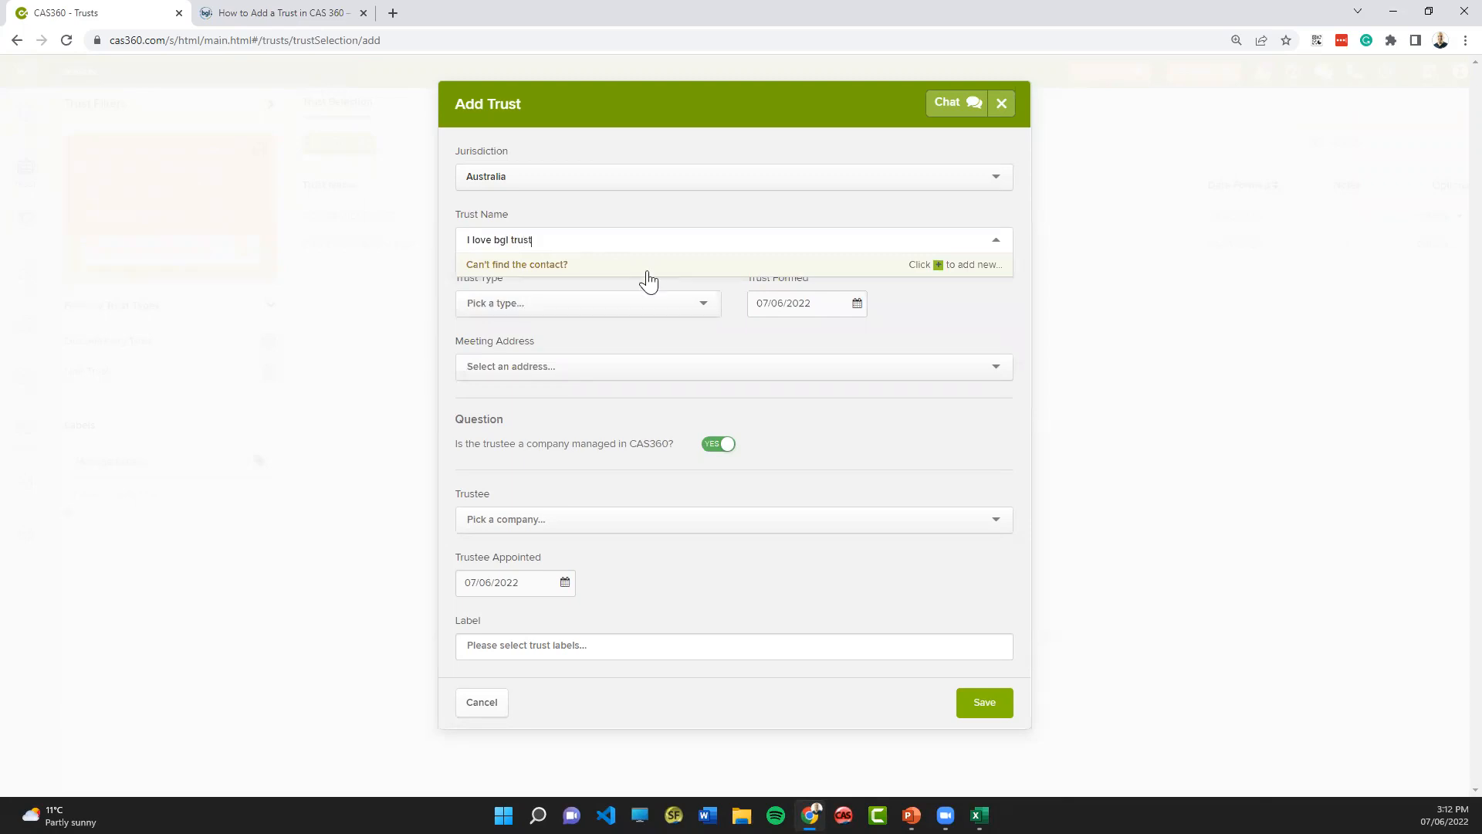
click(938, 265)
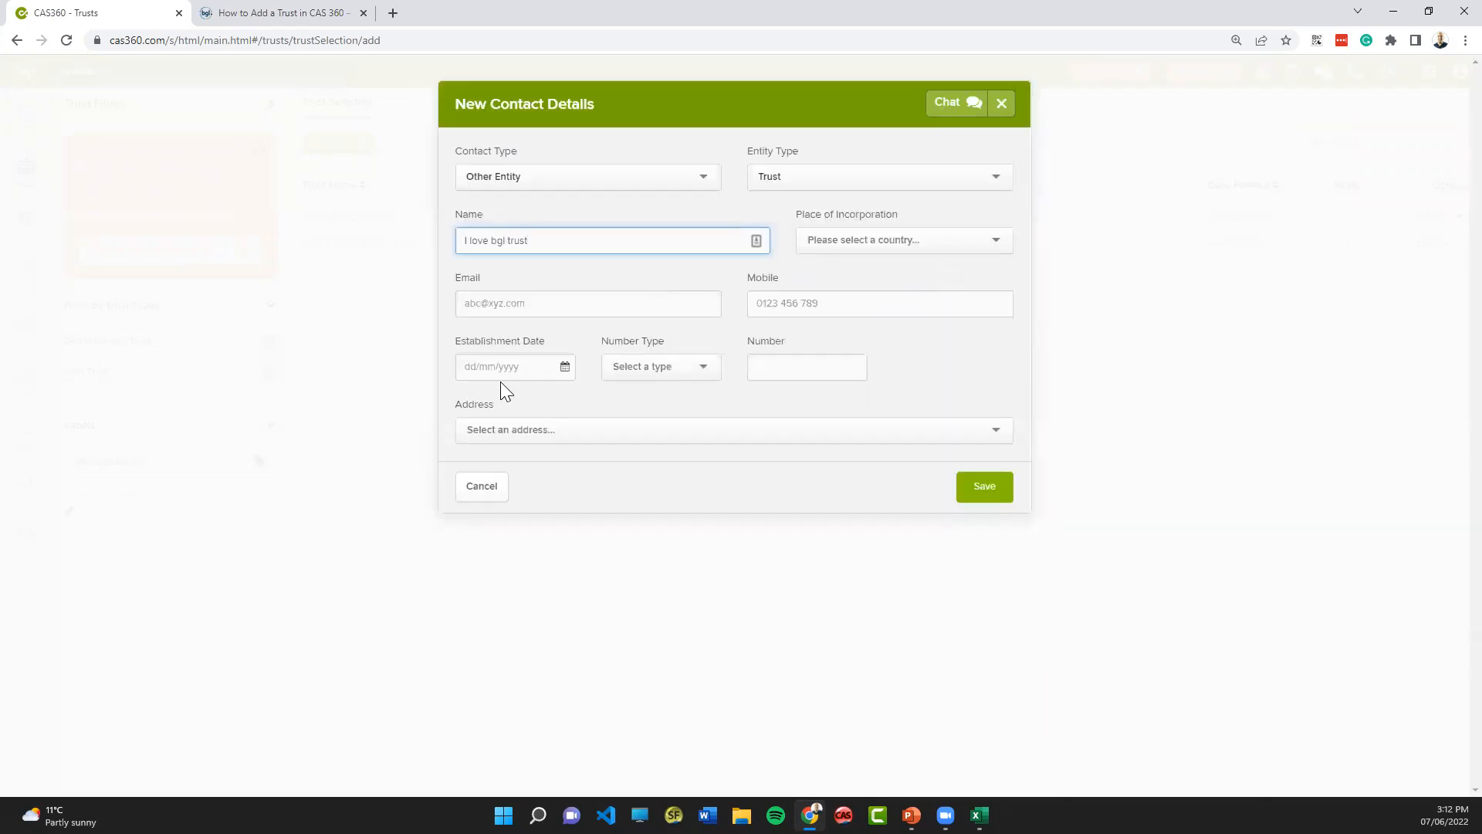
- Set the new contact's establishment date to 07/06/2022, choose the first suggested street address starting with 606, and save the contact
click(481, 373)
click(564, 366)
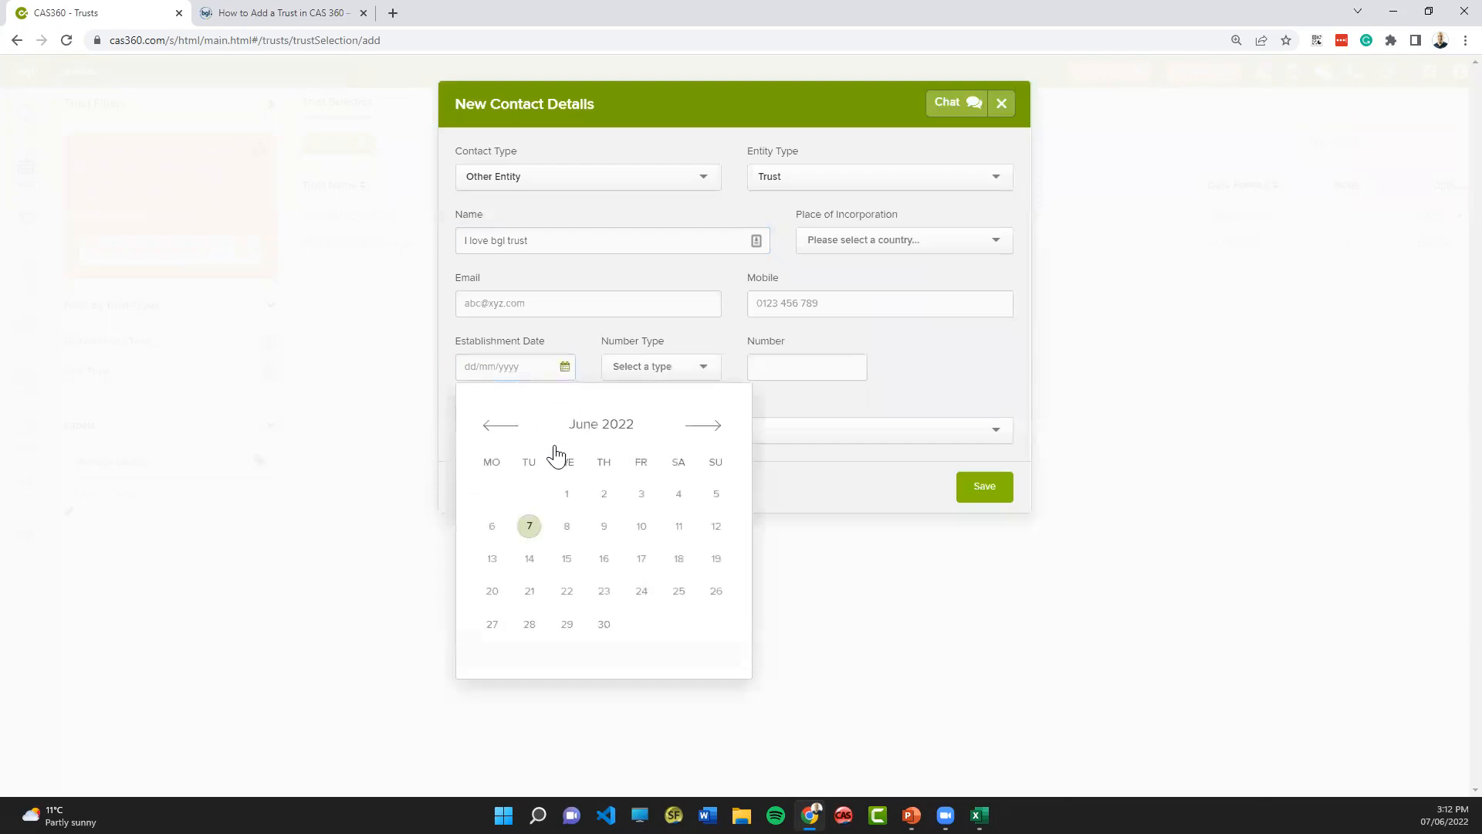
click(530, 527)
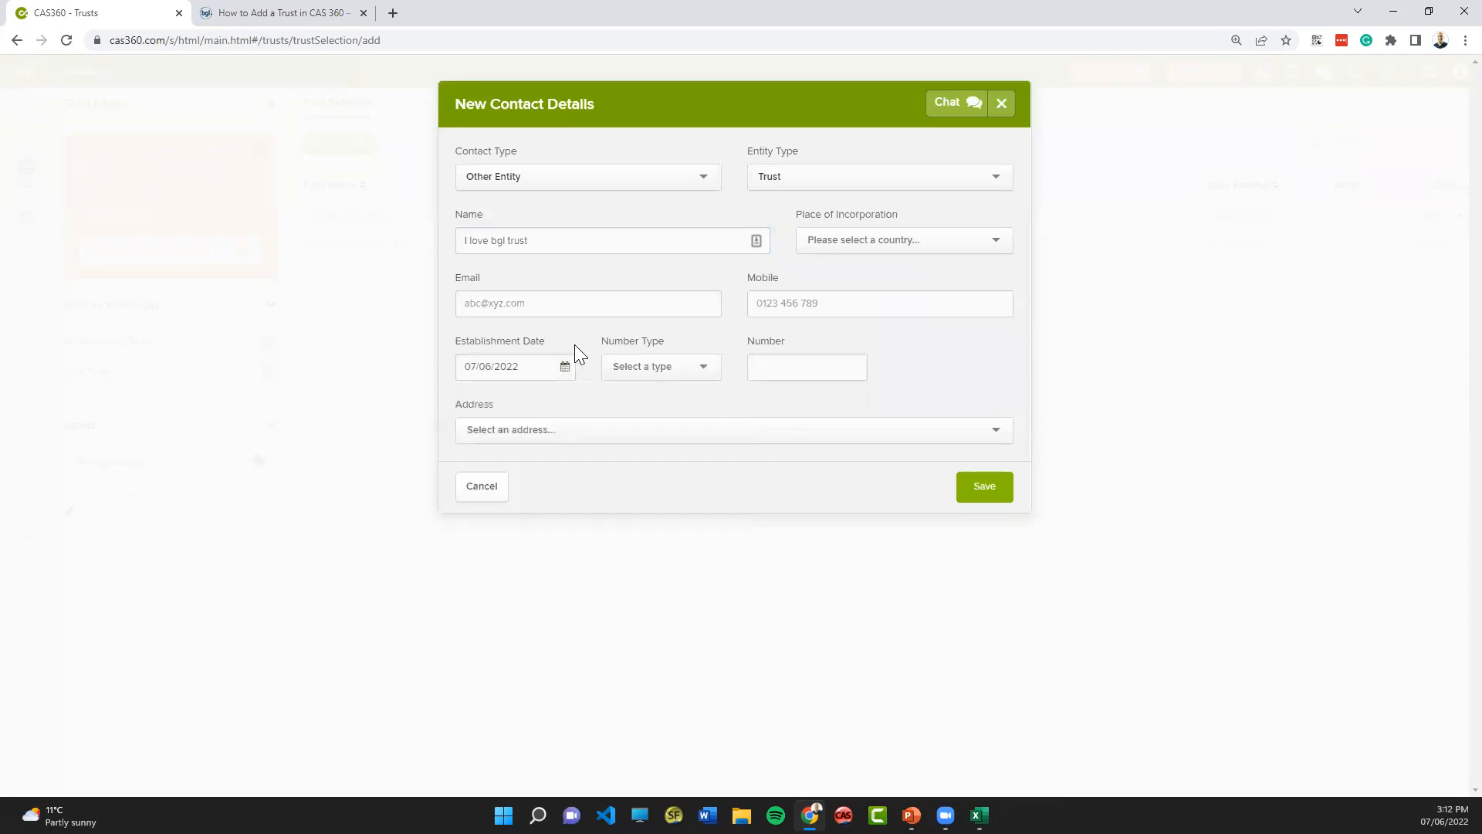
click(549, 425)
text(606)
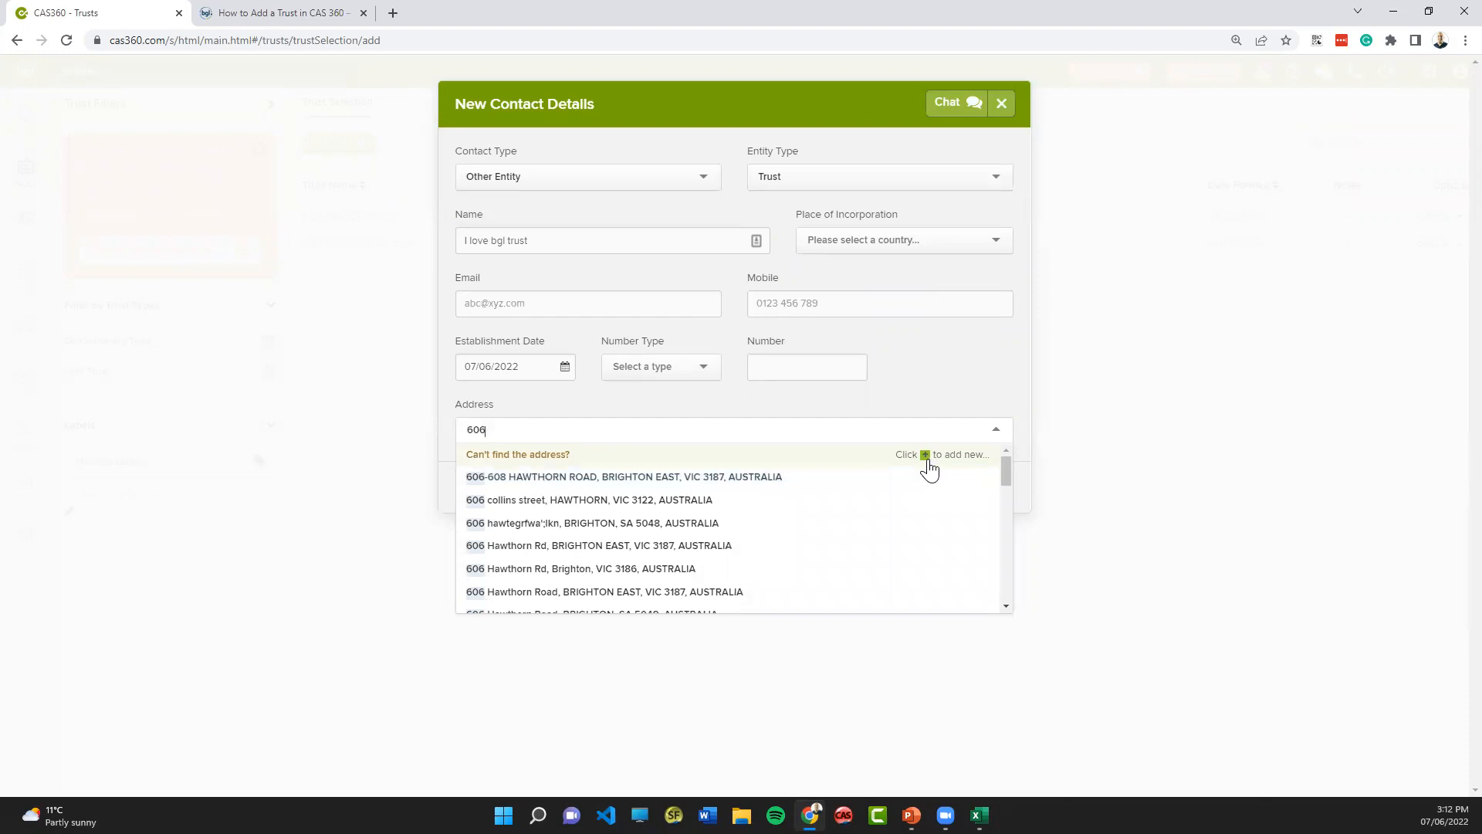
click(669, 478)
click(977, 487)
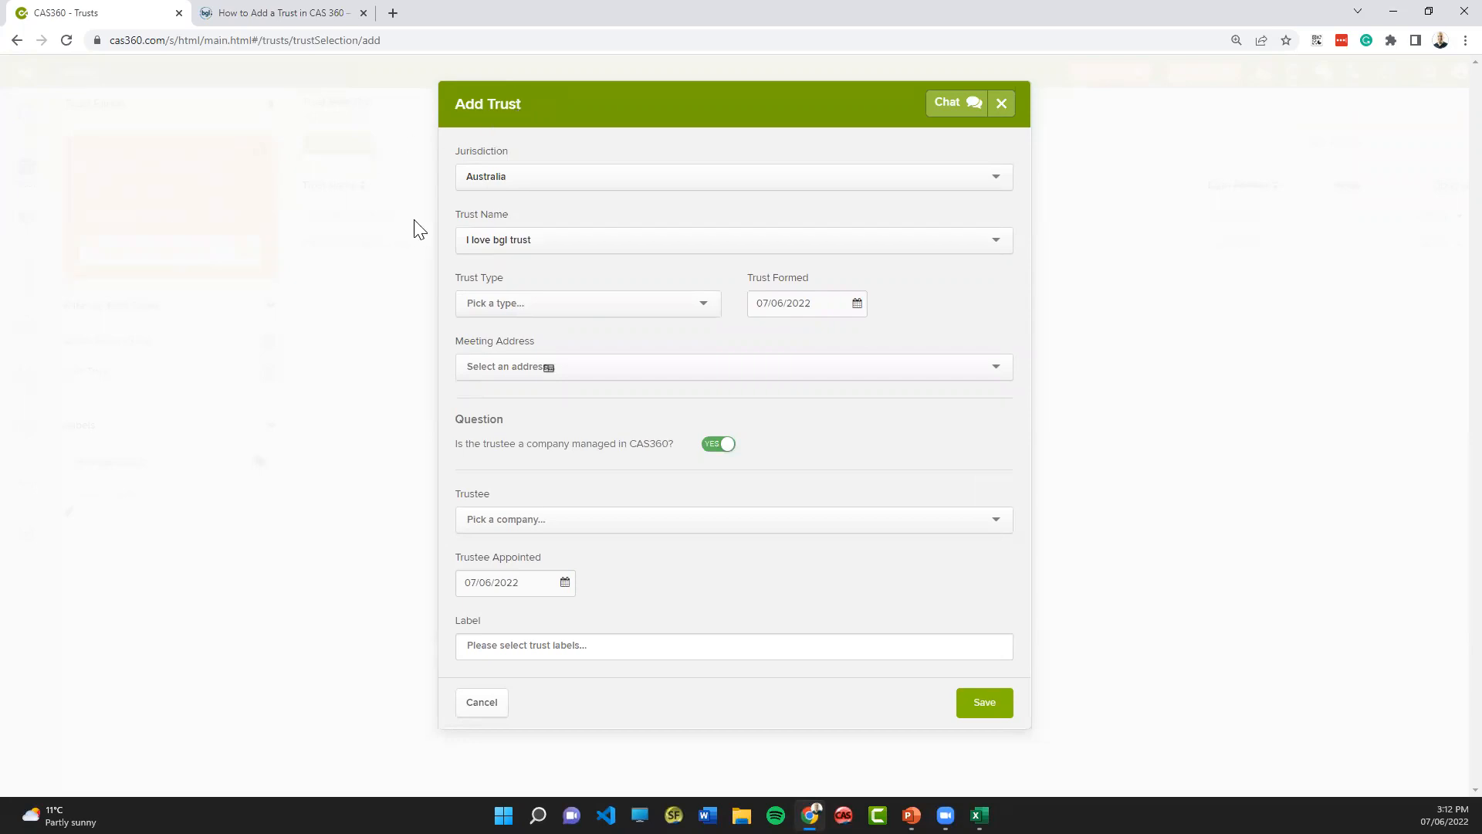
- Set the trust type to Unit and choose the suggested meeting address starting with 606
click(701, 306)
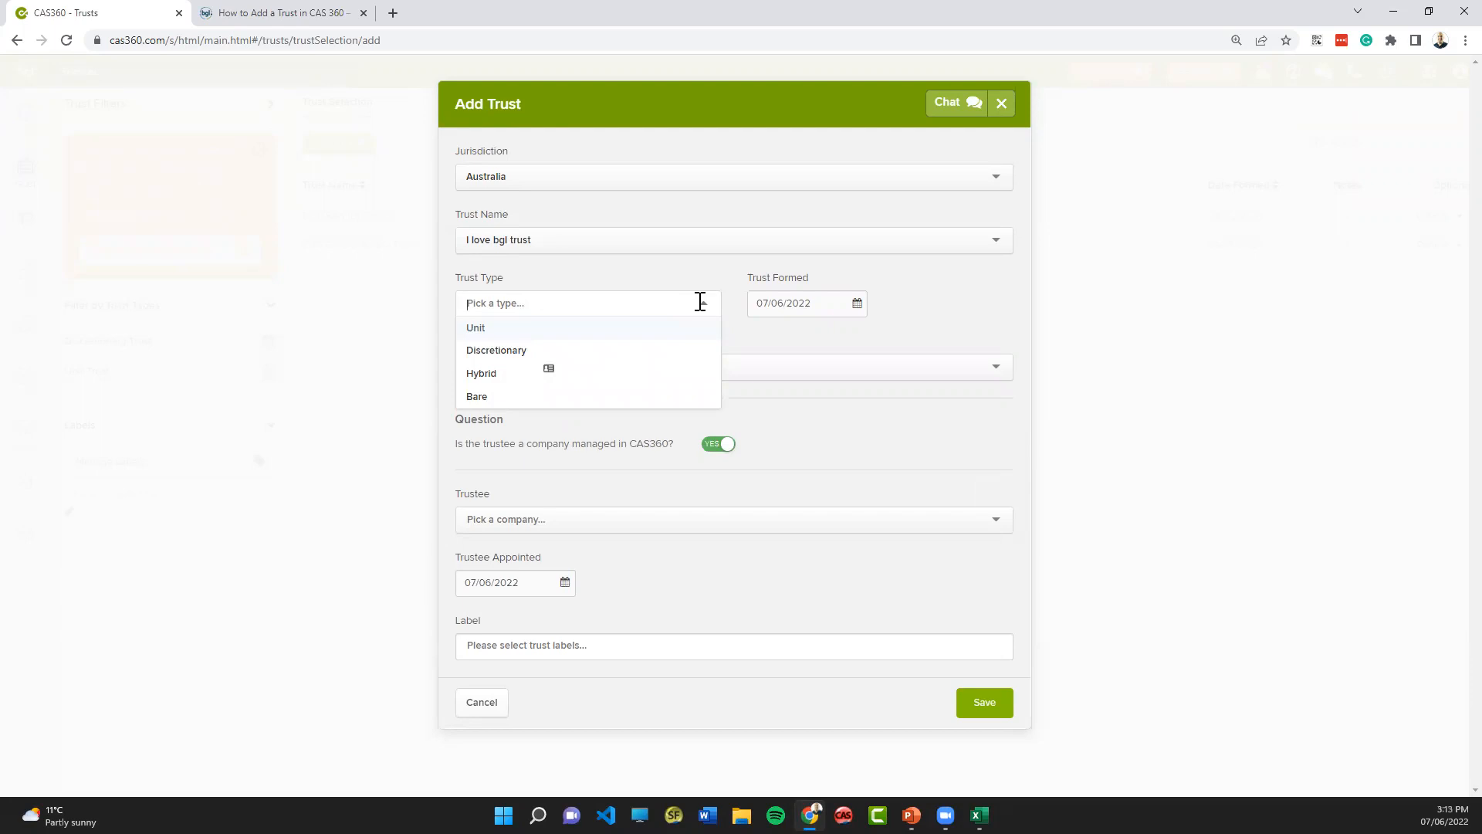
click(490, 333)
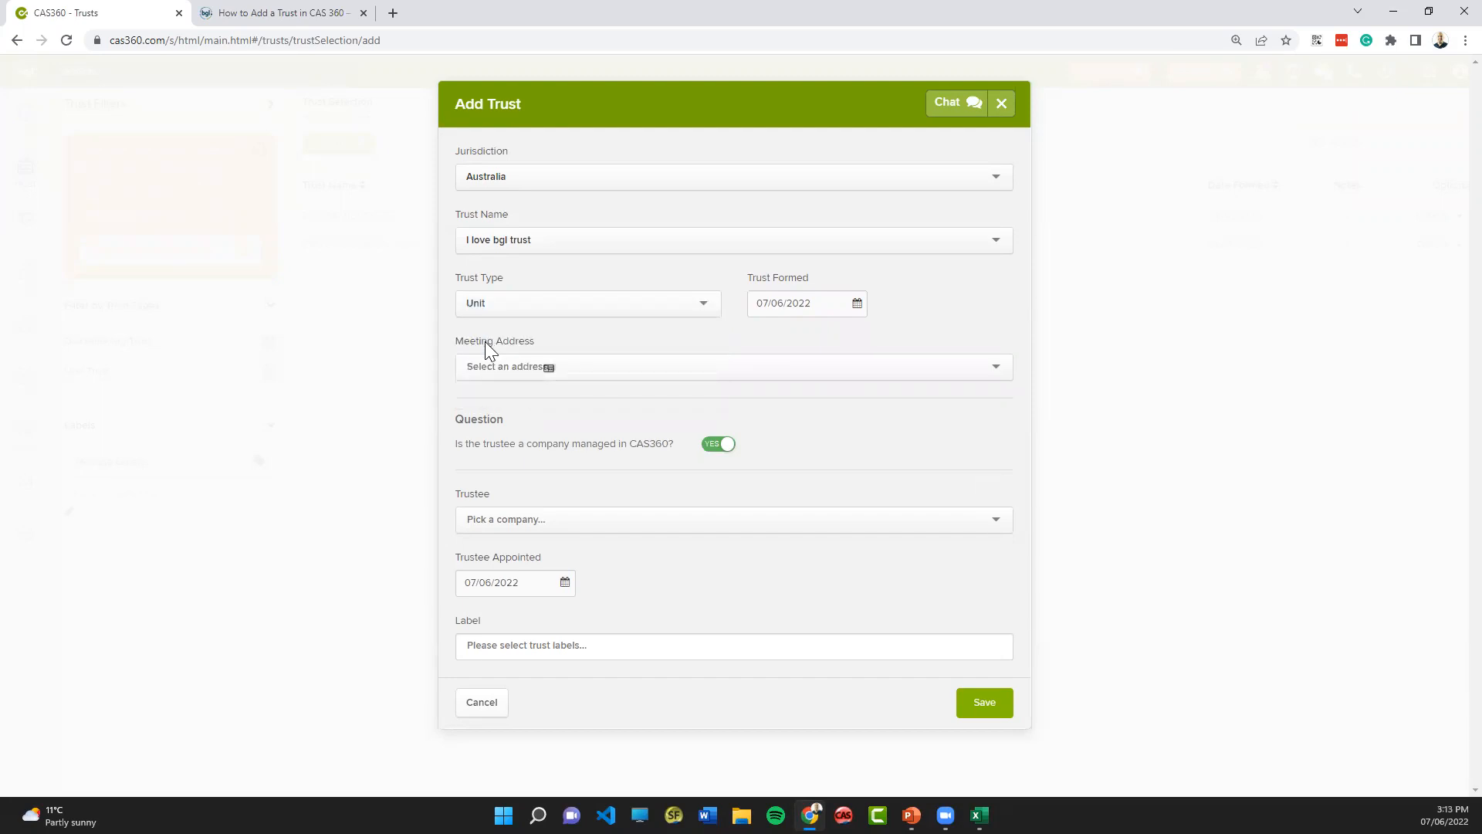
click(494, 372)
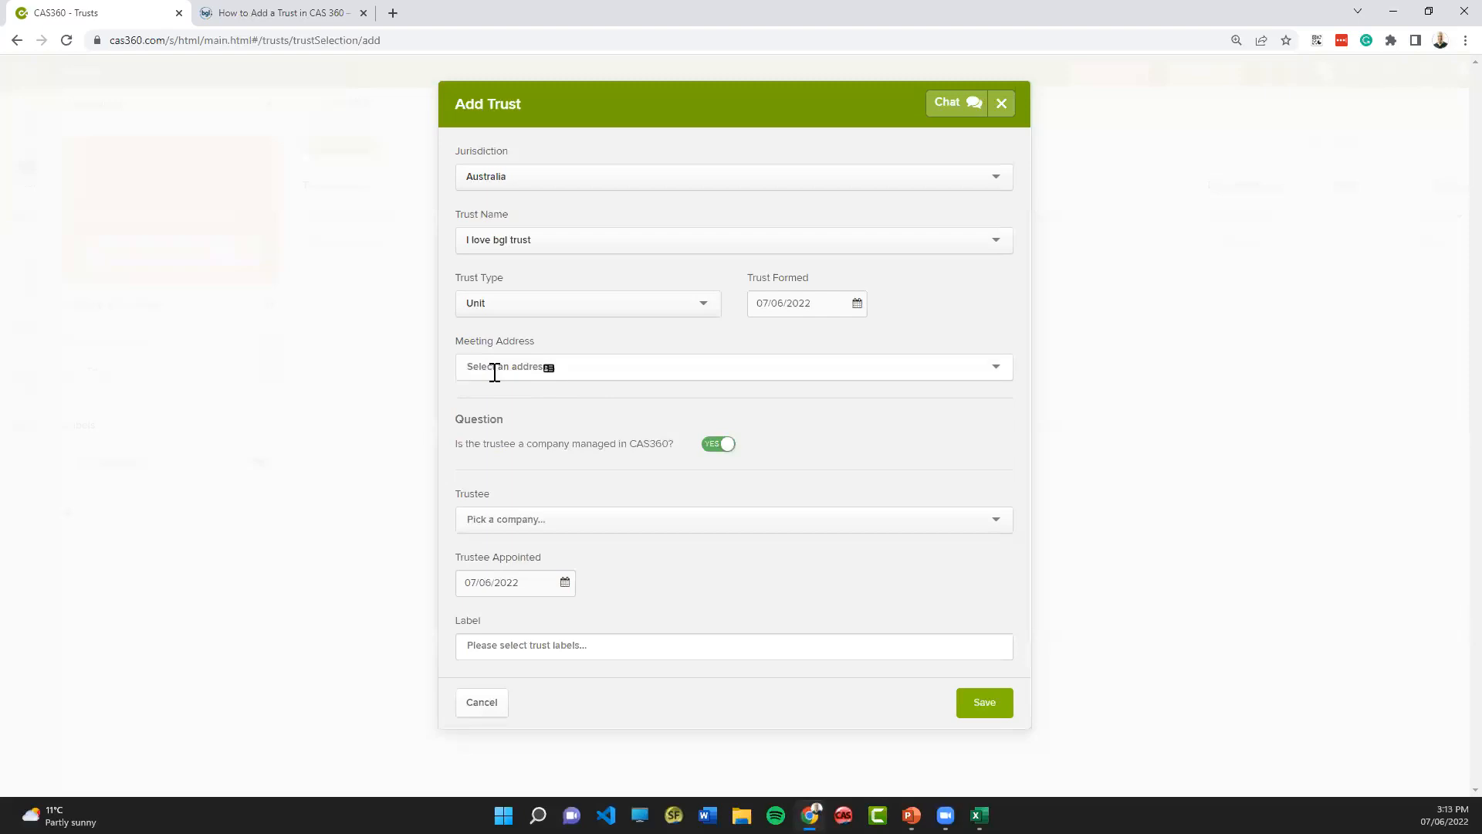
text(606)
click(516, 412)
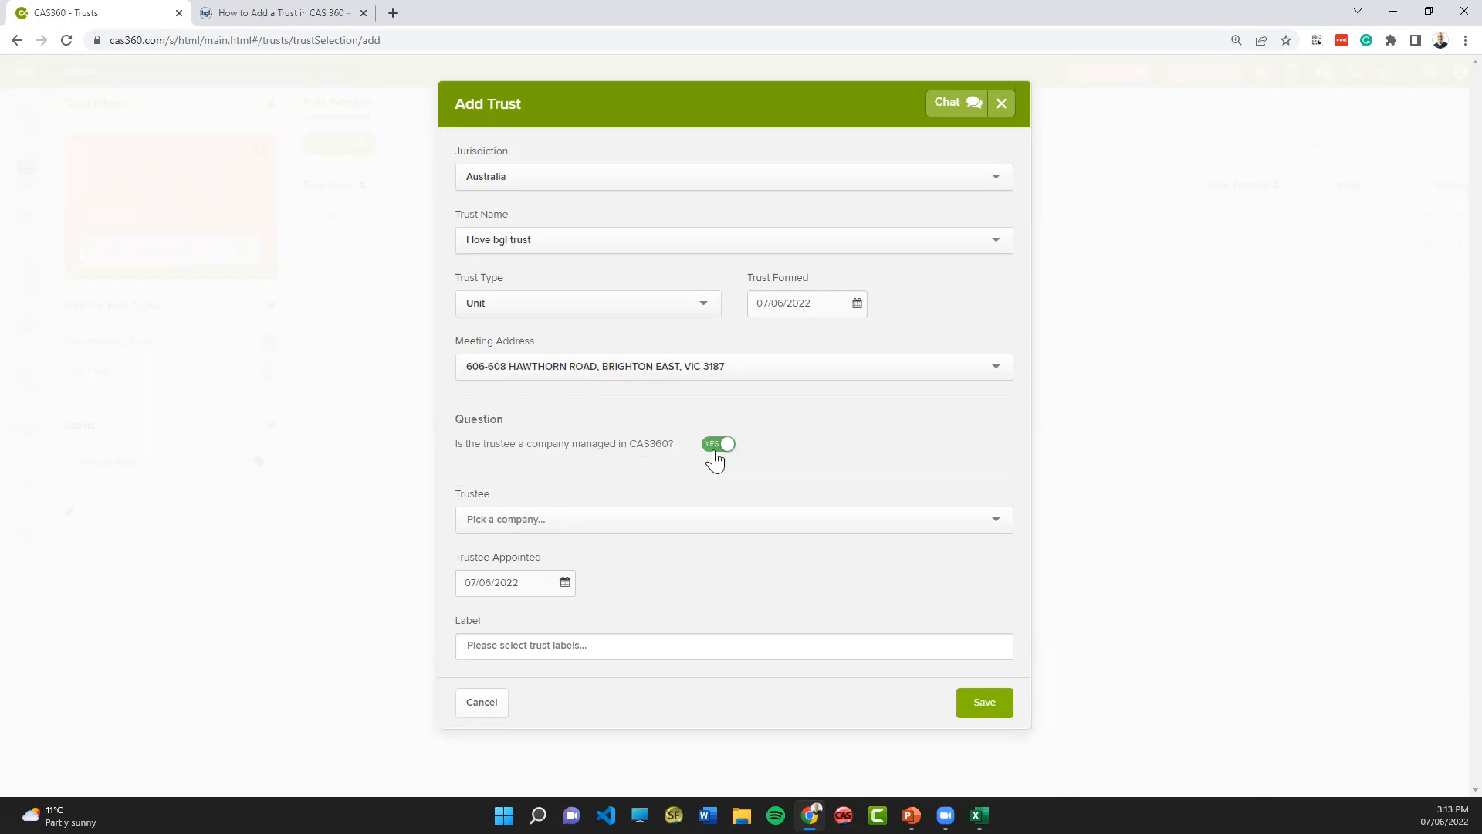
- Choose BGL T3 PTY LTD as the trustee, keeping the trustee marked as a company managed in CAS360
click(547, 519)
text(bgl)
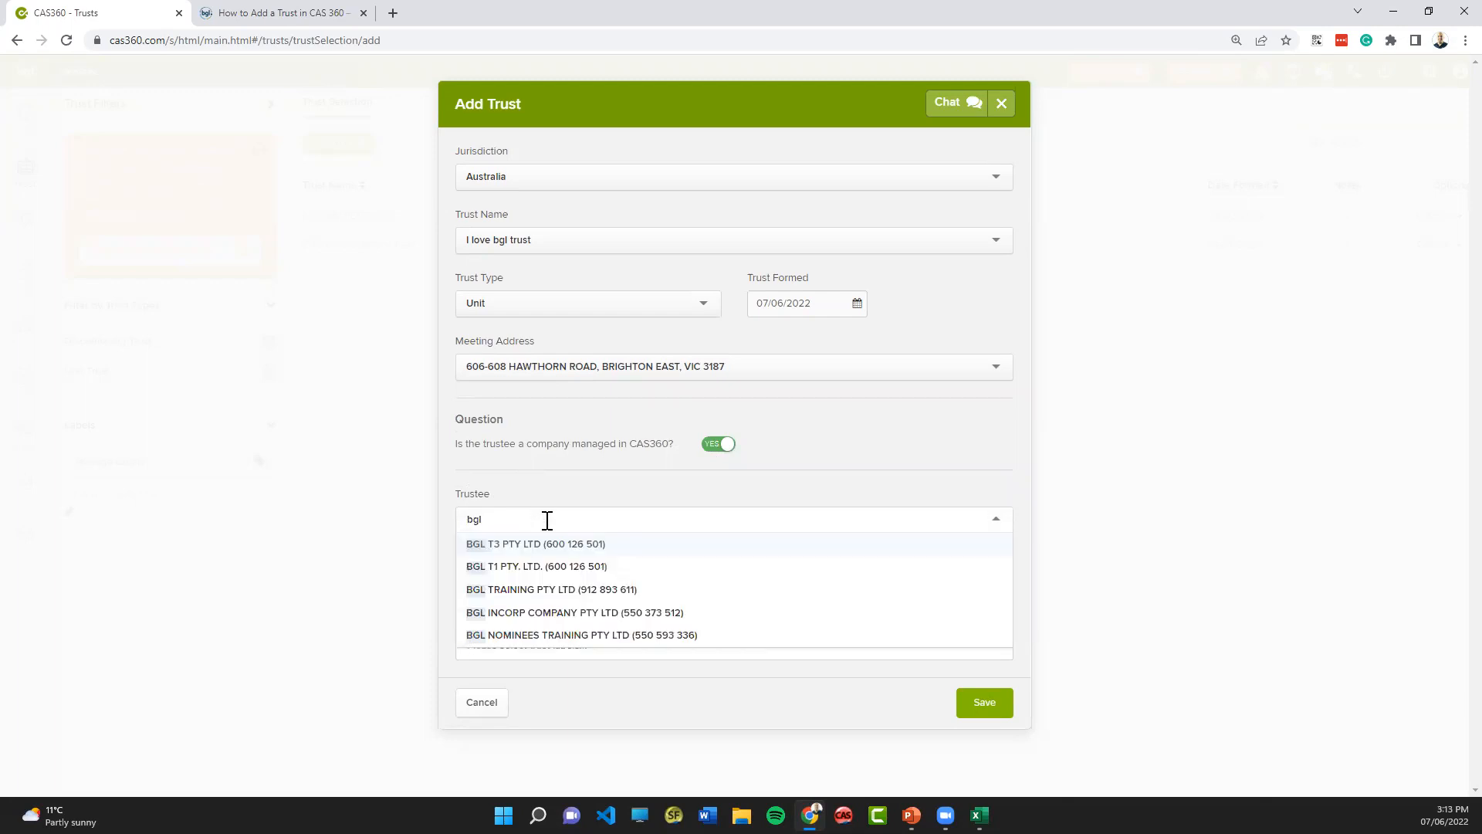
click(544, 545)
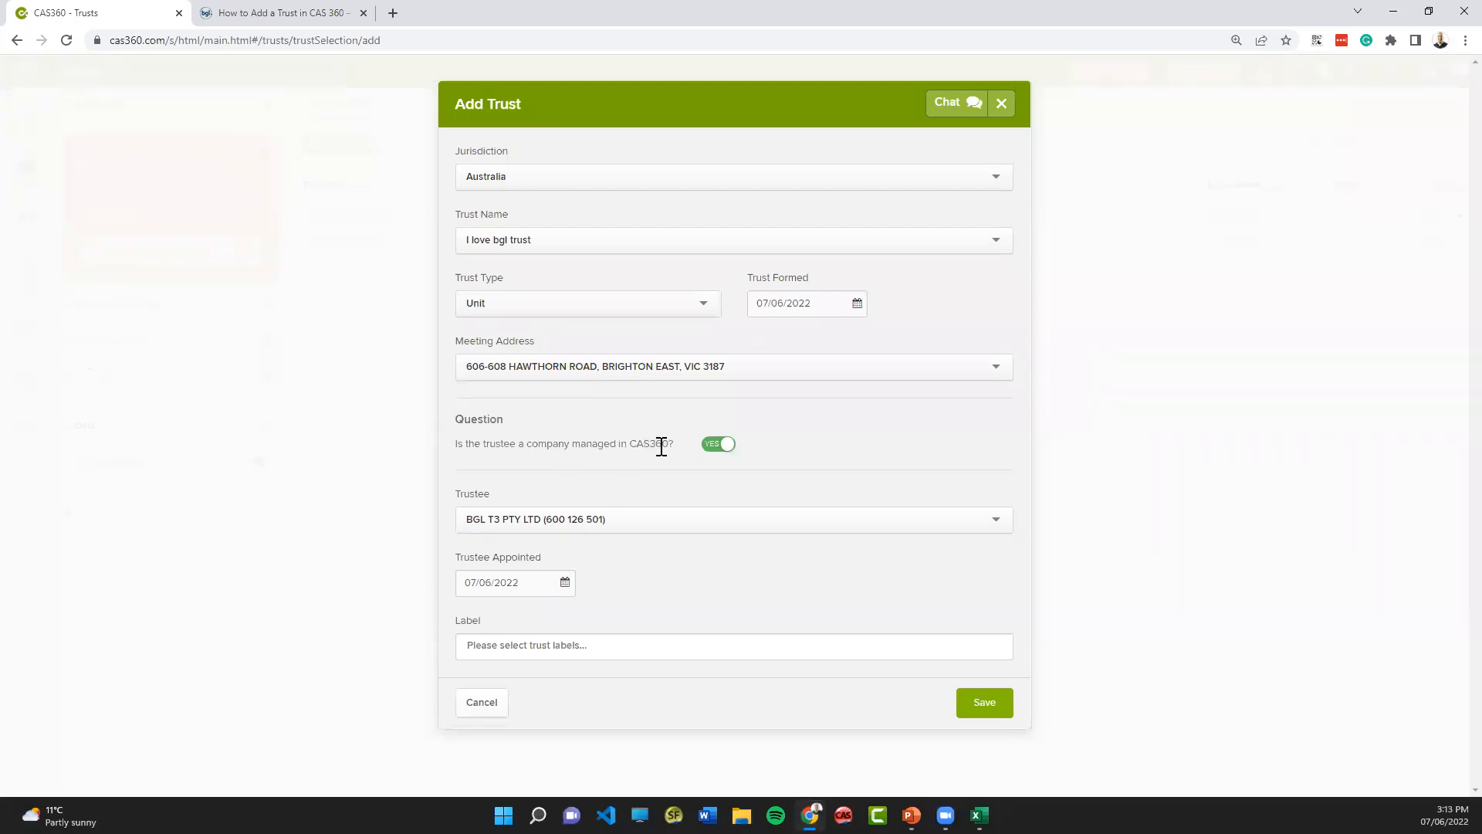
click(711, 446)
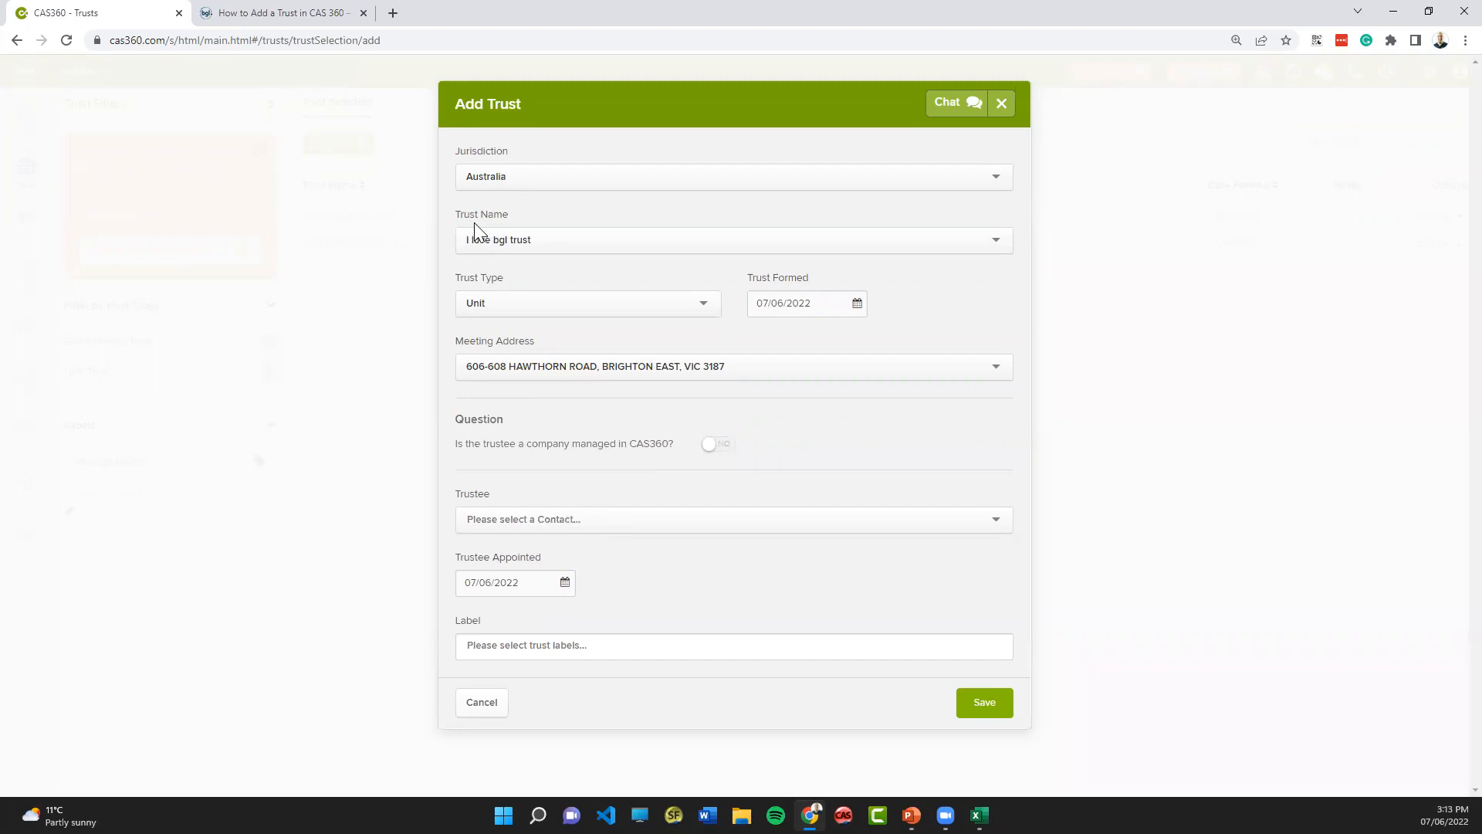
click(715, 446)
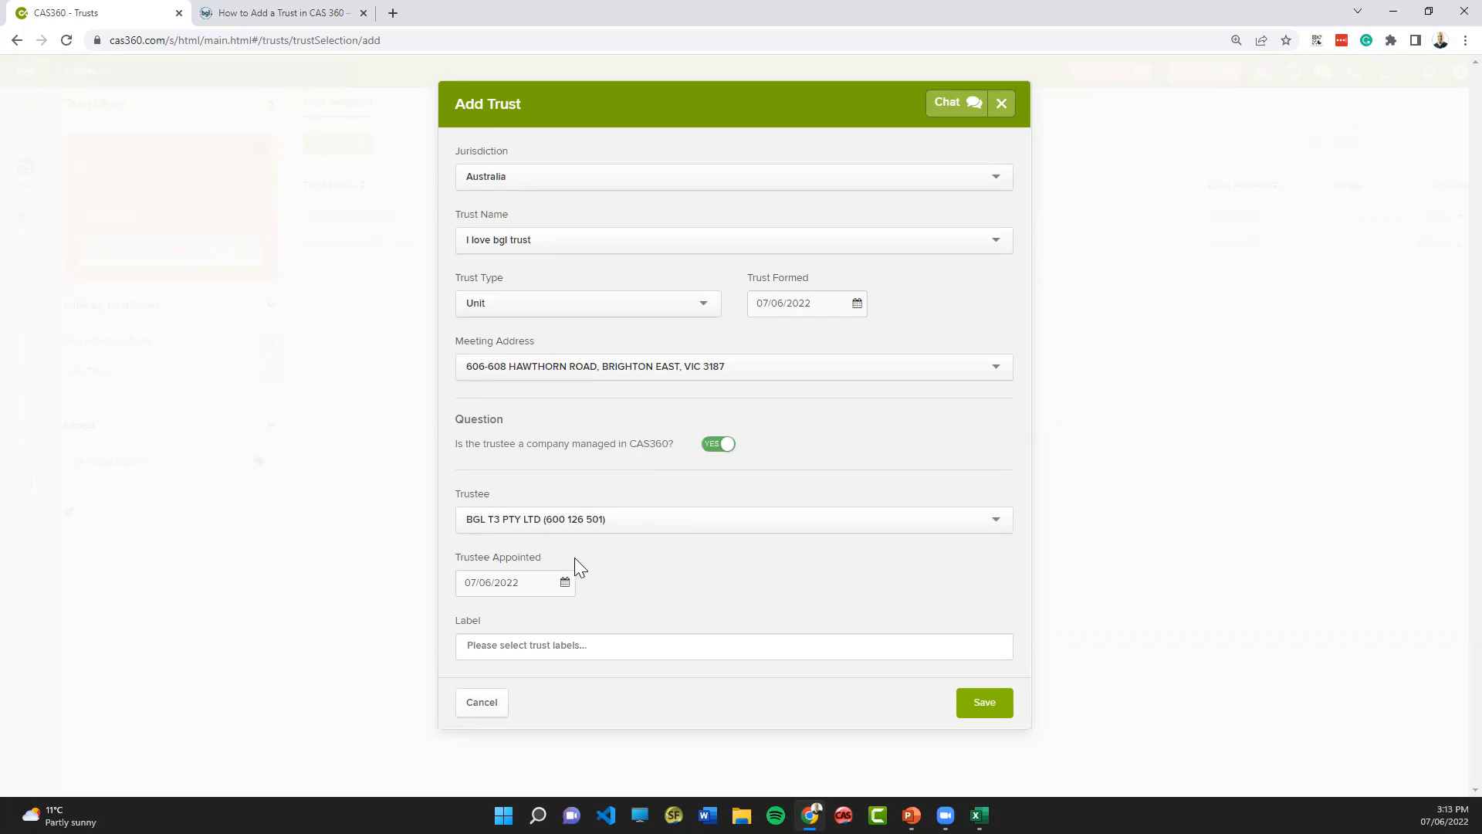
- Look up "level" among the trust labels and save the new trust
click(534, 646)
text(level 3)
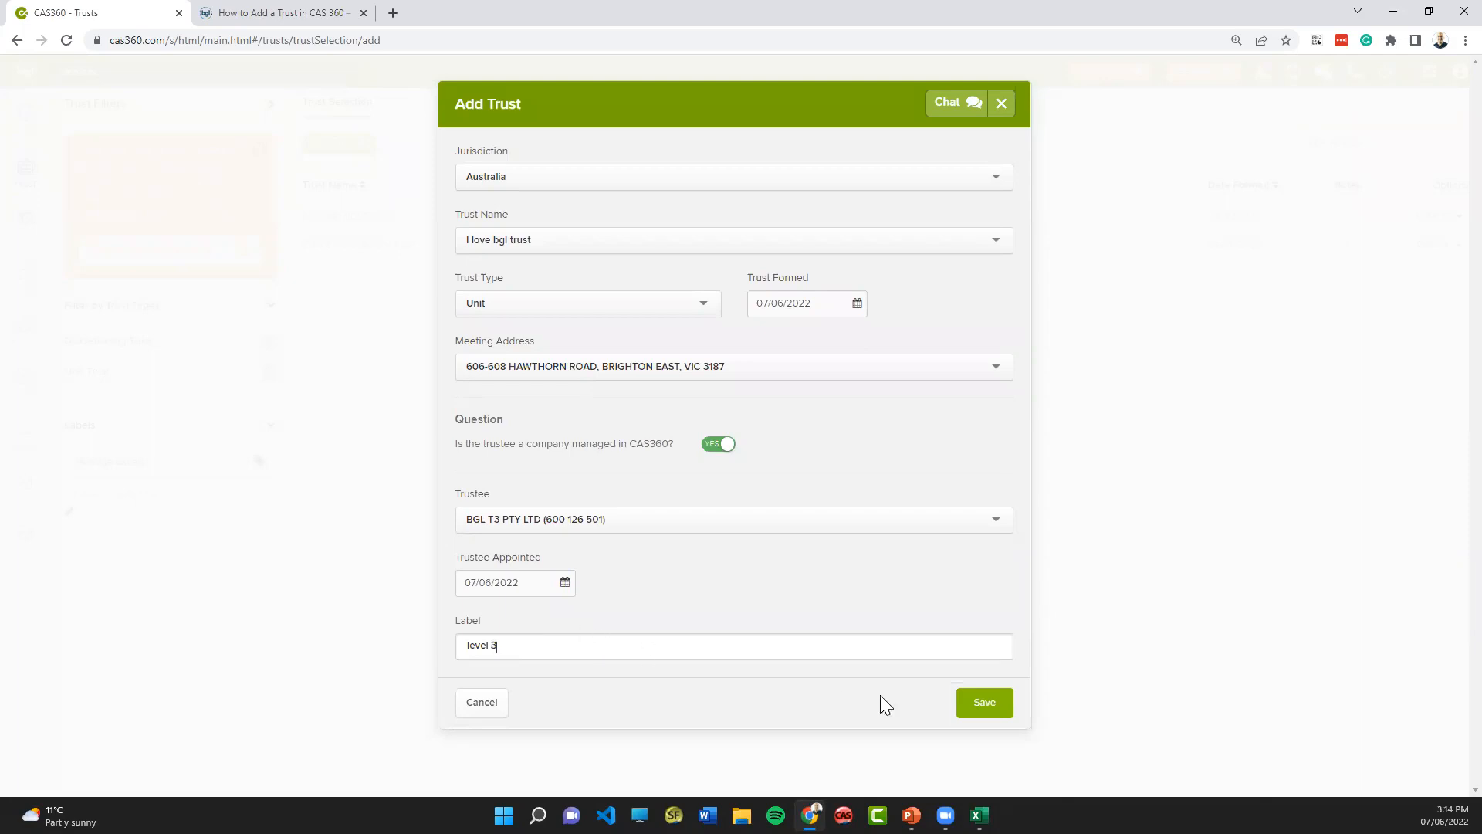
click(1009, 708)
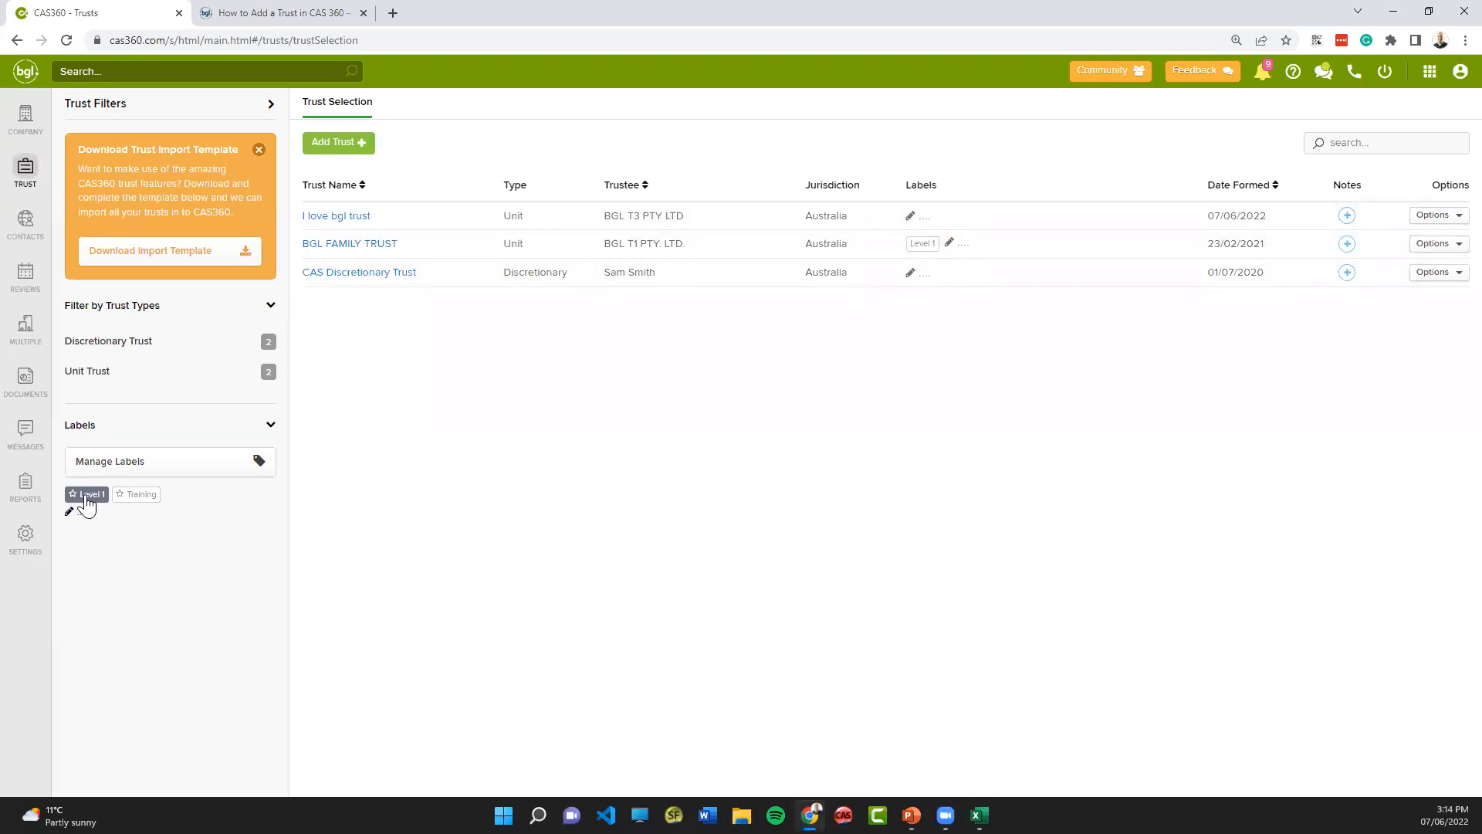
- Filter the trust list by the Level 1 label, and reset the filters
click(86, 498)
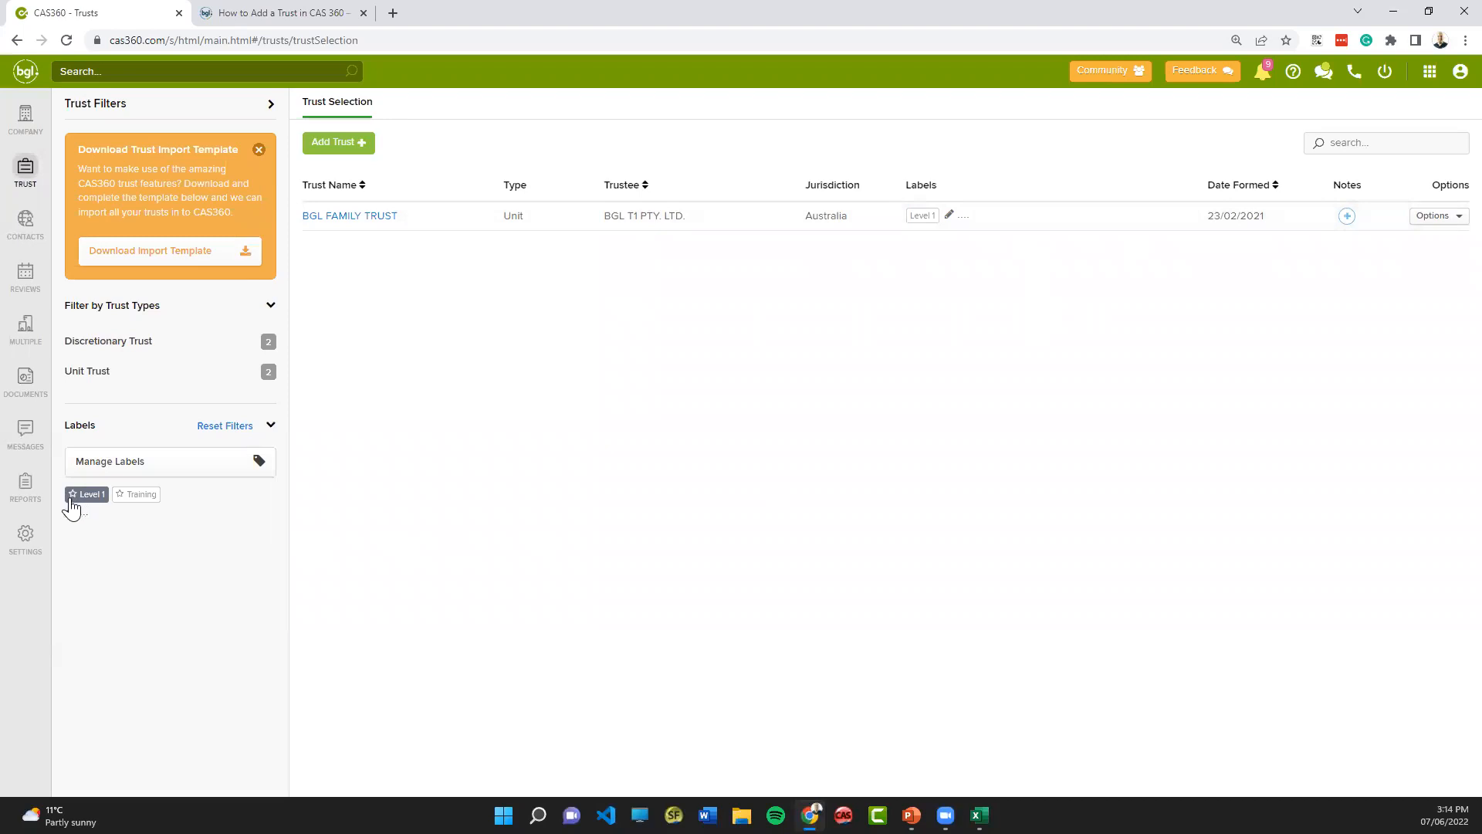
click(71, 495)
click(223, 427)
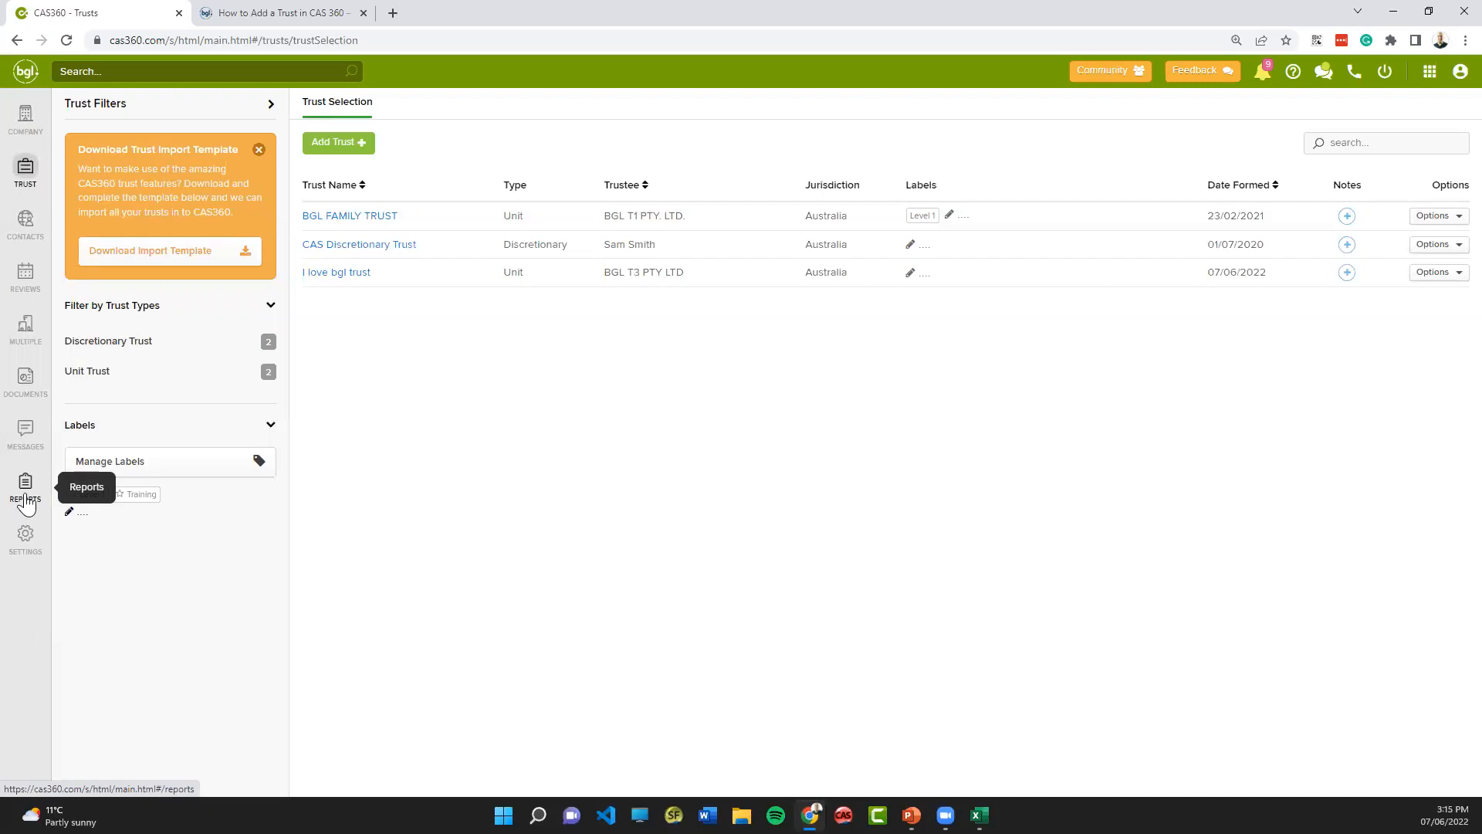
- Open the Trust Listing report and limit it to trusts with the Level 1 label
click(26, 500)
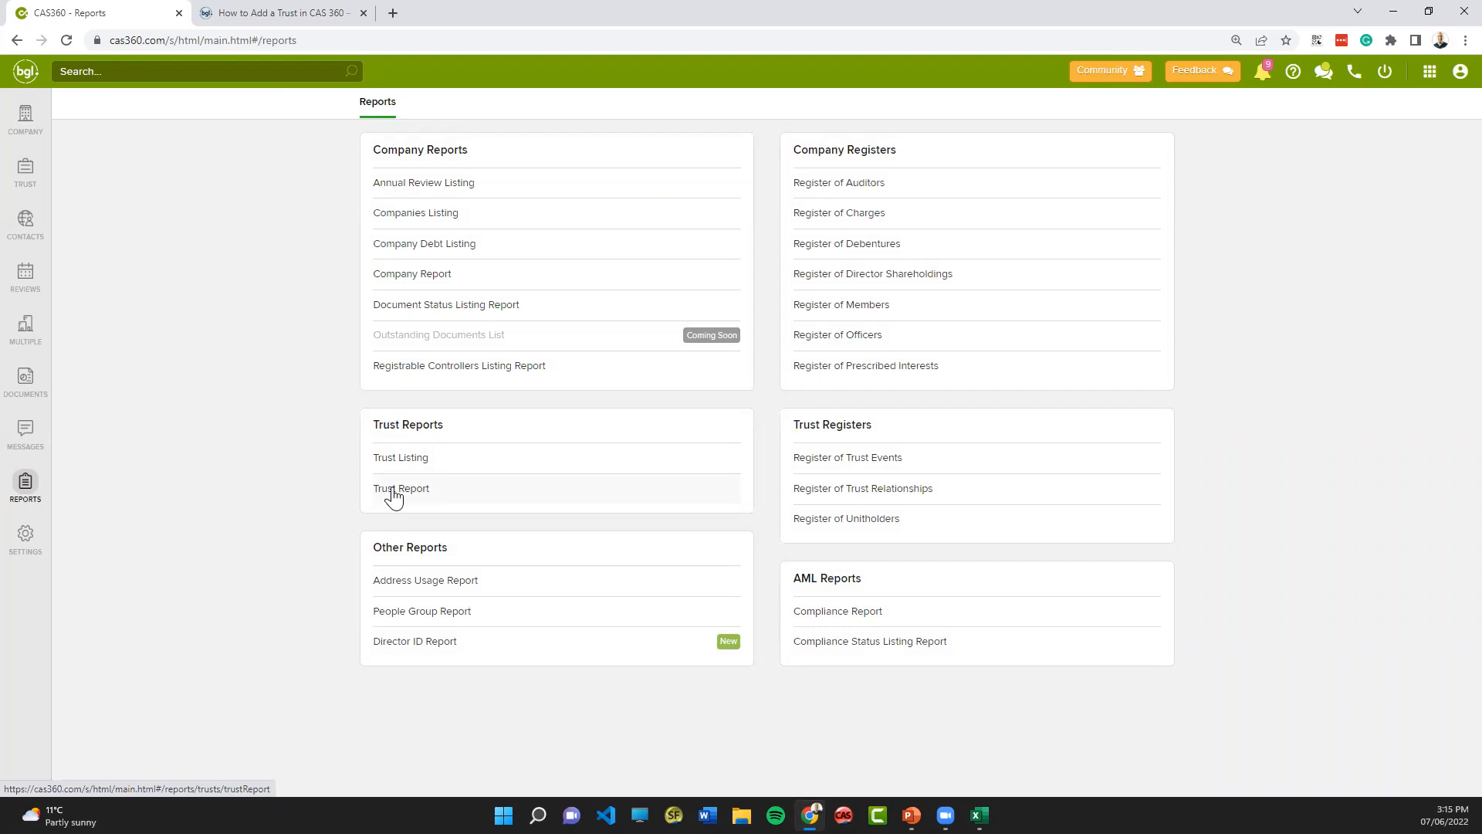
click(407, 468)
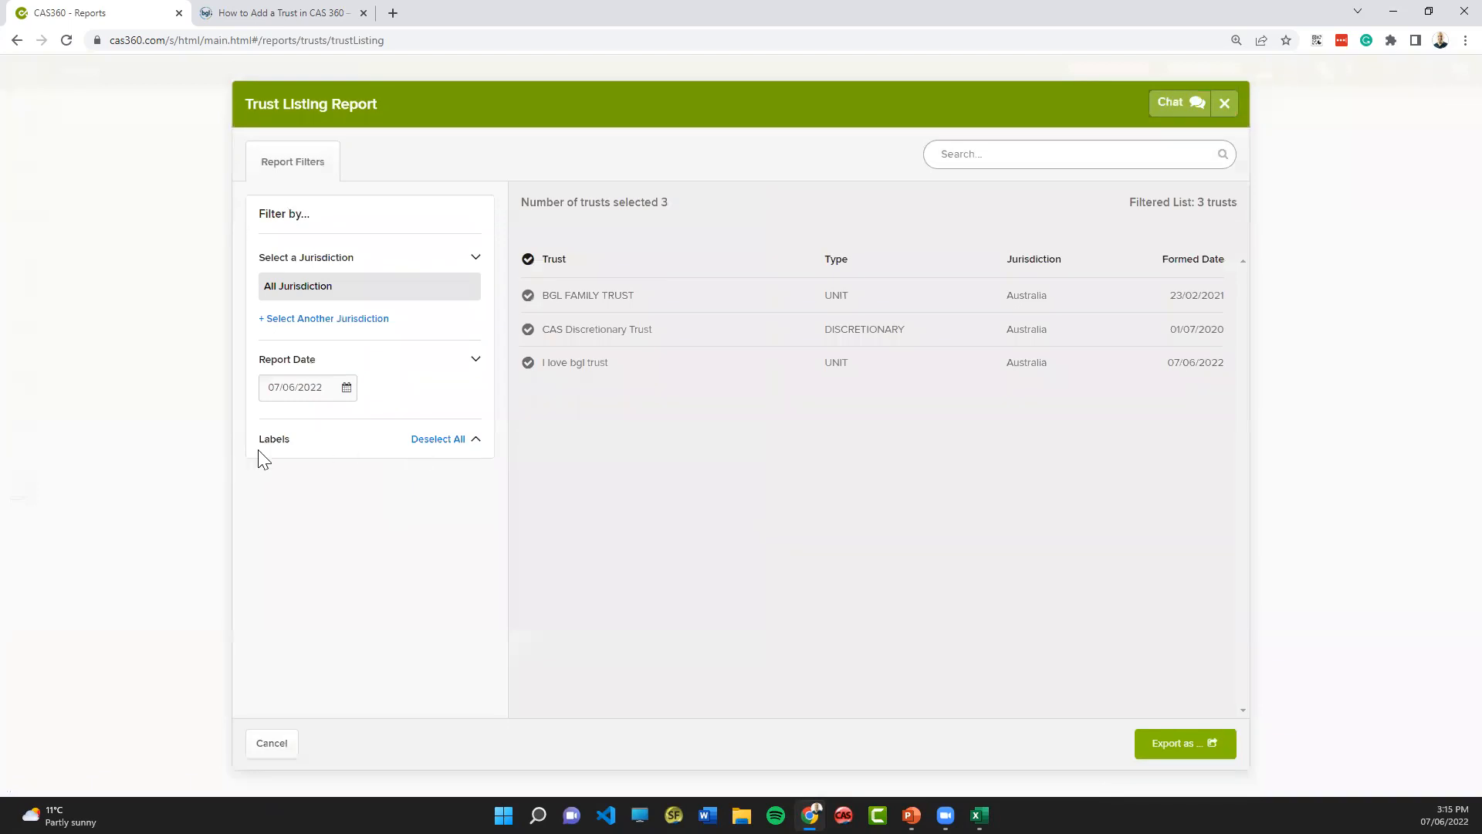
click(433, 440)
click(475, 441)
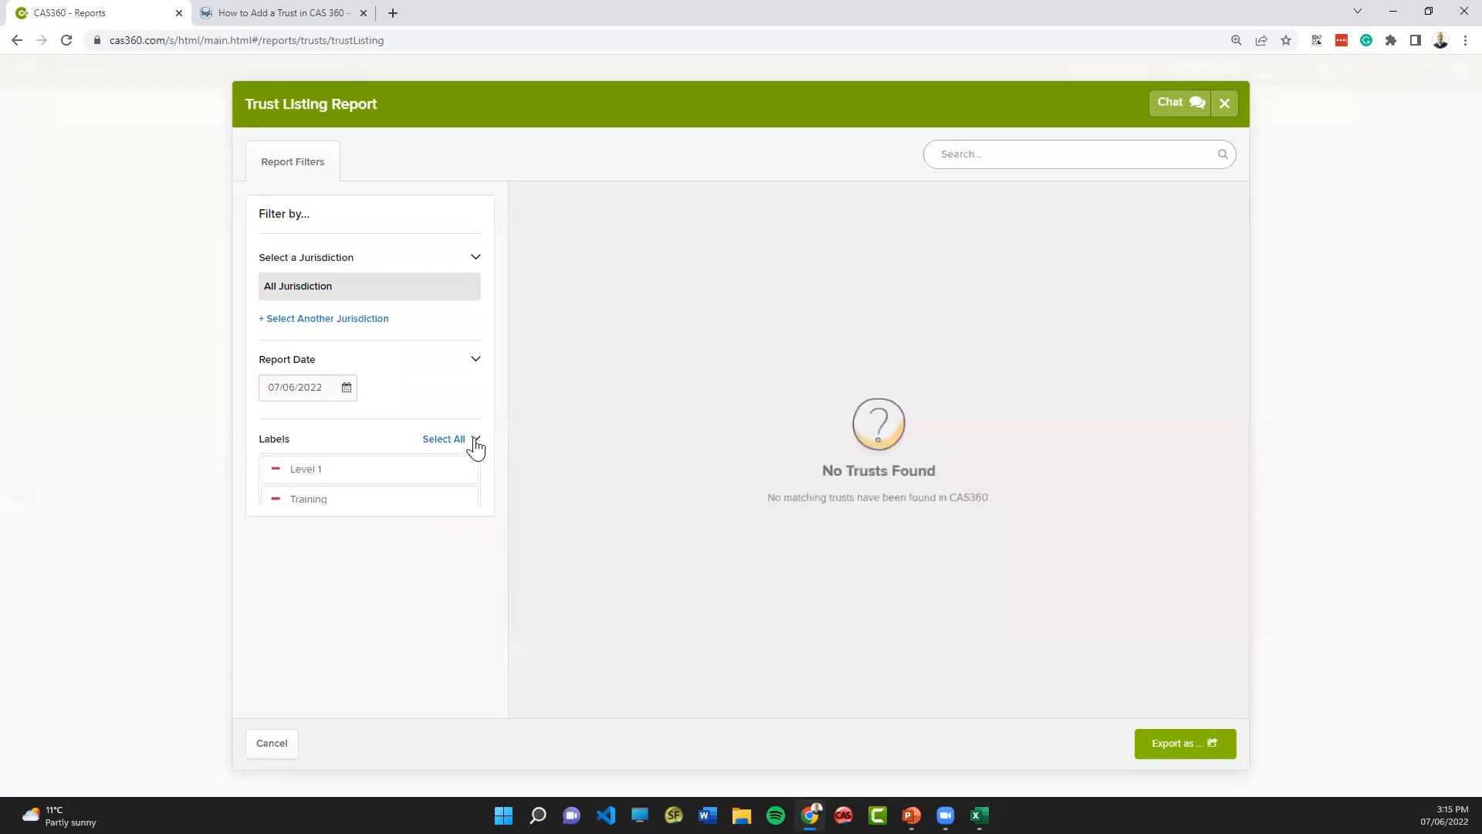
click(276, 473)
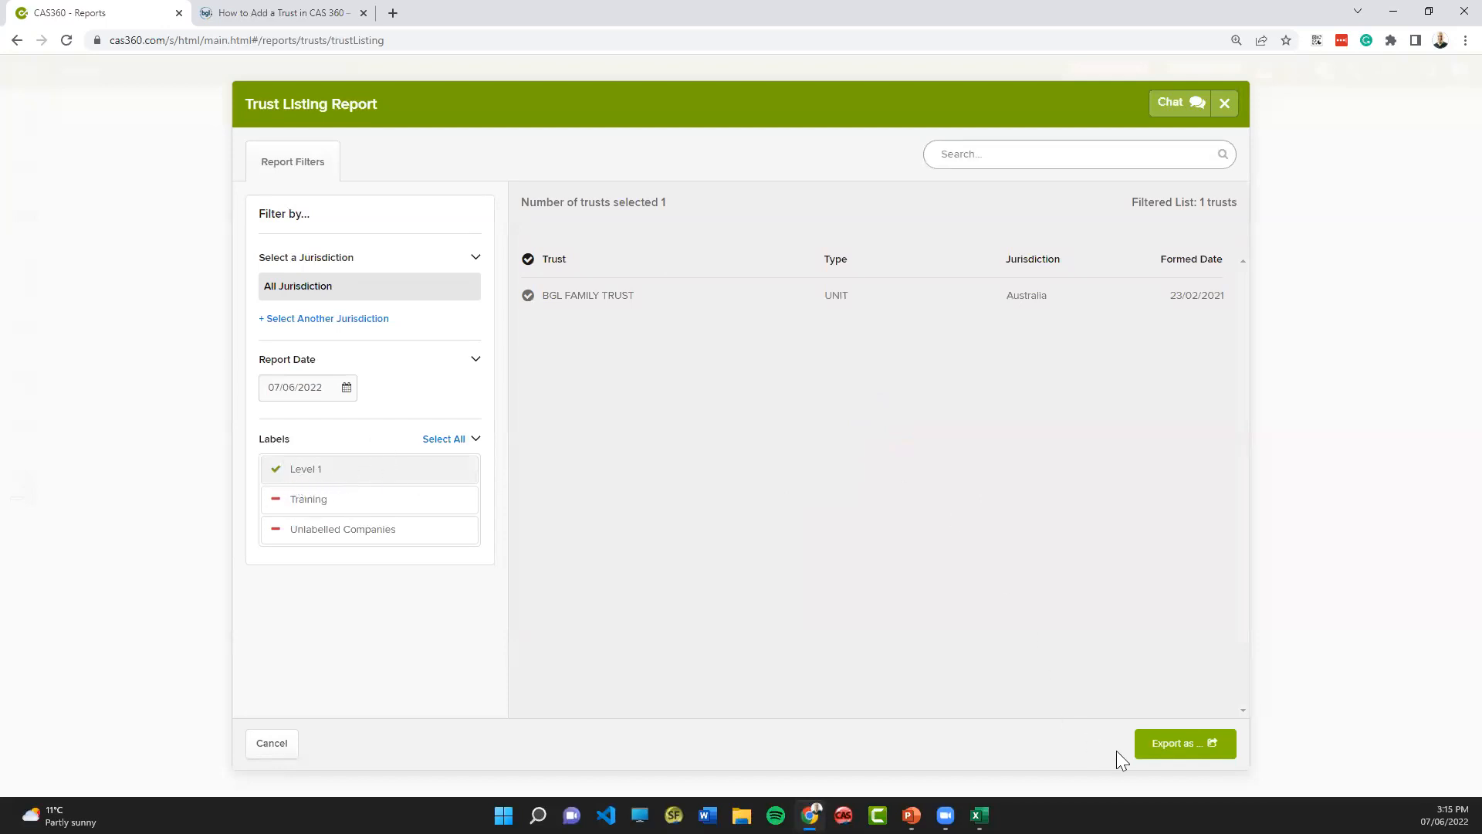
- Export the filtered trust listing as a PDF, view it, and close the listing report
click(1198, 745)
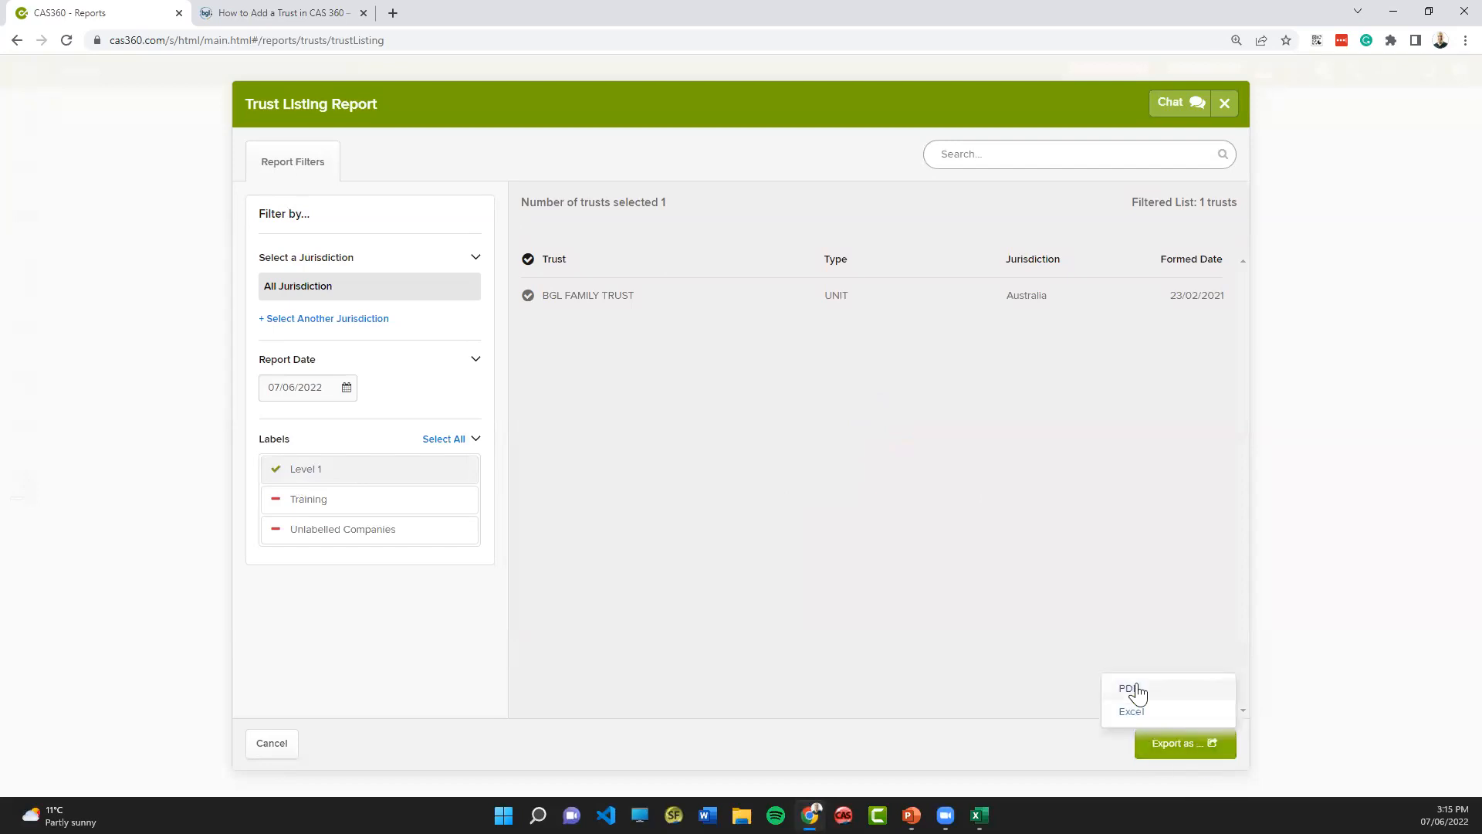
click(1130, 690)
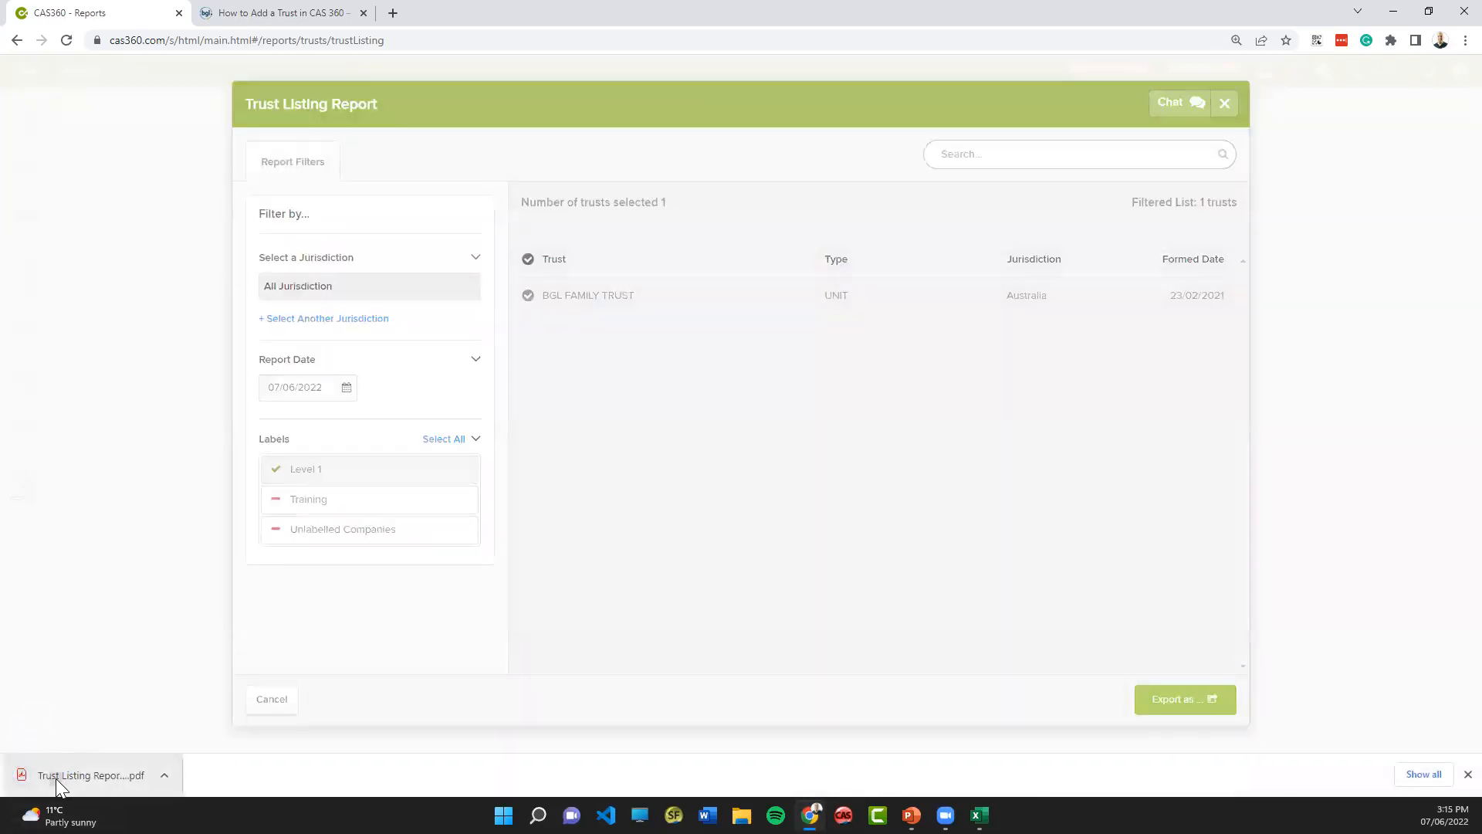
click(55, 778)
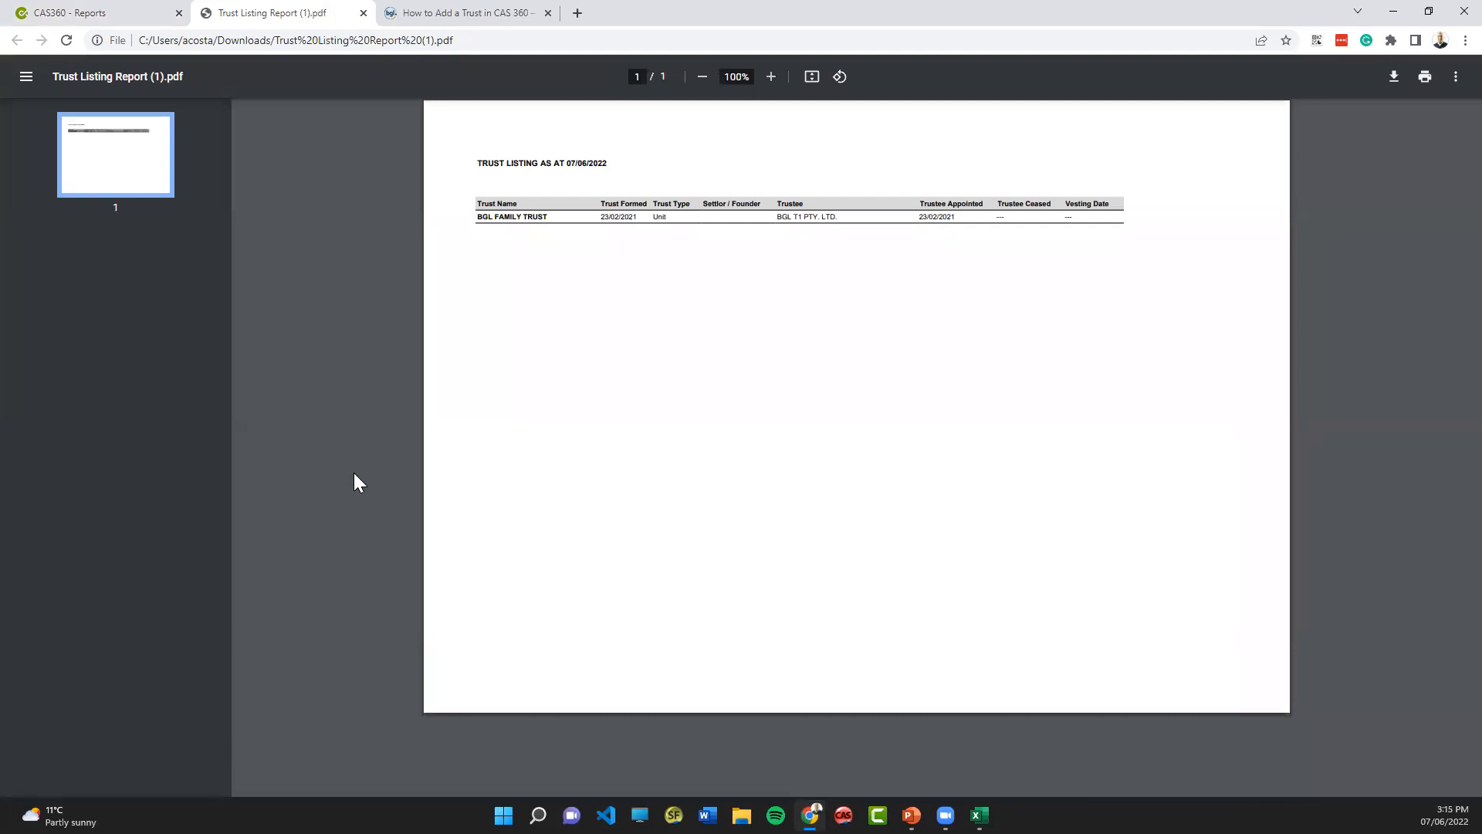
click(363, 13)
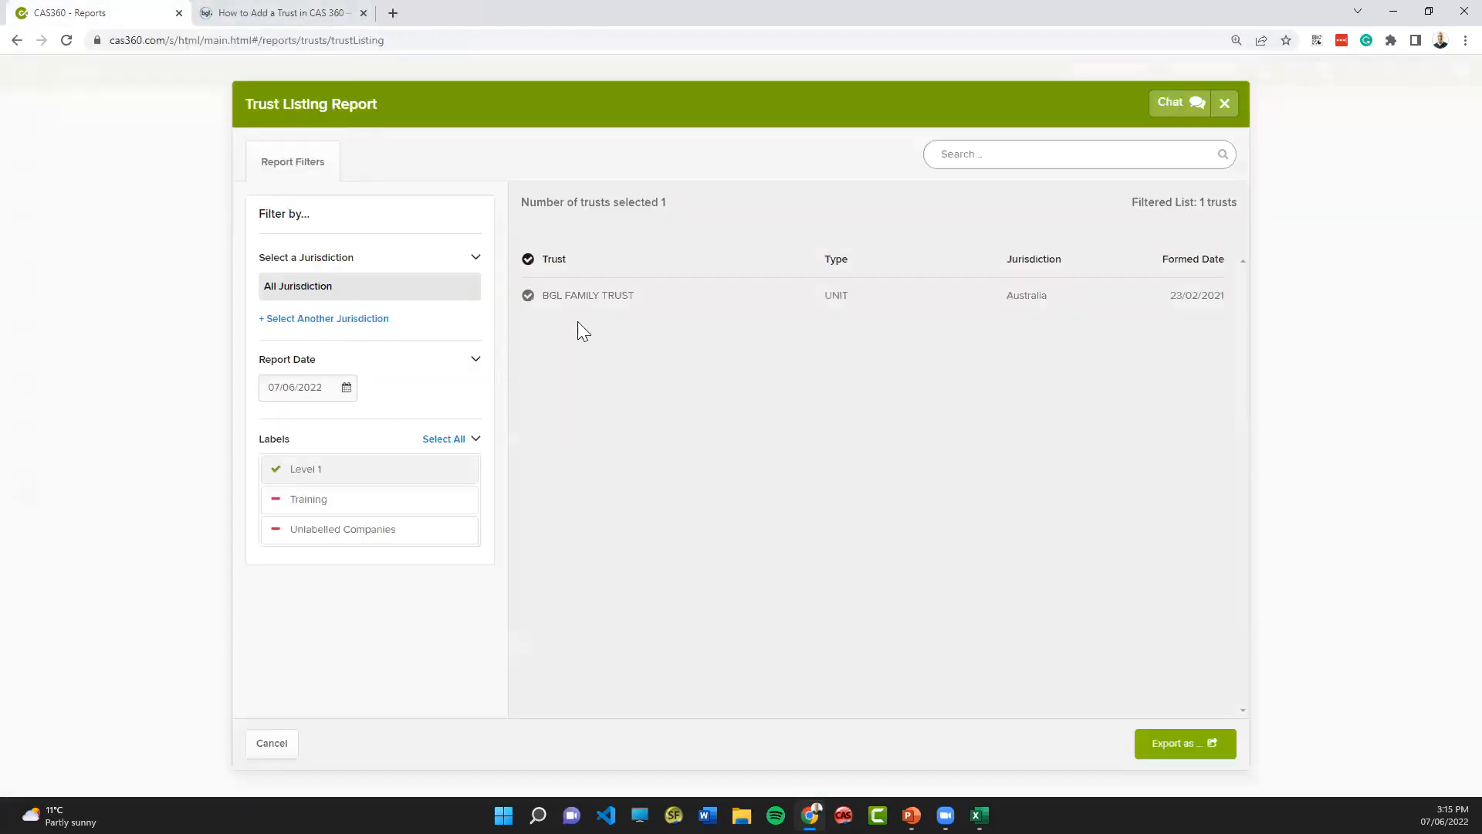
click(270, 744)
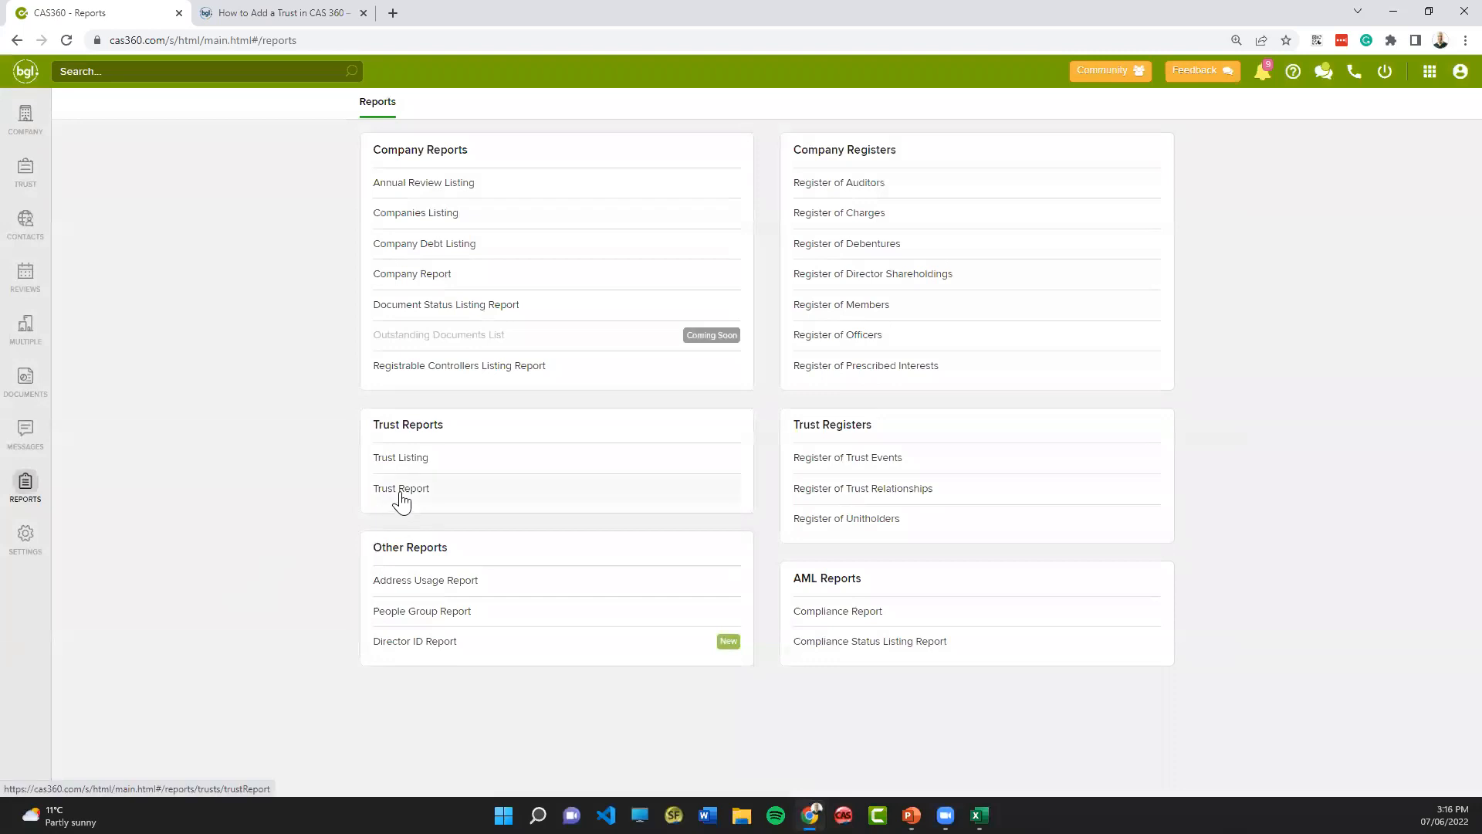
- Export the Trust Report for BGL FAMILY TRUST as a PDF and open the downloaded file
click(400, 489)
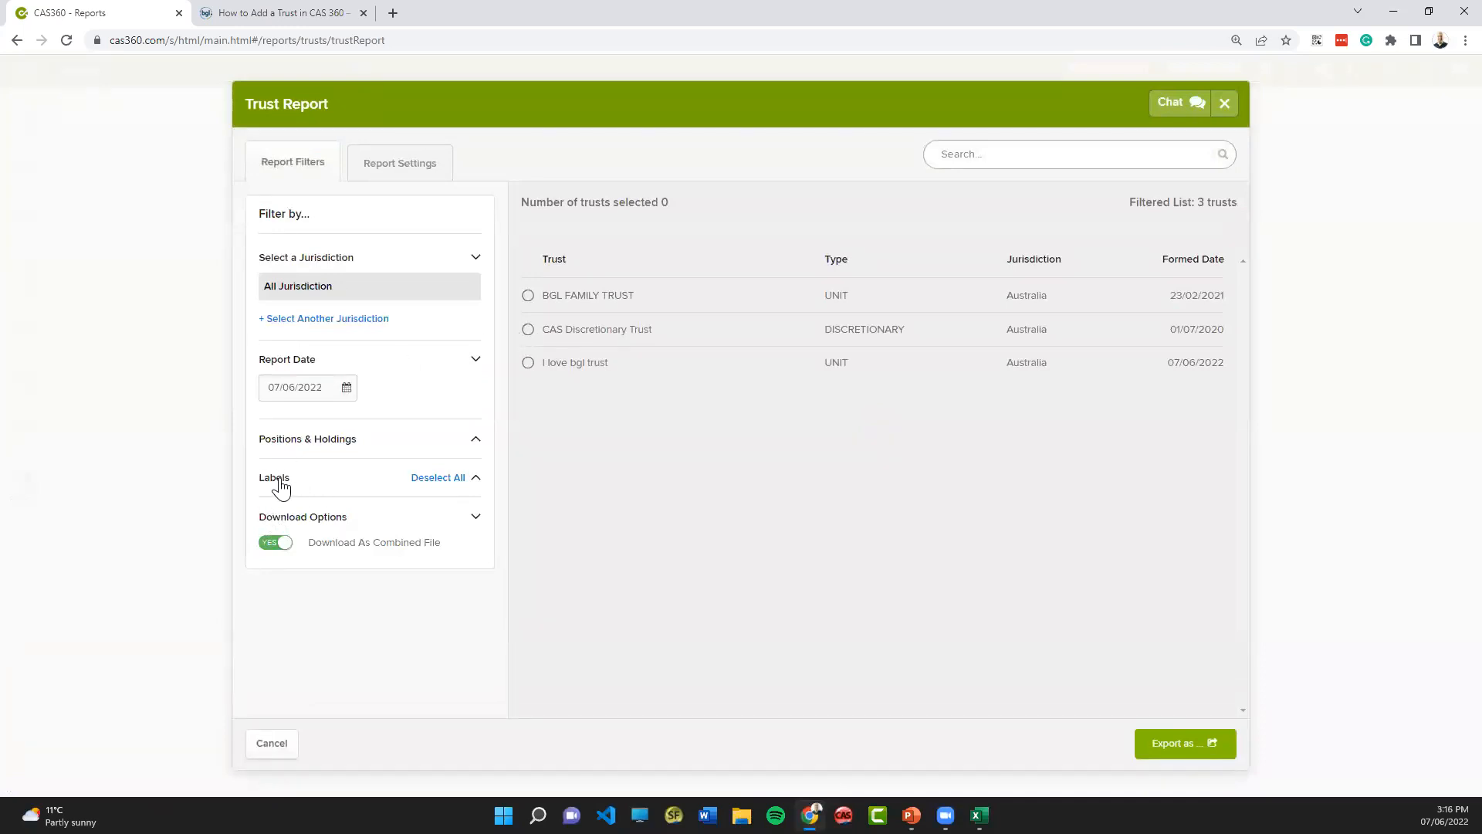
click(528, 297)
click(1187, 746)
click(1130, 684)
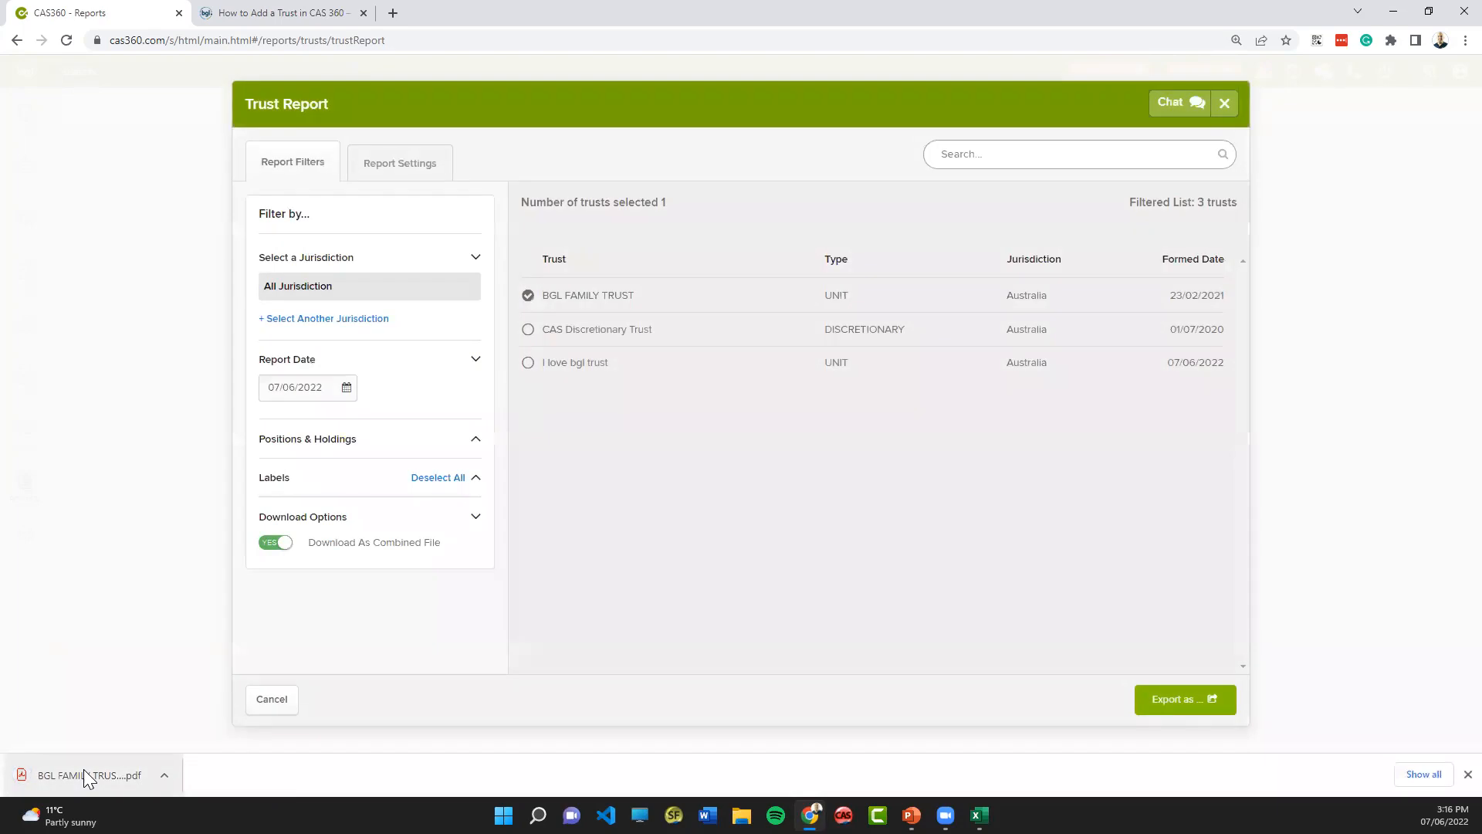
click(83, 770)
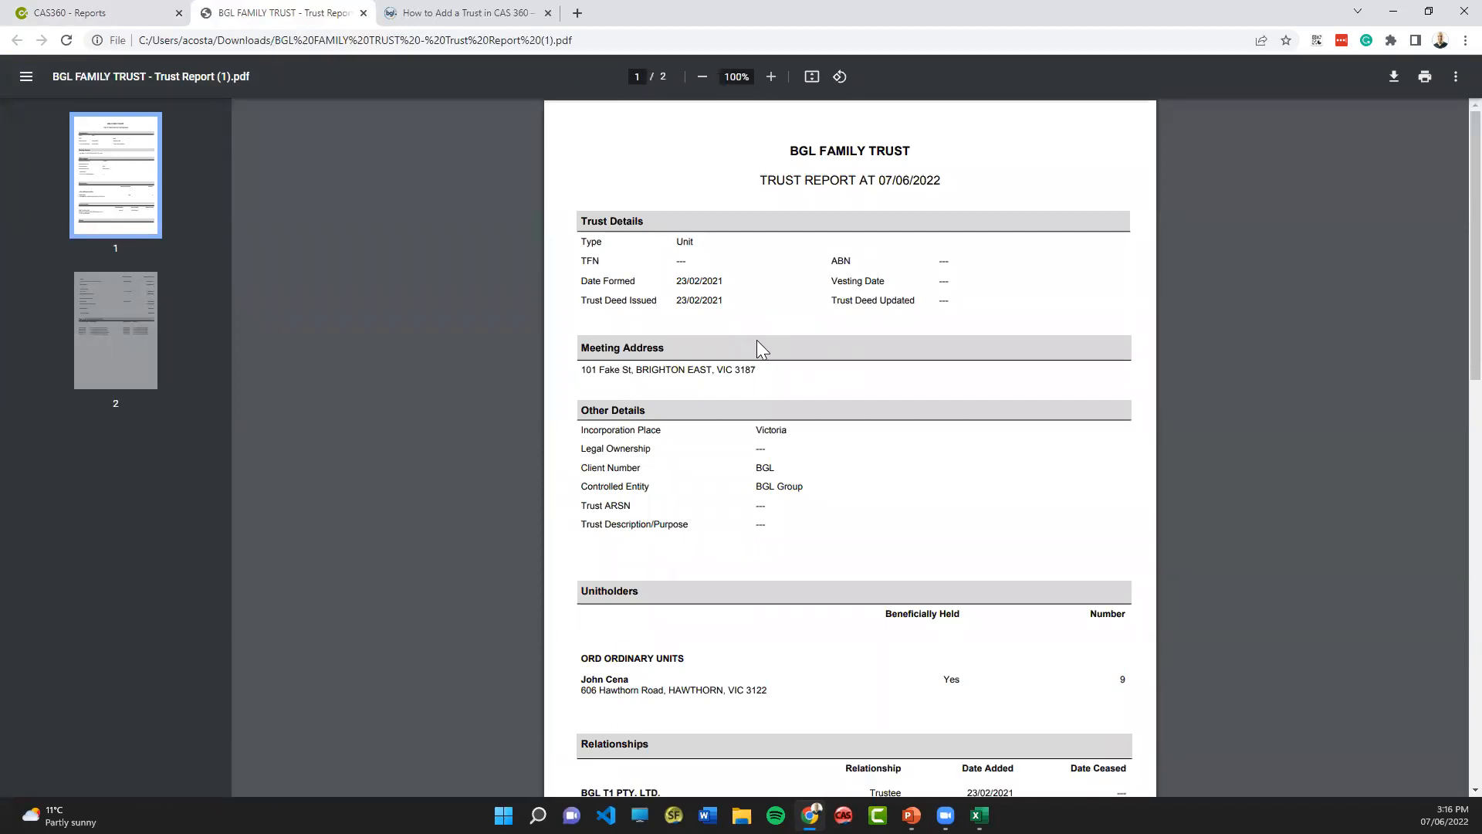
- Review the trust details, unitholders, relationships, assets, loans and documents in the BGL FAMILY TRUST report
scroll(757, 339, down, 4)
scroll(751, 355, down, 2)
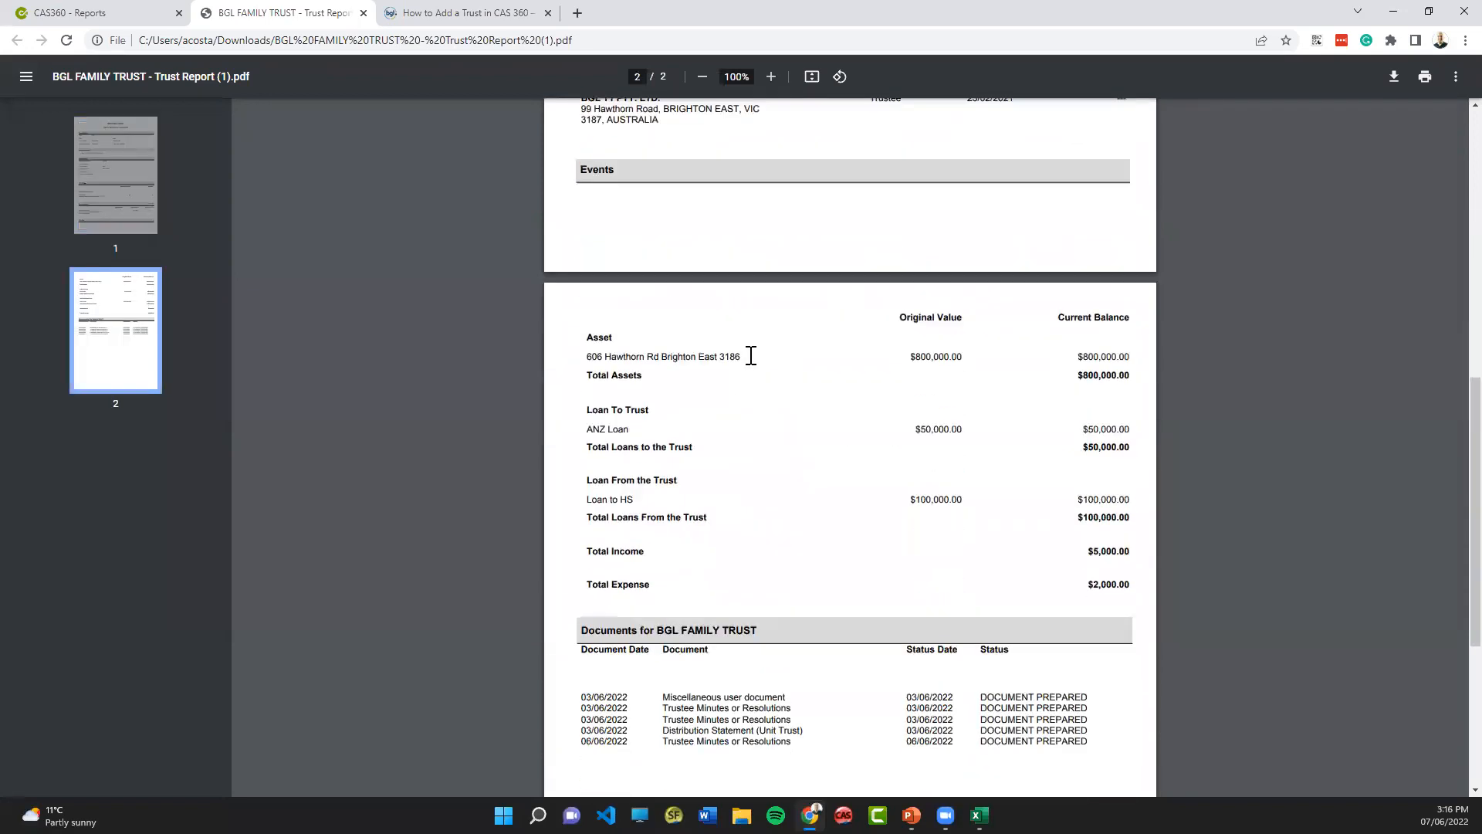
scroll(751, 355, down, 1)
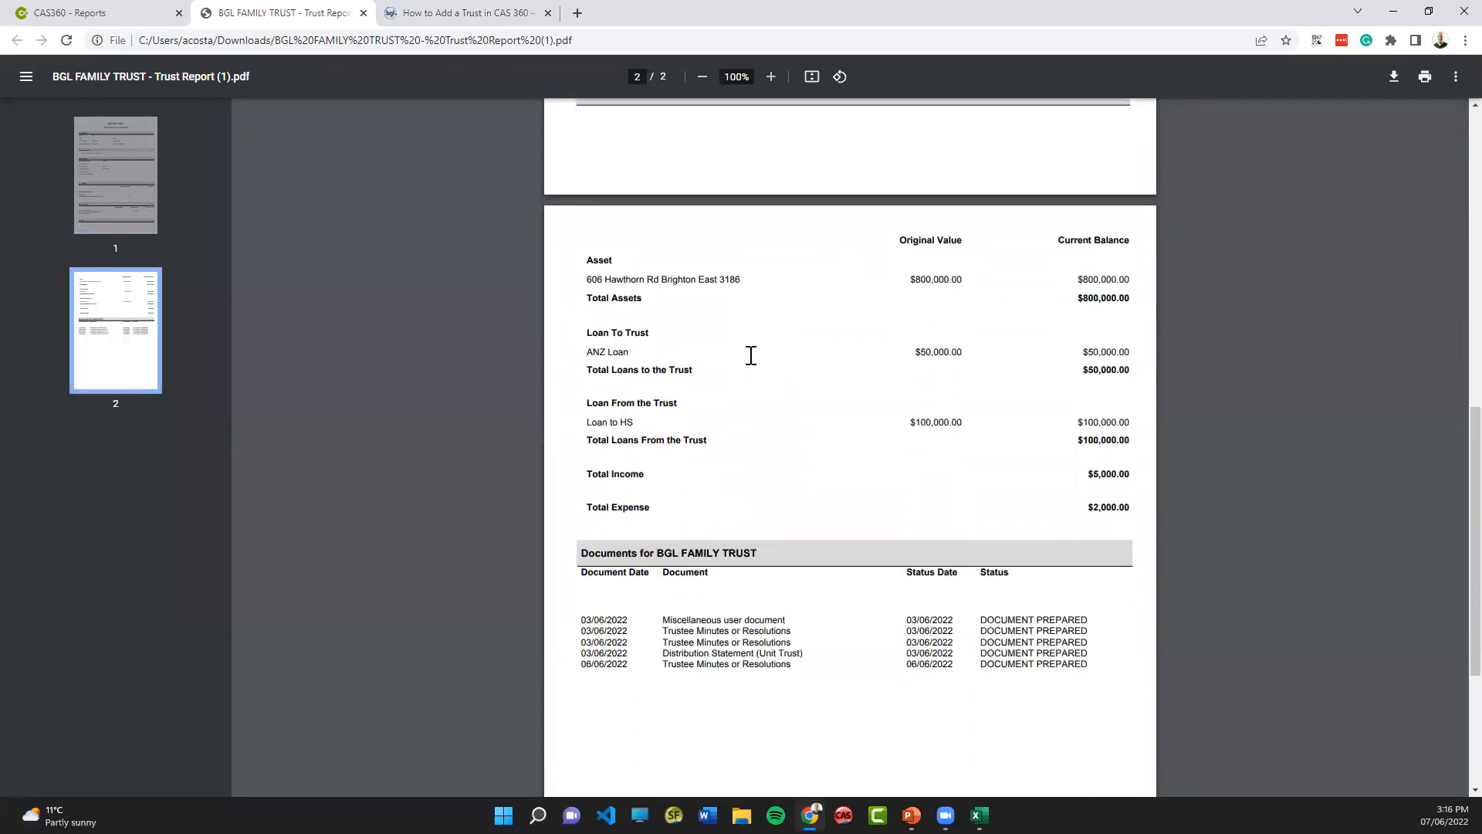
scroll(751, 355, up, 6)
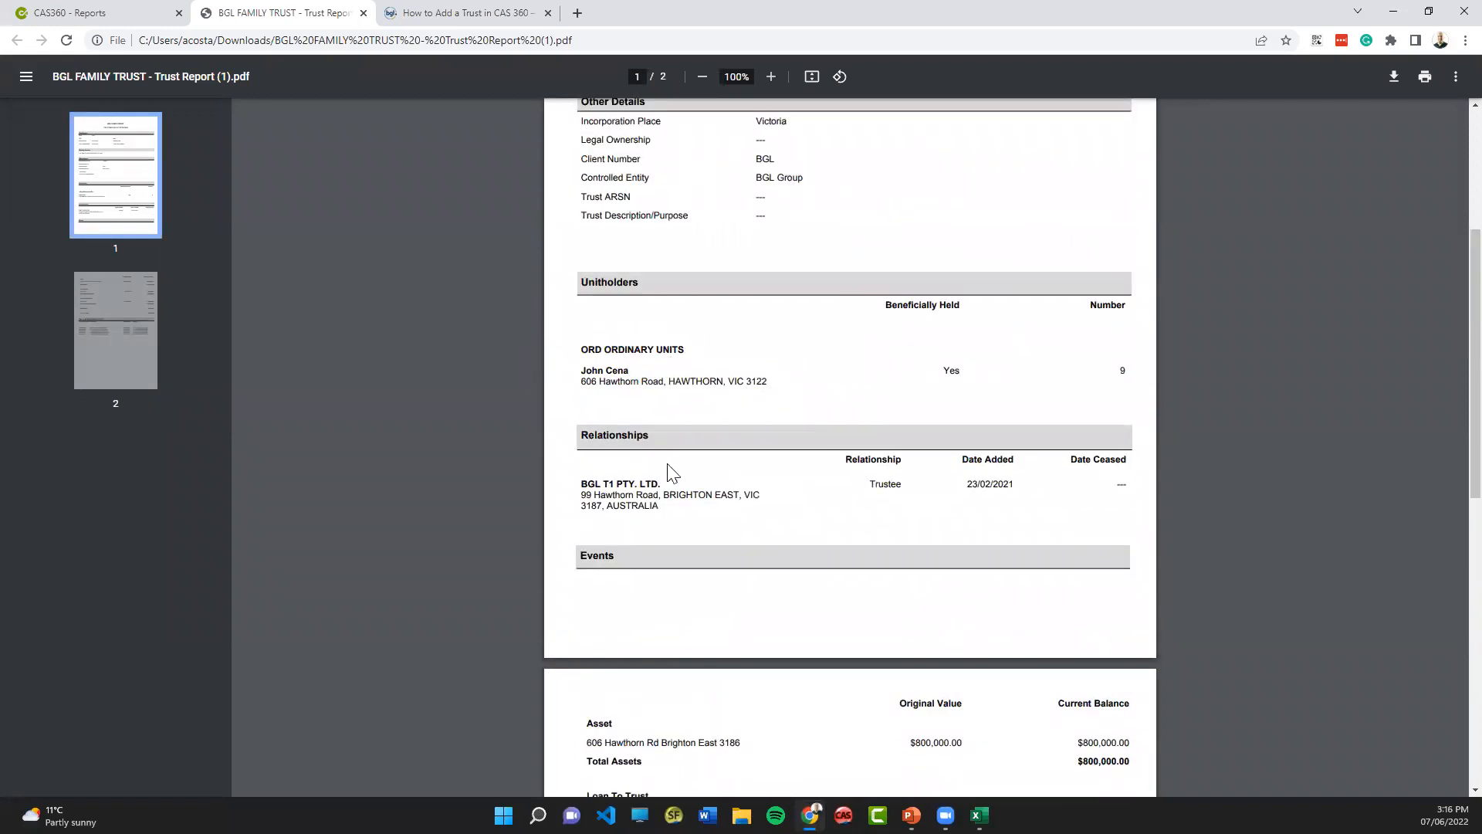
scroll(667, 473, down, 4)
scroll(607, 406, down, 3)
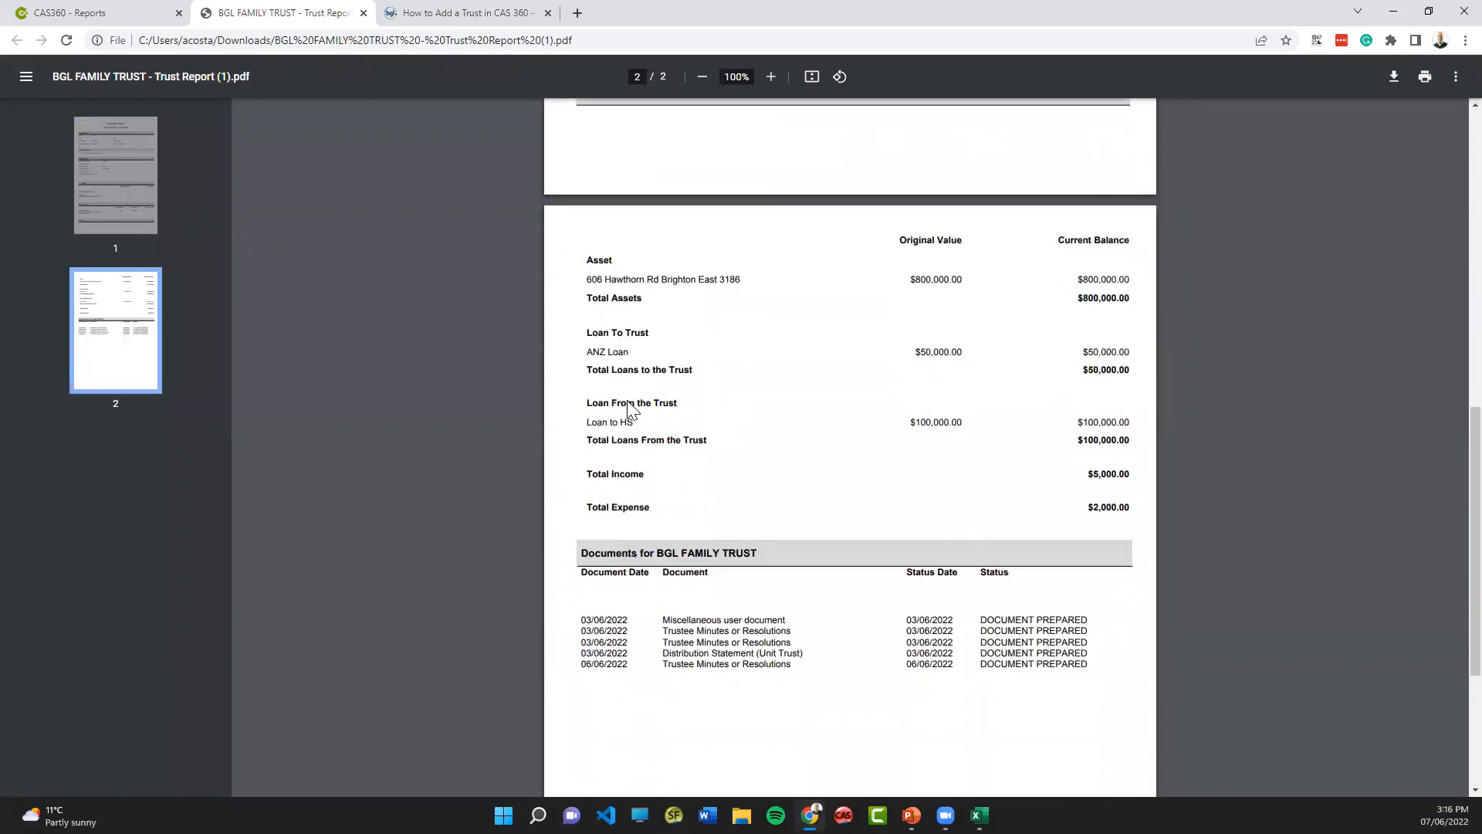
scroll(654, 407, down, 2)
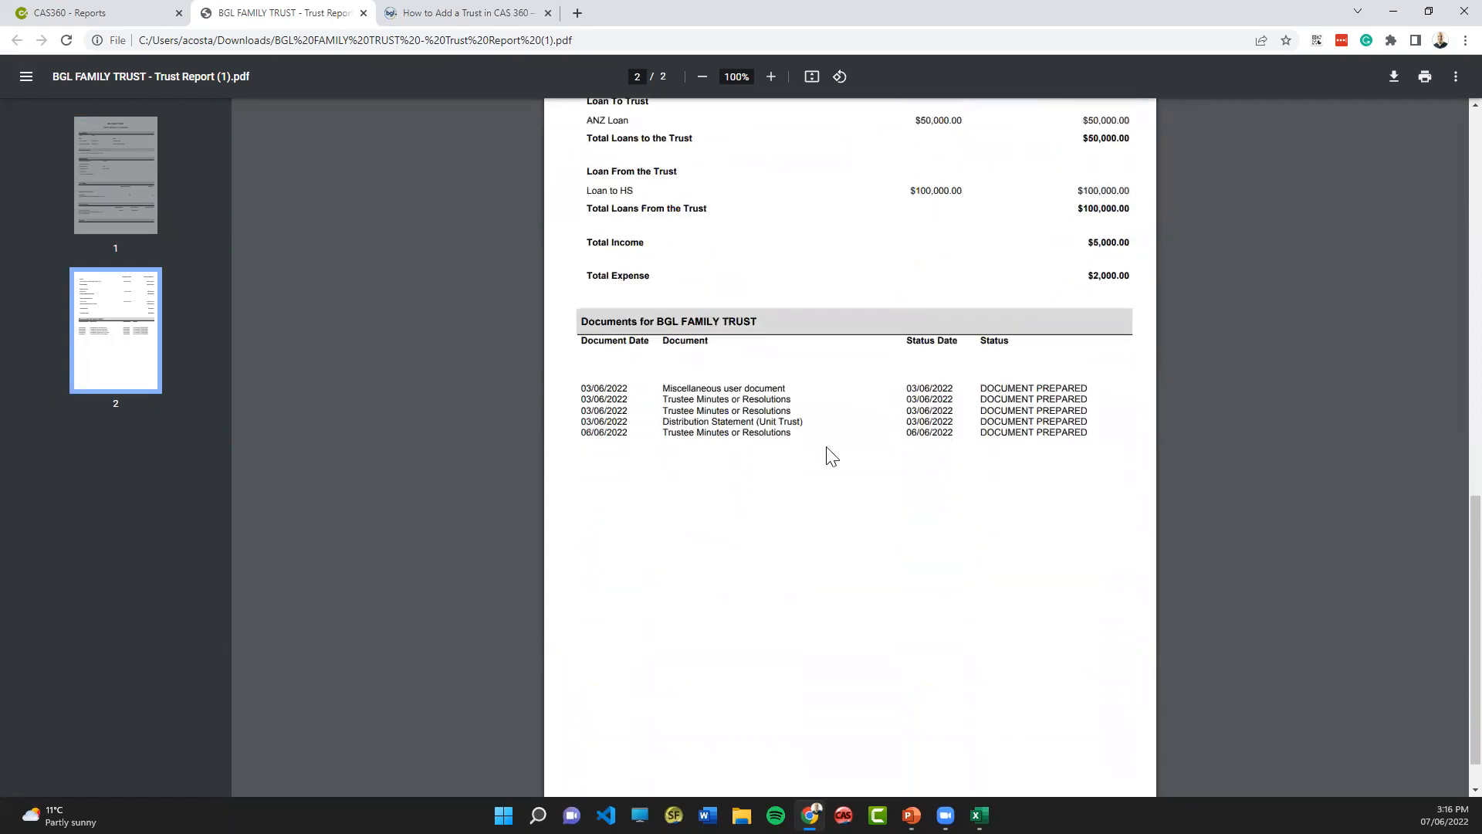
scroll(781, 470, down, 1)
scroll(772, 458, up, 4)
scroll(772, 457, up, 10)
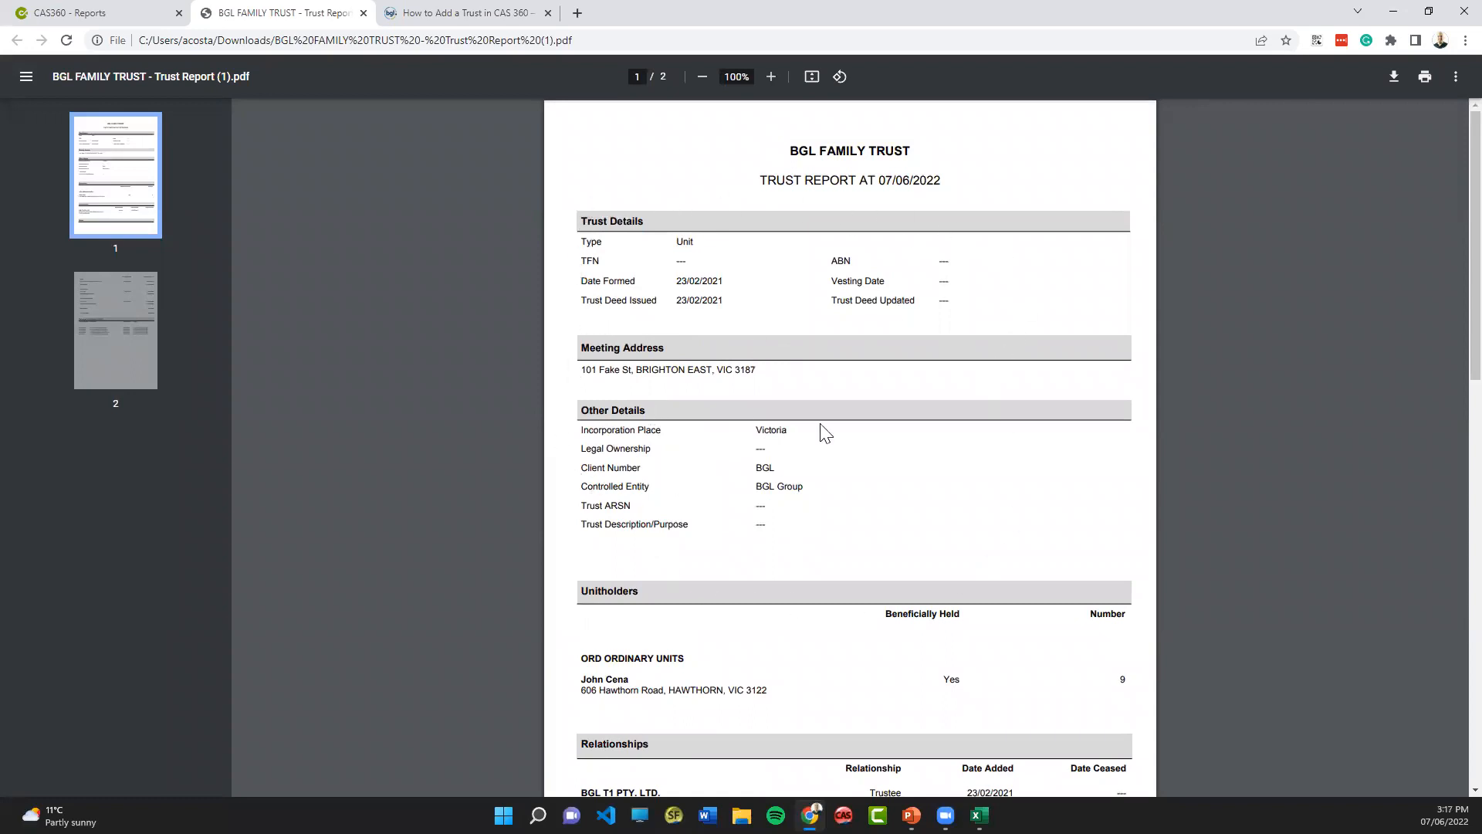
scroll(679, 502, down, 2)
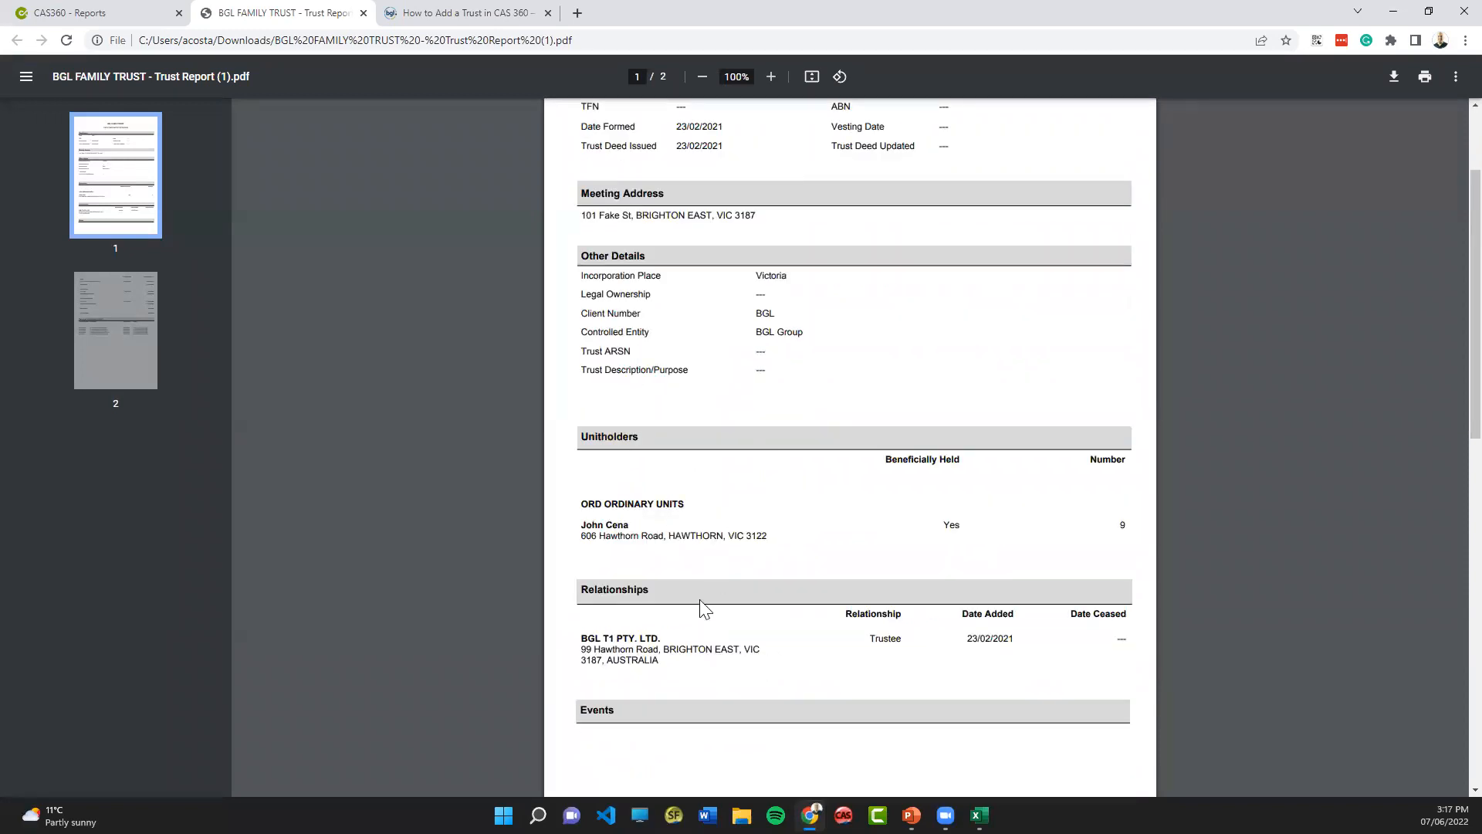
- Close the PDF and the Trust Report dialog, and open the details of BGL FAMILY TRUST from the trust list
click(364, 13)
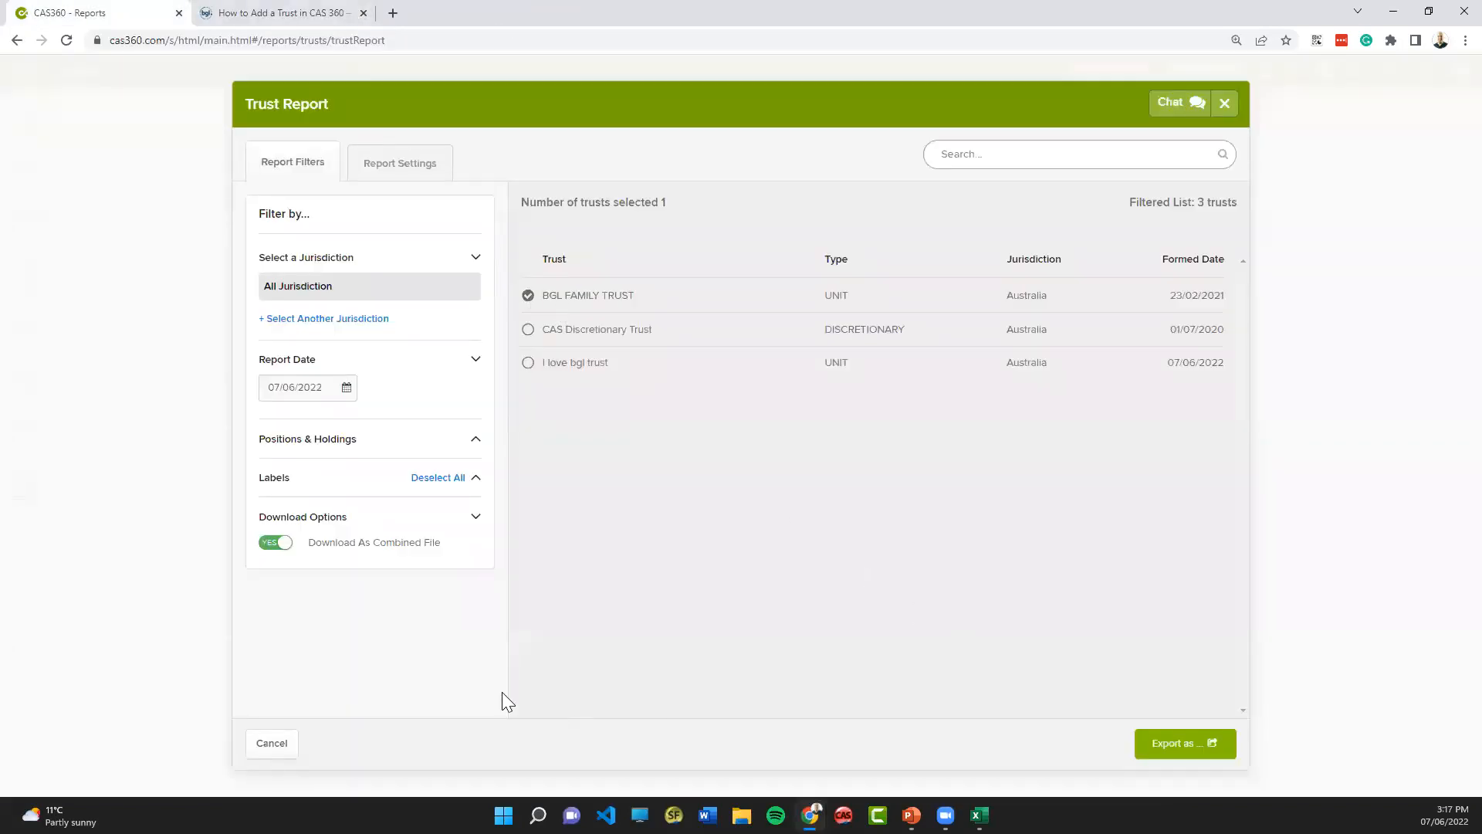
click(276, 744)
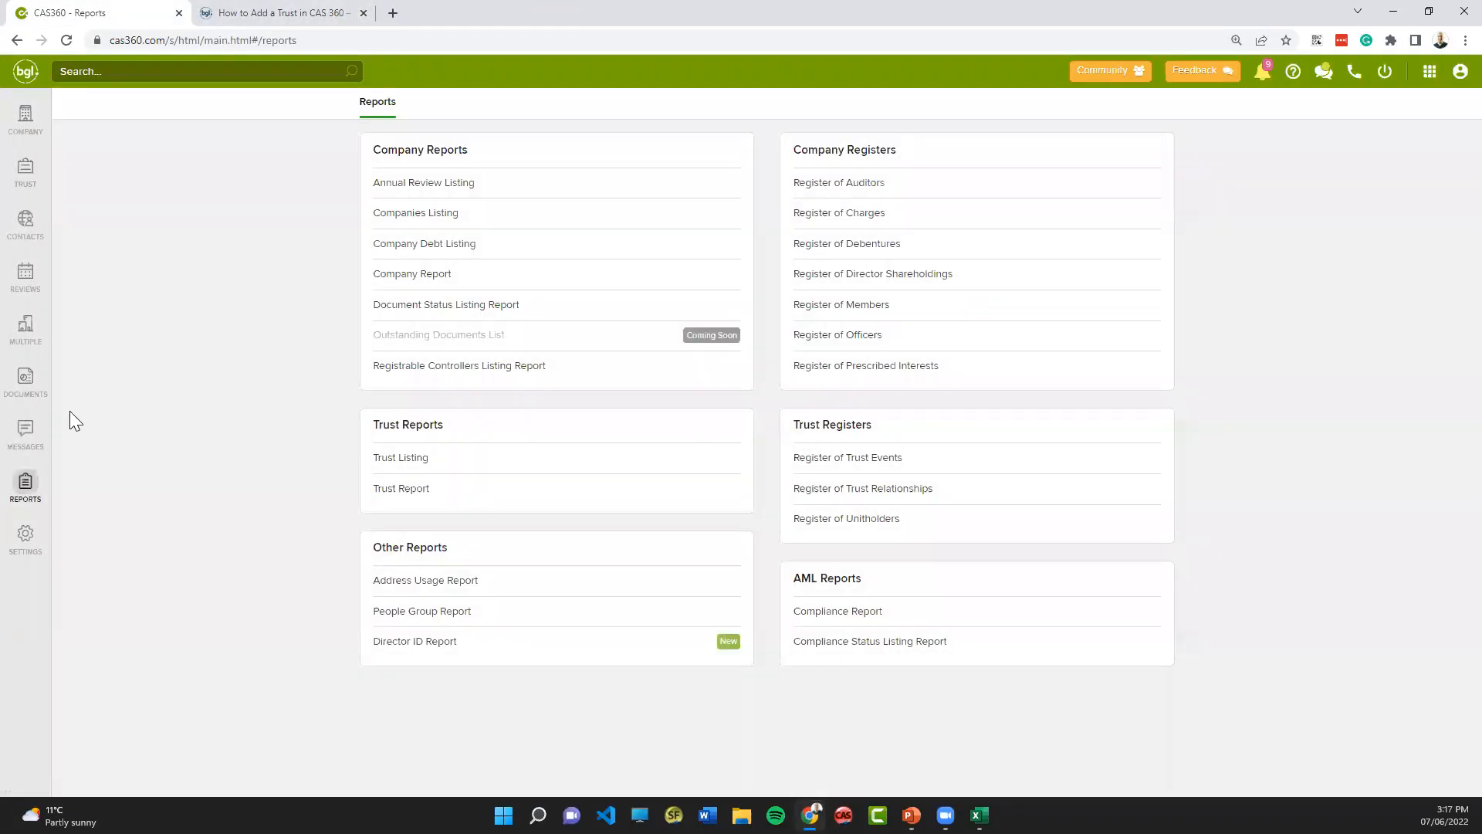
click(21, 188)
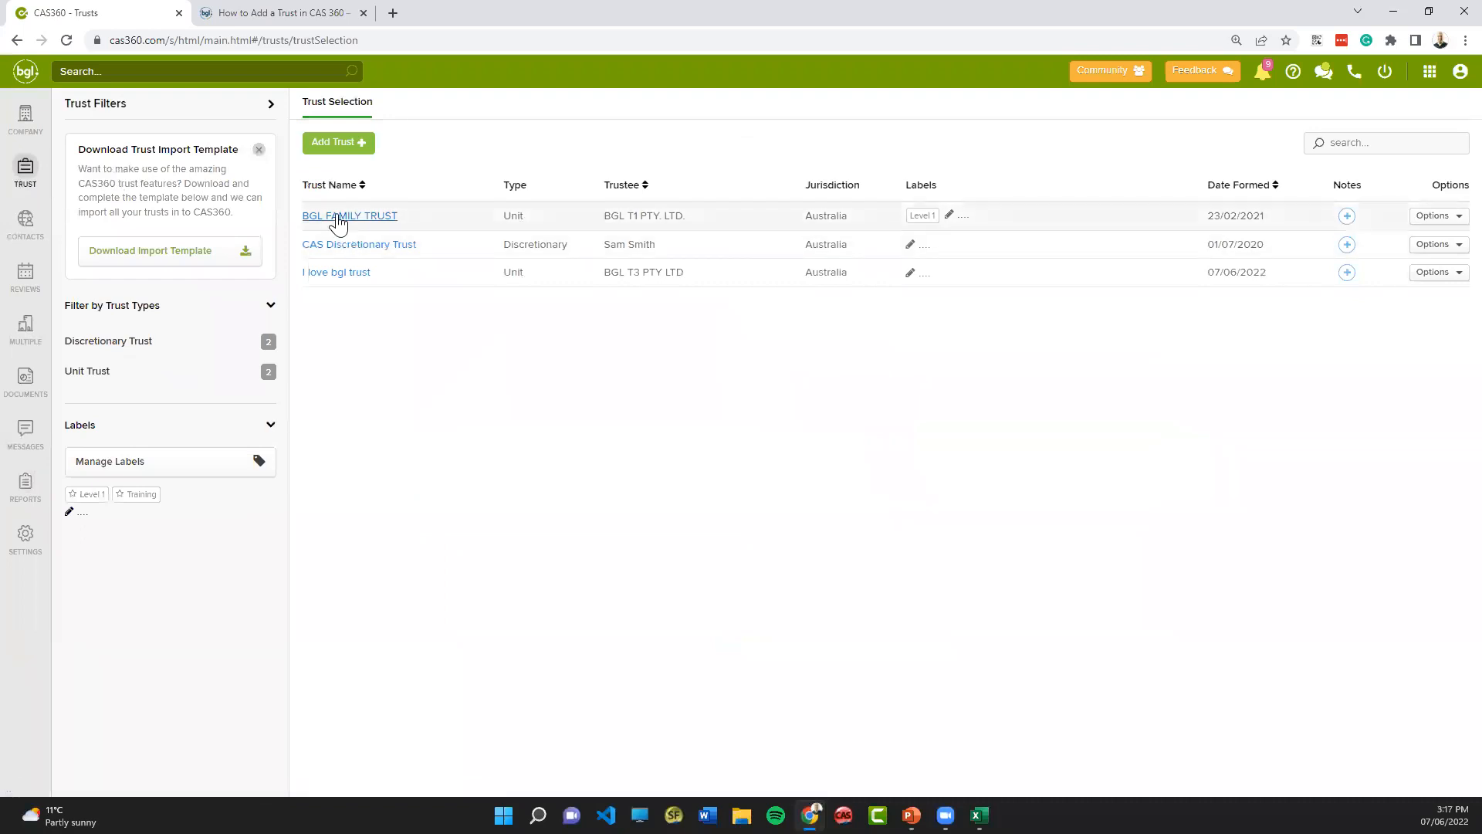
click(340, 218)
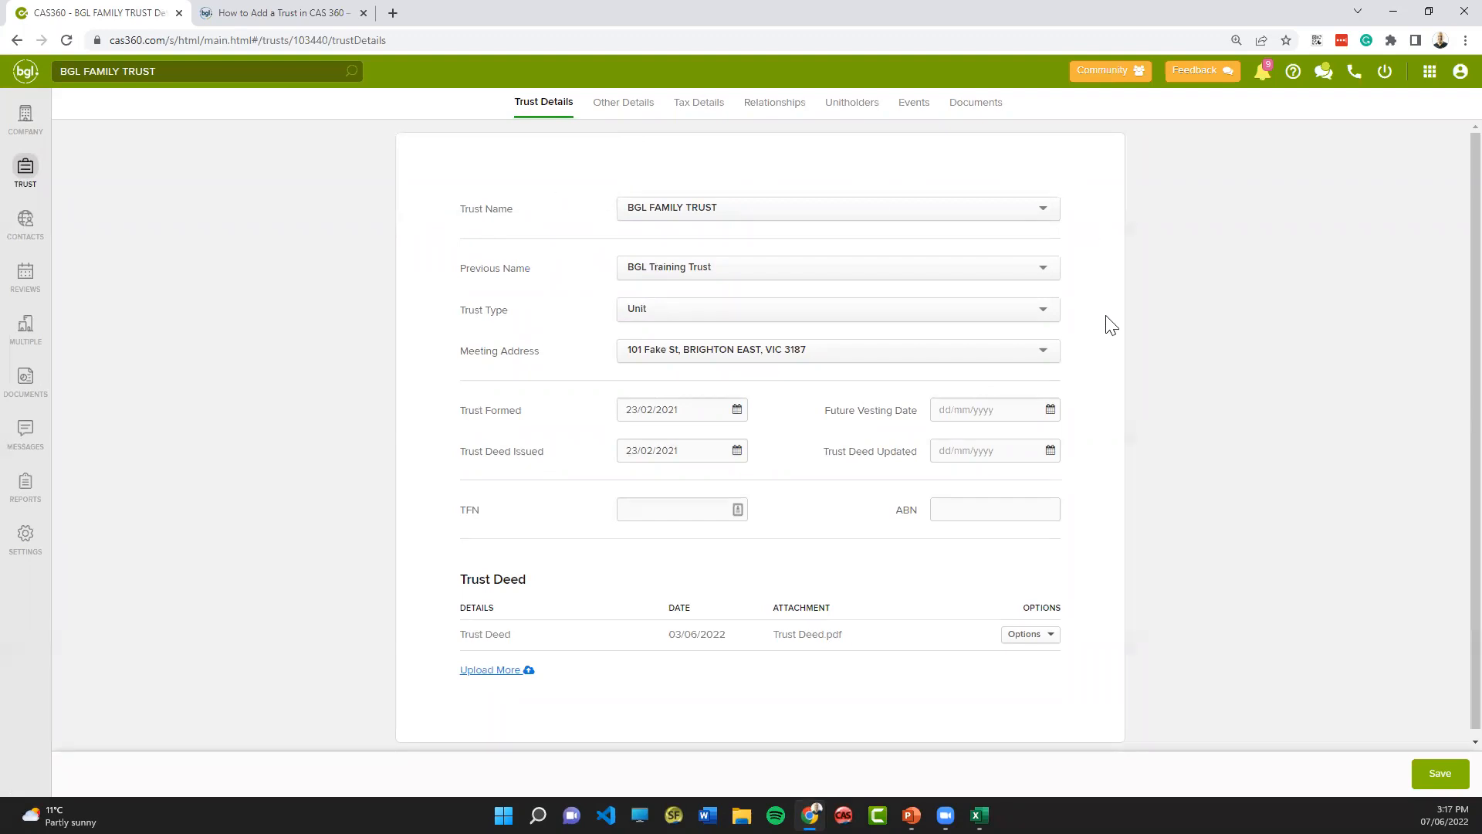
- Set the Trust Deed Updated date of BGL FAMILY TRUST to 07/06/2022 and save the trust details
click(682, 405)
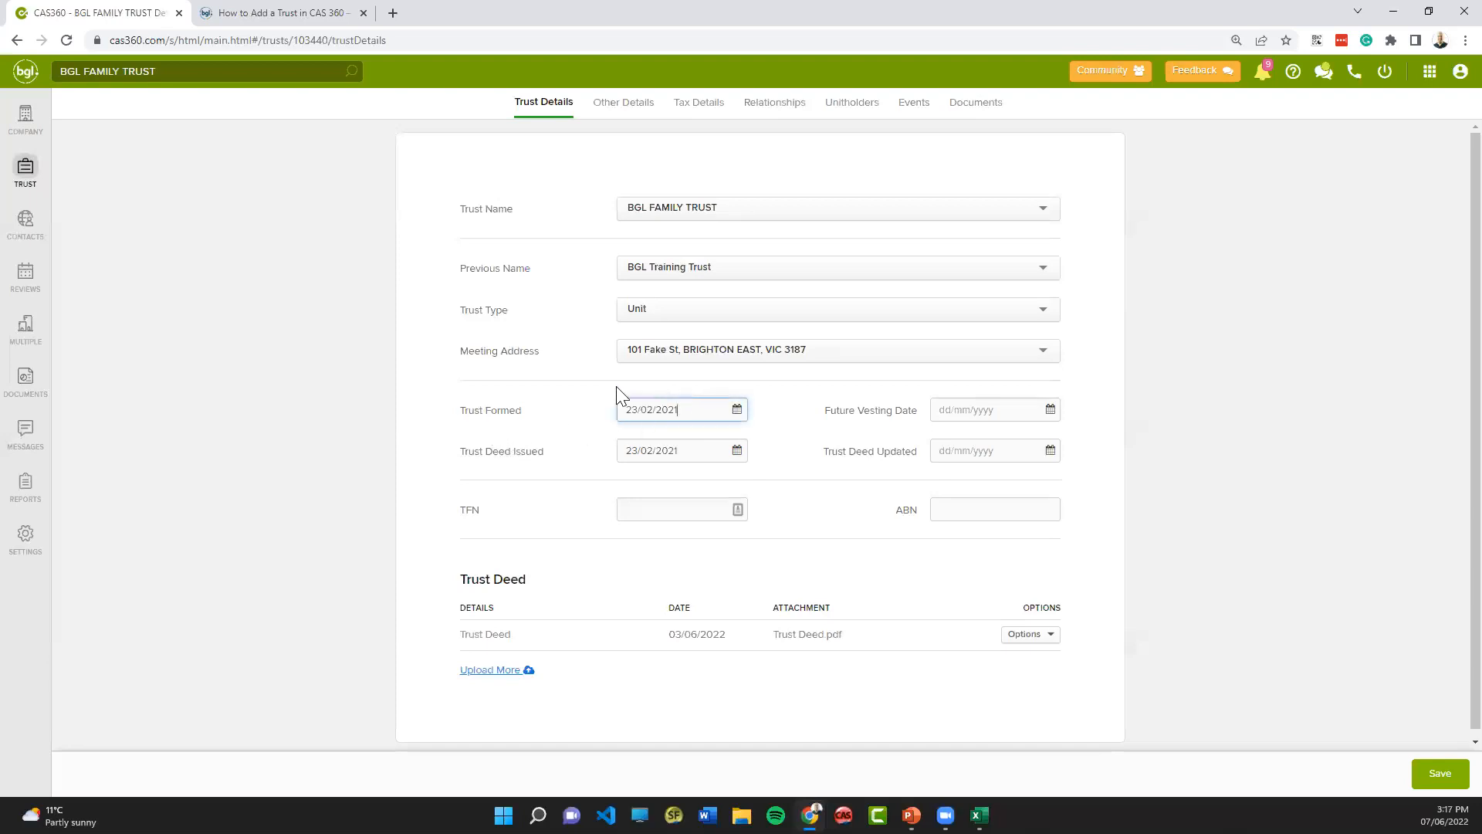
click(1032, 448)
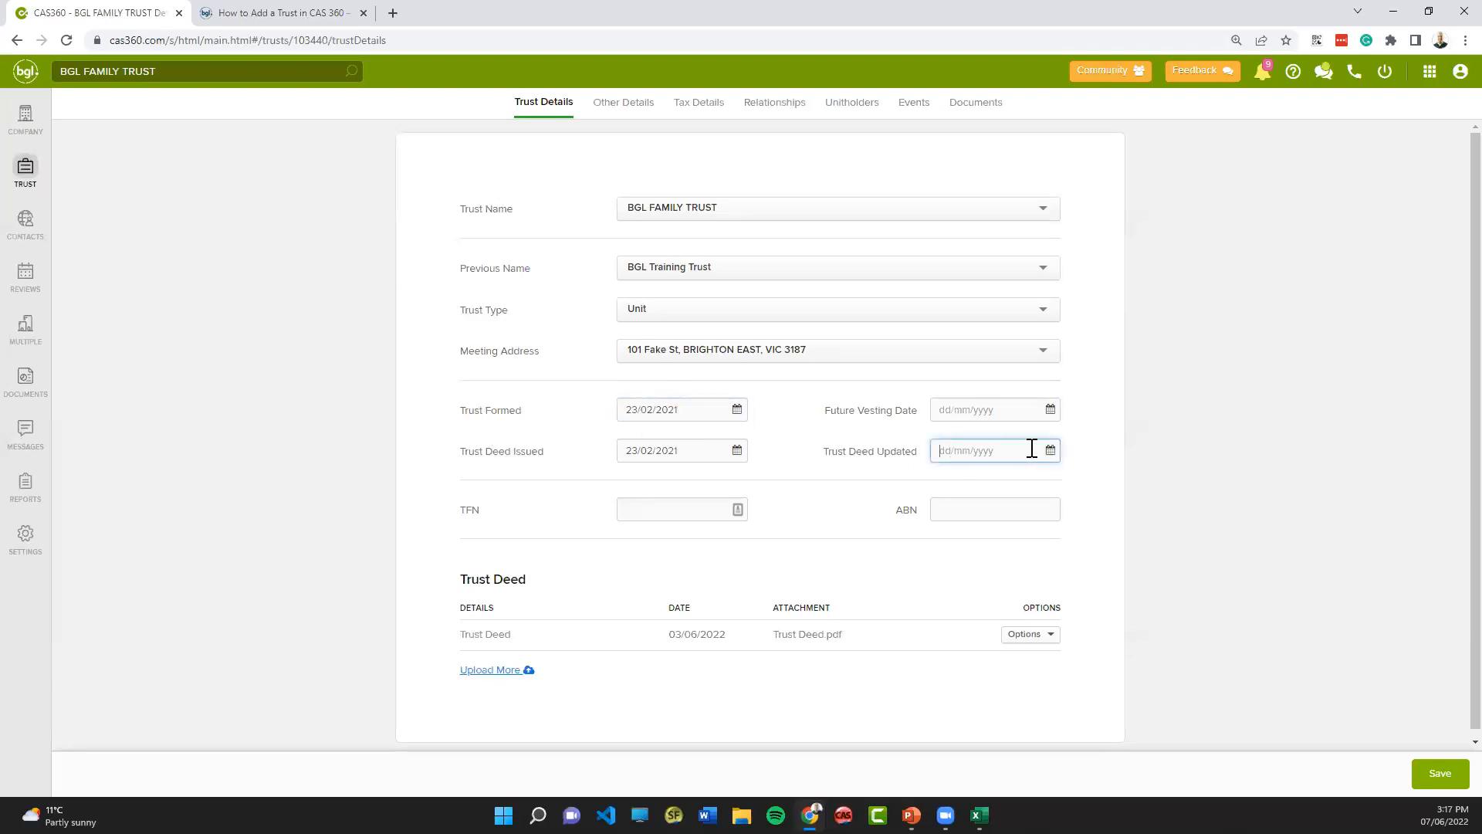
click(1050, 451)
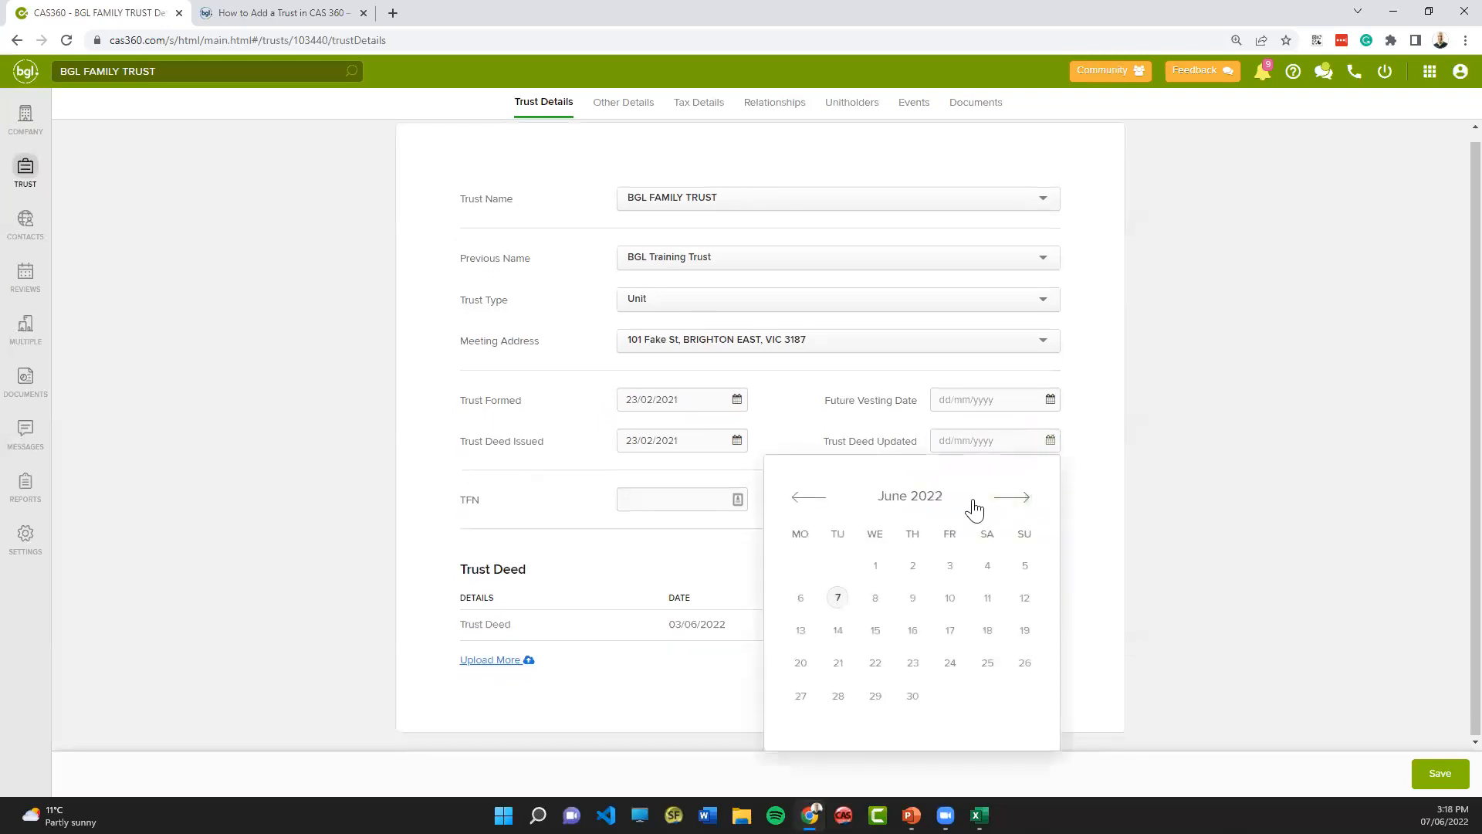
click(837, 597)
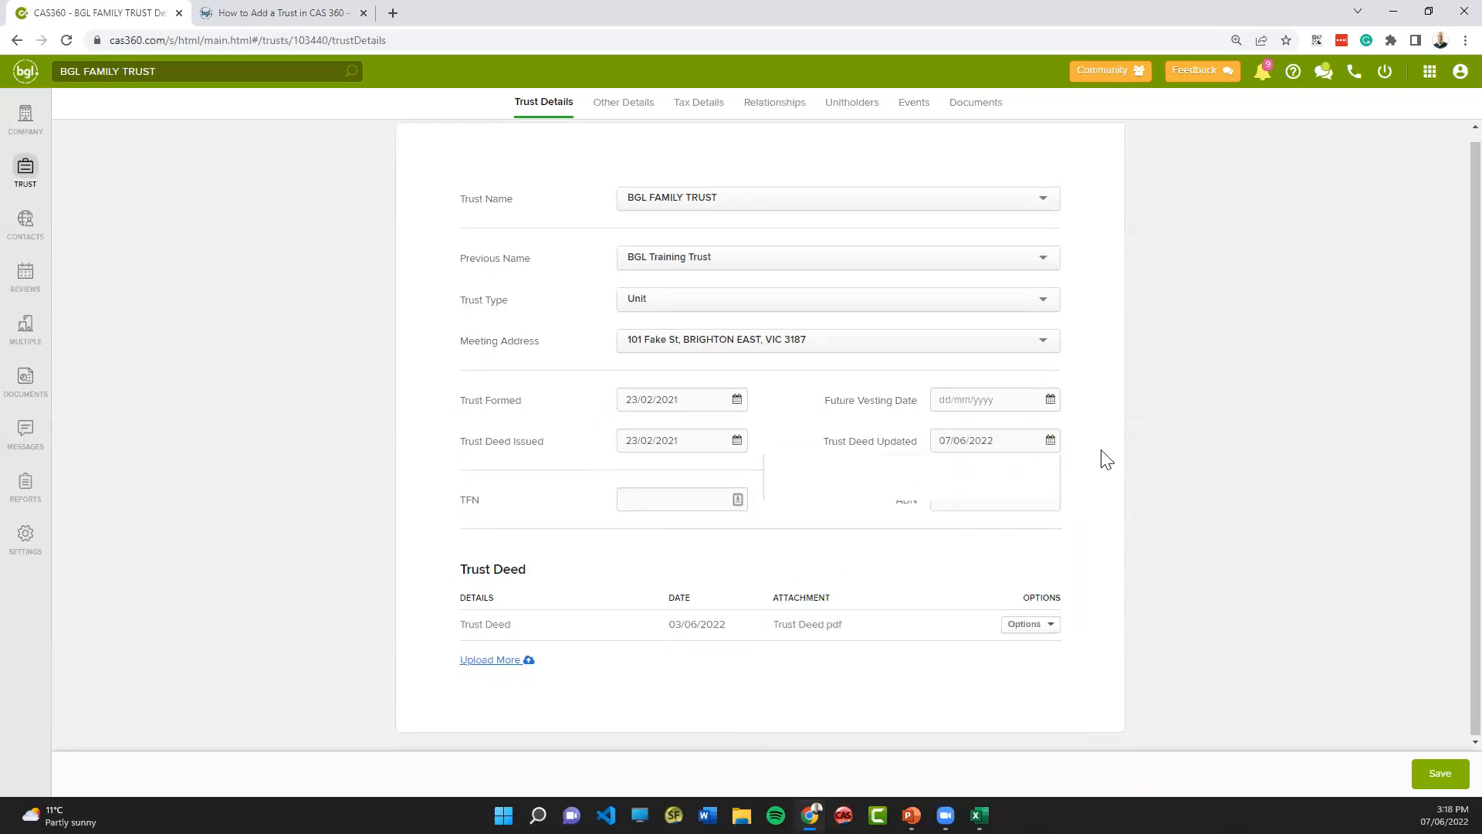
click(1442, 782)
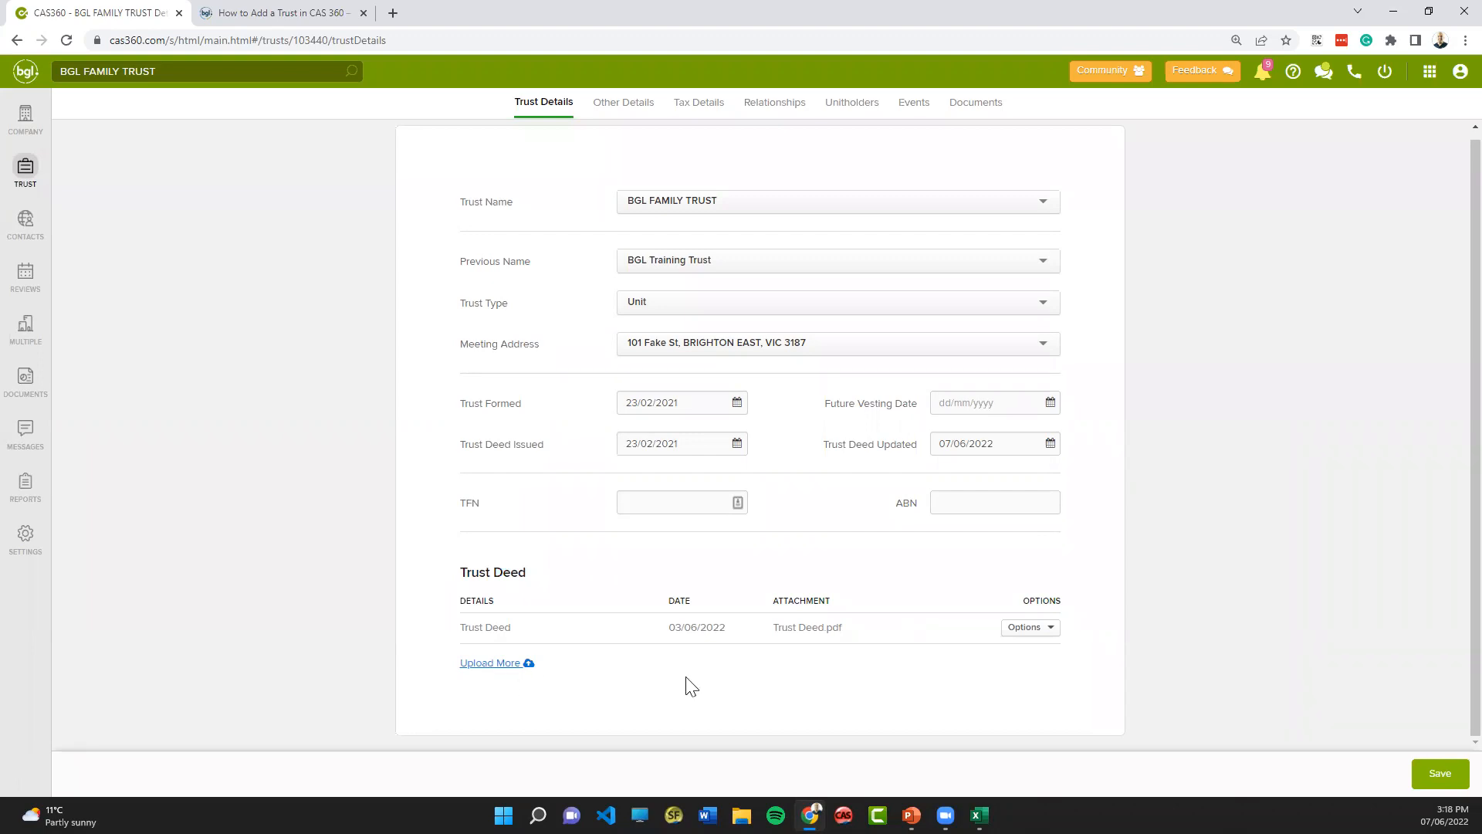
- Open the existing Trust Deed entry for editing, check its attachment options, and close it without changes
click(1027, 628)
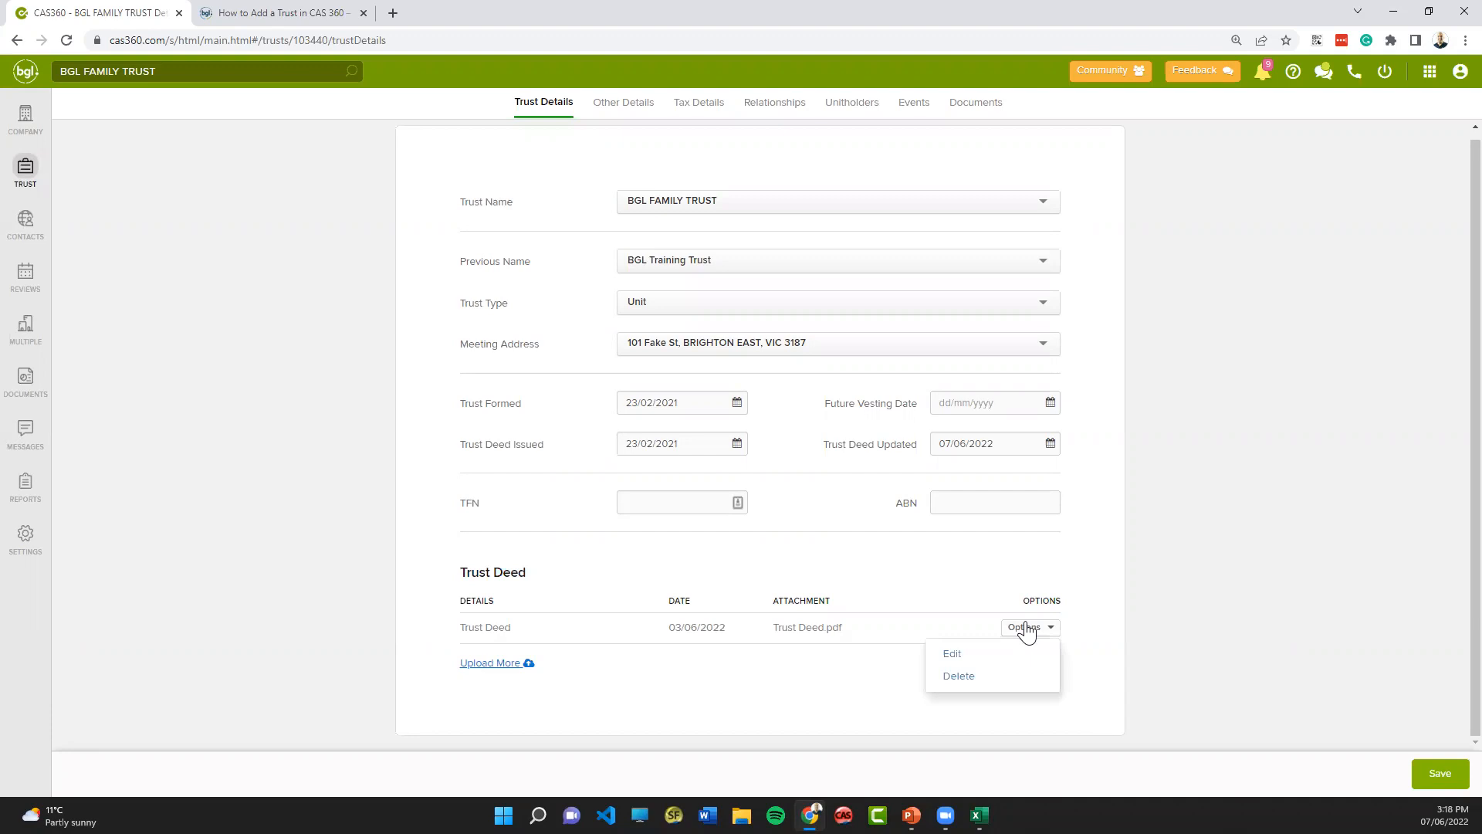
click(957, 654)
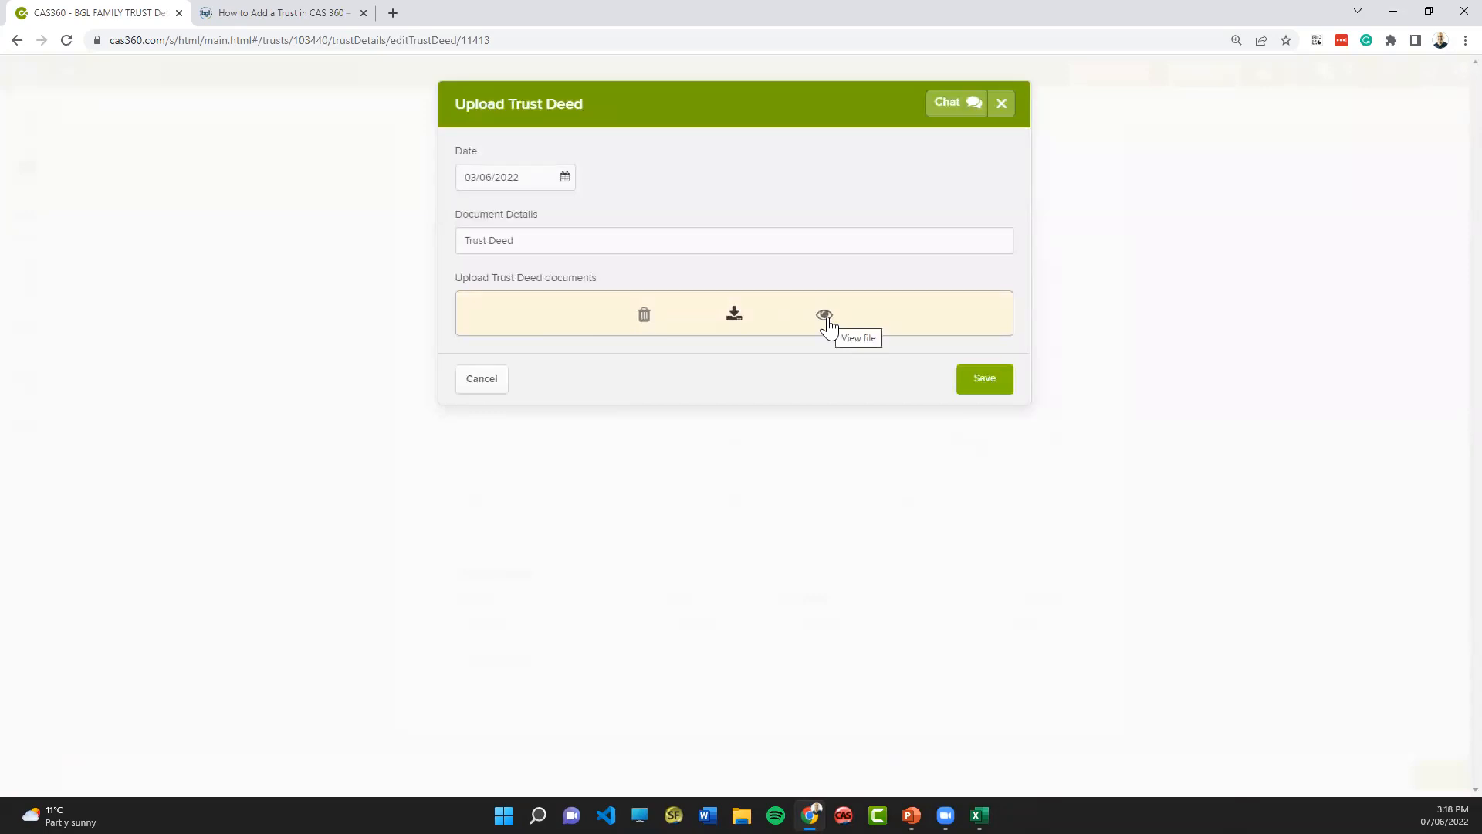
click(1006, 106)
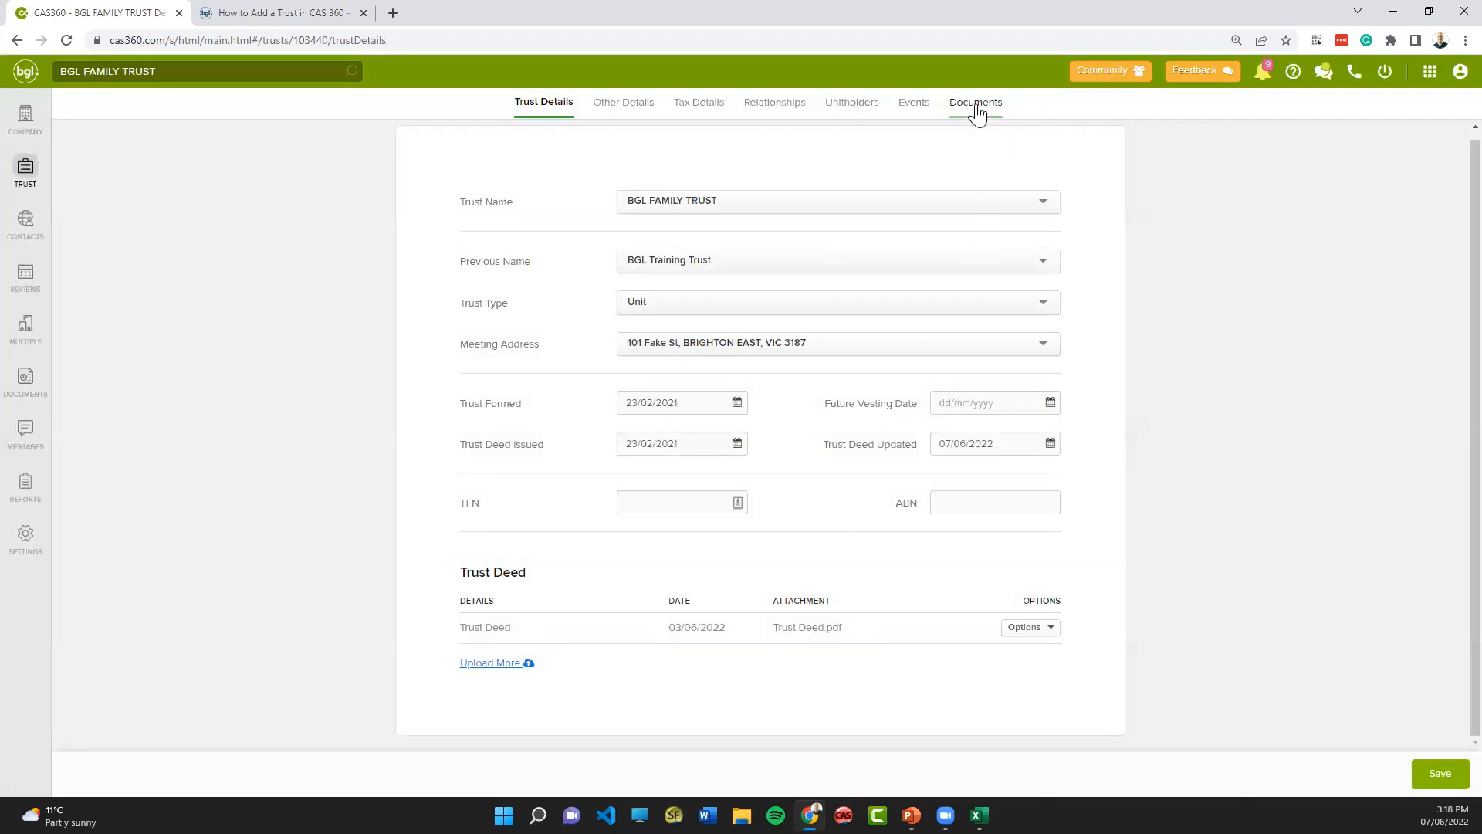
- Look through the trust's other details, tax details and relationships
click(639, 110)
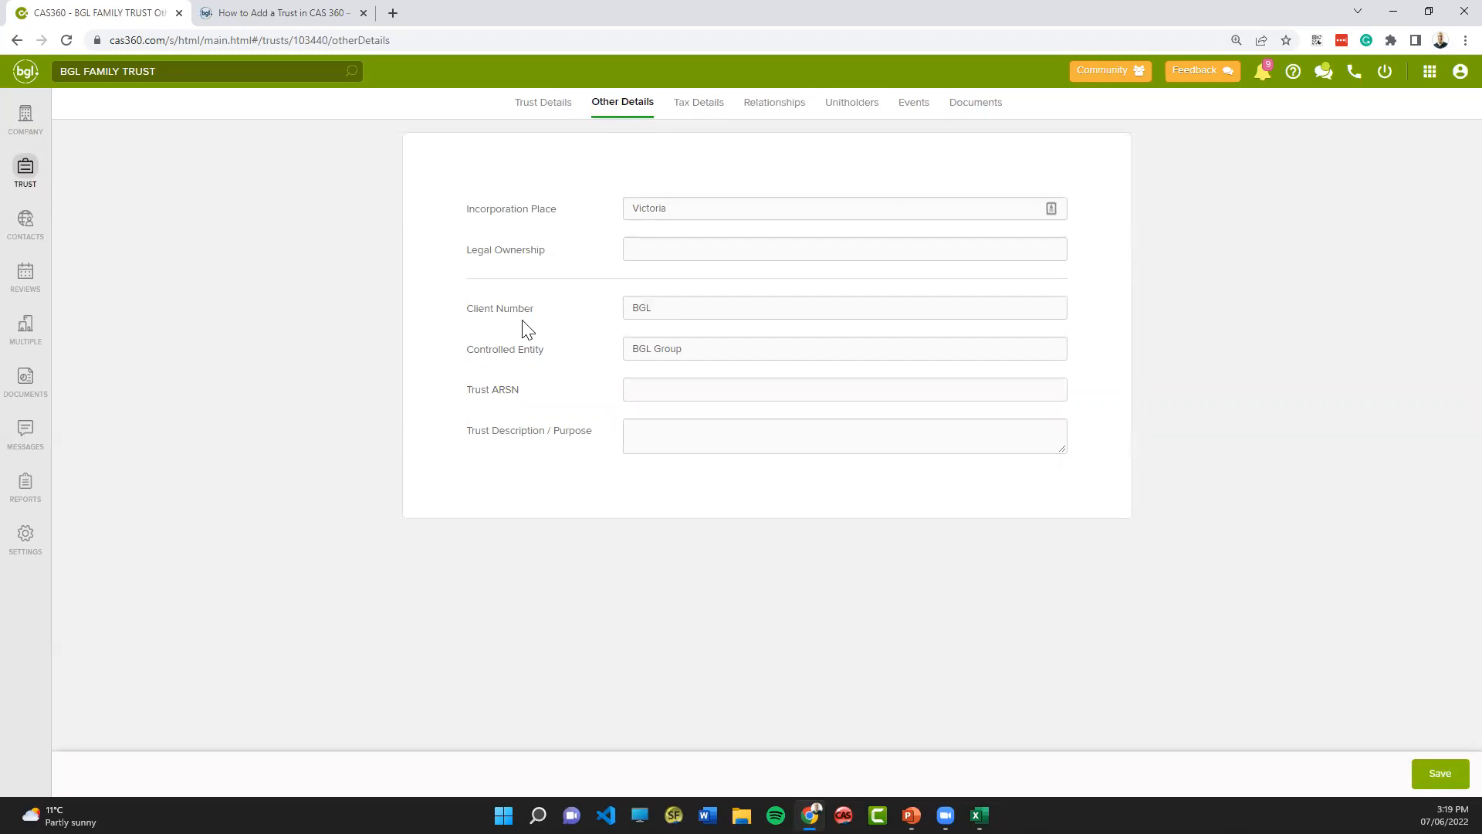
click(702, 110)
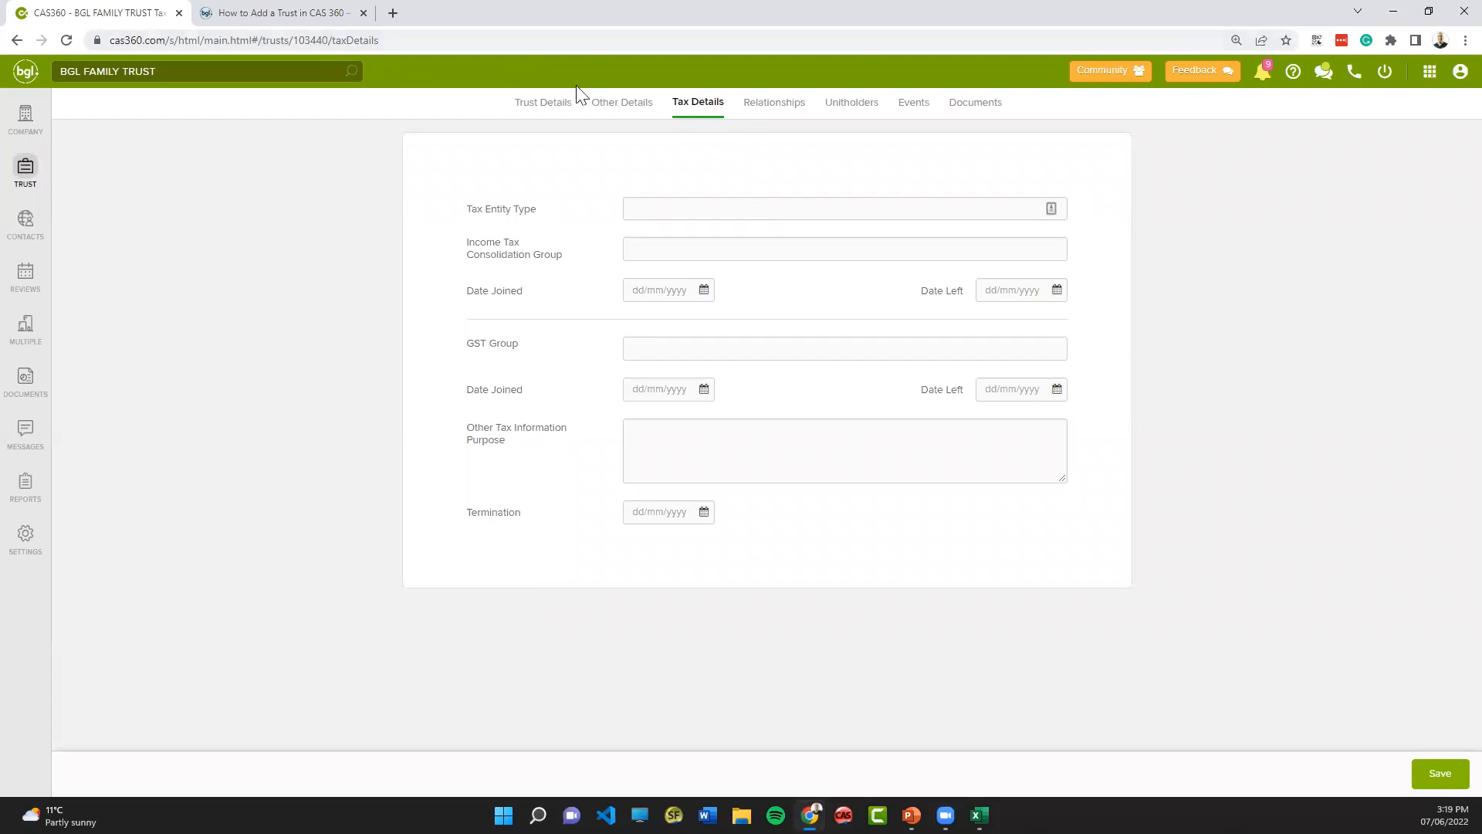
click(755, 107)
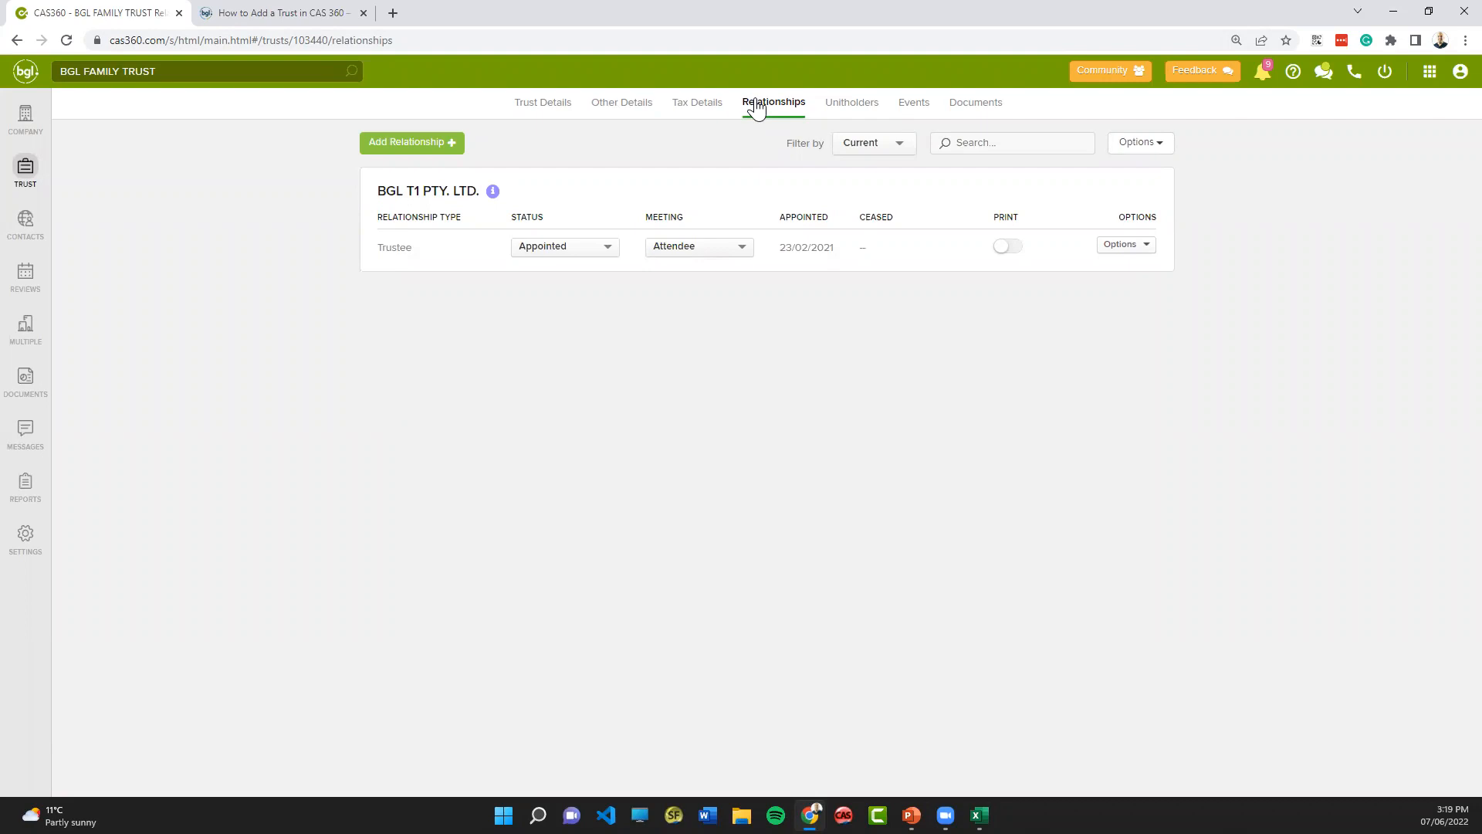
- Add an Accountant relationship for the suggested contact listed after ANZ, with status Appointed and date 07/06/2022, and save it
click(438, 150)
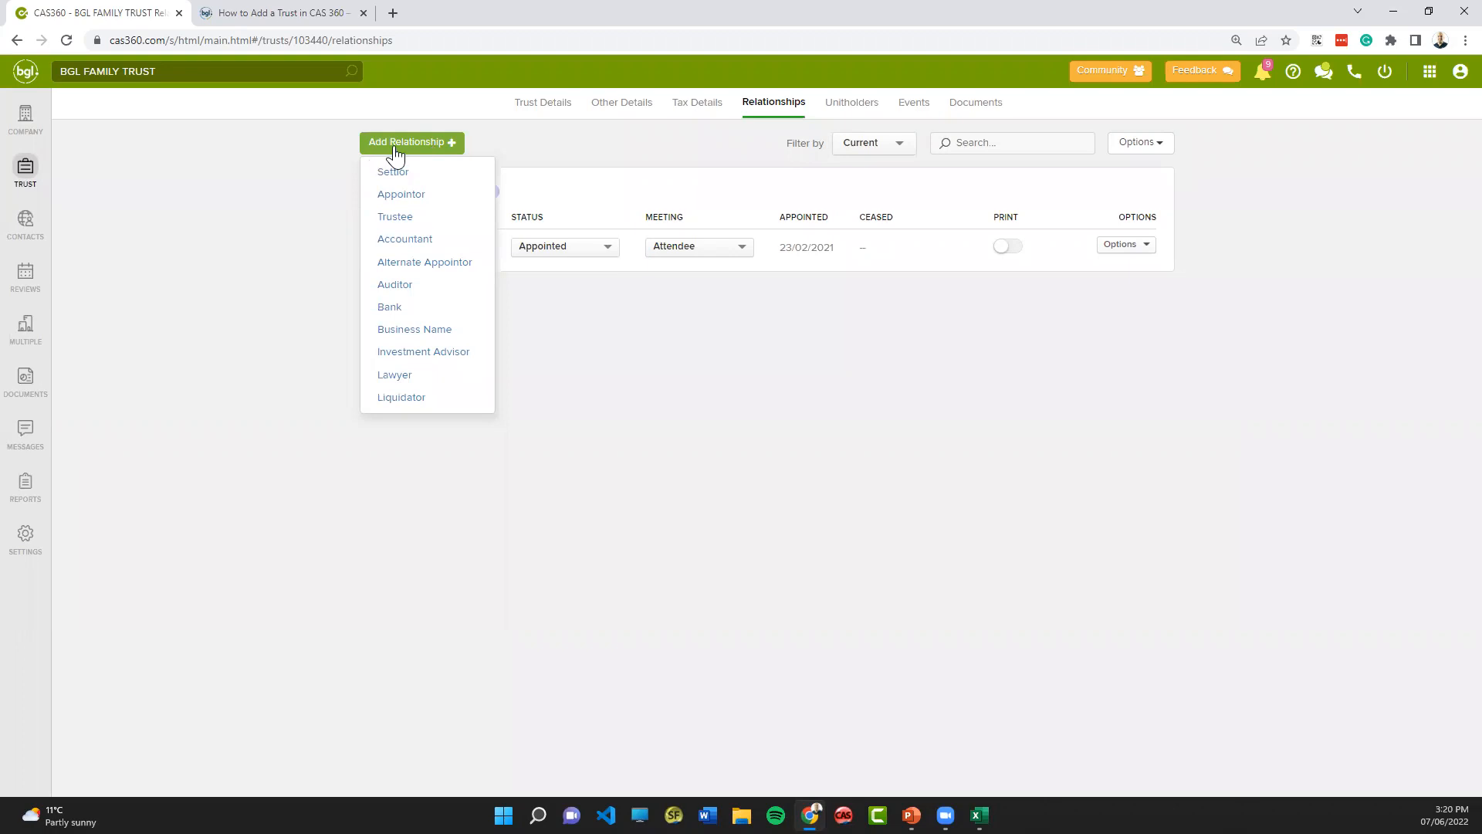
click(402, 244)
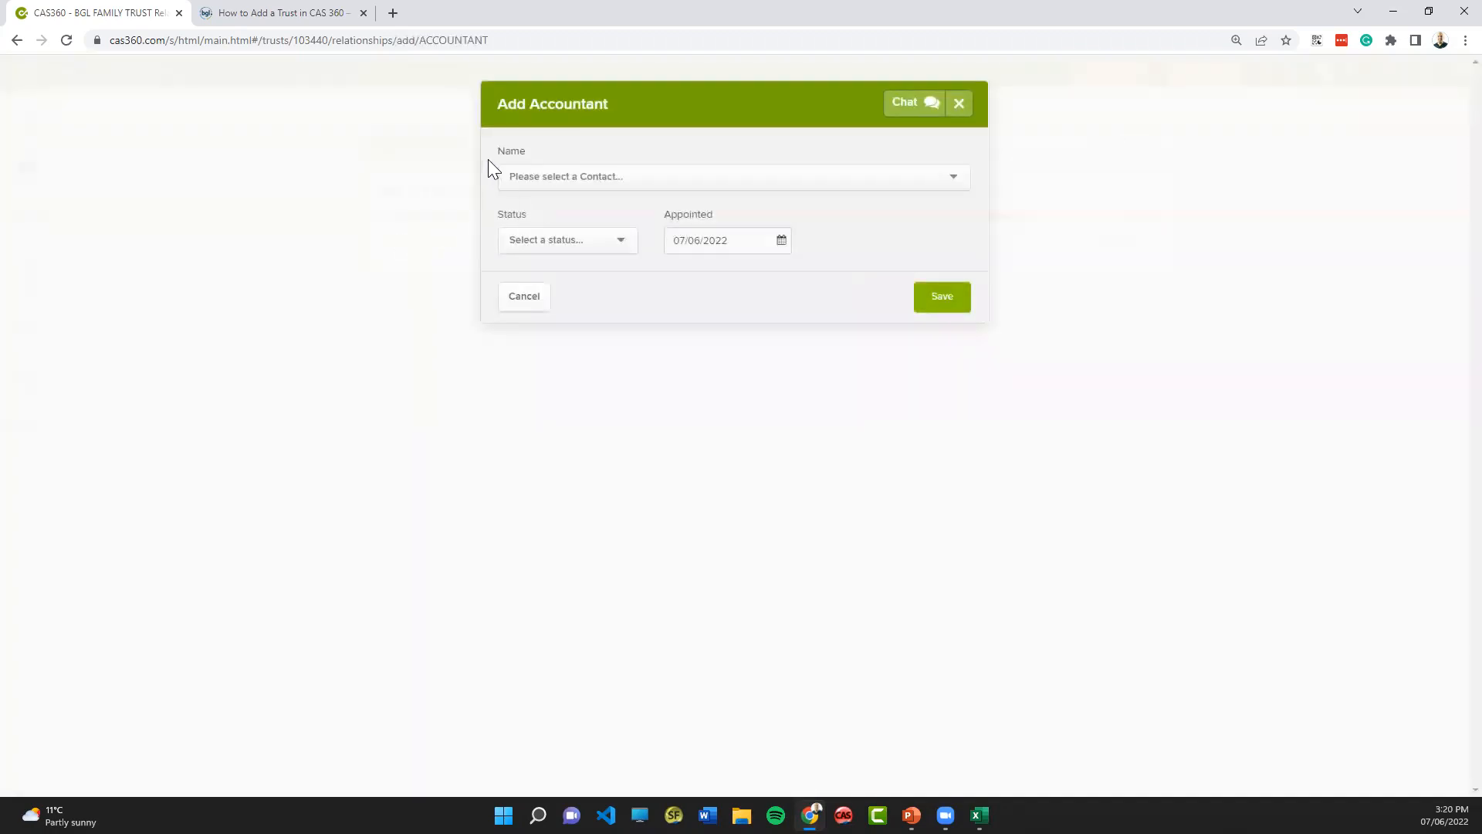
click(536, 177)
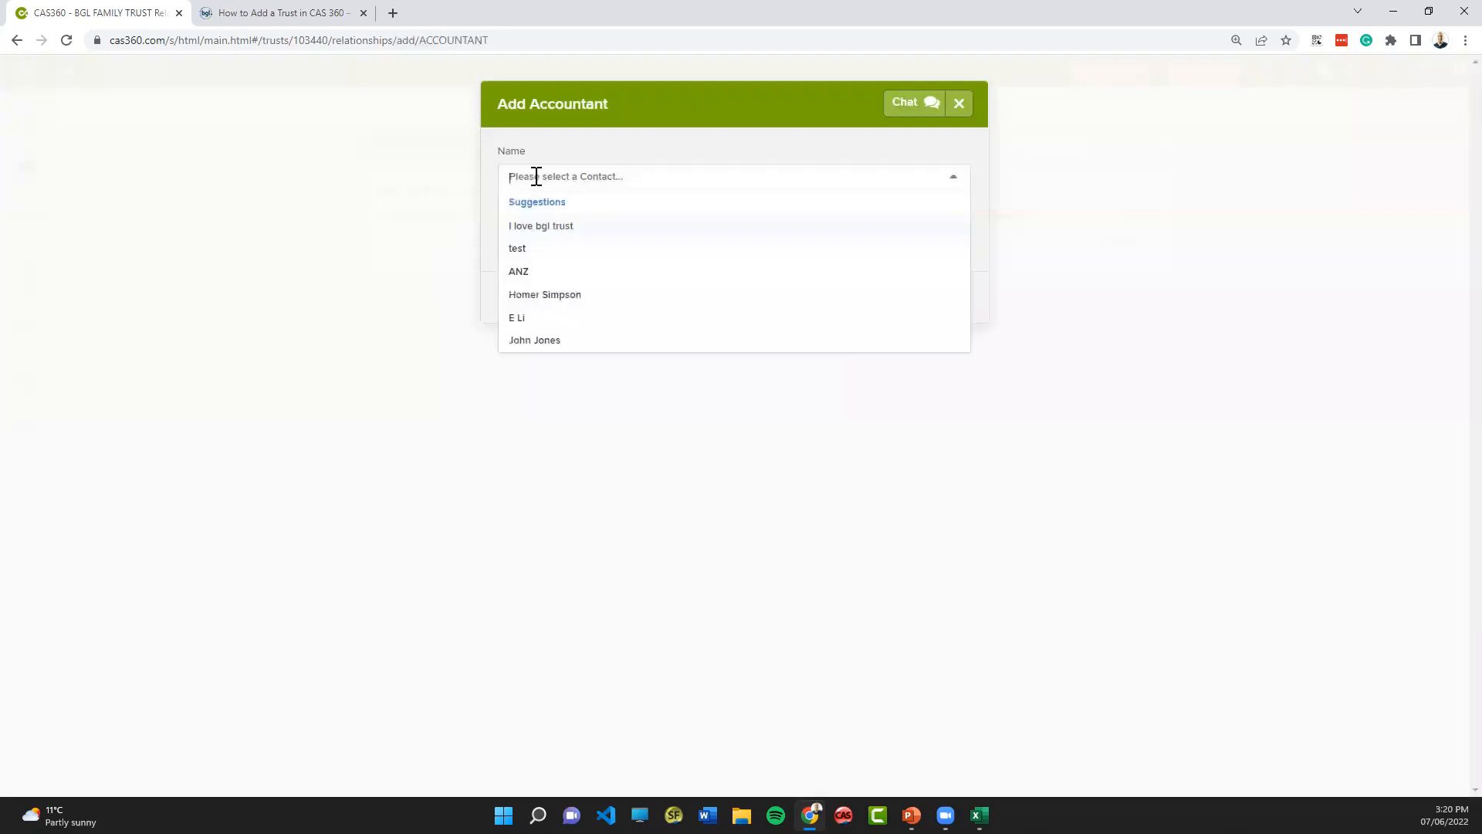
click(547, 296)
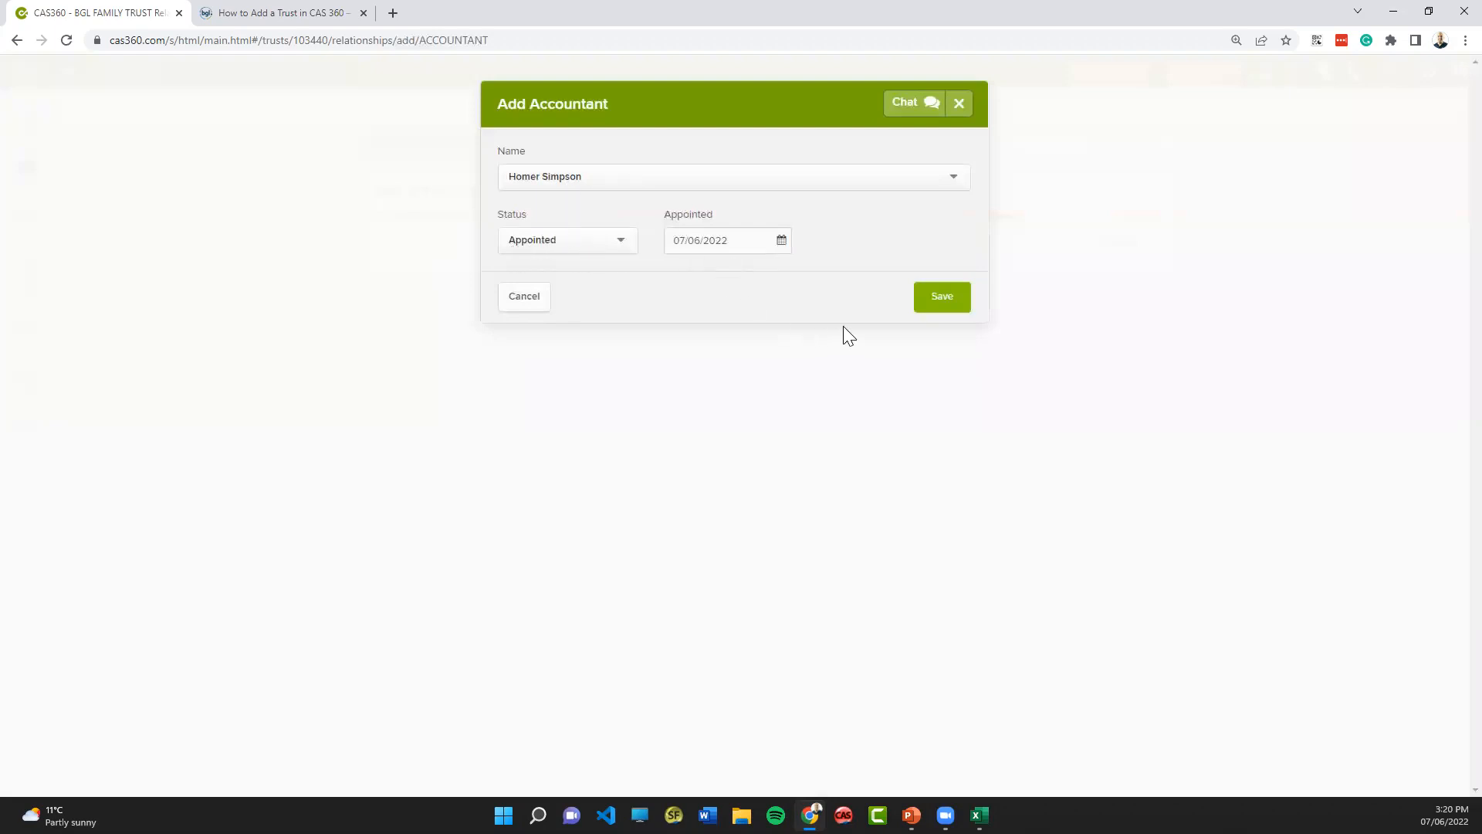
click(956, 300)
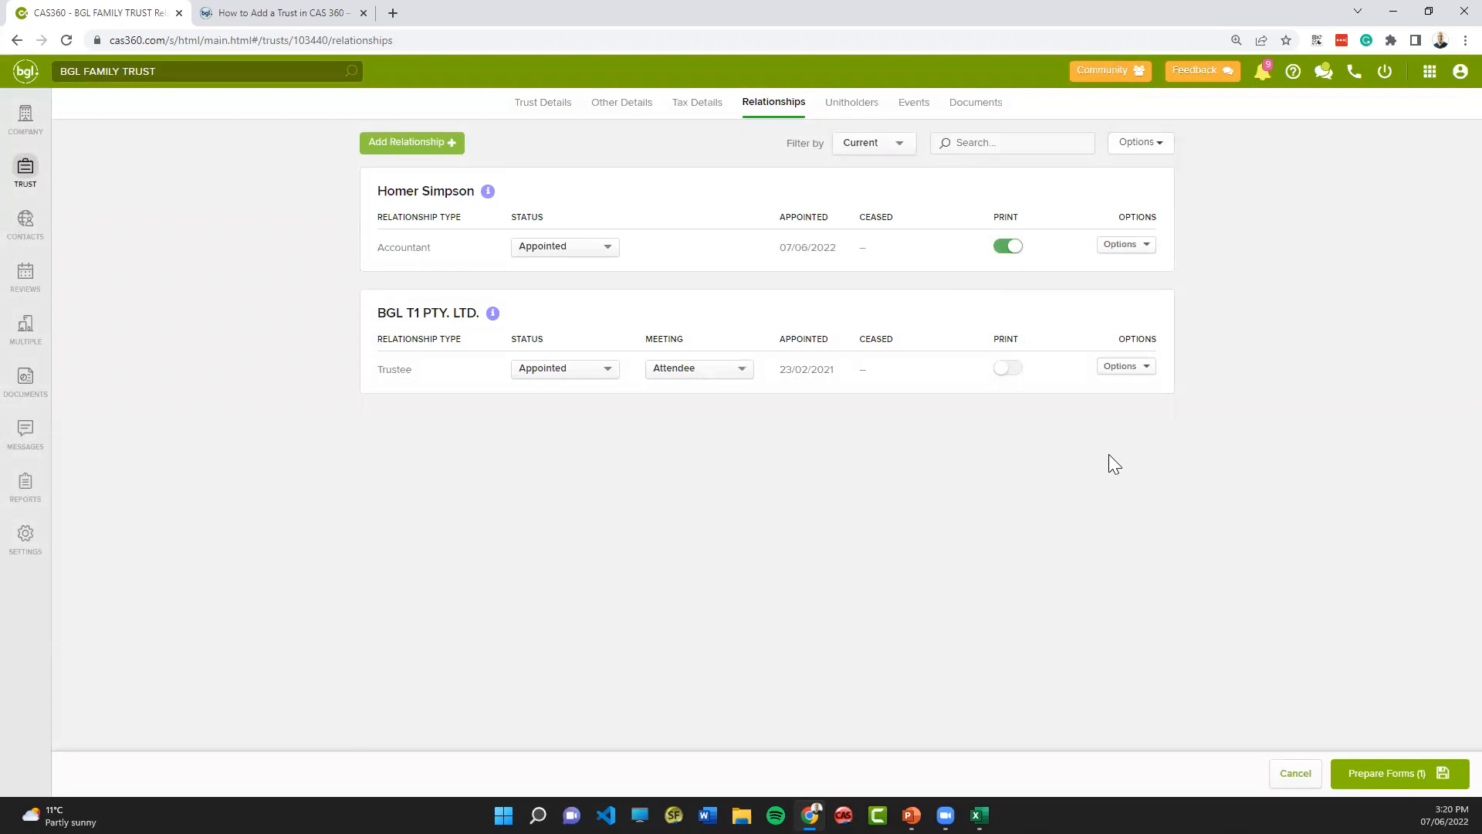
- Preview document production for the accountant change, check a client's email contact details, and leave without sending the documents
click(1414, 777)
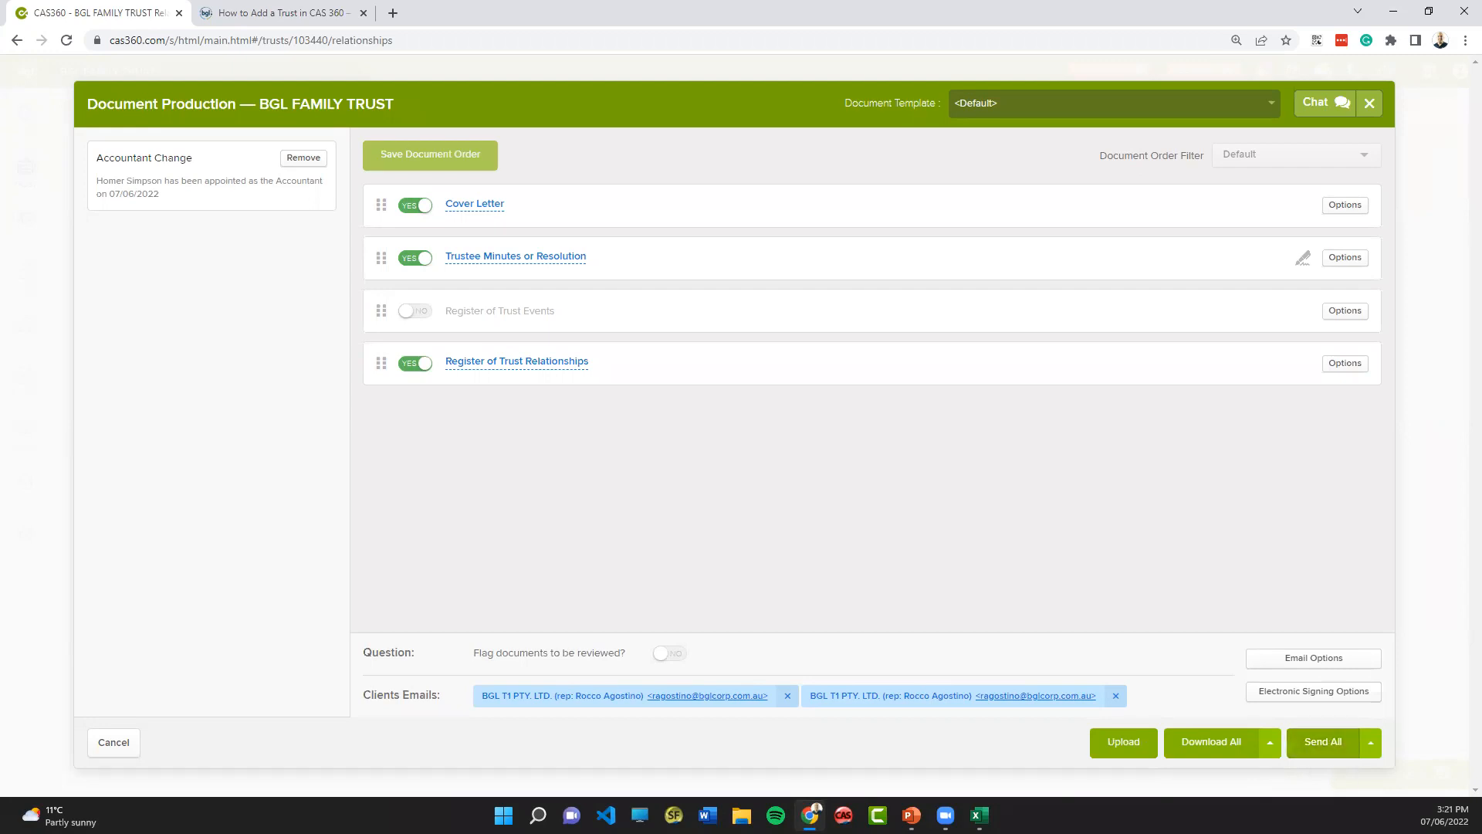
click(1025, 697)
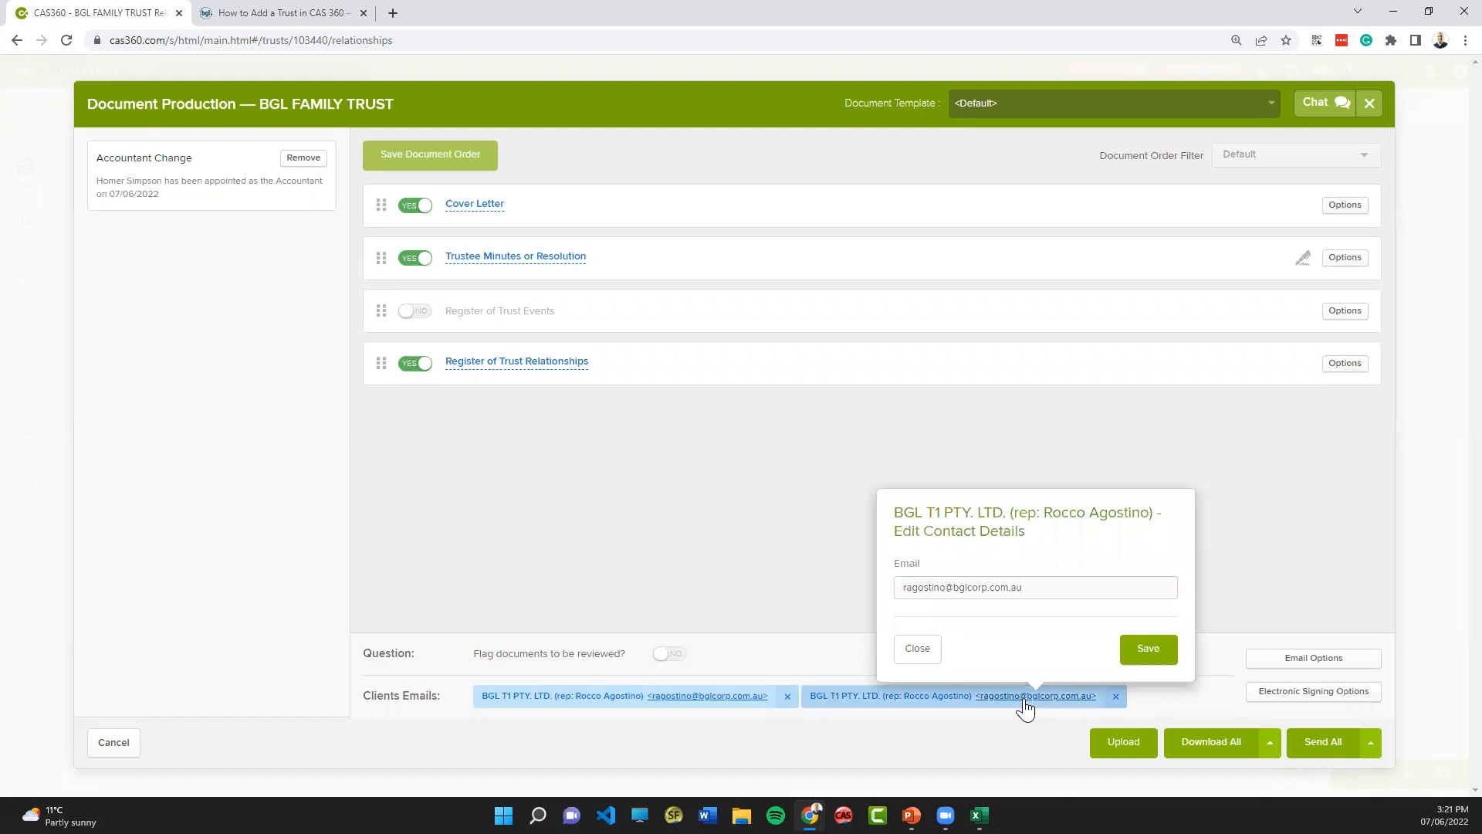
click(1148, 653)
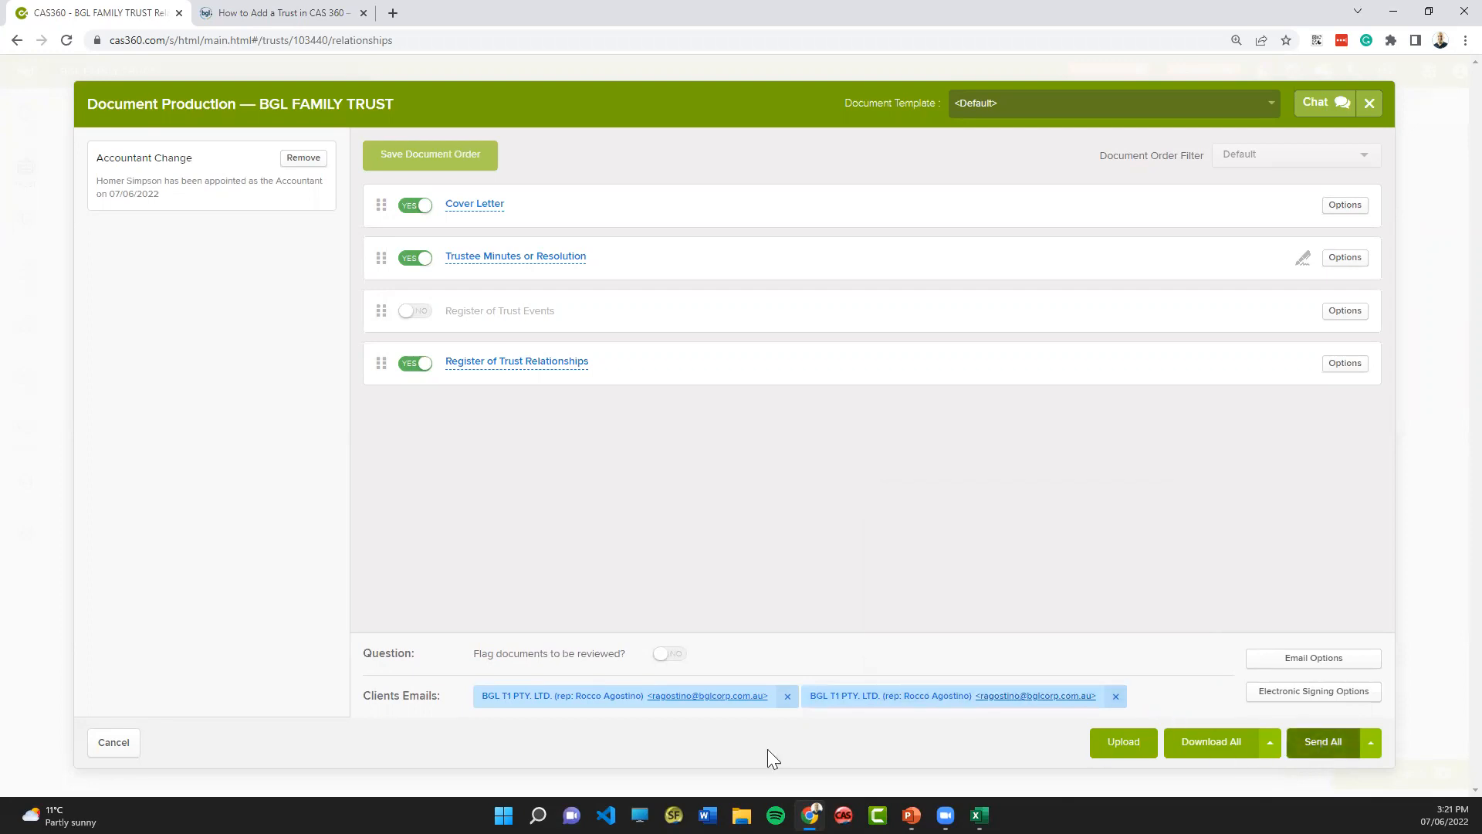
click(118, 750)
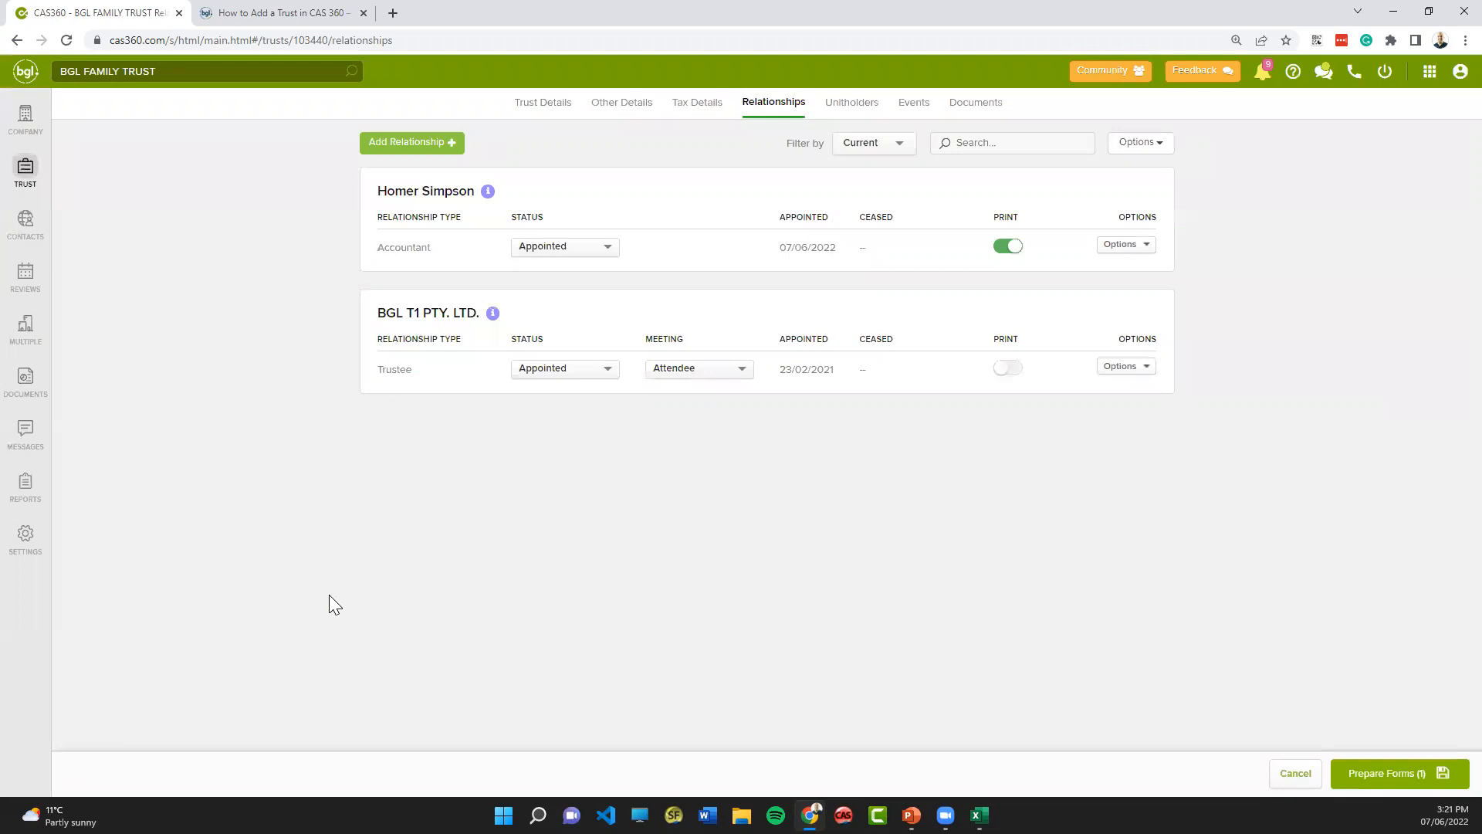
- Mark the accountant as Resigned with ceased date 07/06/2022, and cancel the pending form preparation from the Unitholders page
click(998, 245)
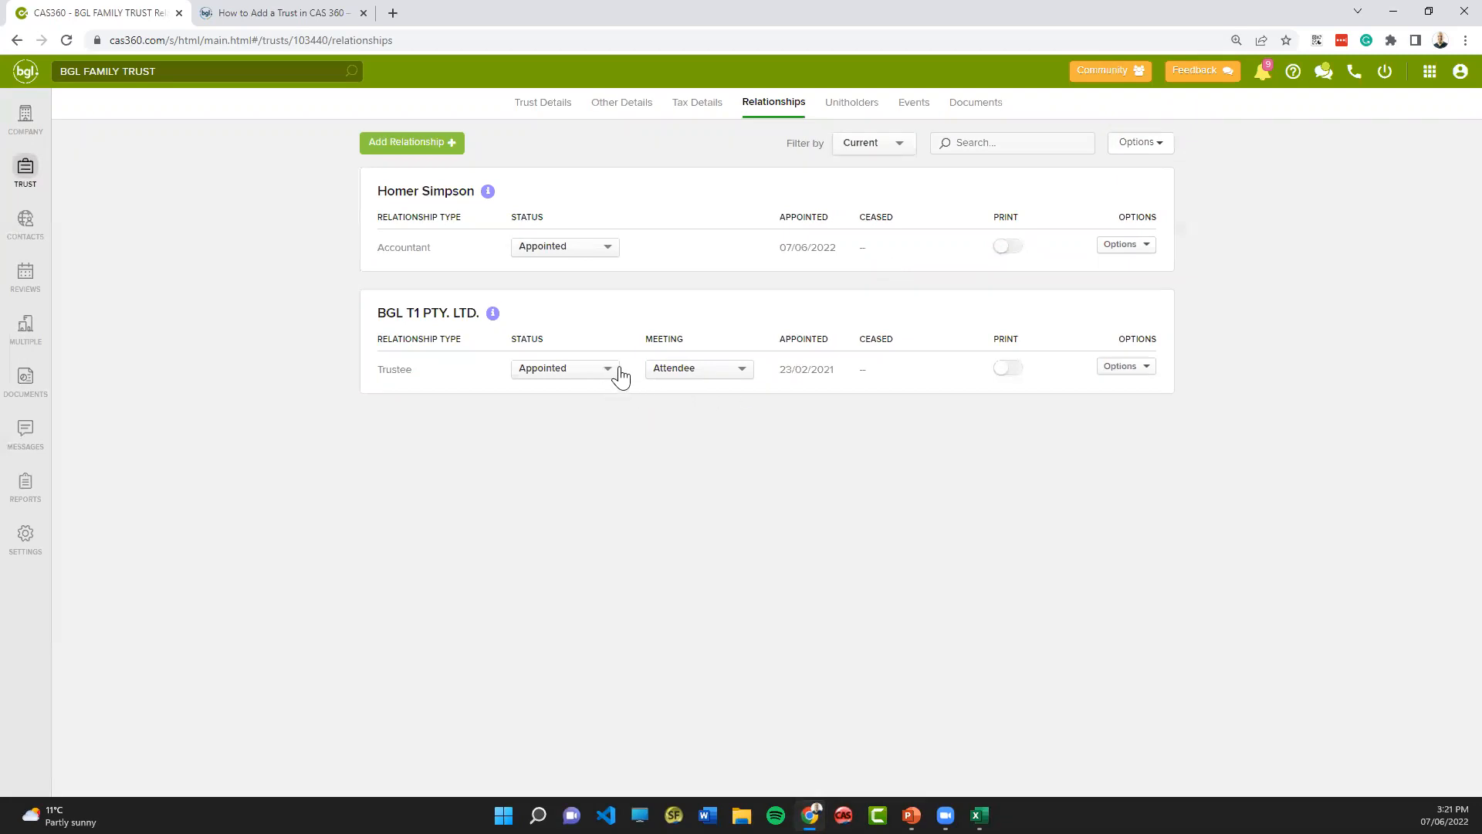
click(566, 248)
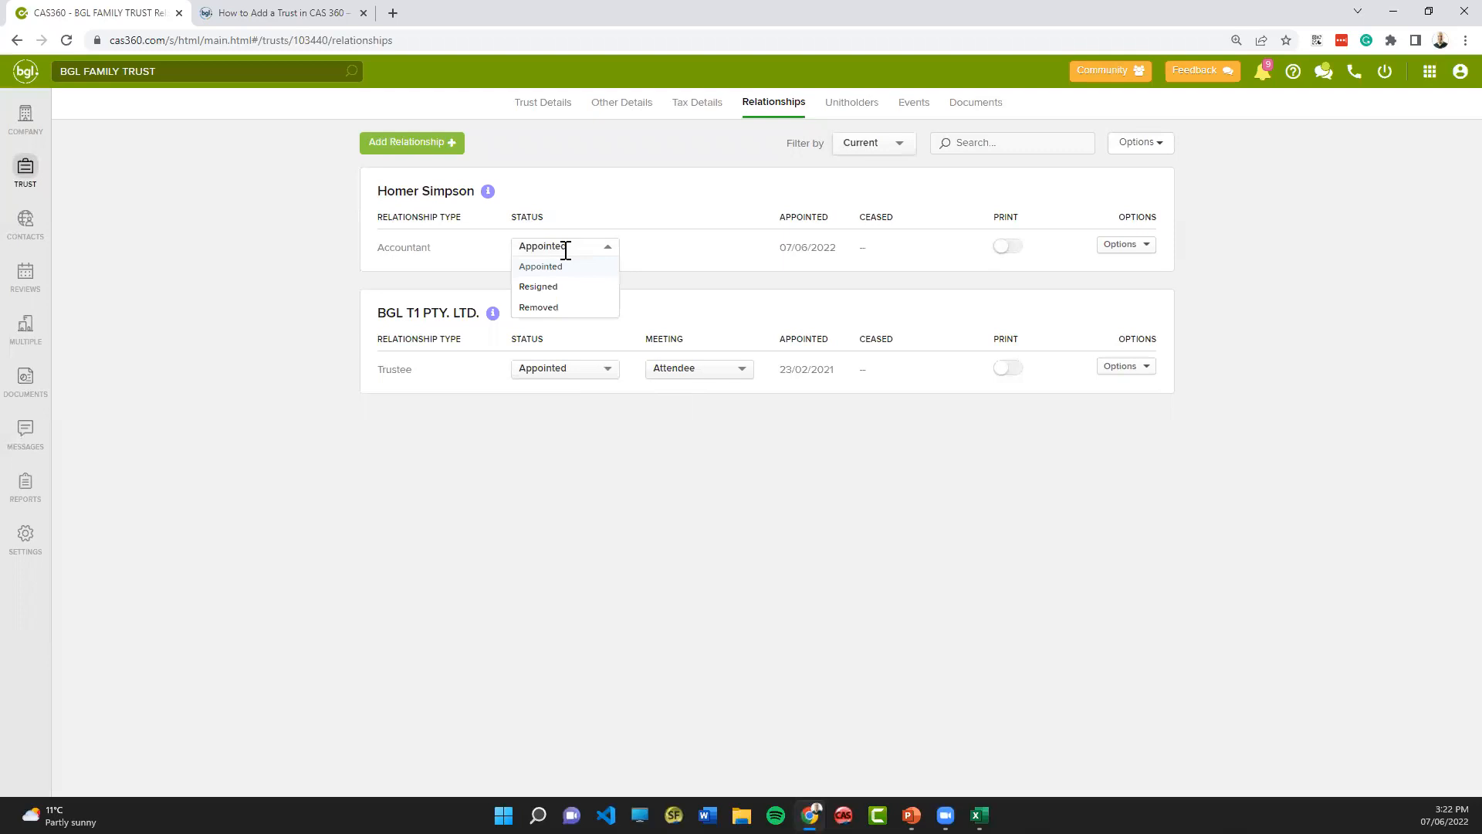
click(538, 288)
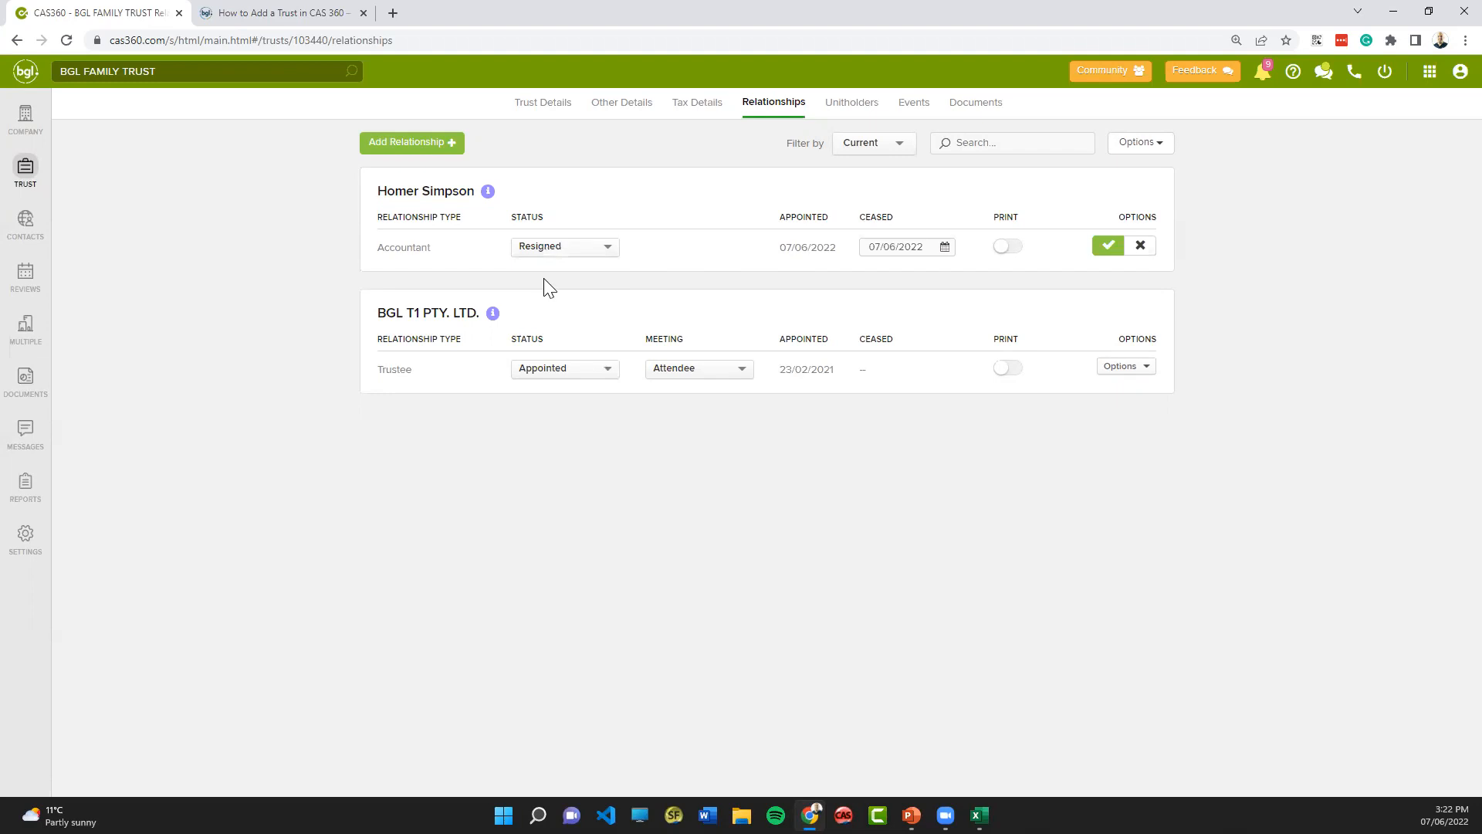
click(1108, 246)
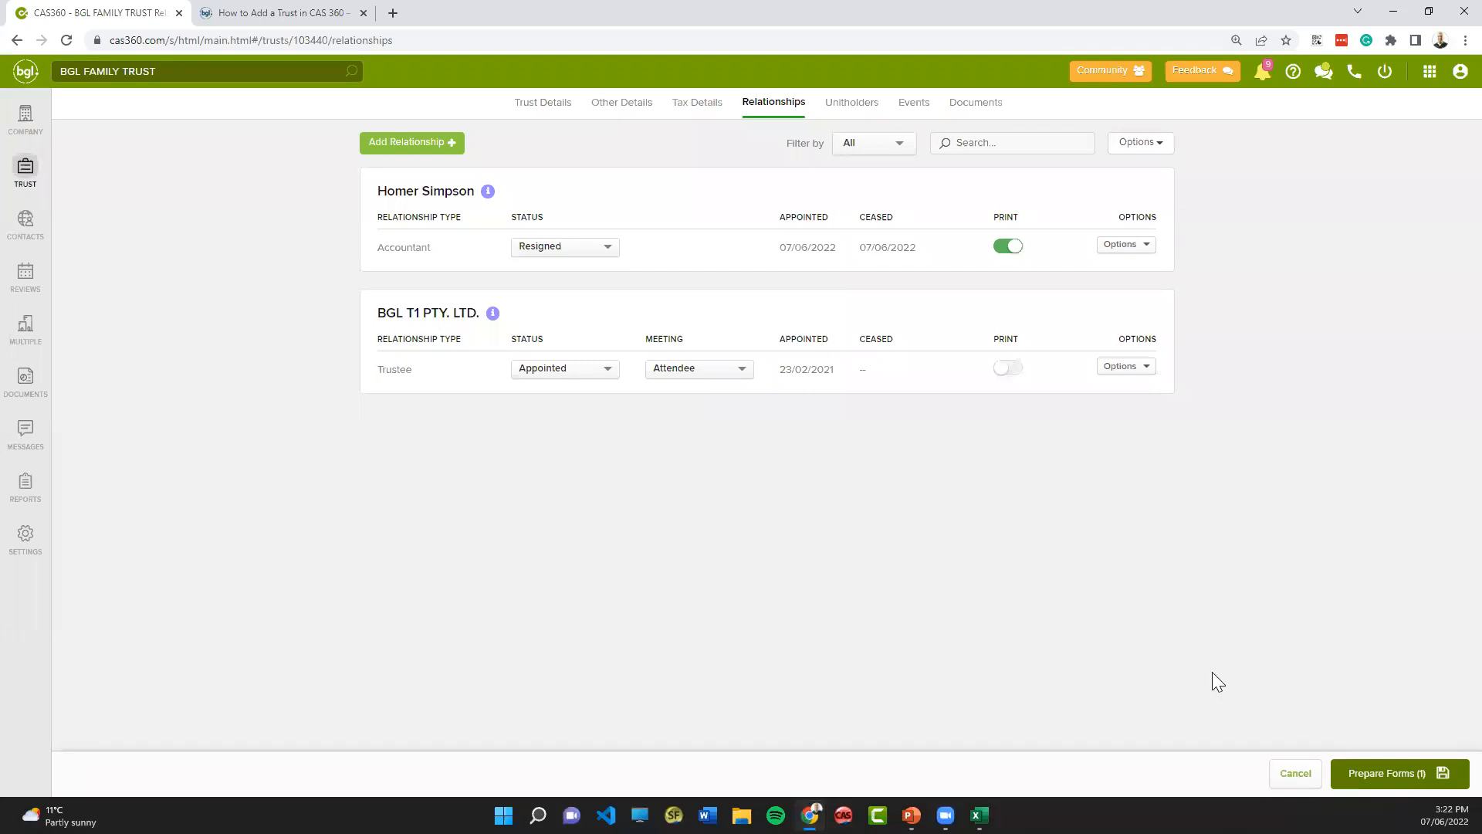
click(841, 104)
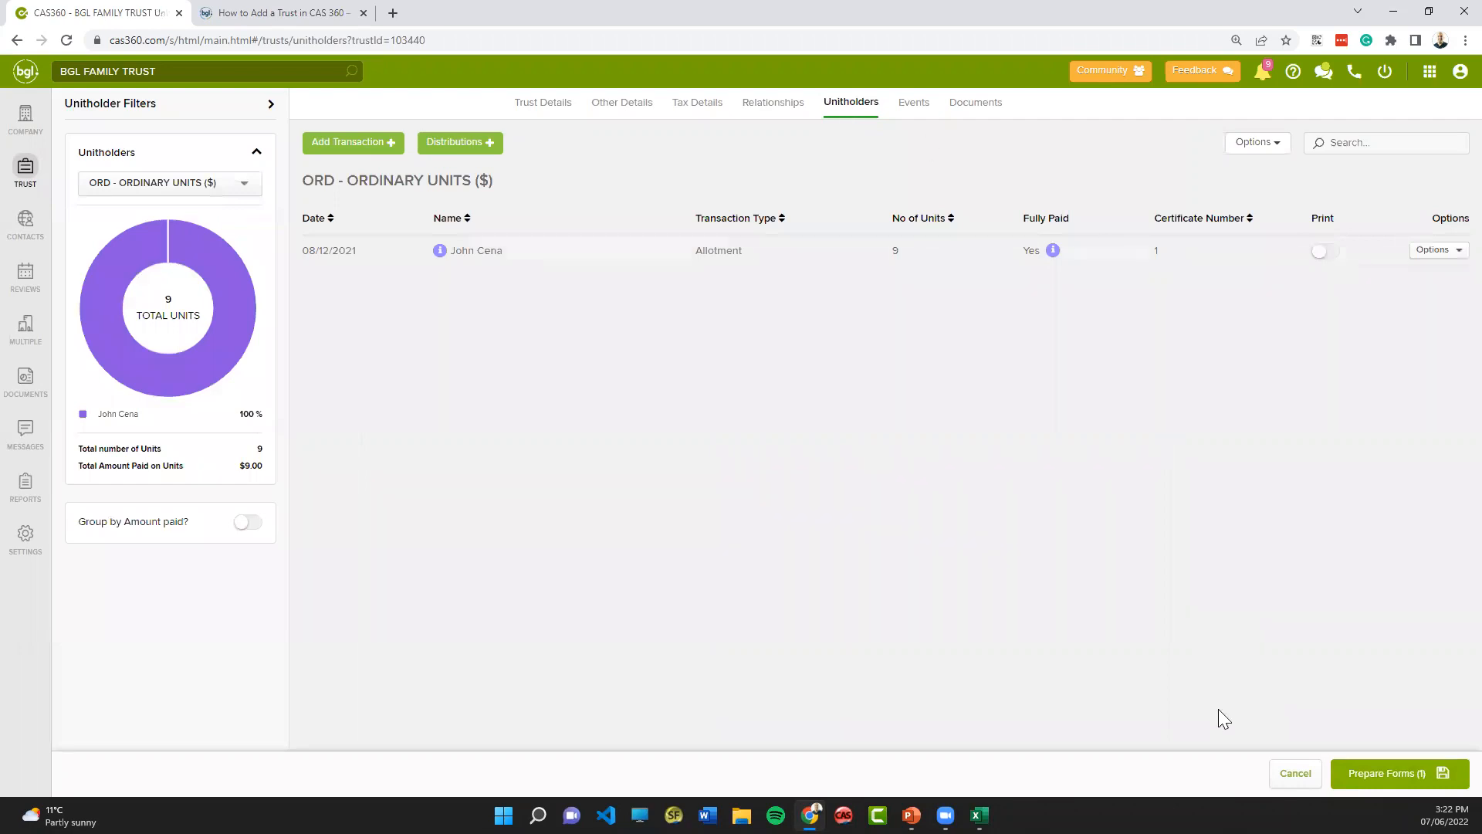
click(1305, 776)
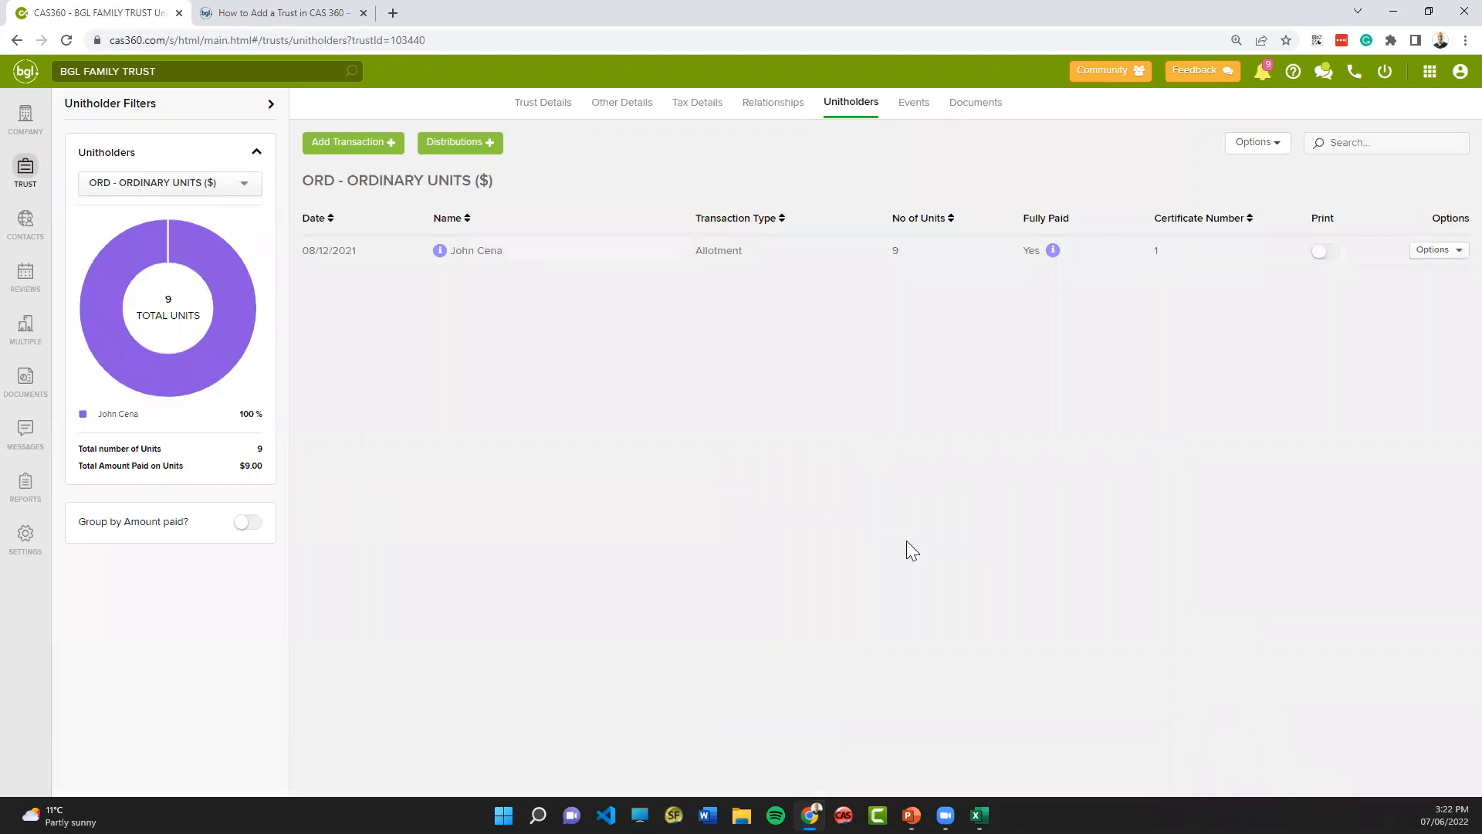
- Allot 10 ORD, ORDINARY UNITS, $1 Fully Paid for cash to the former accountant's contact, dated 07/06/2022, and save the transaction
click(349, 147)
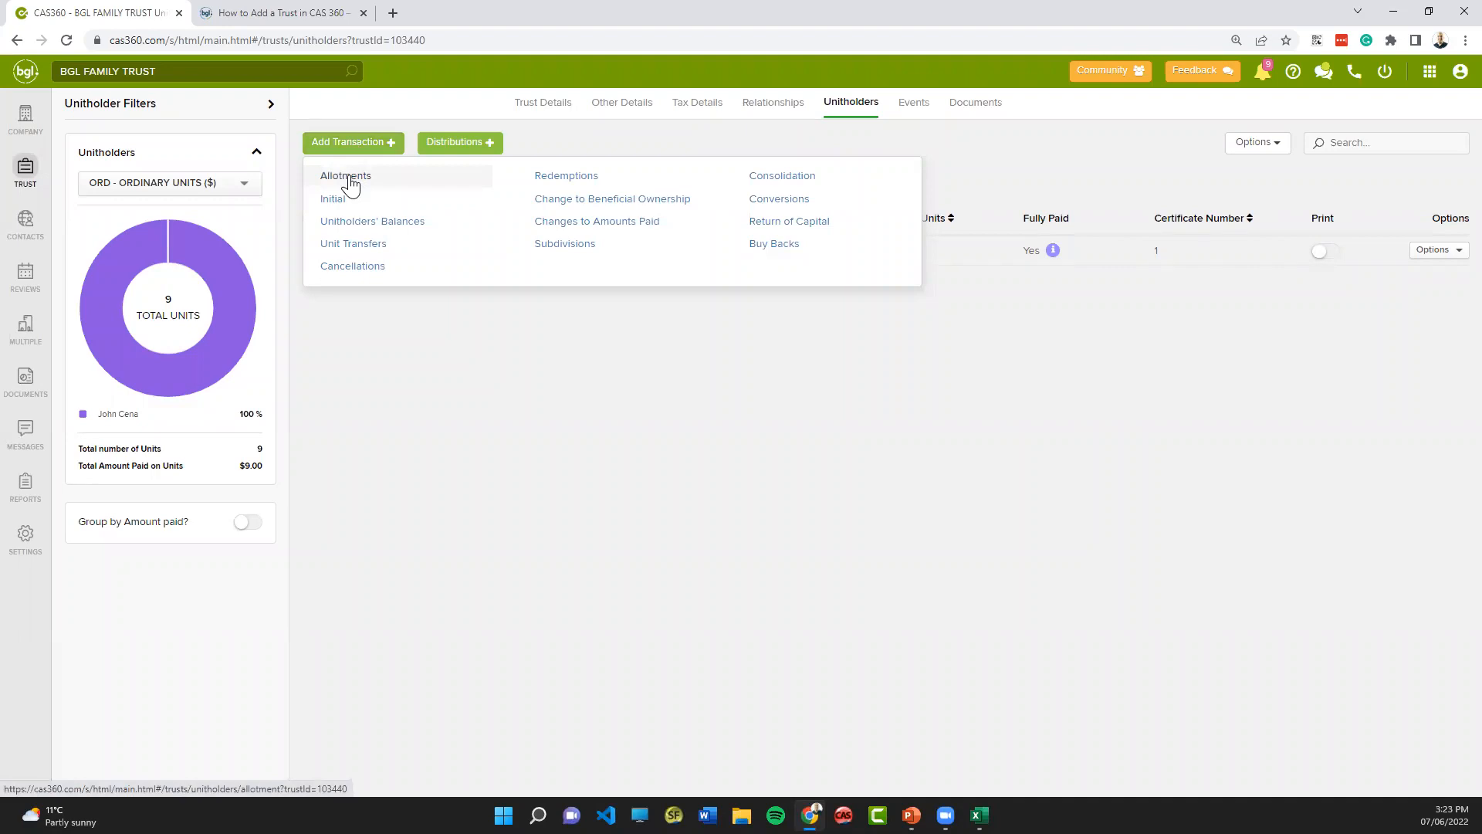
click(348, 177)
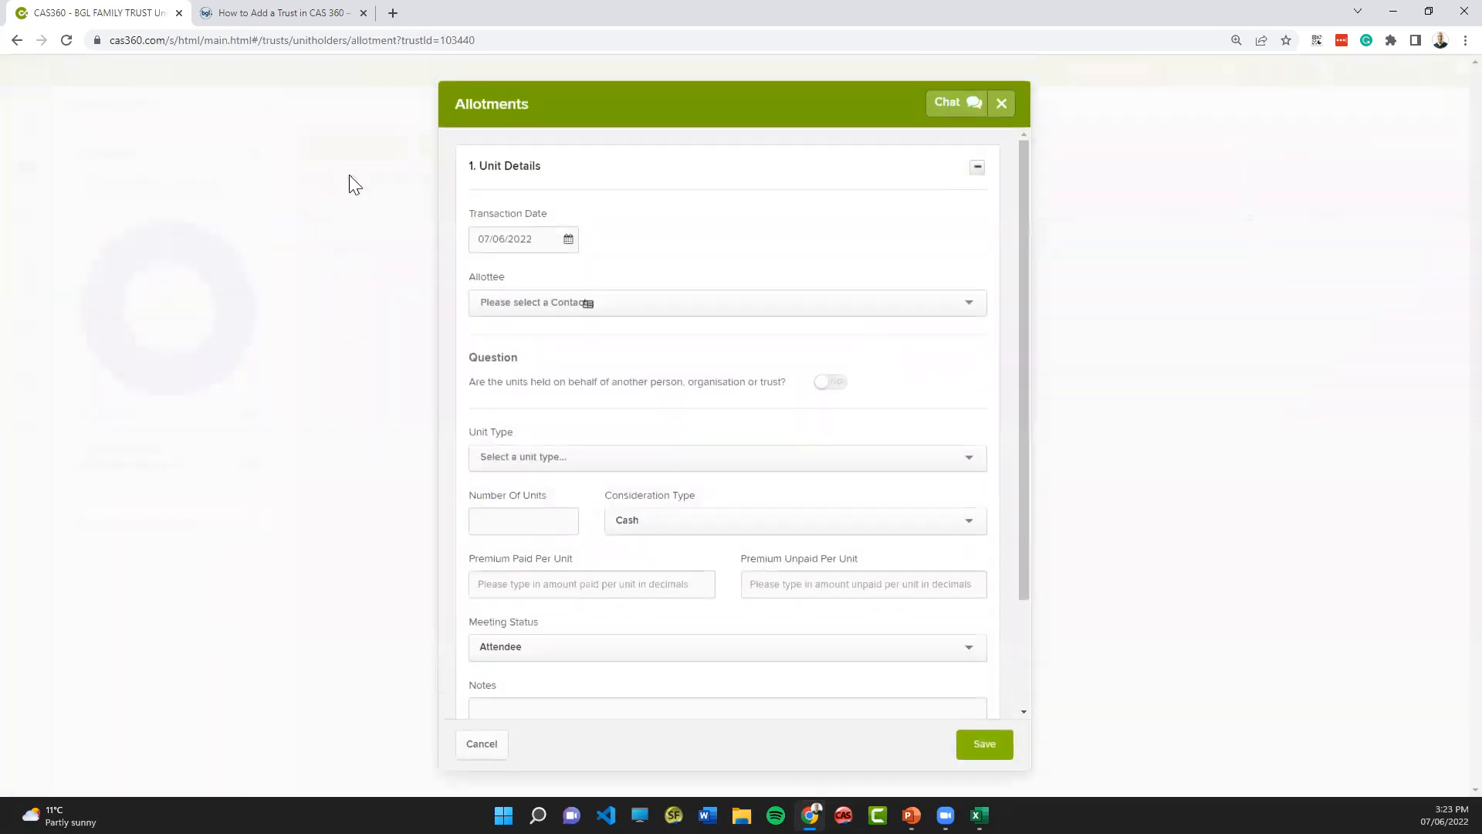
click(514, 297)
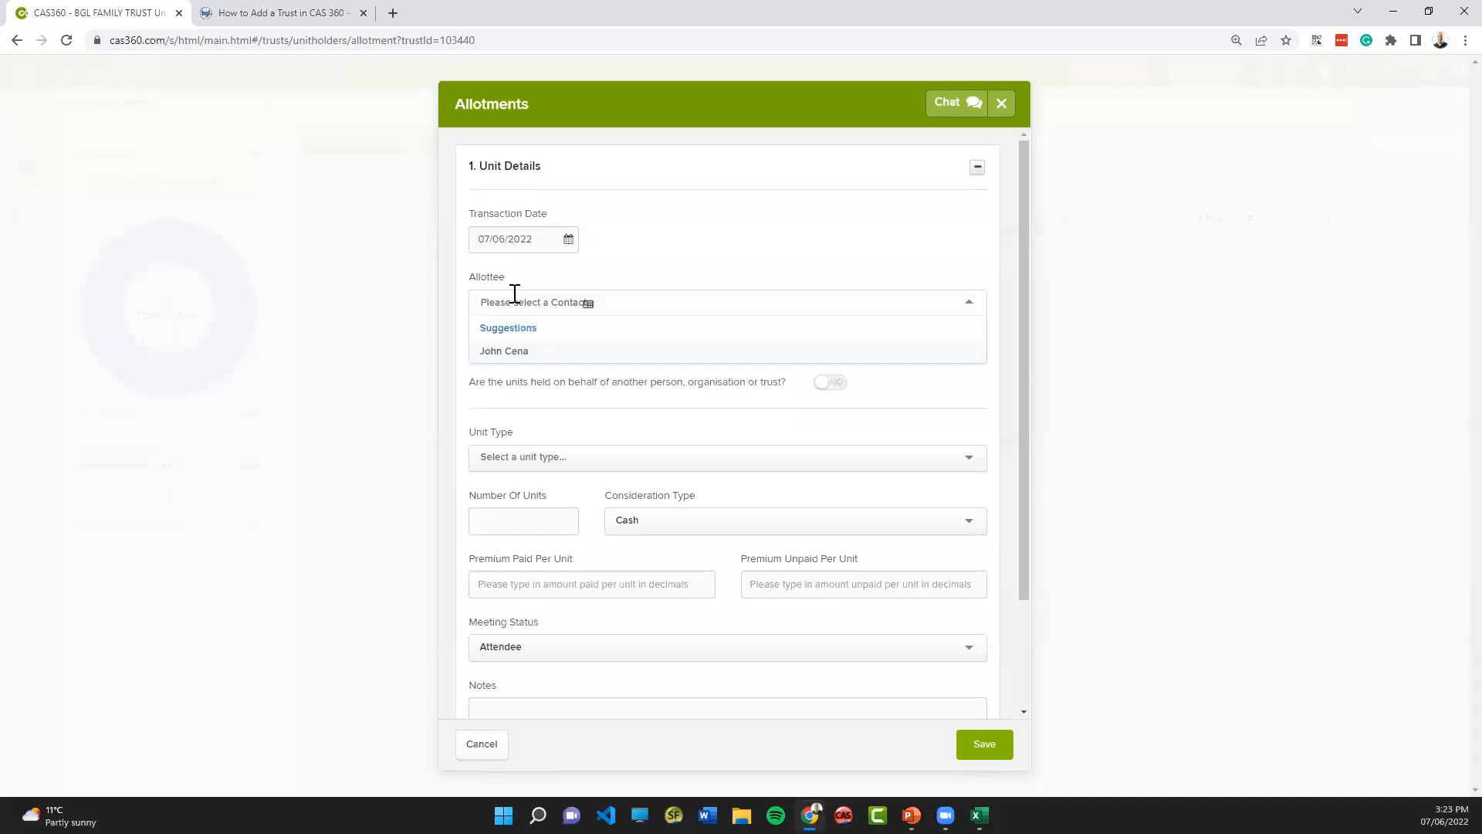
text(hom)
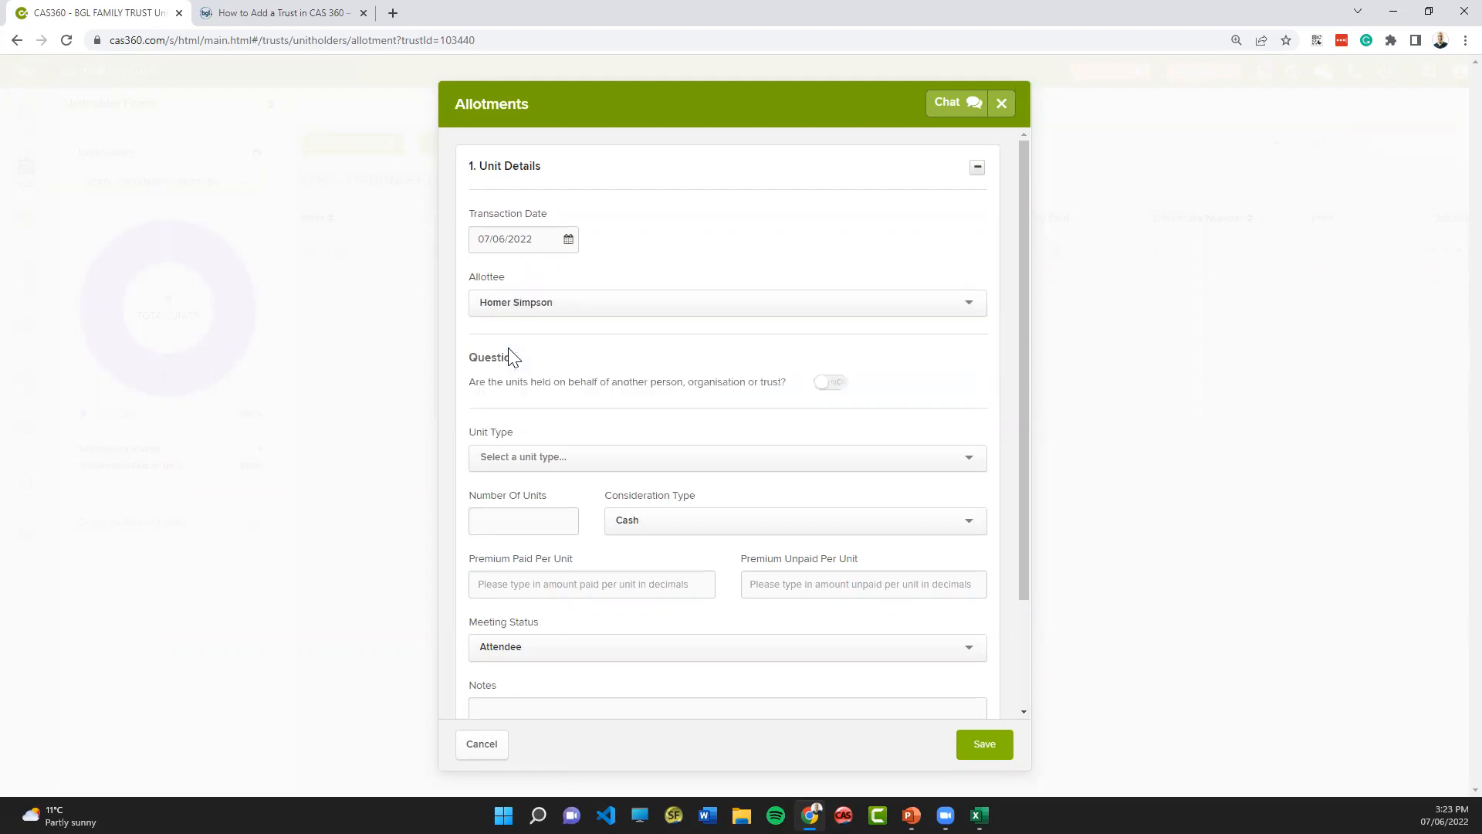
click(513, 461)
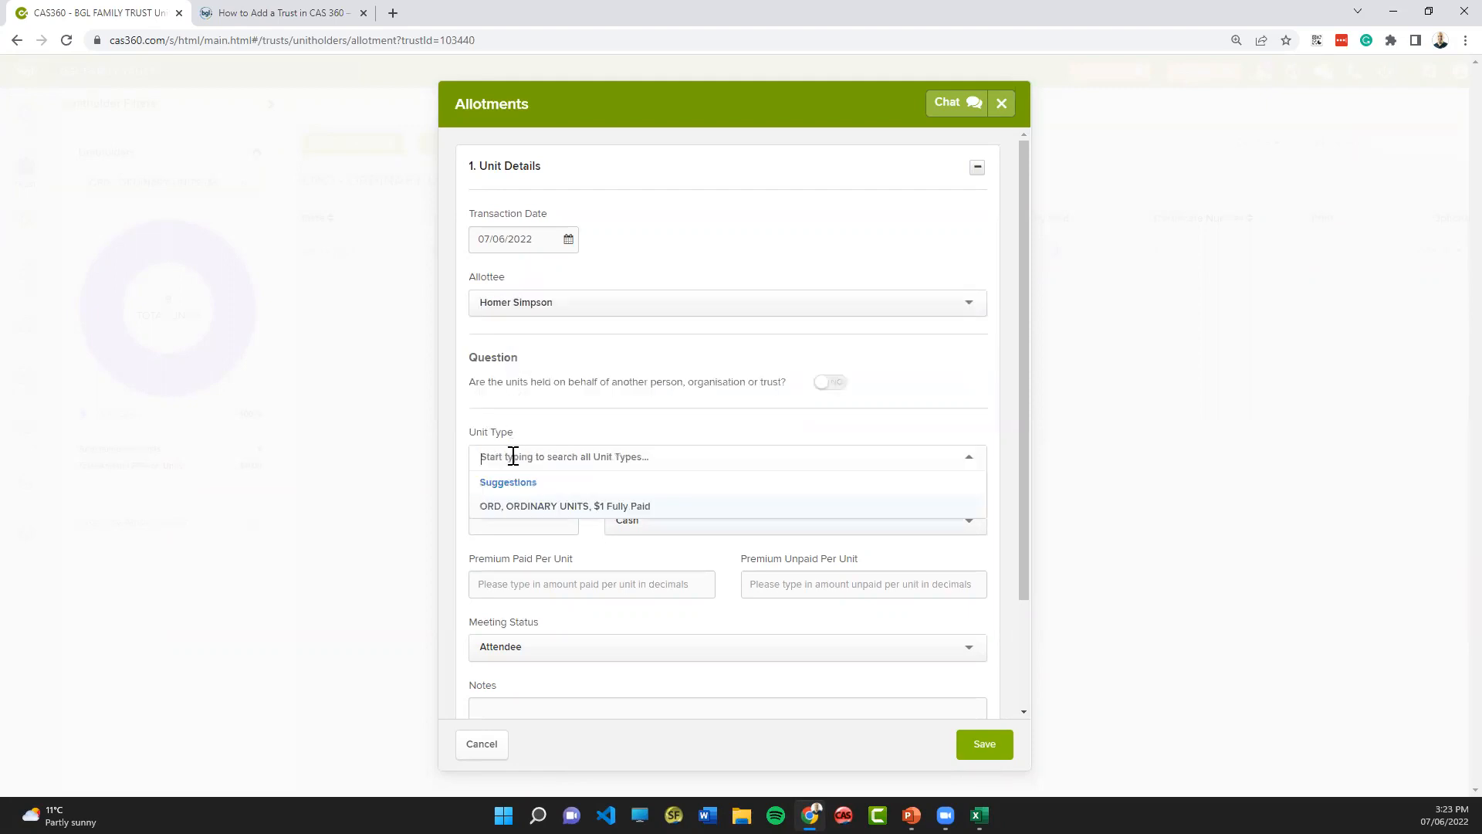
click(523, 508)
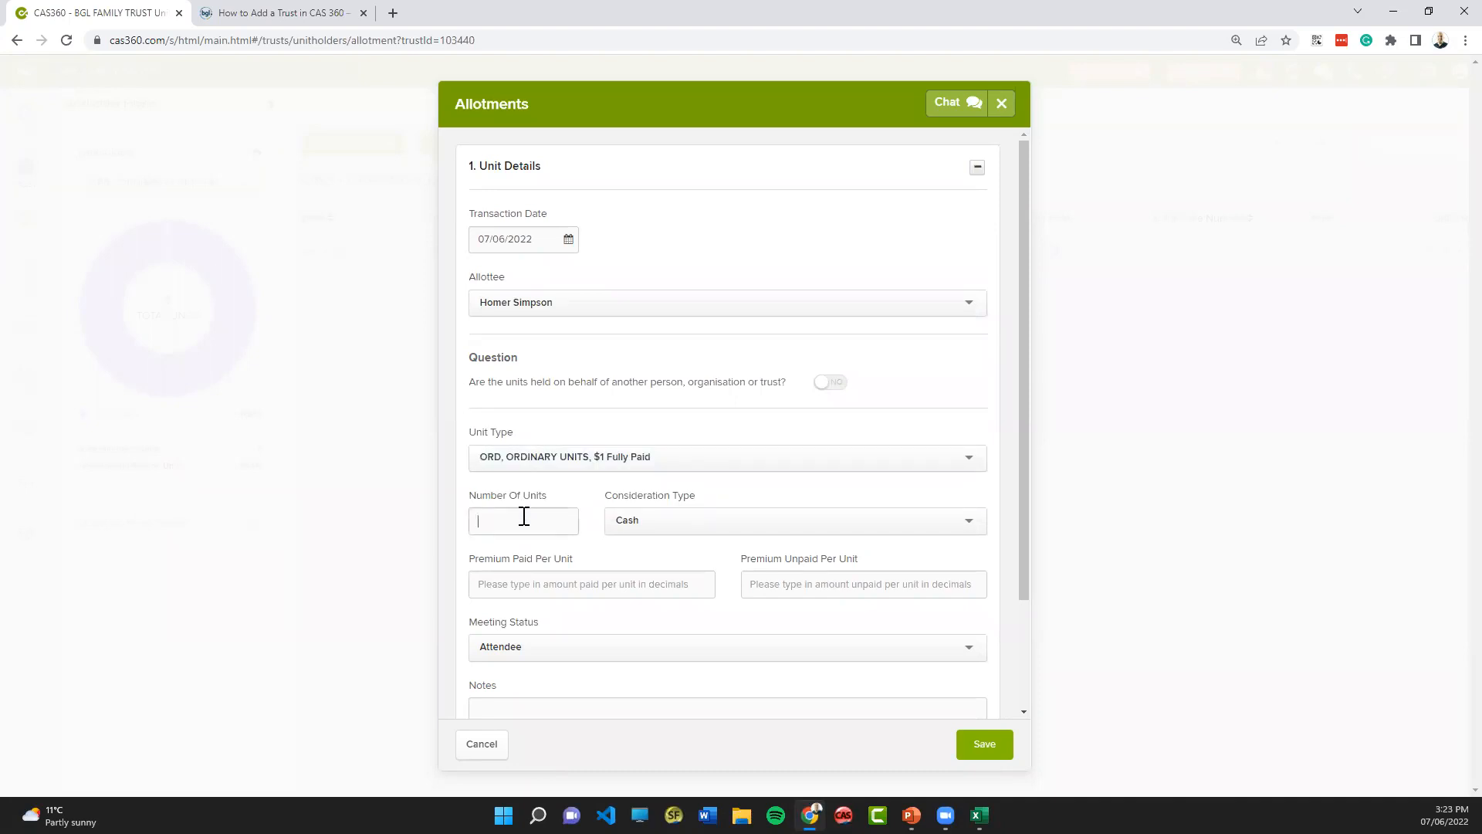
text(10)
scroll(609, 568, down, 2)
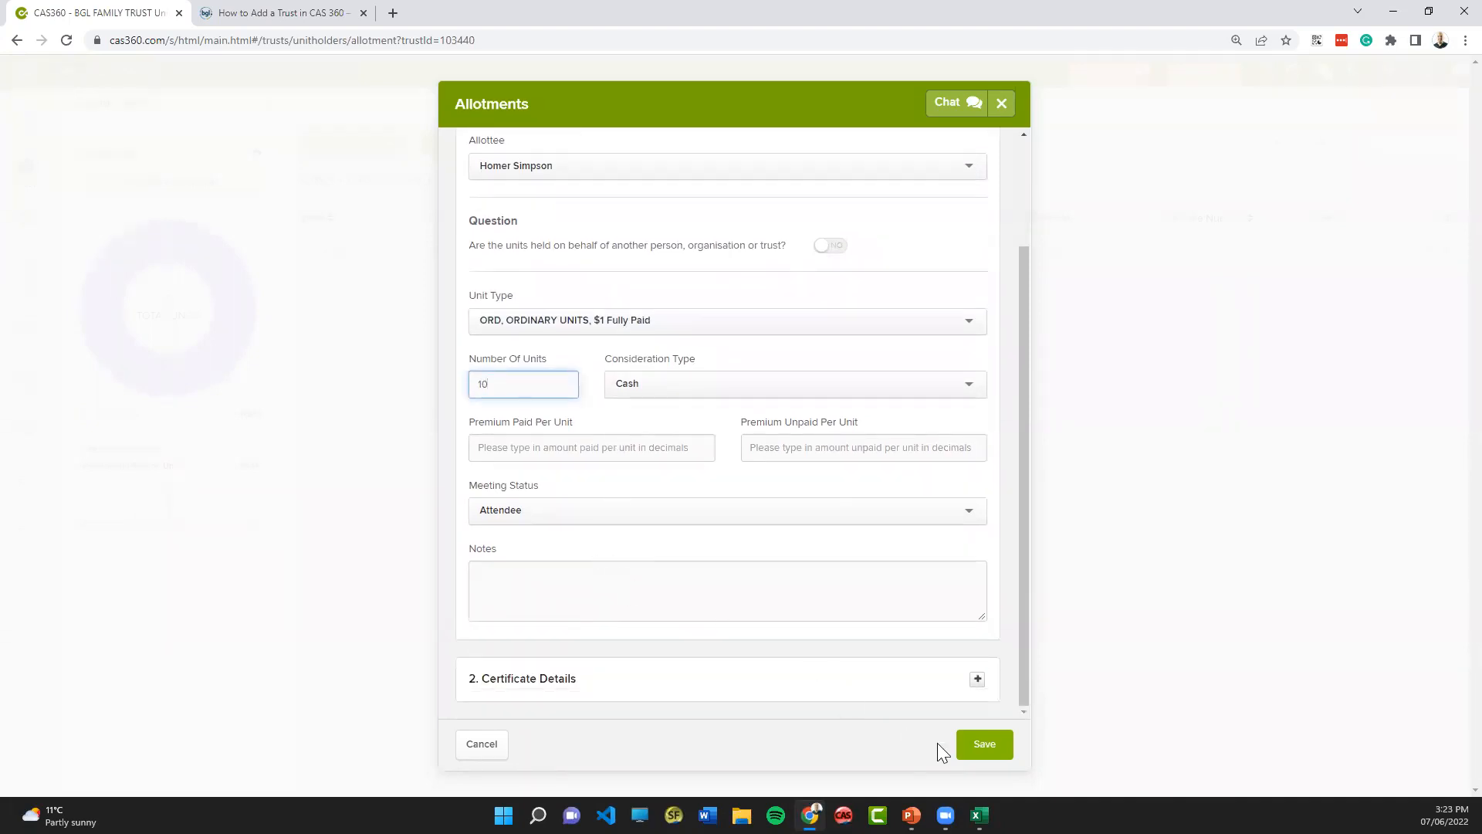
click(984, 746)
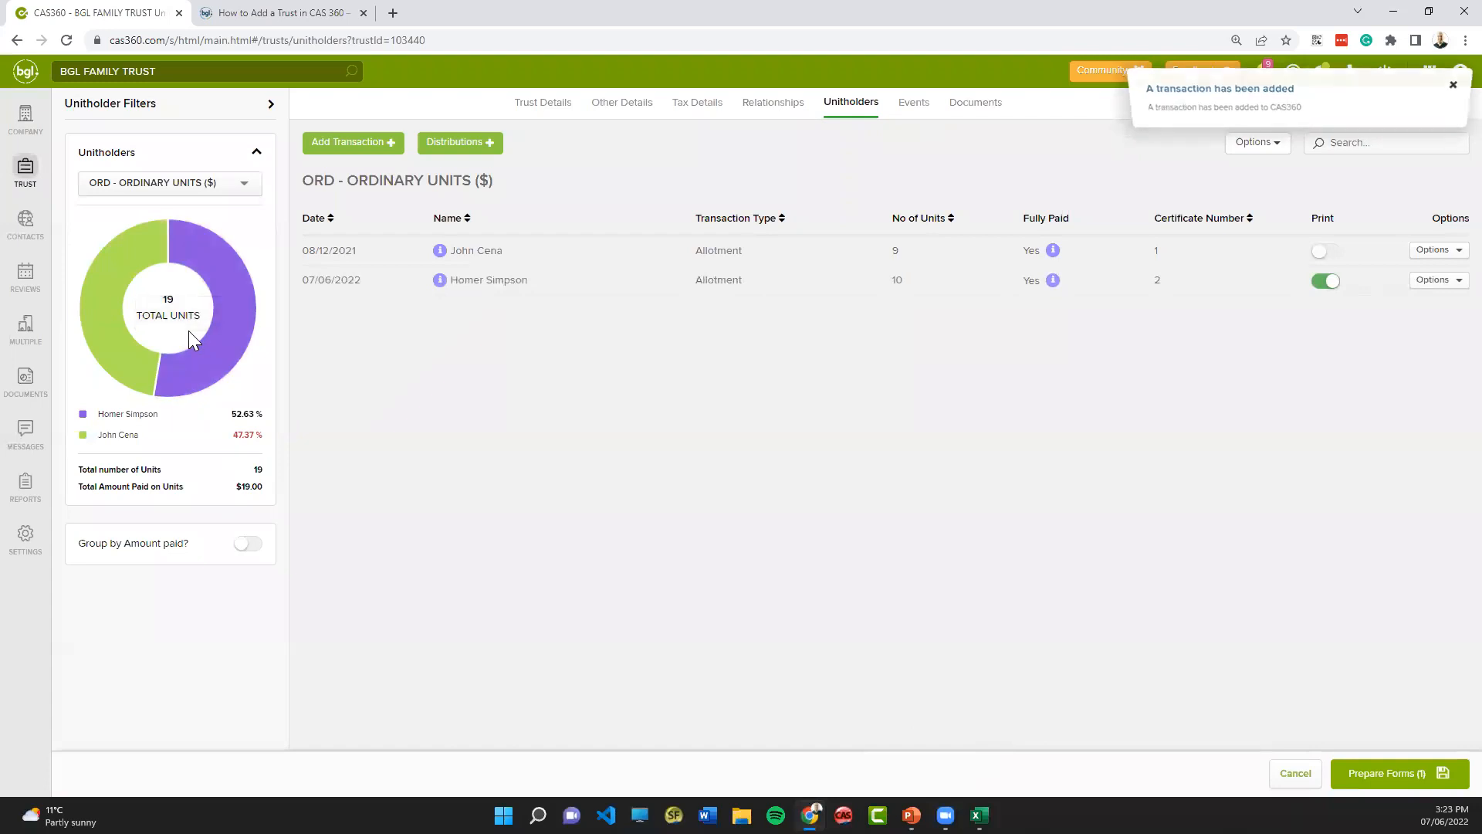
mouse_move(195, 357)
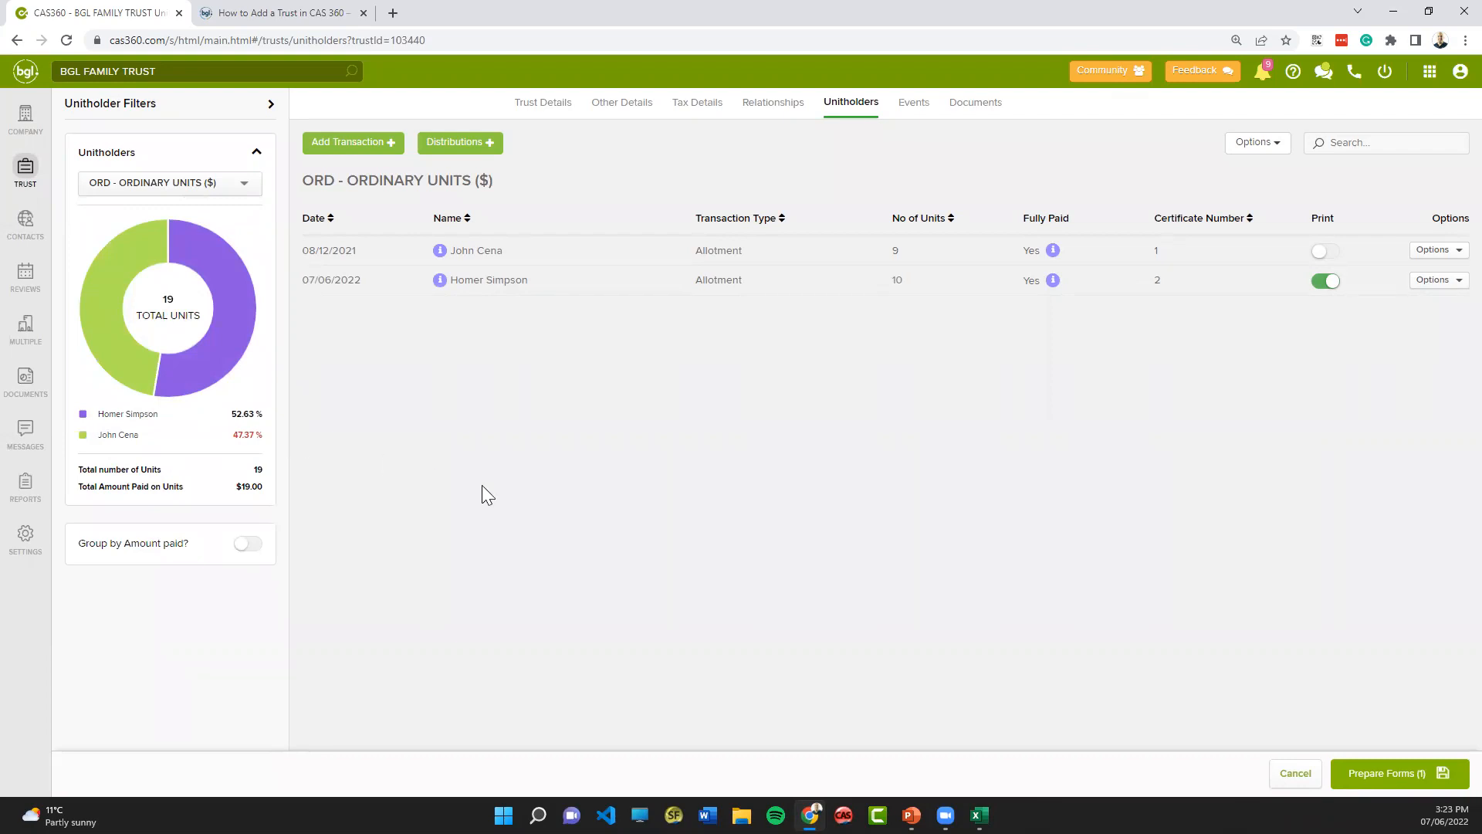
- Prepare the documents for the new unit allotment and preview its Unit Certificate through to the end of the page
click(1396, 776)
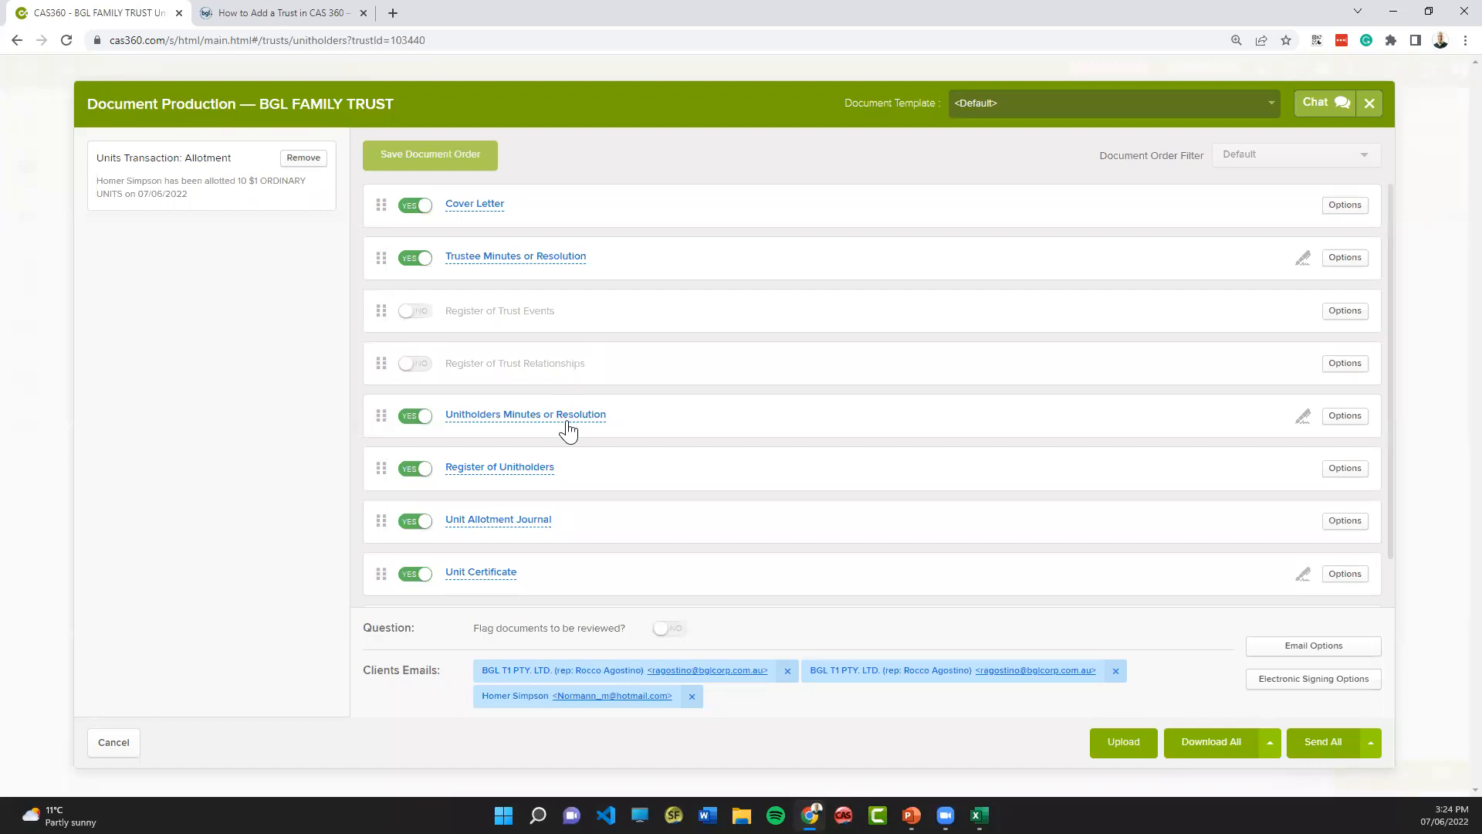
scroll(566, 429, down, 1)
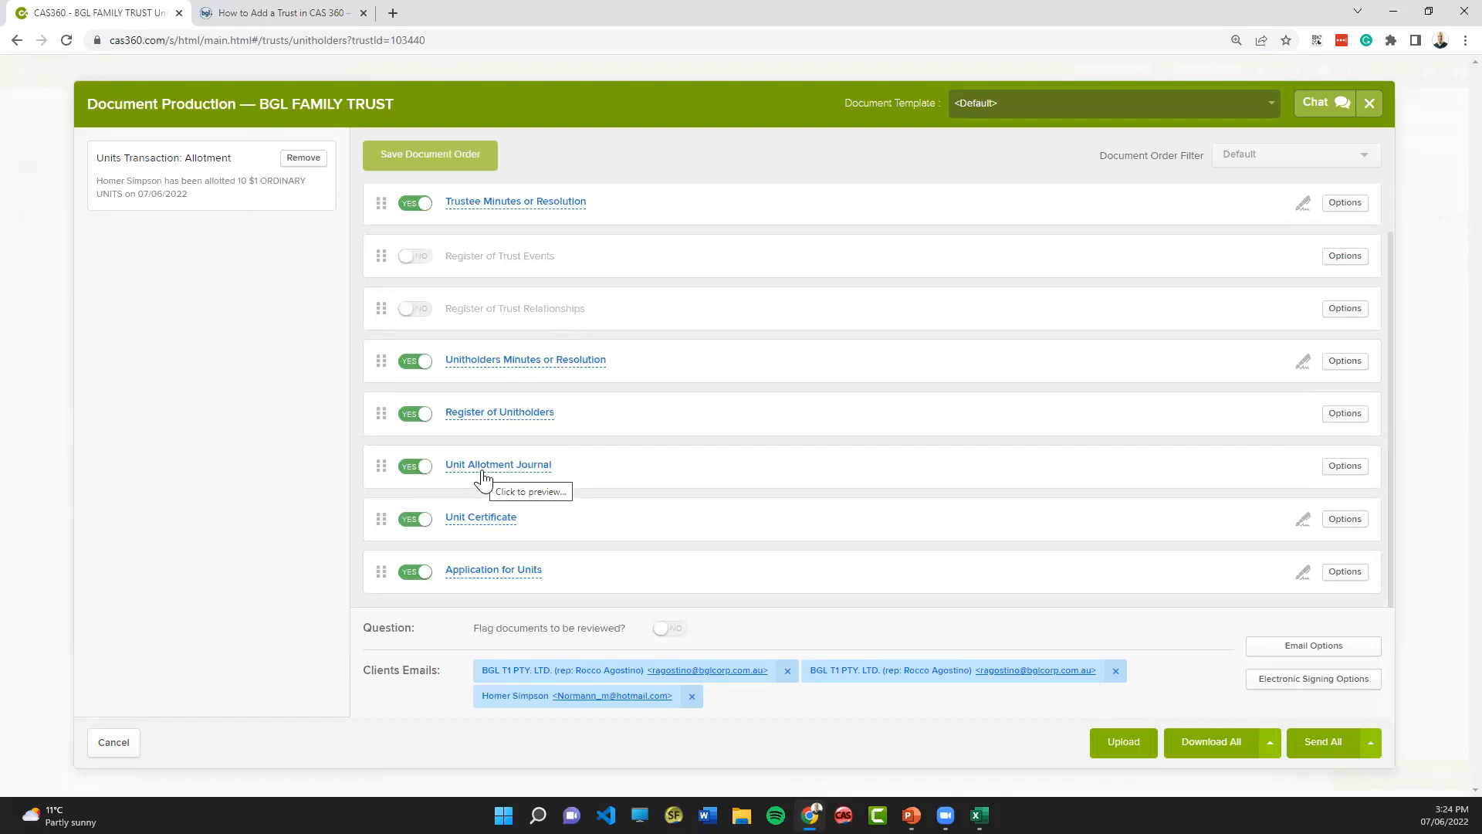
click(473, 518)
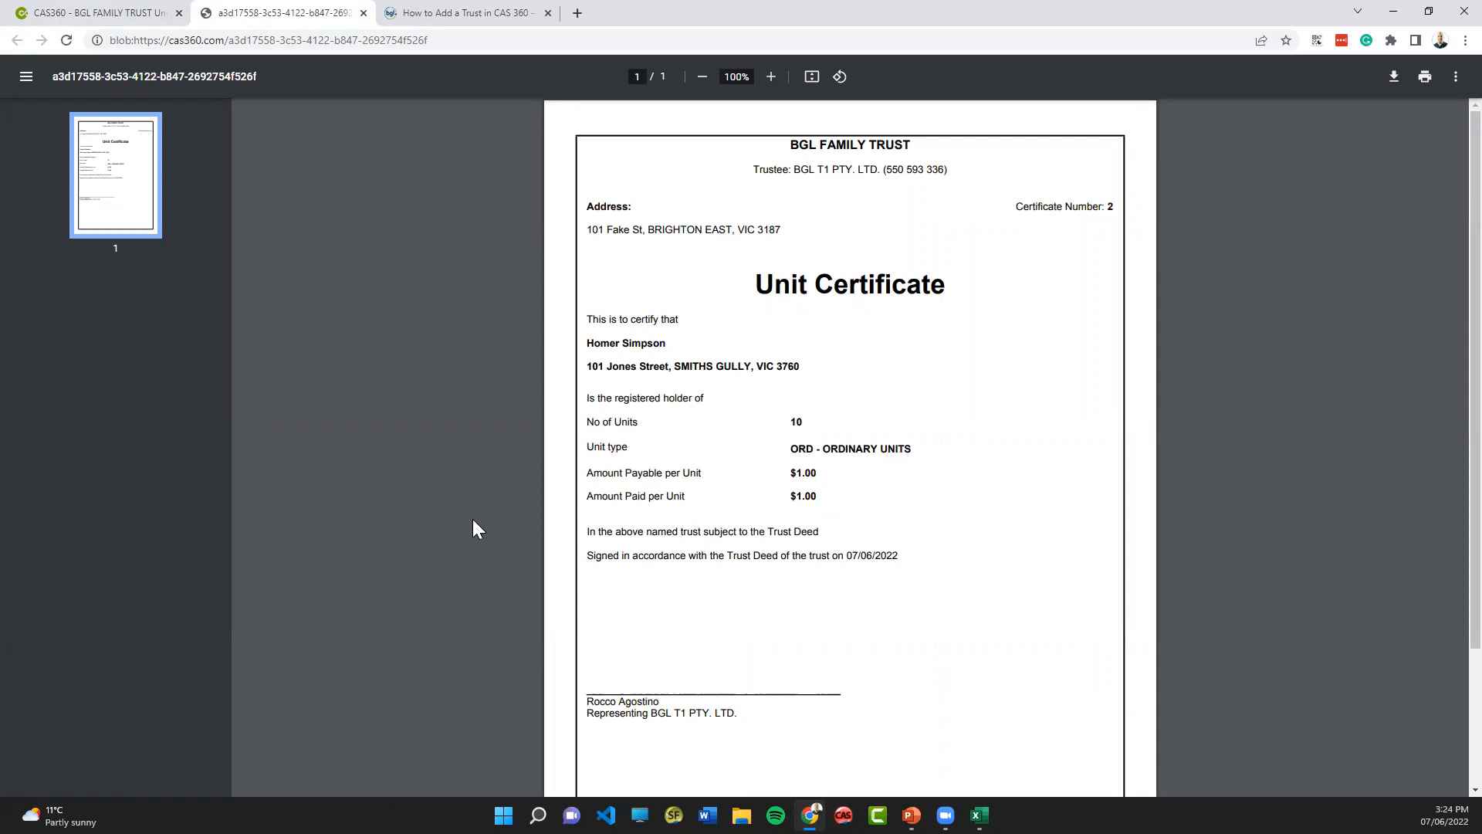
scroll(726, 541, down, 3)
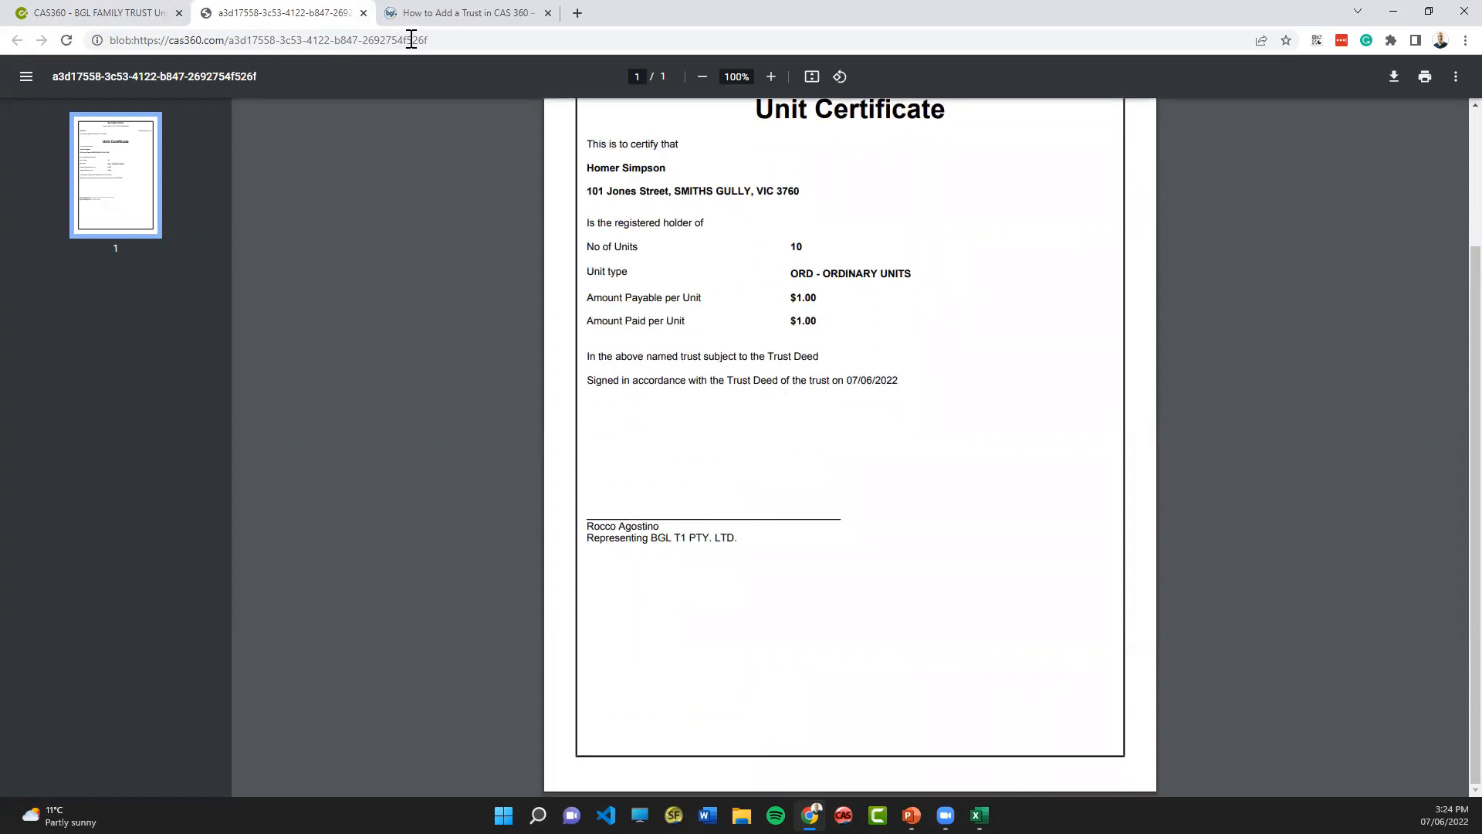
click(363, 12)
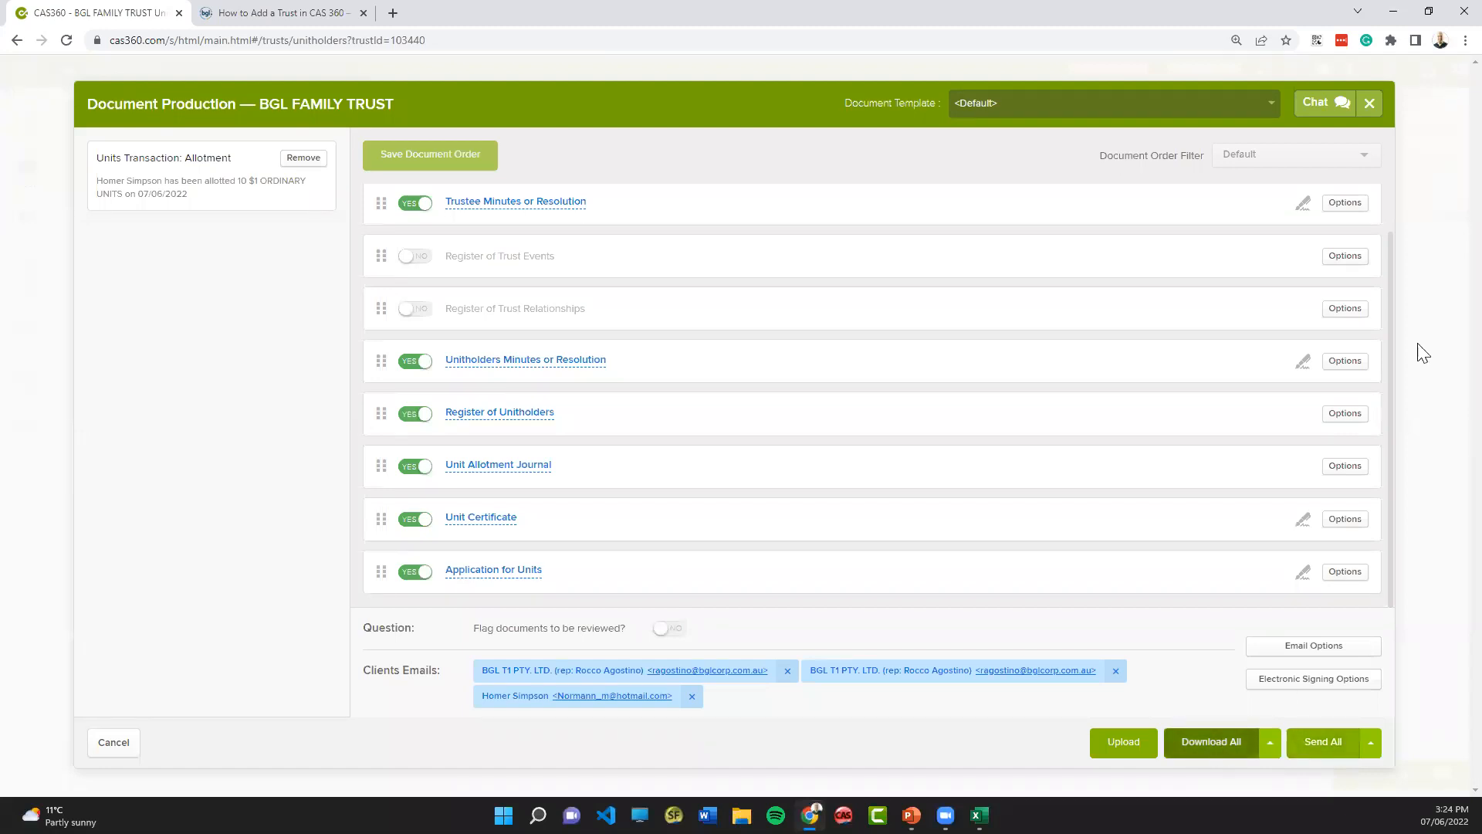
- Leave document production without sending, cancel the allotment's pending form preparation, and view the available unit transaction types
click(1369, 104)
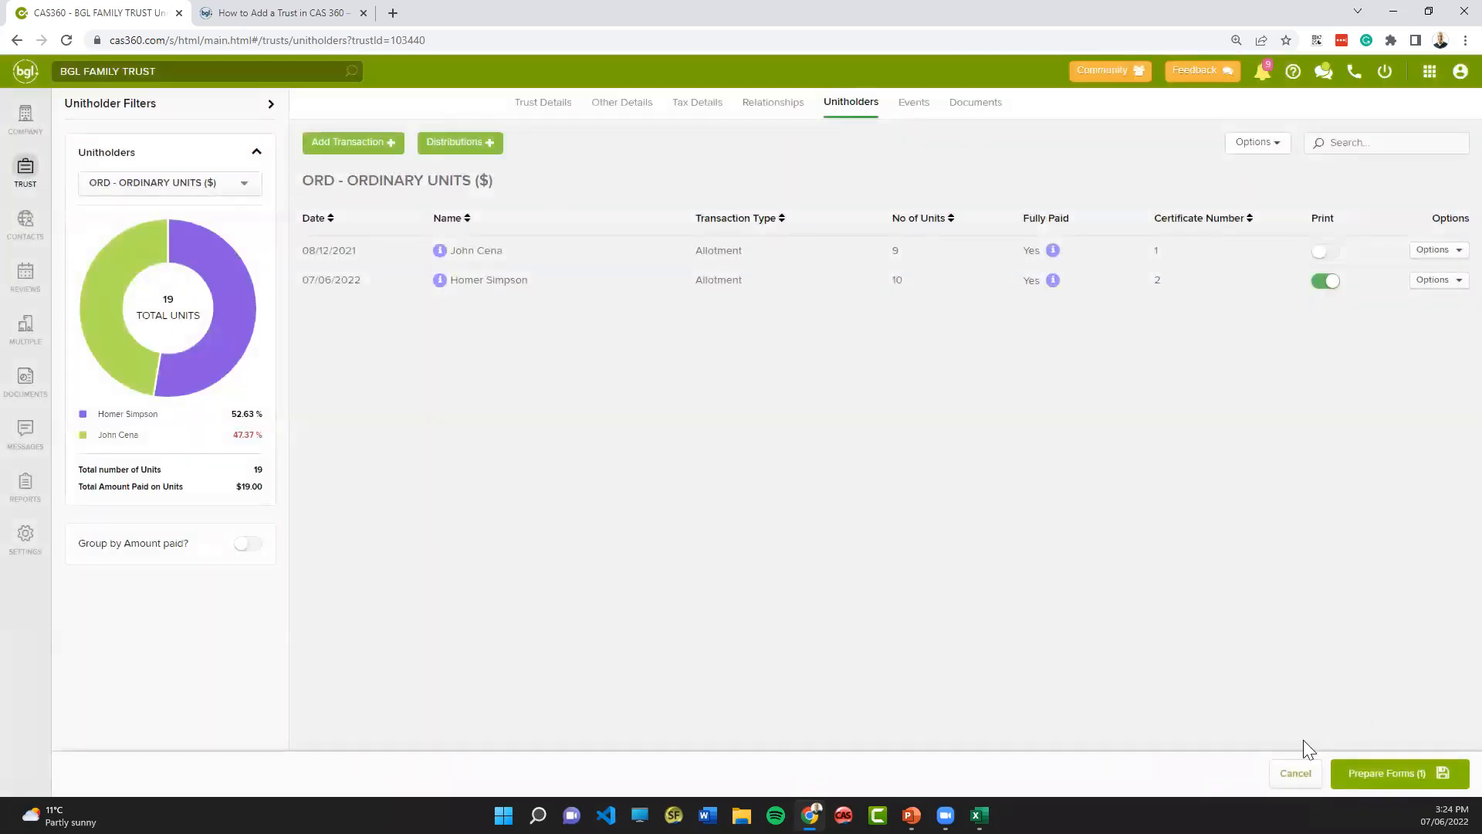
click(1295, 773)
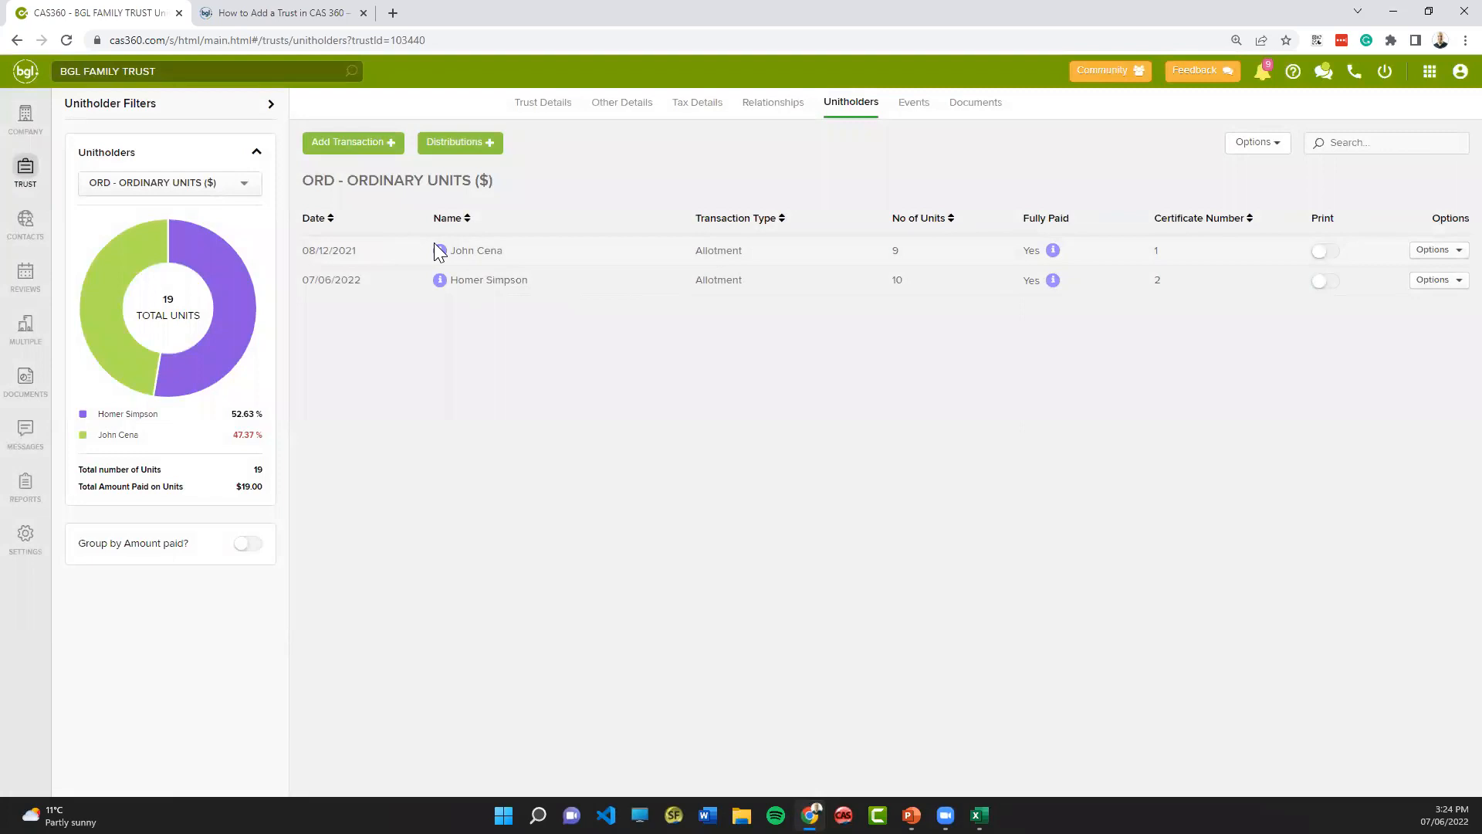
click(368, 149)
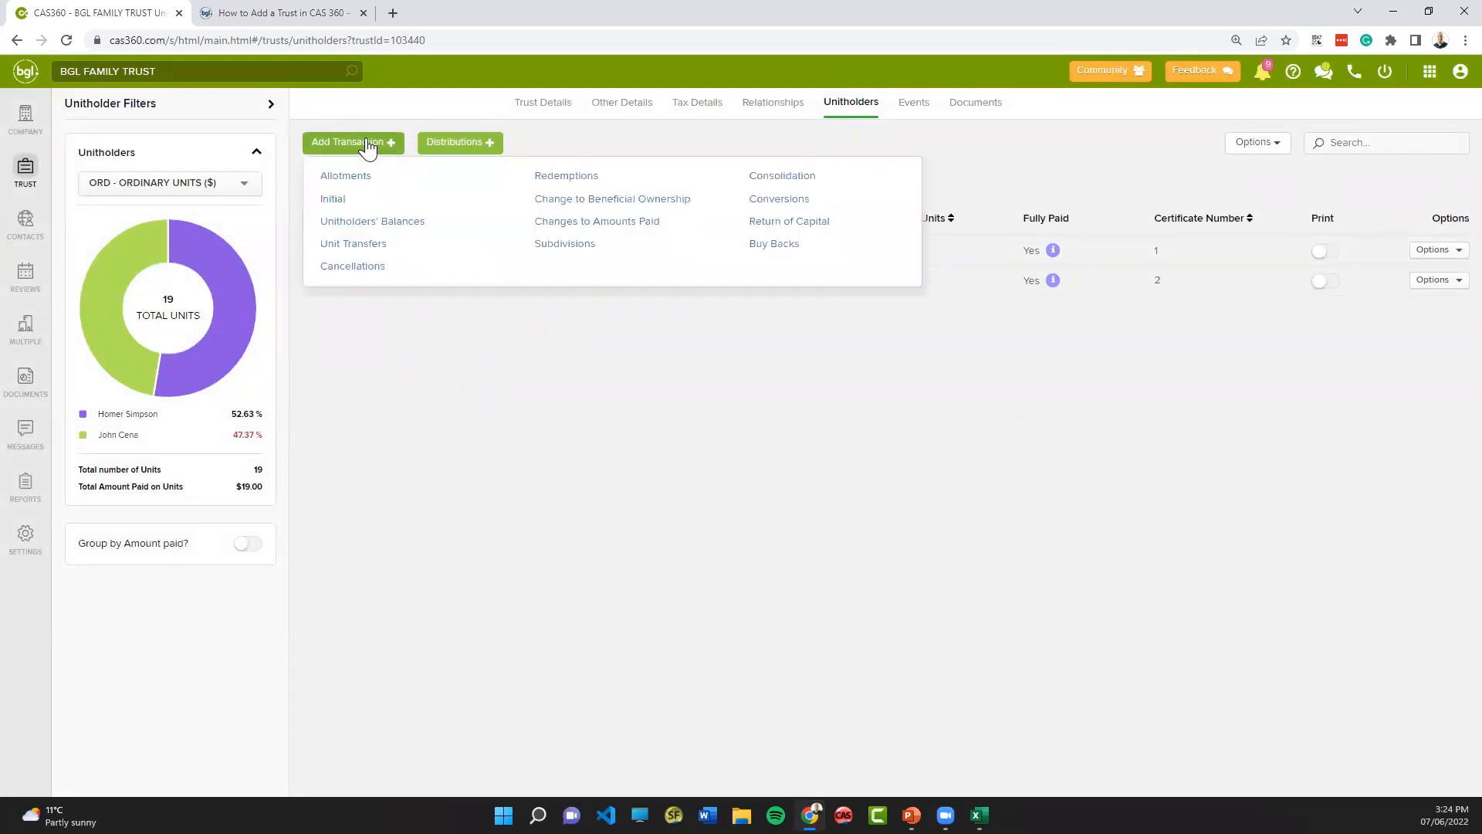
click(368, 148)
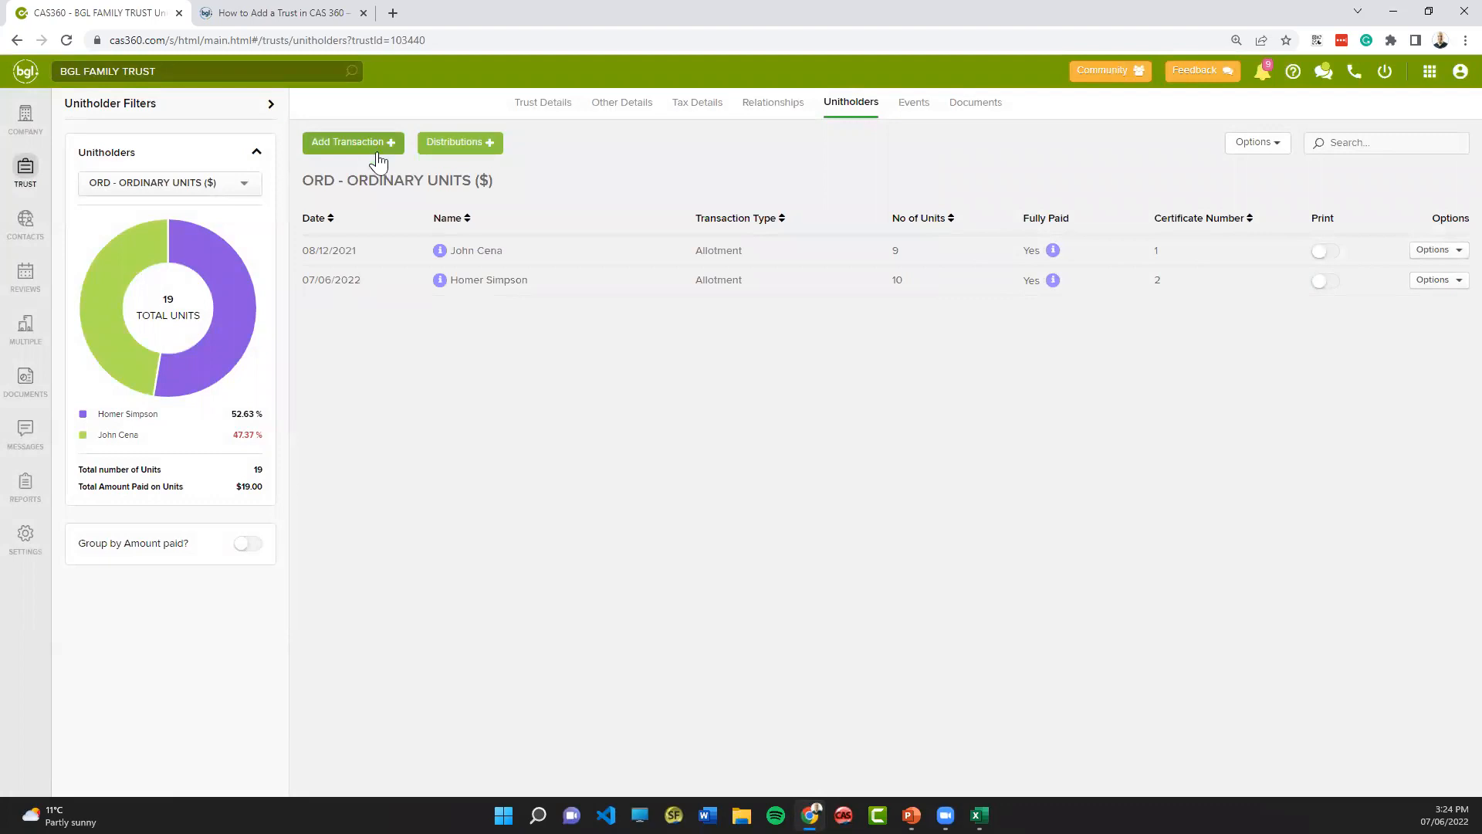
- Start a new distribution for ORD, ORDINARY UNITS, $1 Fully Paid, with the amount type Distribution Per Unit
click(454, 145)
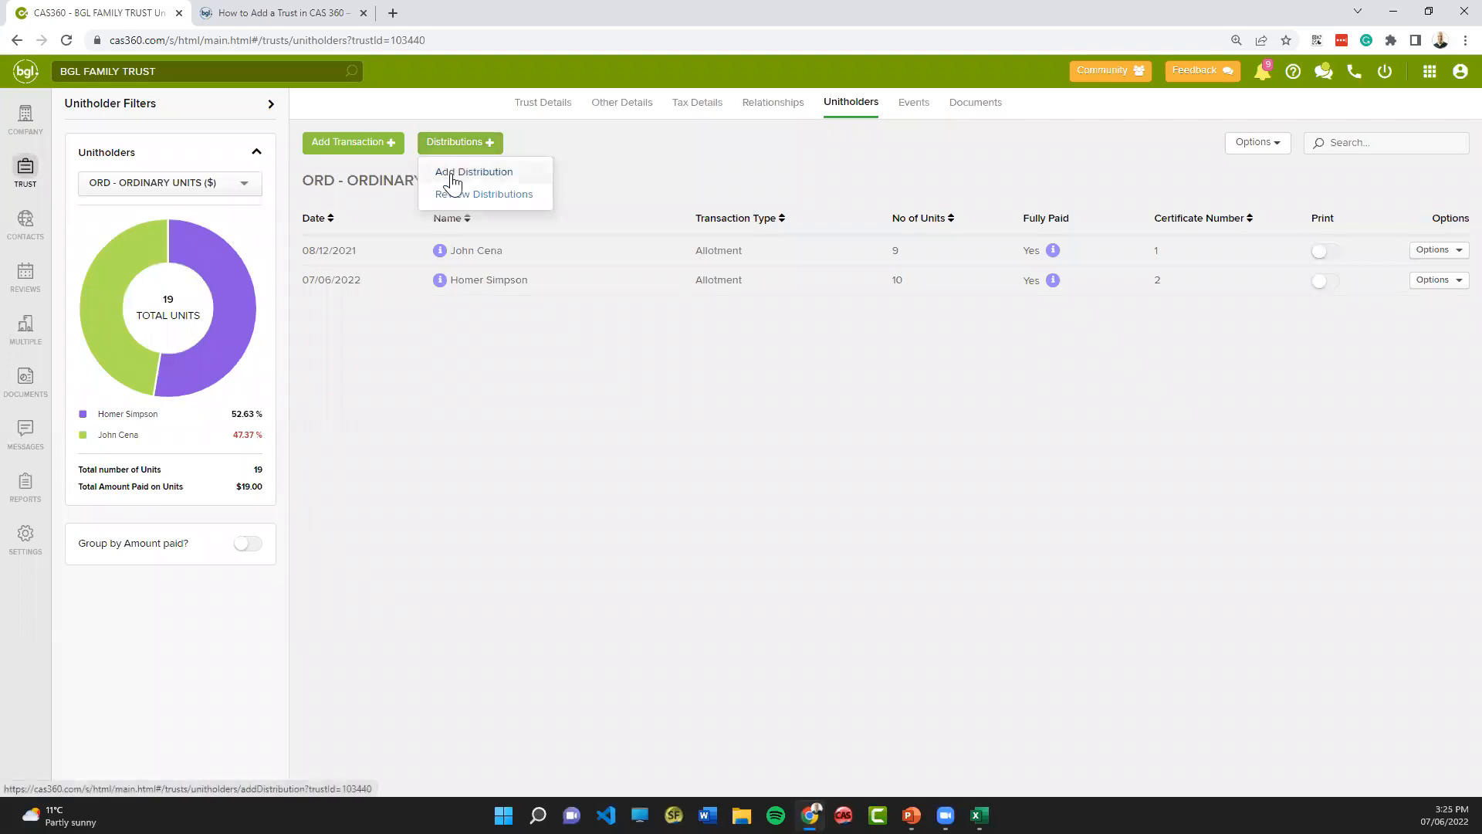
click(454, 178)
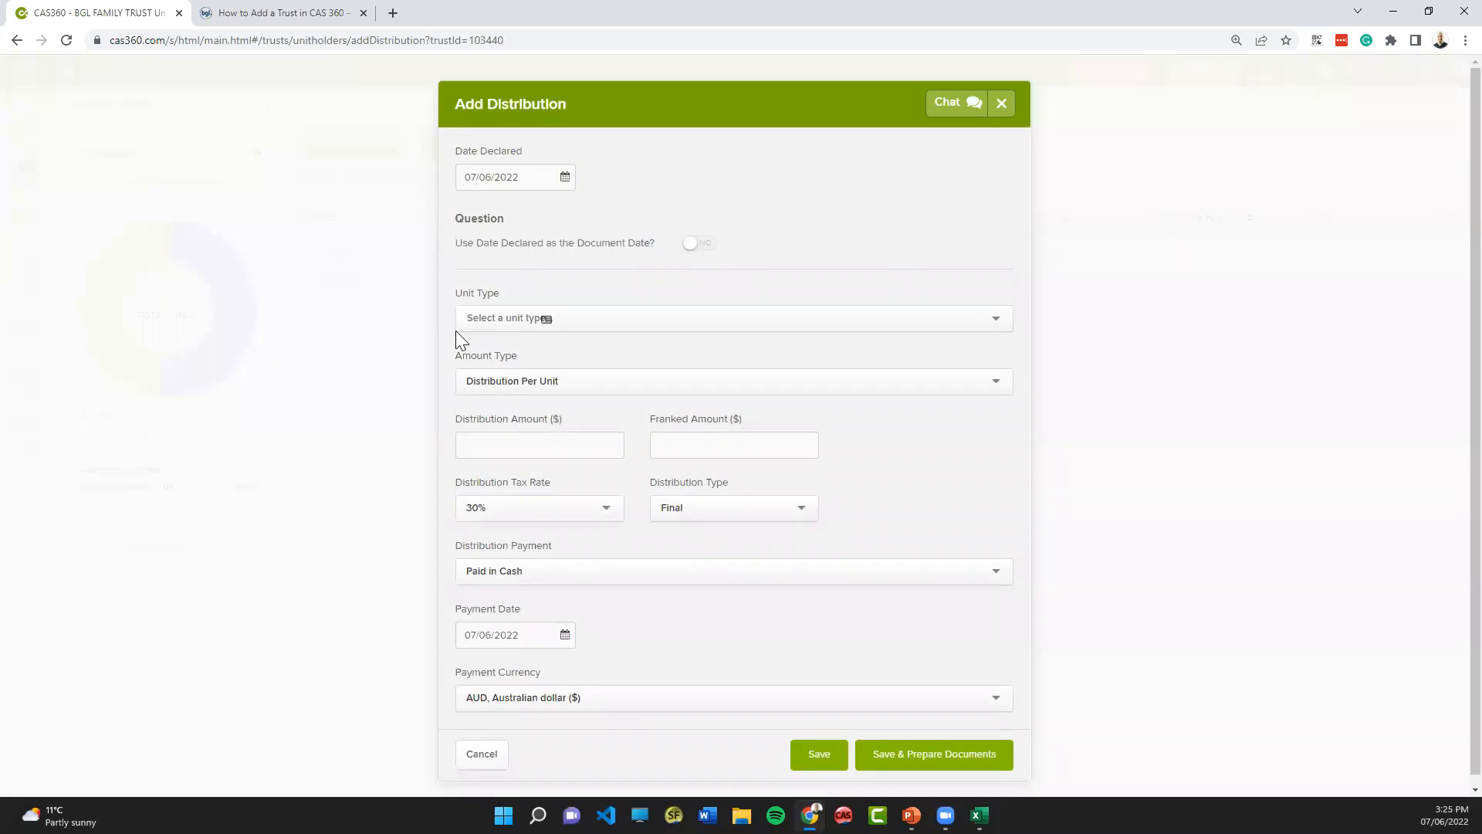
click(487, 327)
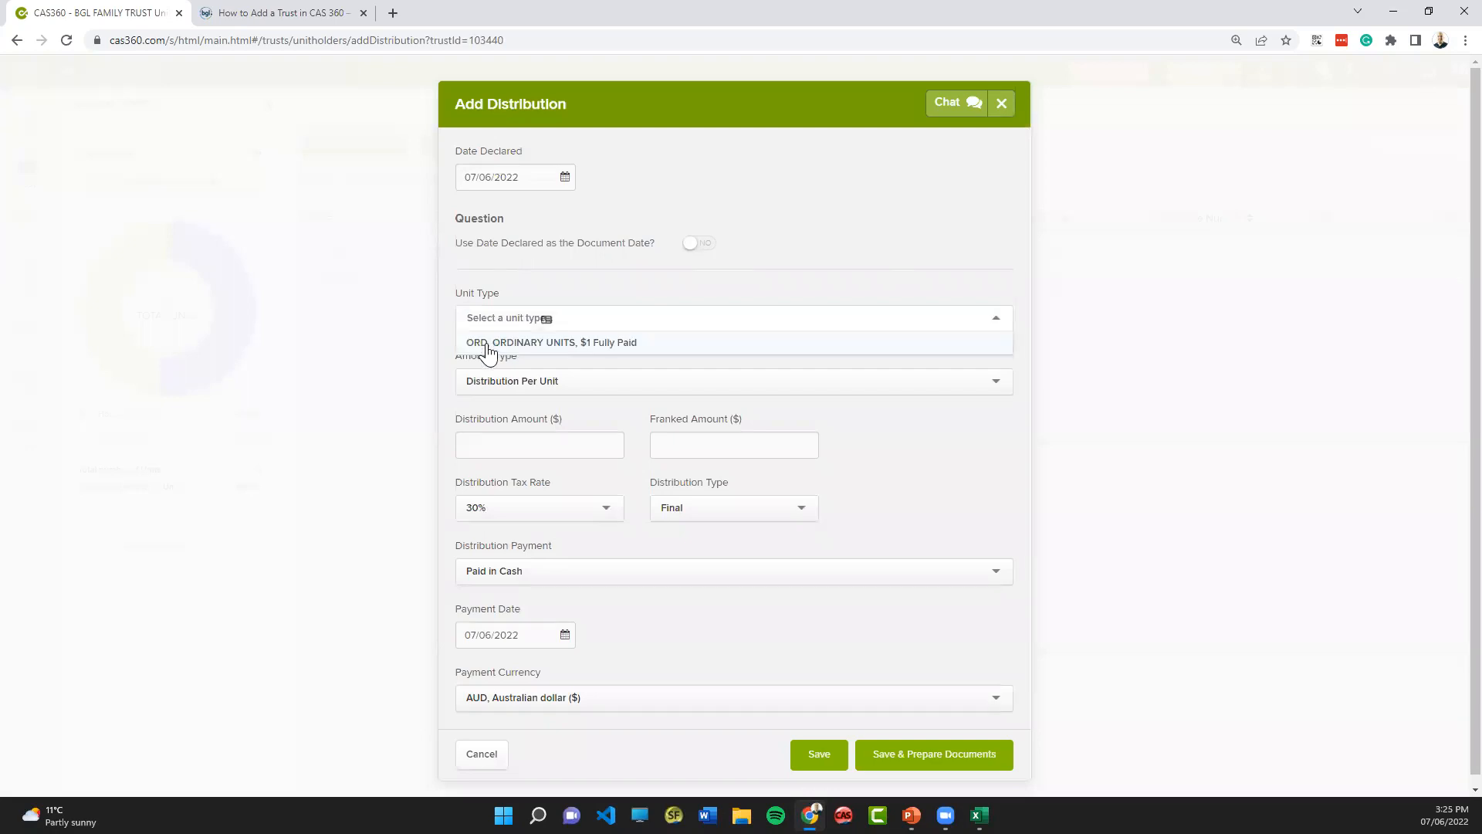
click(487, 343)
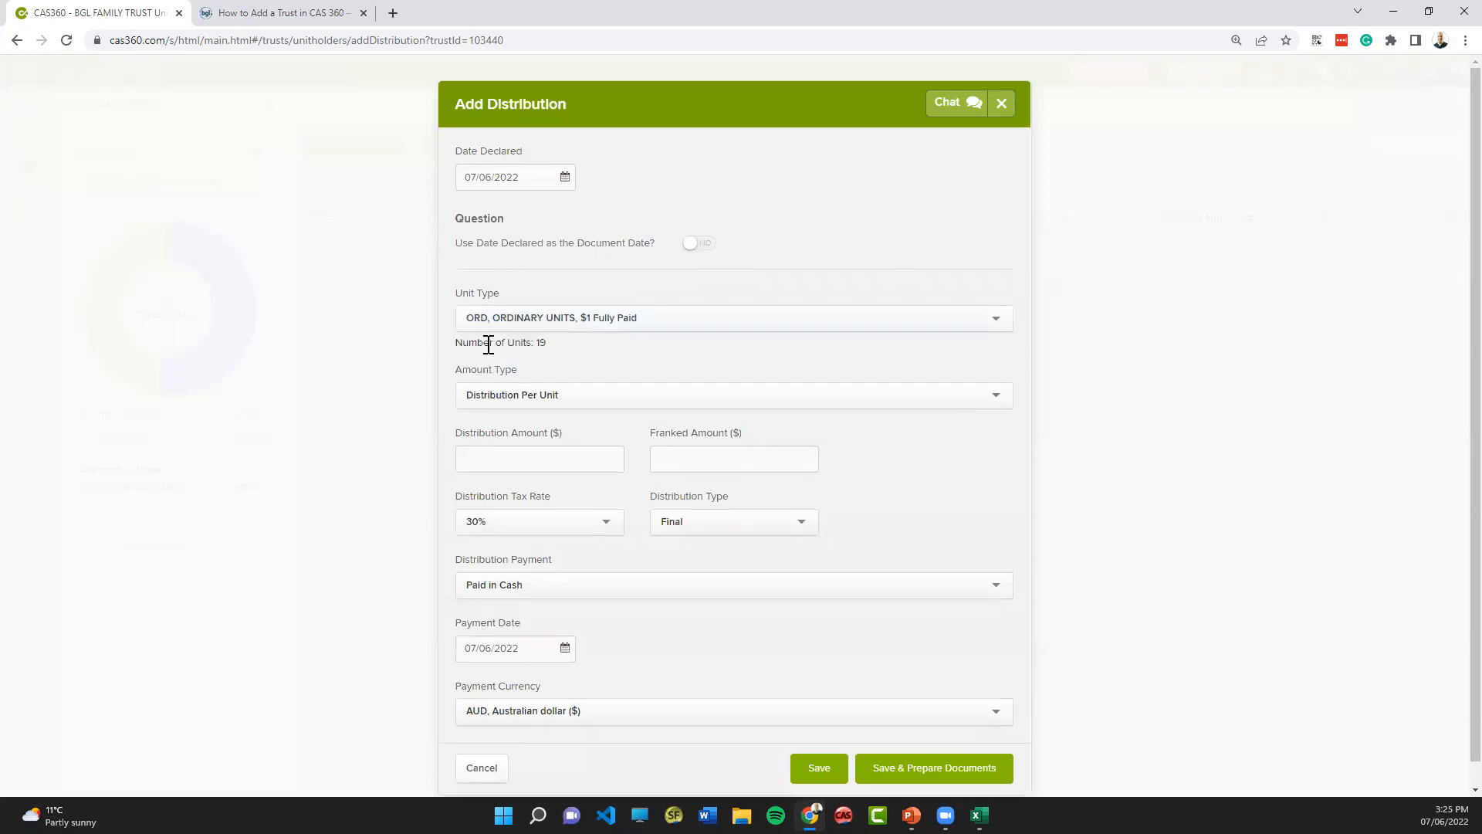
click(490, 396)
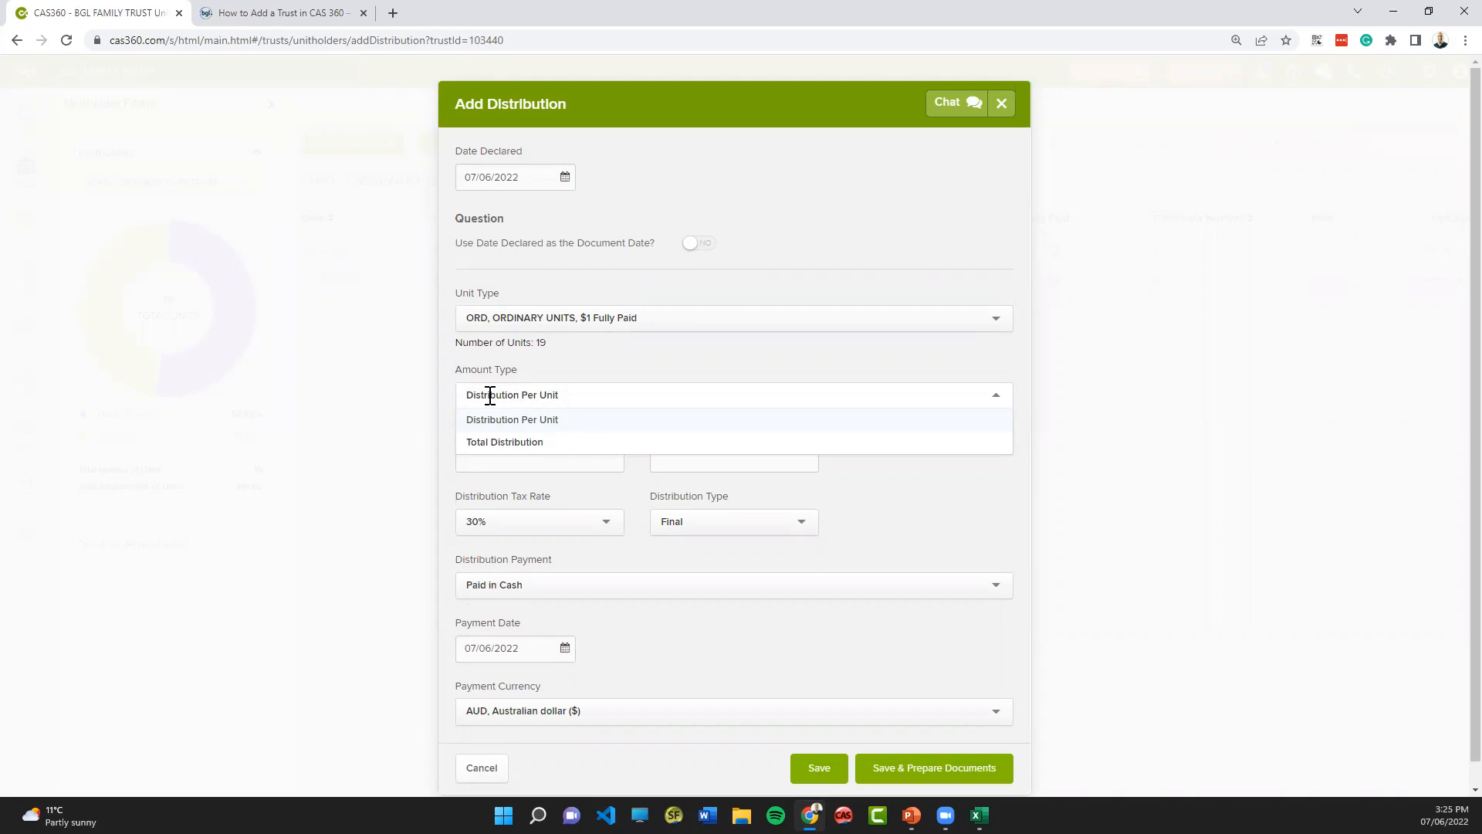
click(498, 441)
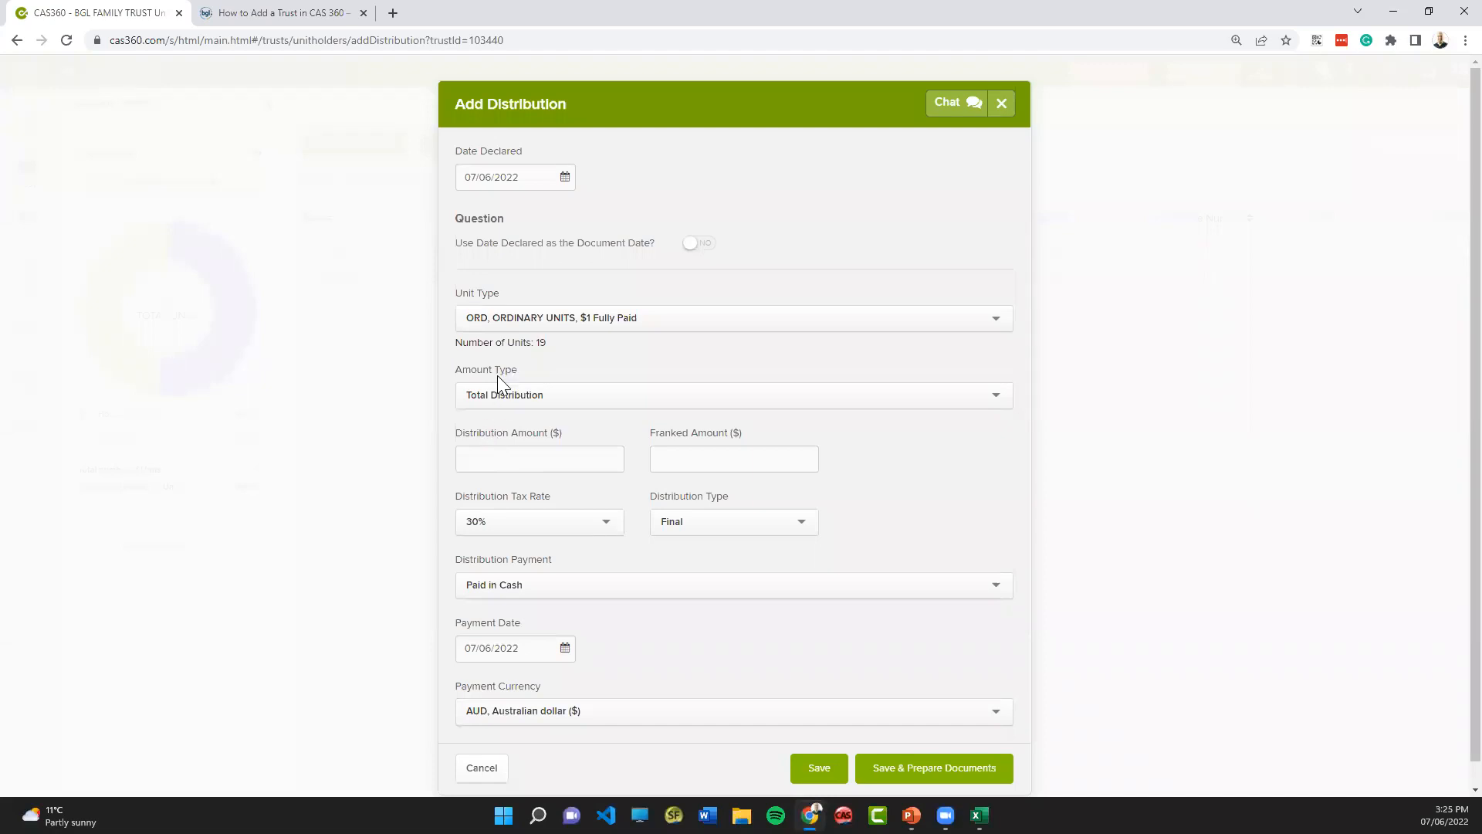
click(492, 402)
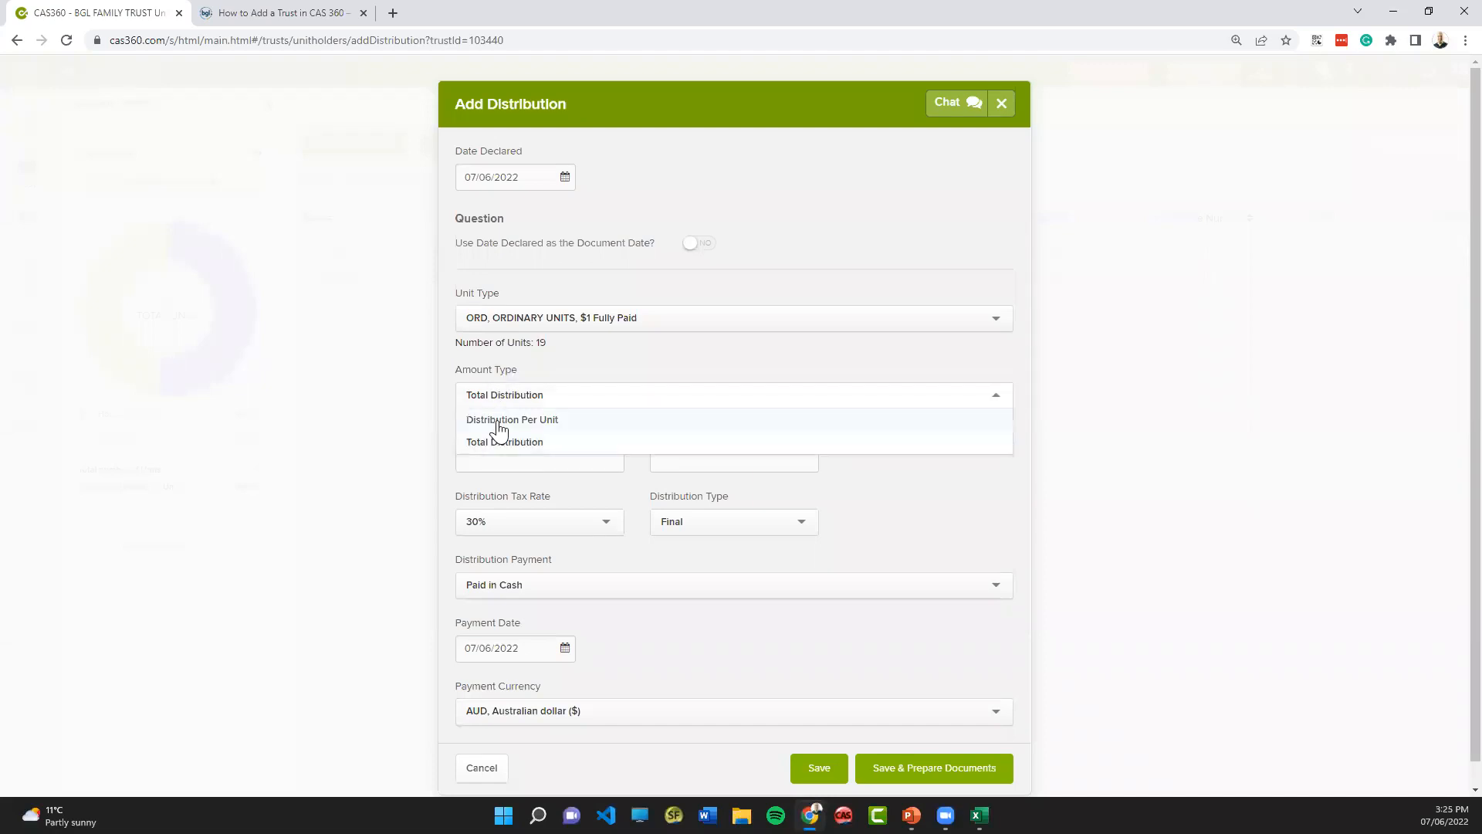
click(498, 423)
- Set the distribution amount to $100, keep the distribution type Final, and save the distribution with its documents prepared
click(523, 456)
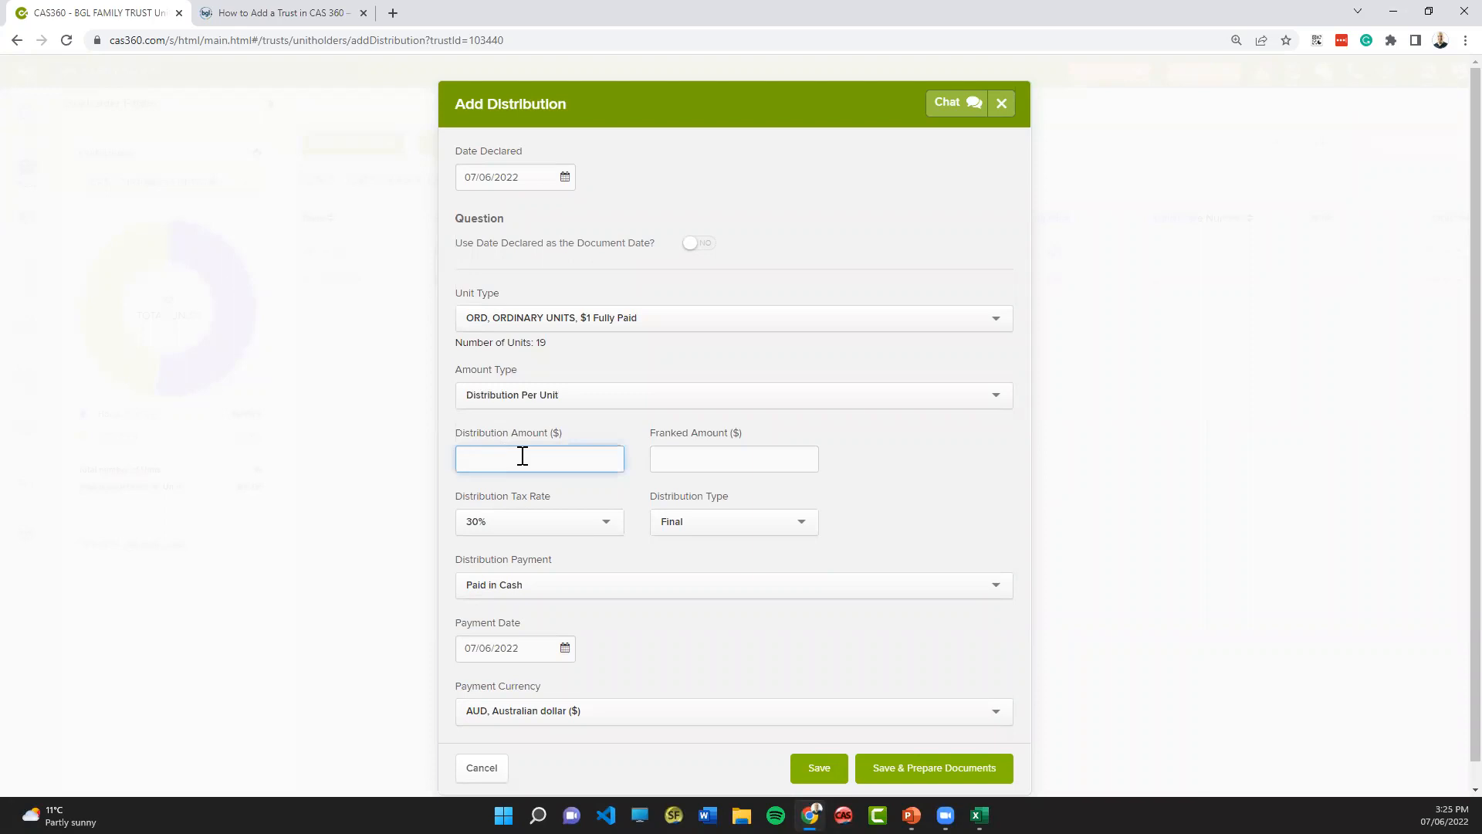
text(100)
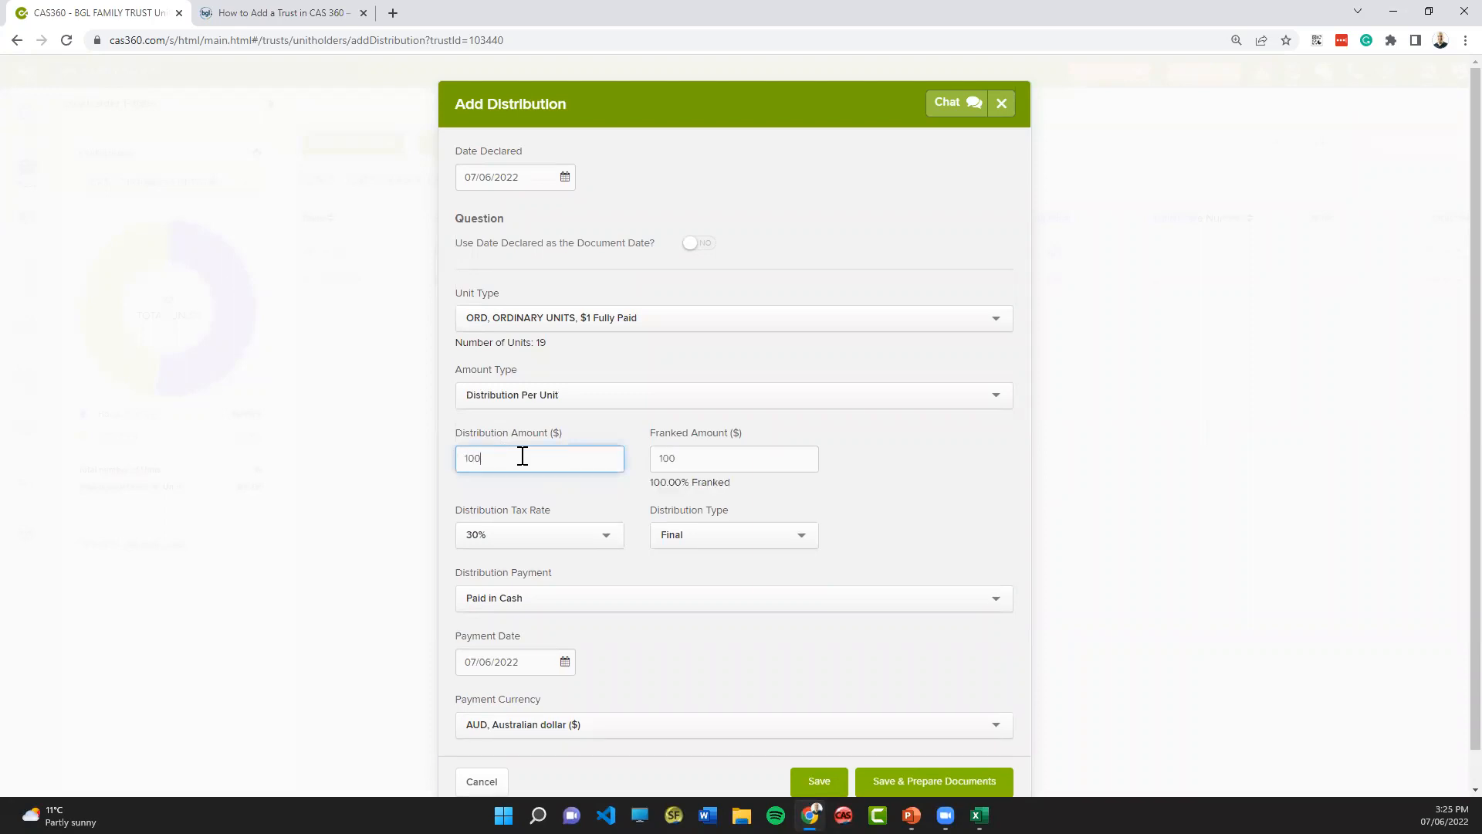
scroll(547, 494, down, 1)
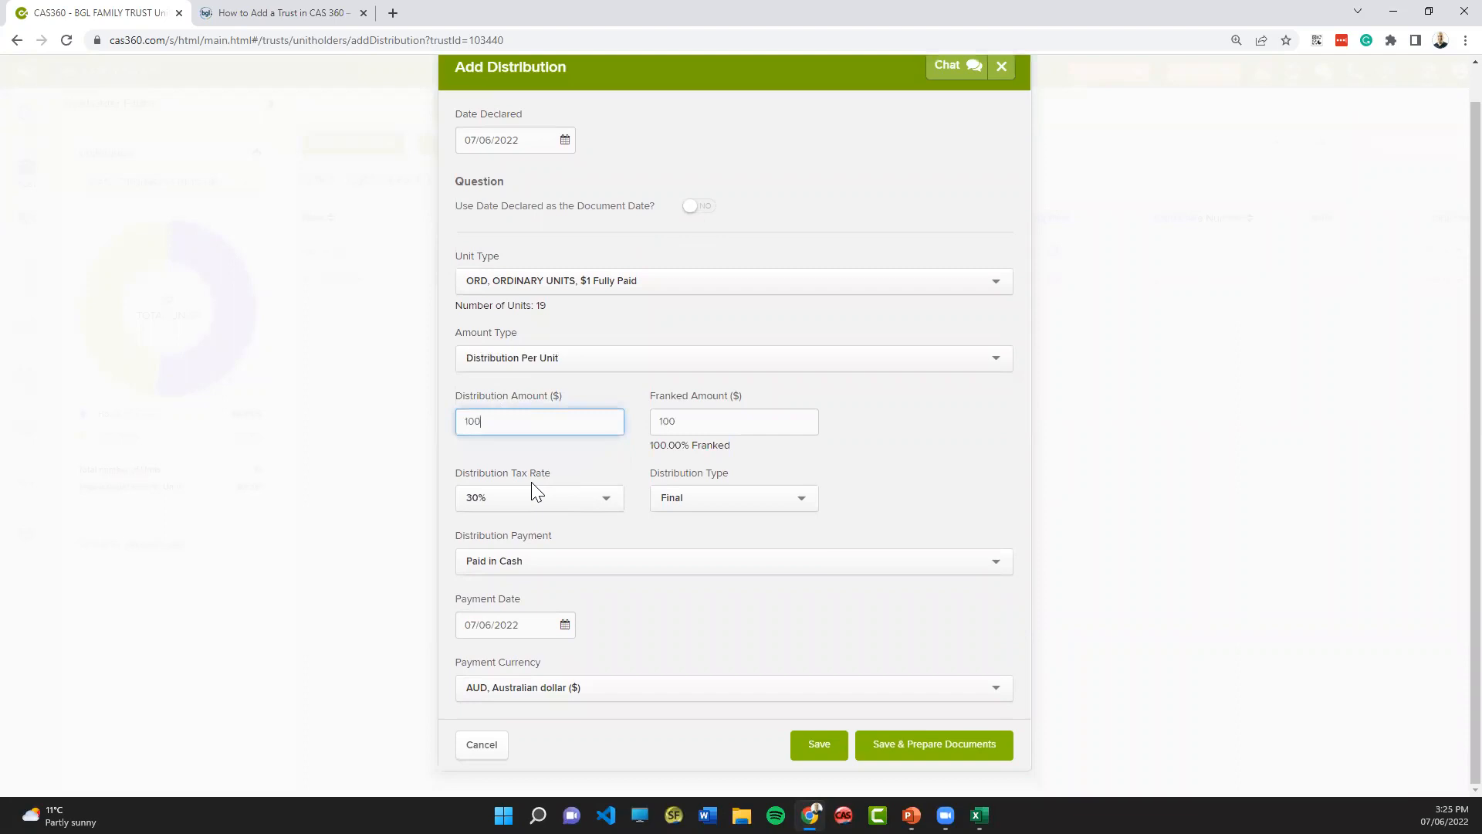
click(715, 497)
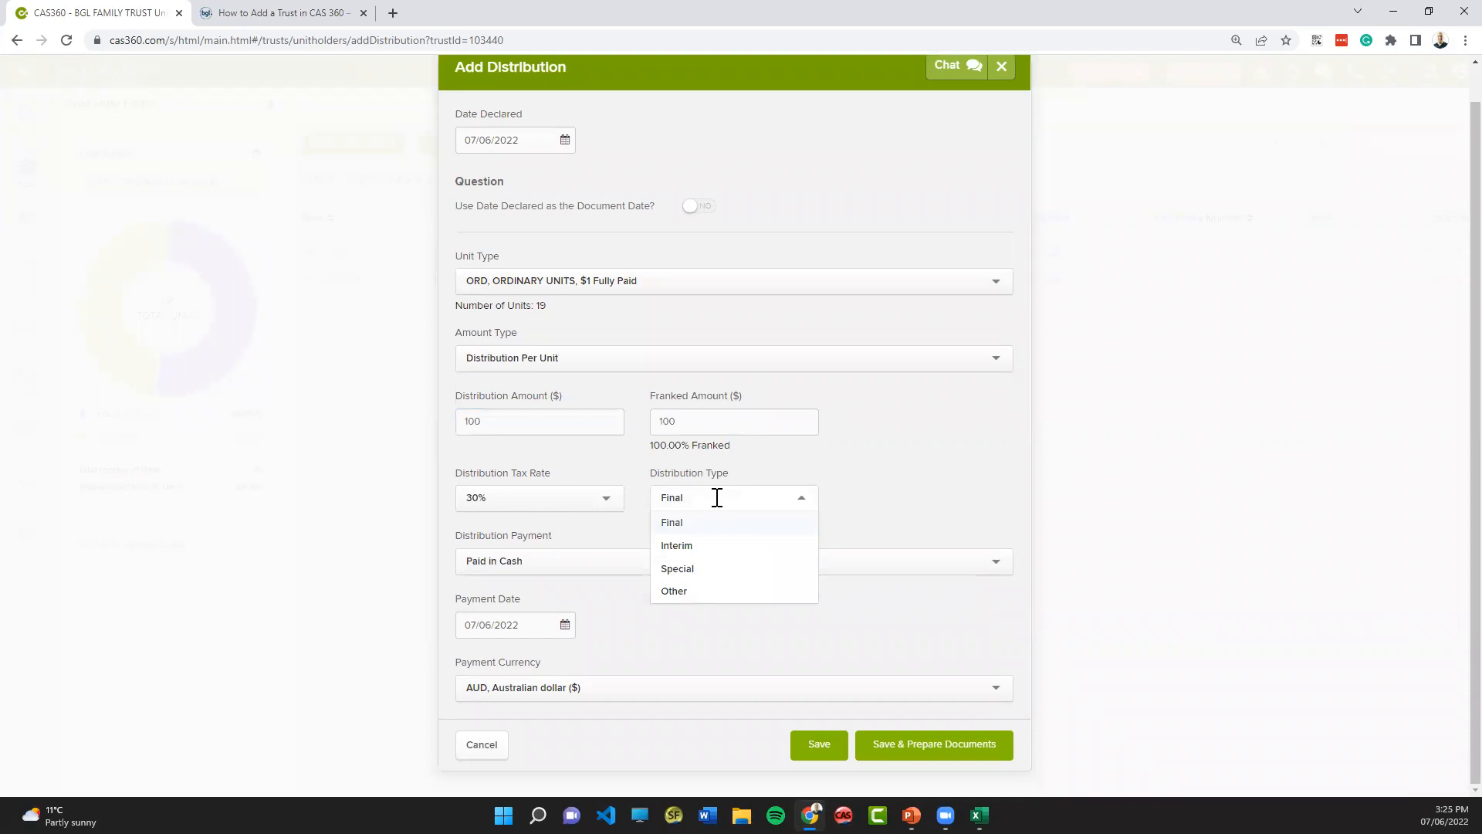
click(716, 500)
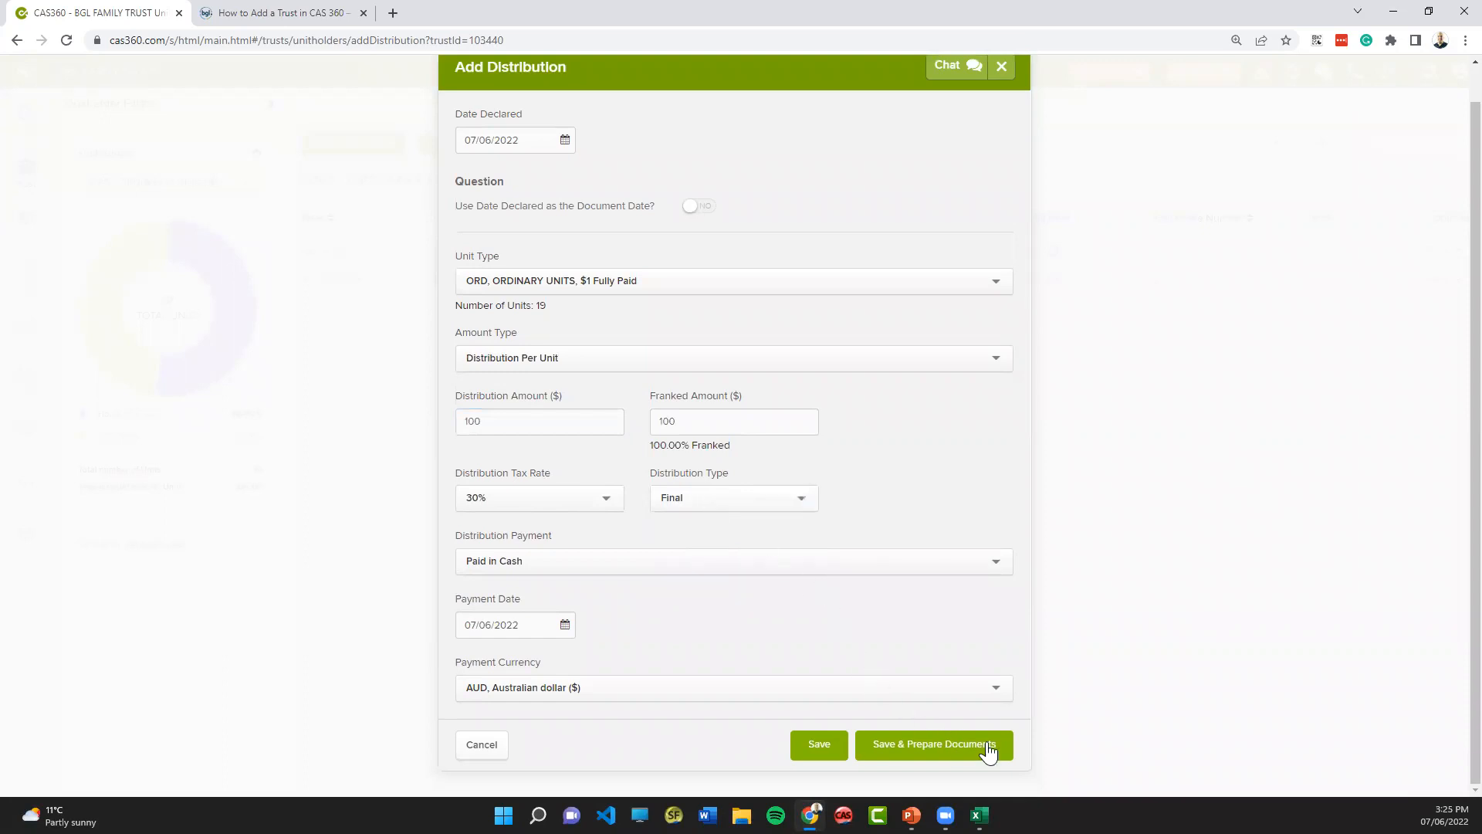
click(957, 753)
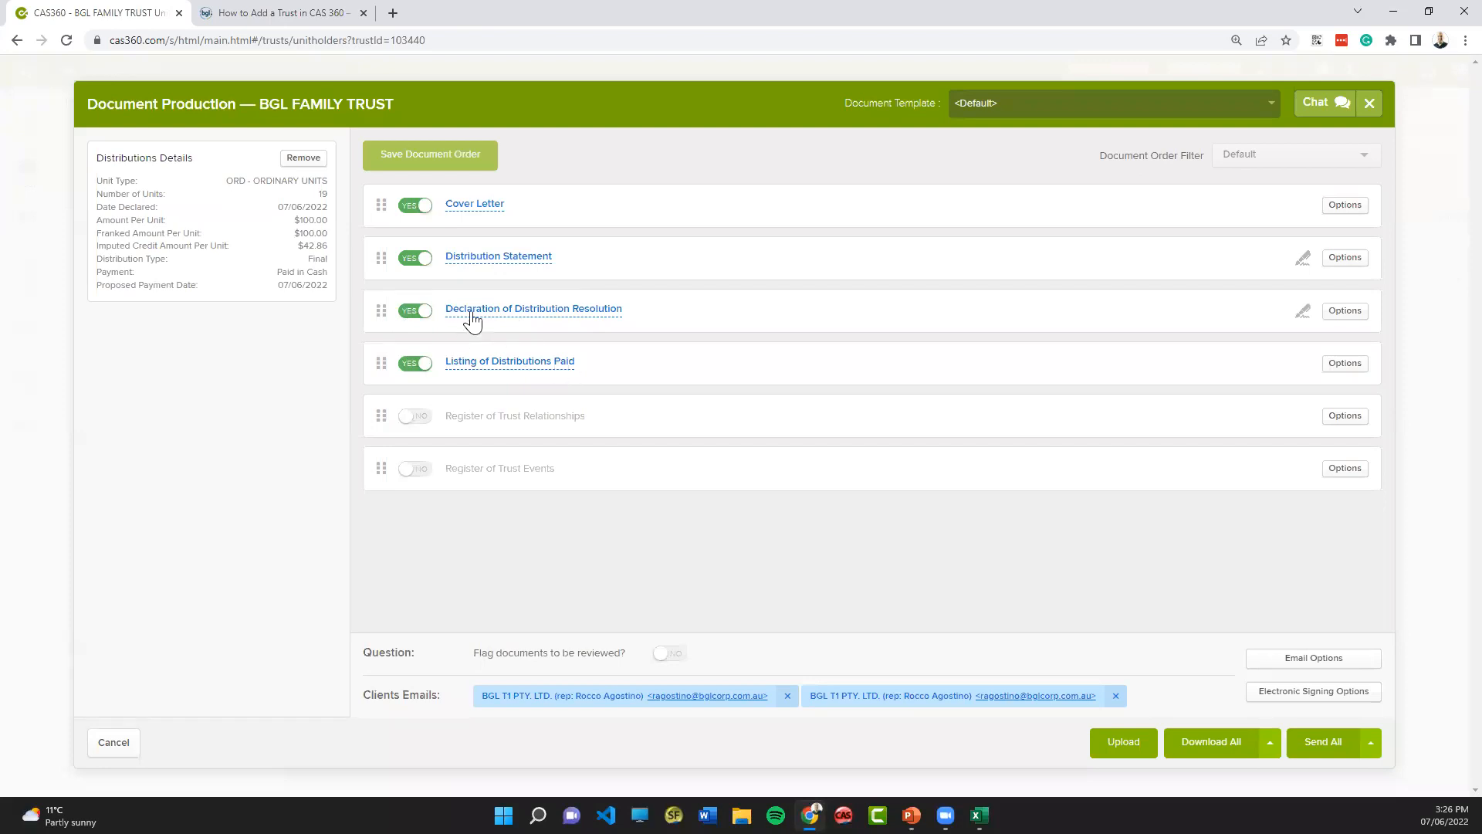
- Preview the Distribution Statement for both unitholders, checking each page, and close the preview
click(490, 260)
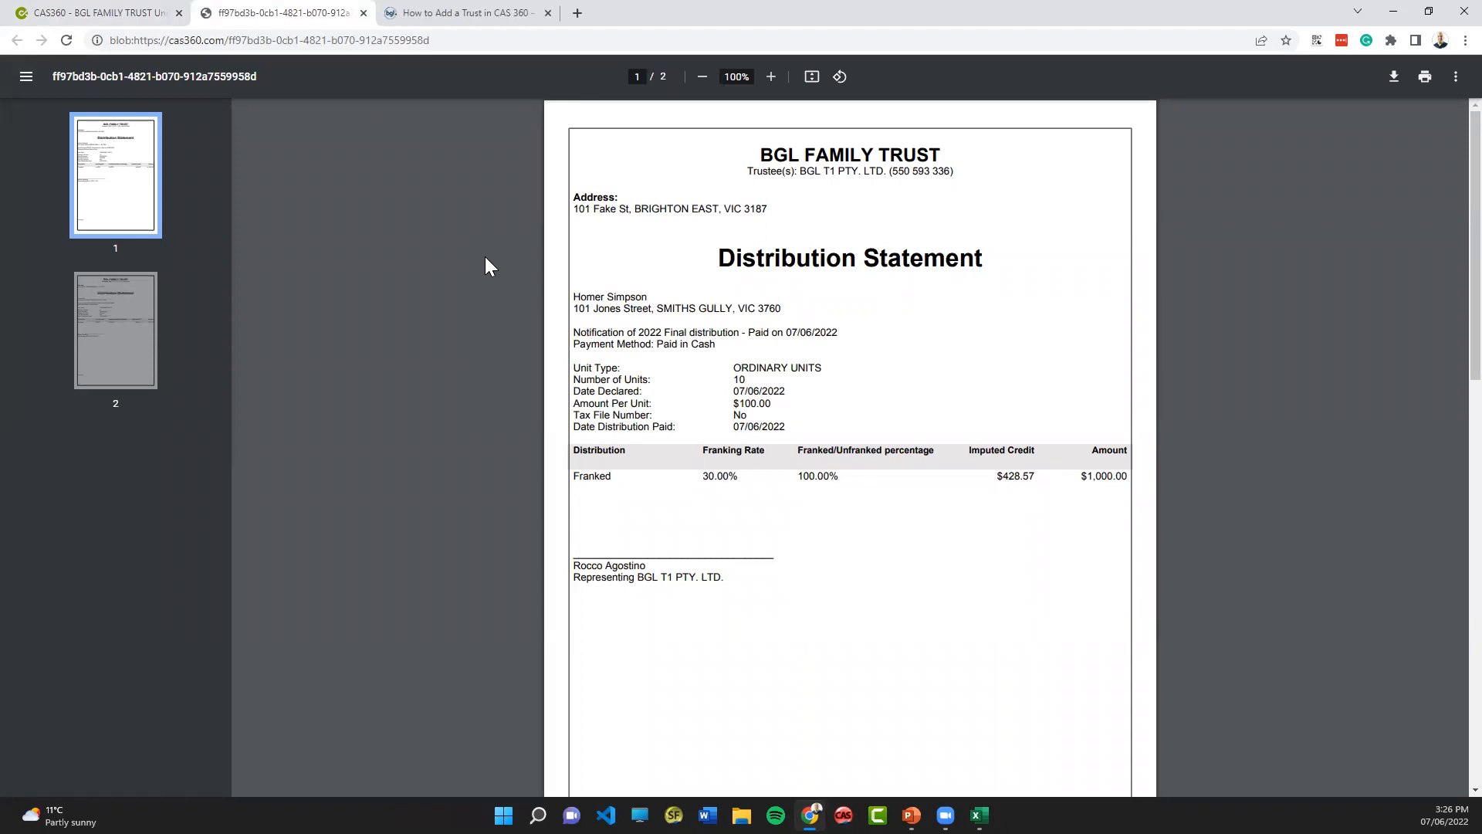
scroll(818, 409, down, 9)
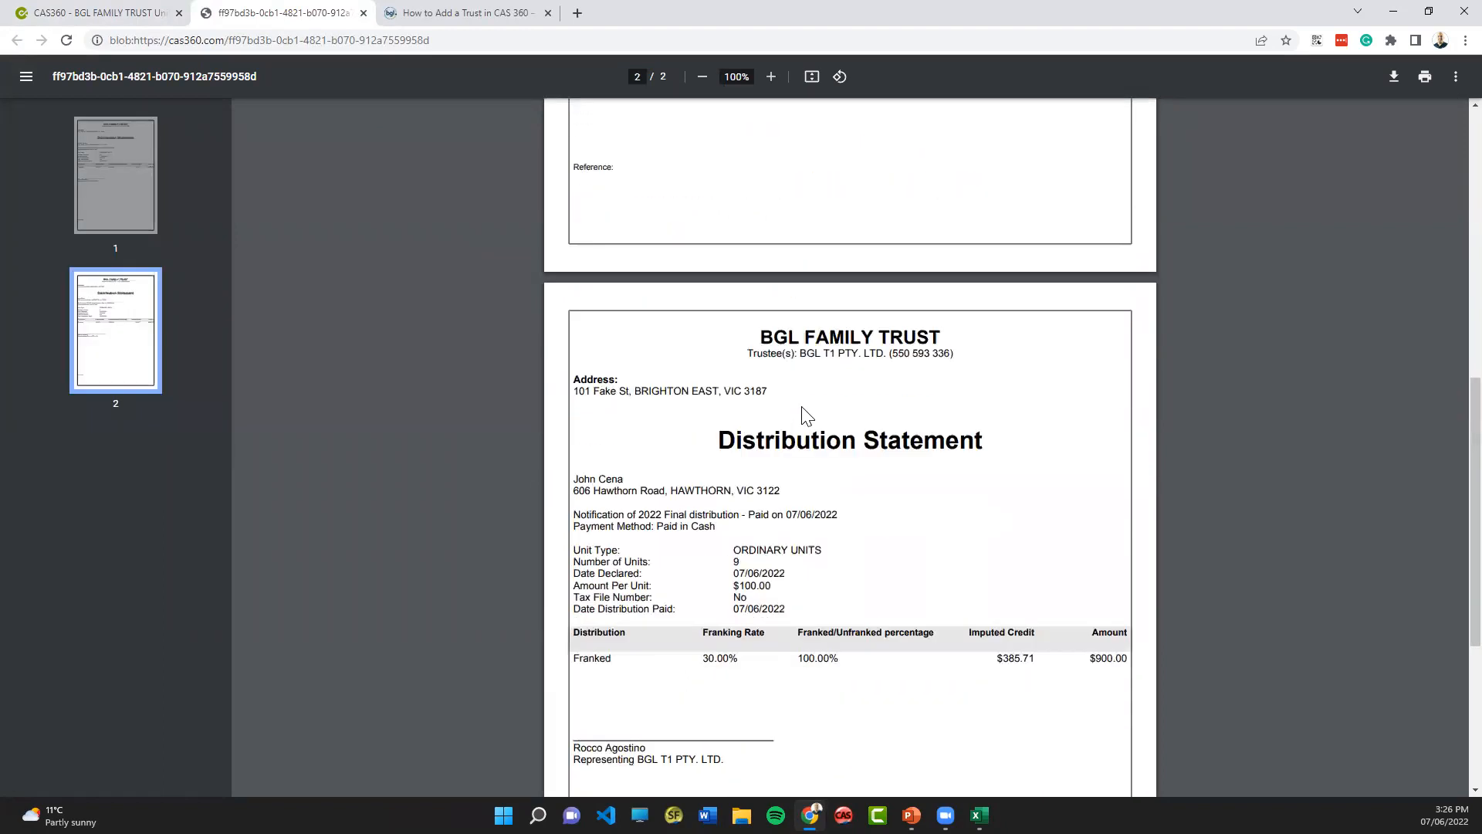
scroll(662, 469, down, 2)
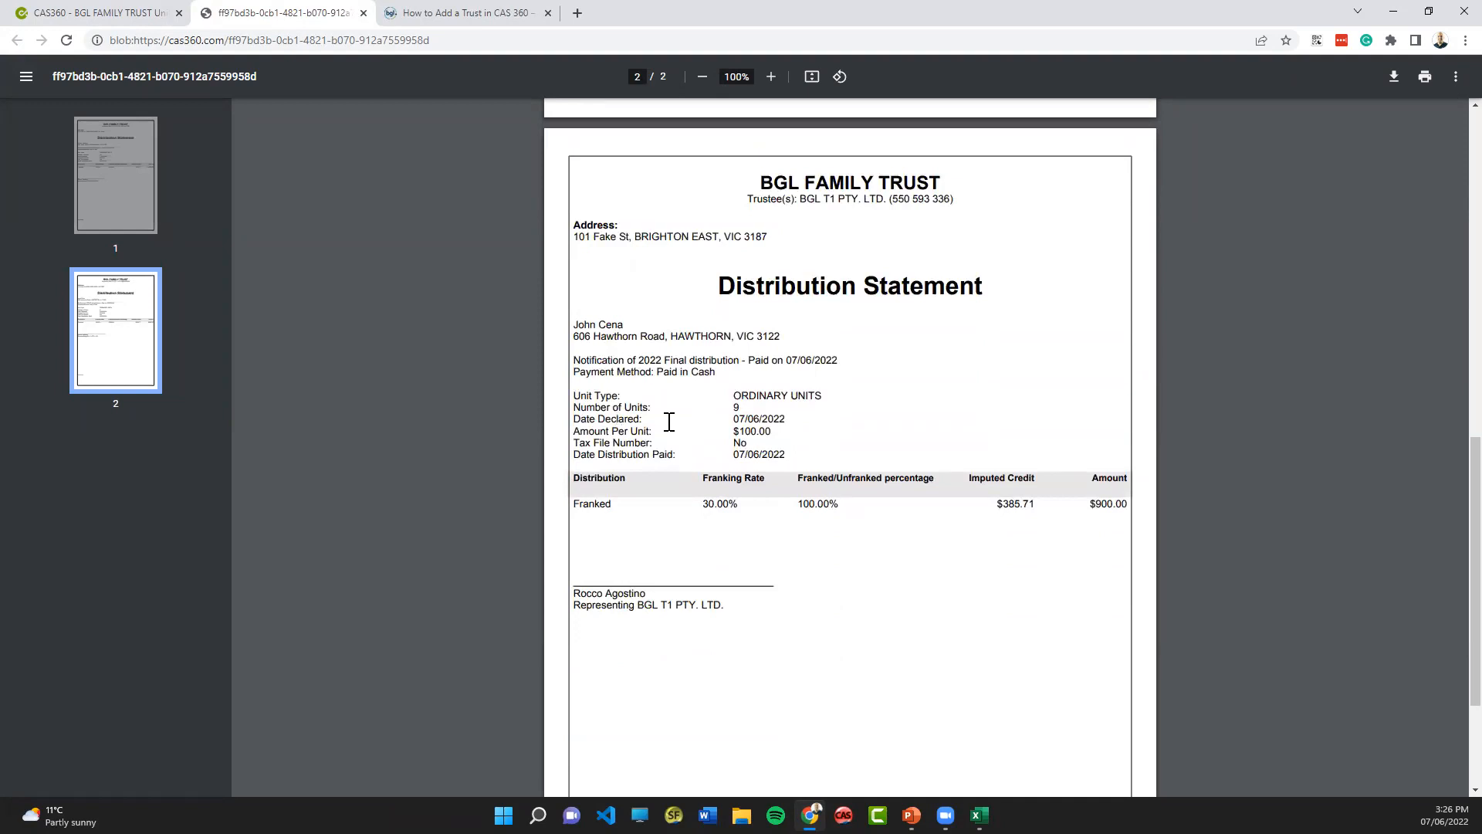
scroll(665, 420, down, 3)
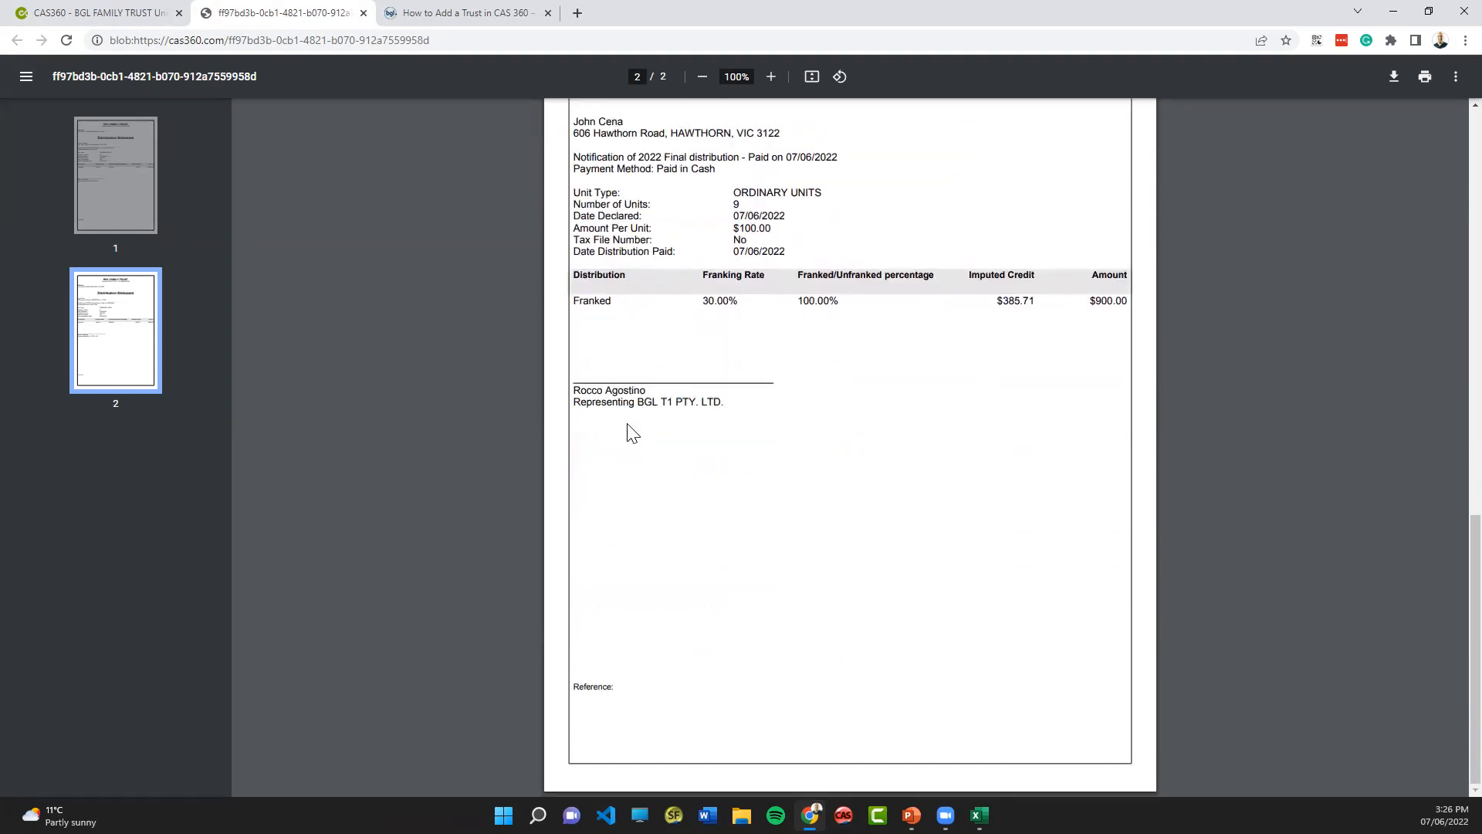
click(364, 13)
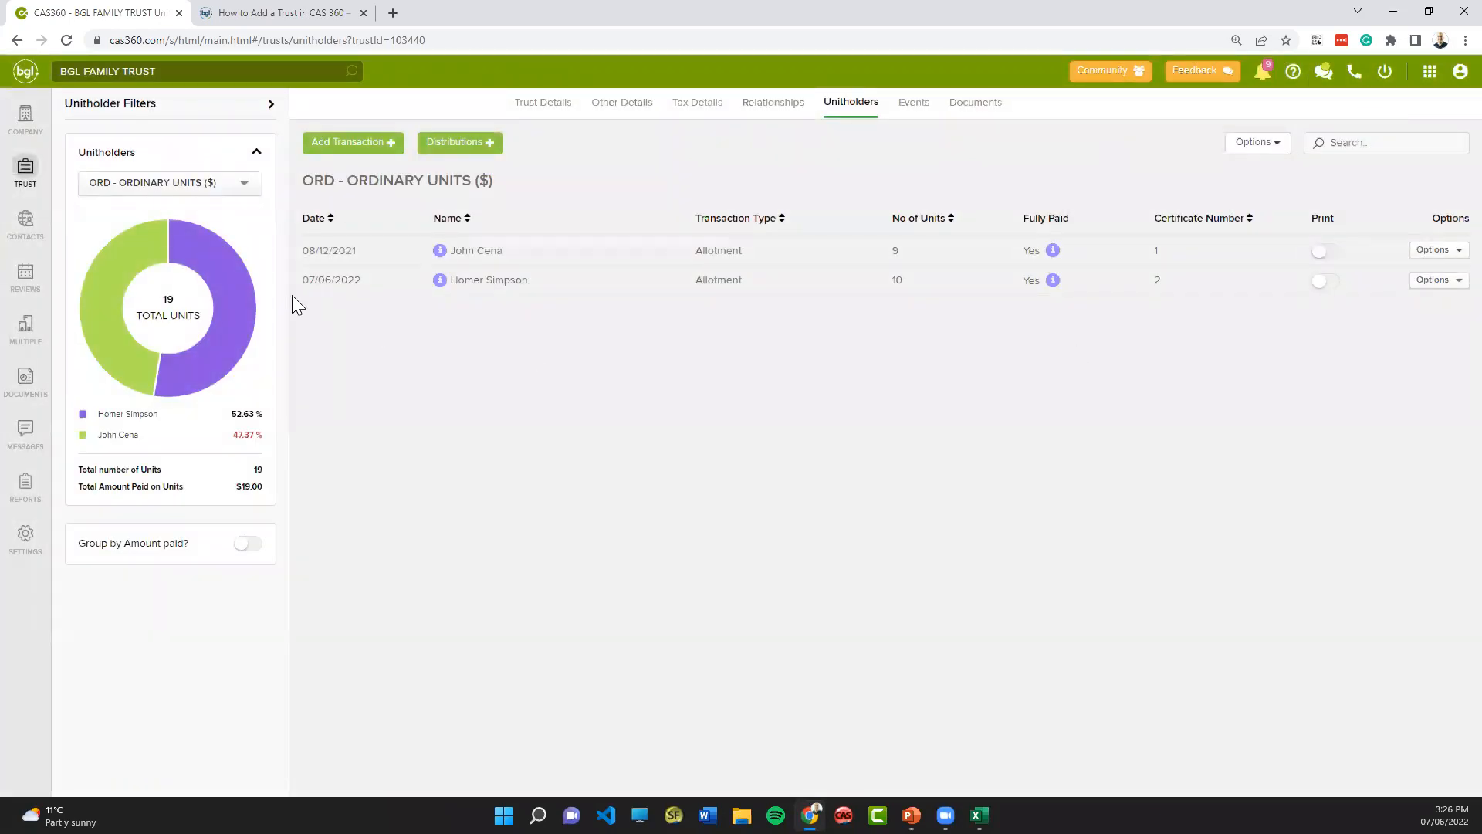
- Open the beneficiaries of CAS Discretionary Trust and view the form for adding beneficiaries without saving anything
click(15, 176)
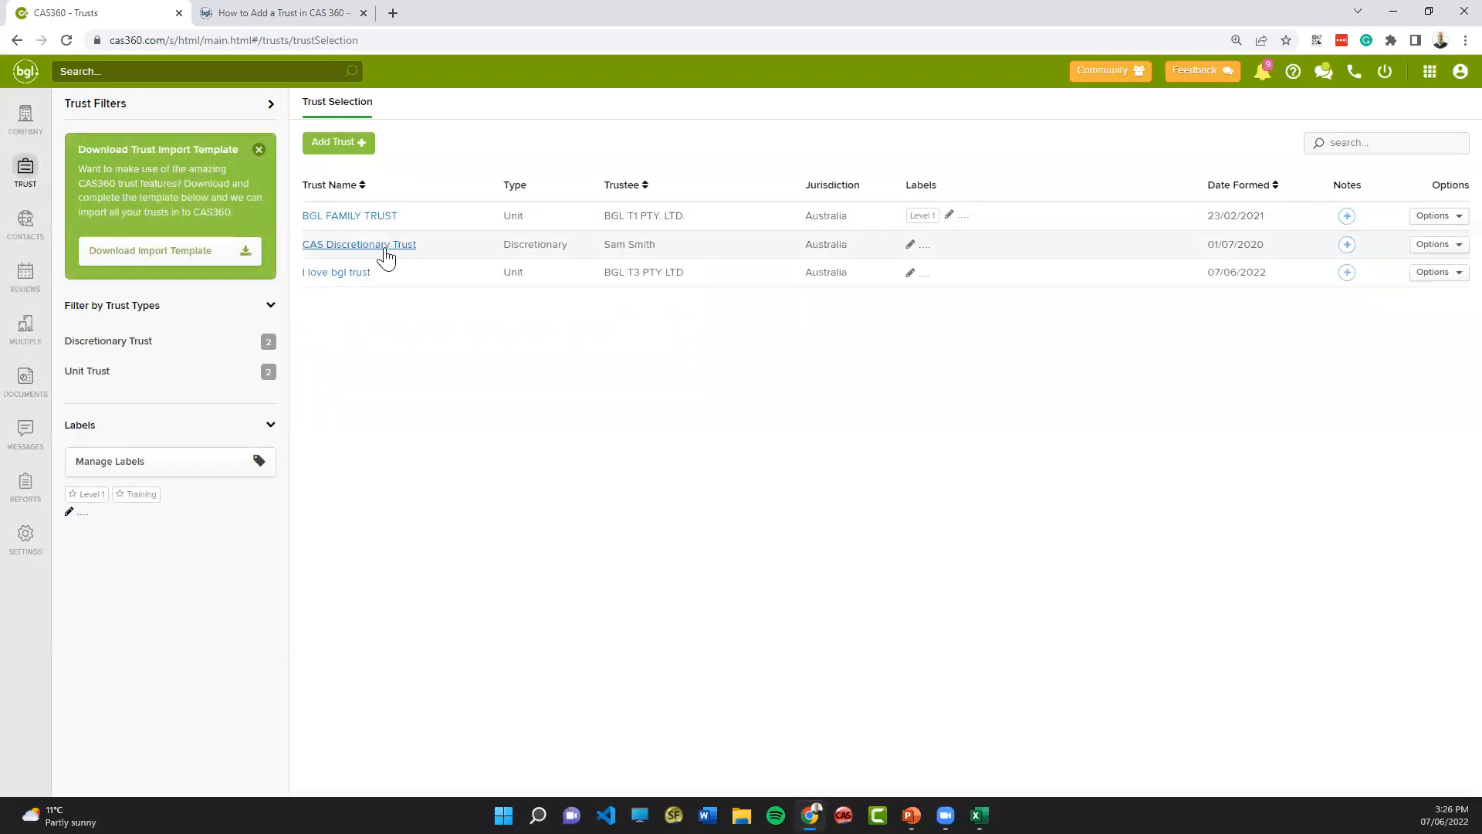
click(384, 246)
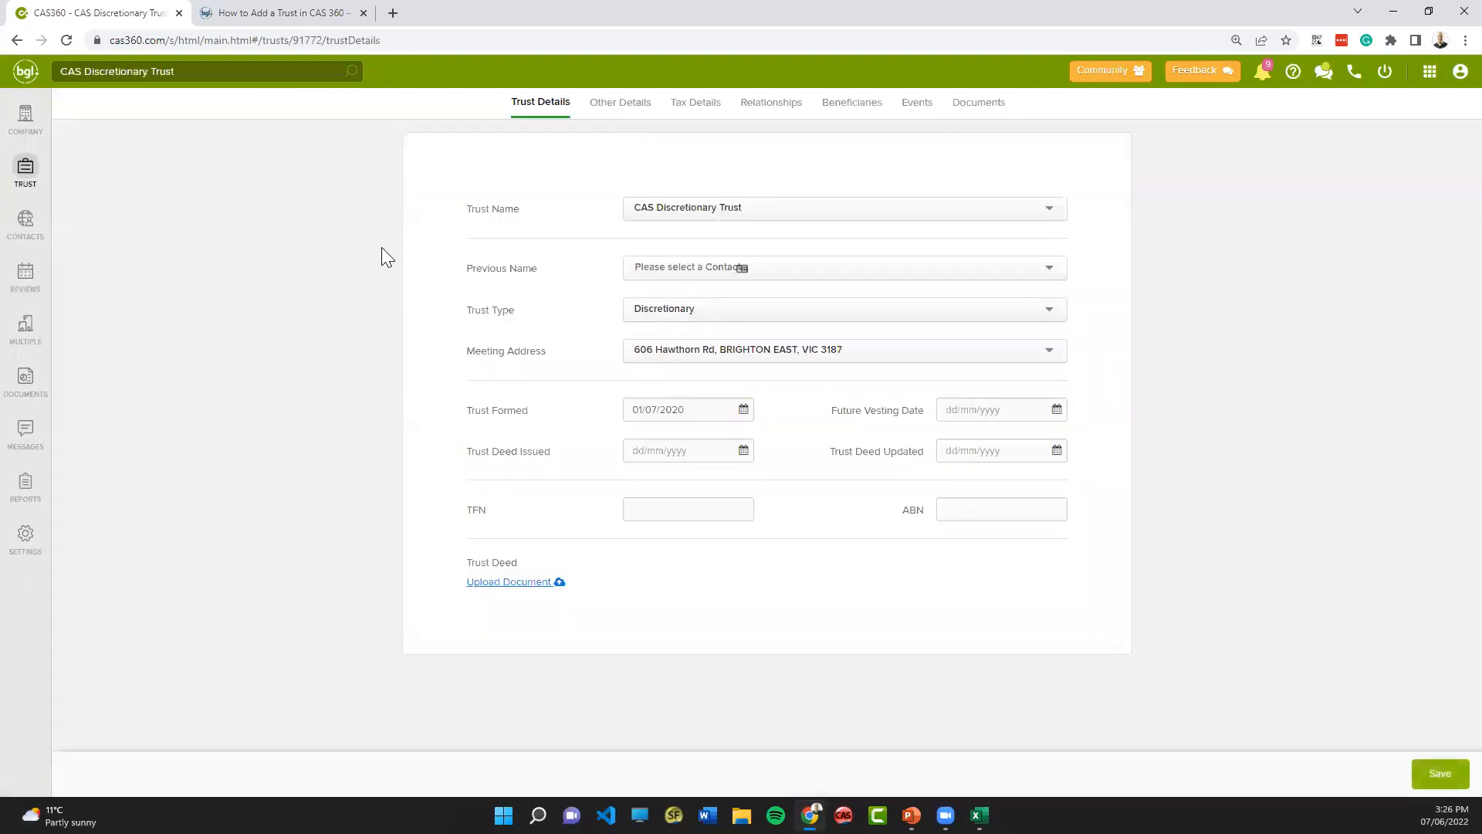
click(854, 116)
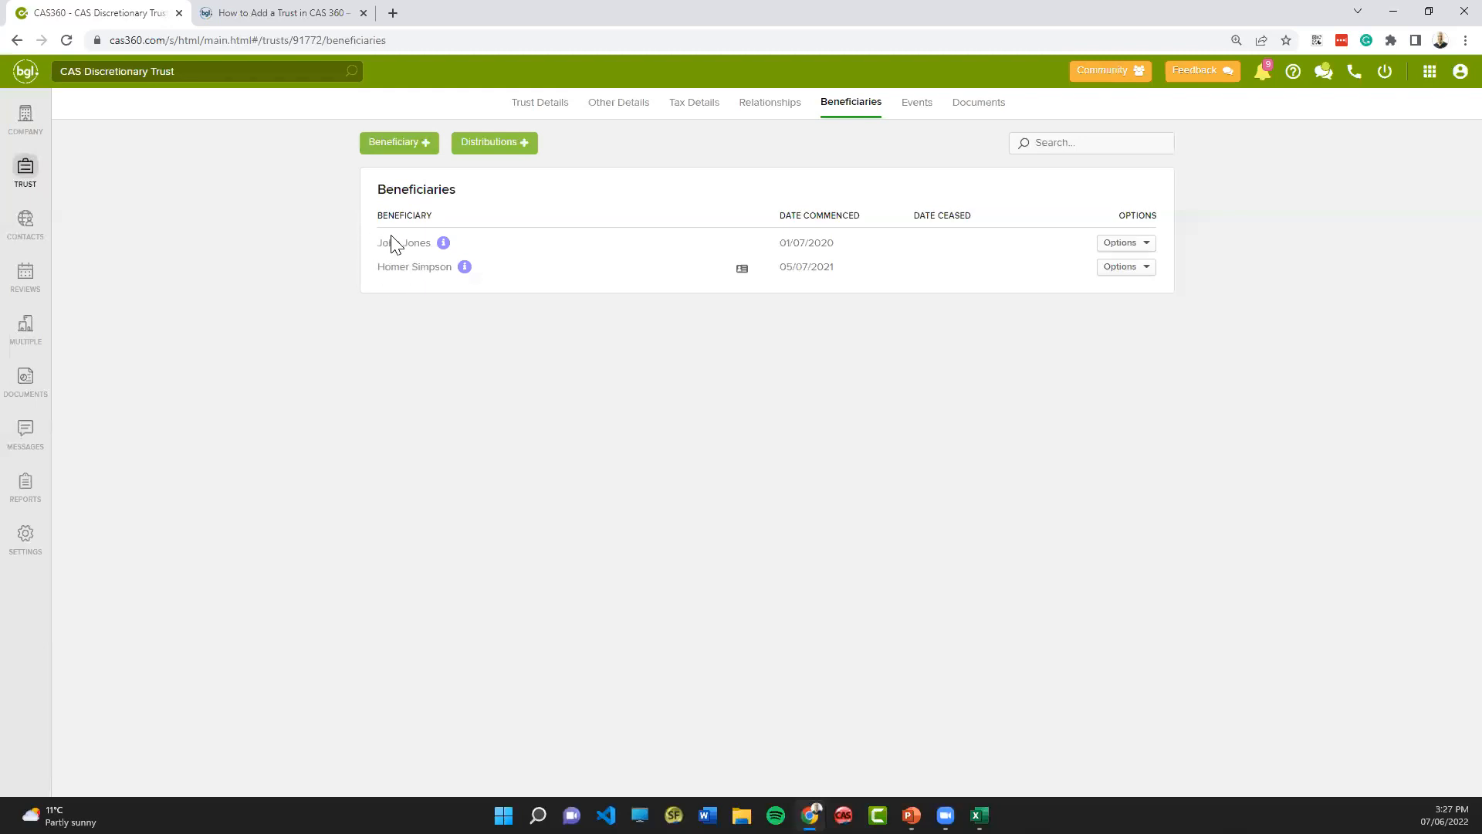
click(395, 153)
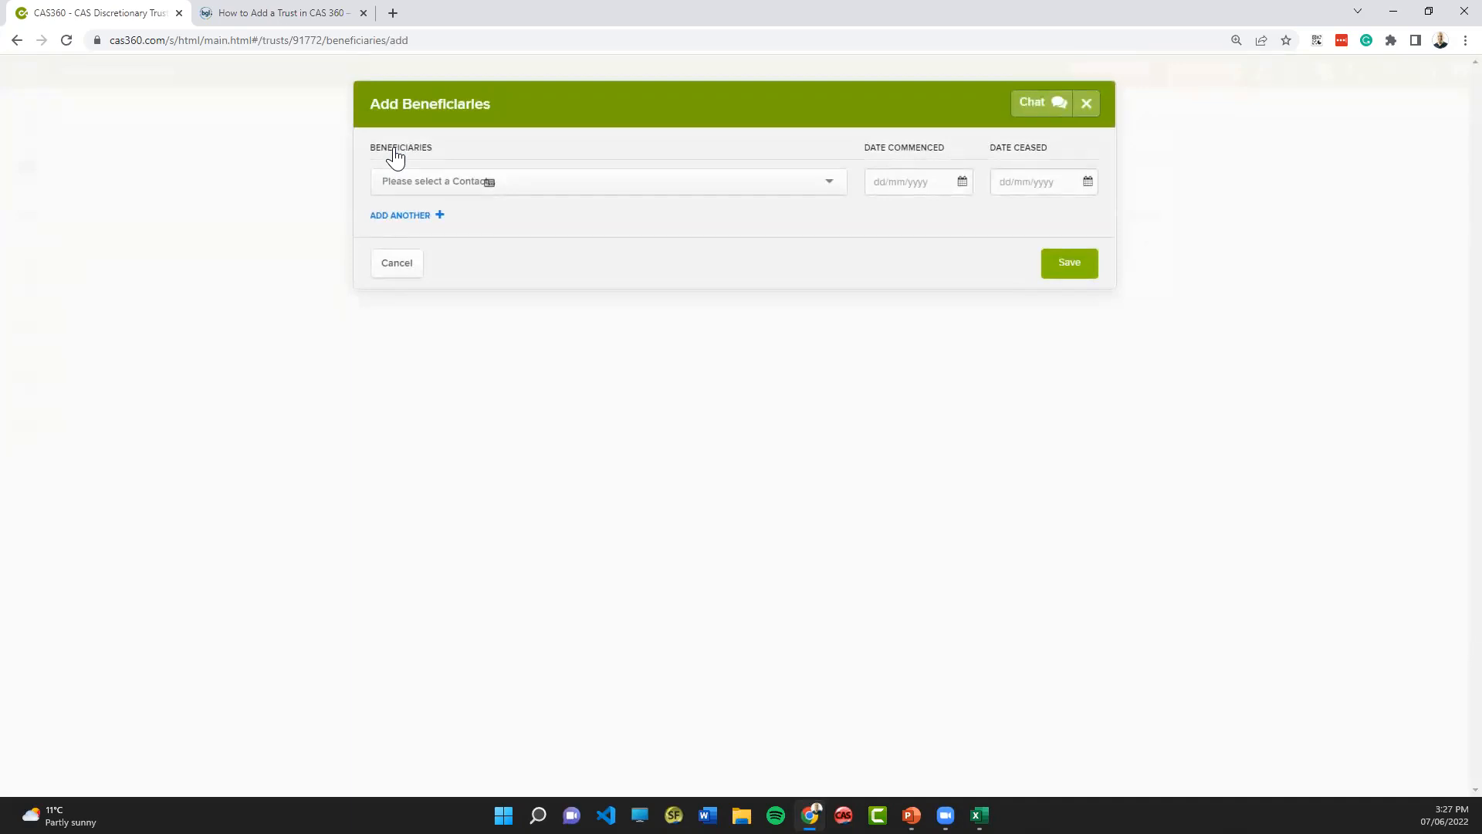
click(381, 267)
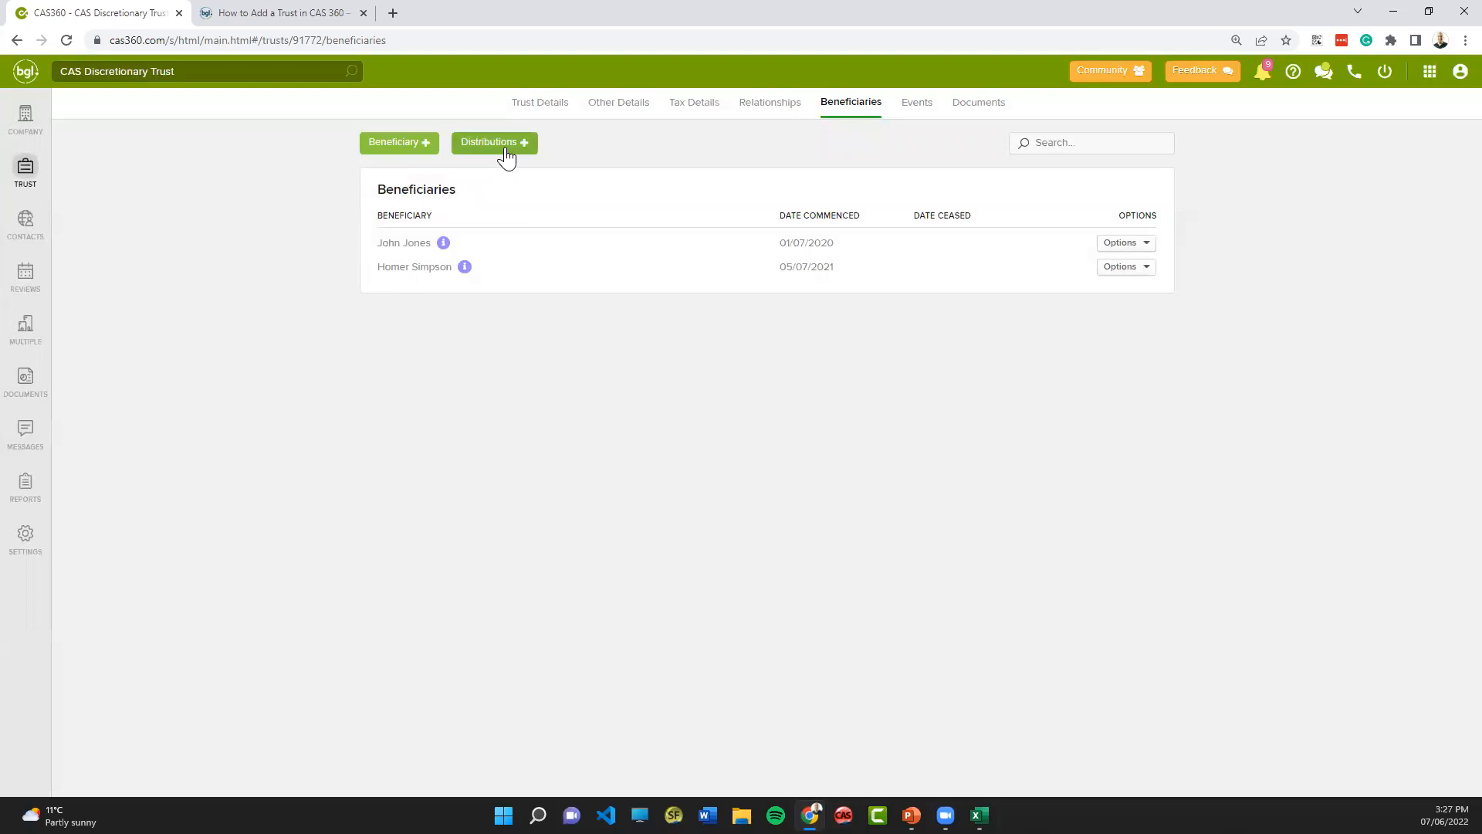
- Start a new discretionary distribution for the trust's beneficiaries, using Australian dollars and the distribution type Distribution by $ amount
click(494, 152)
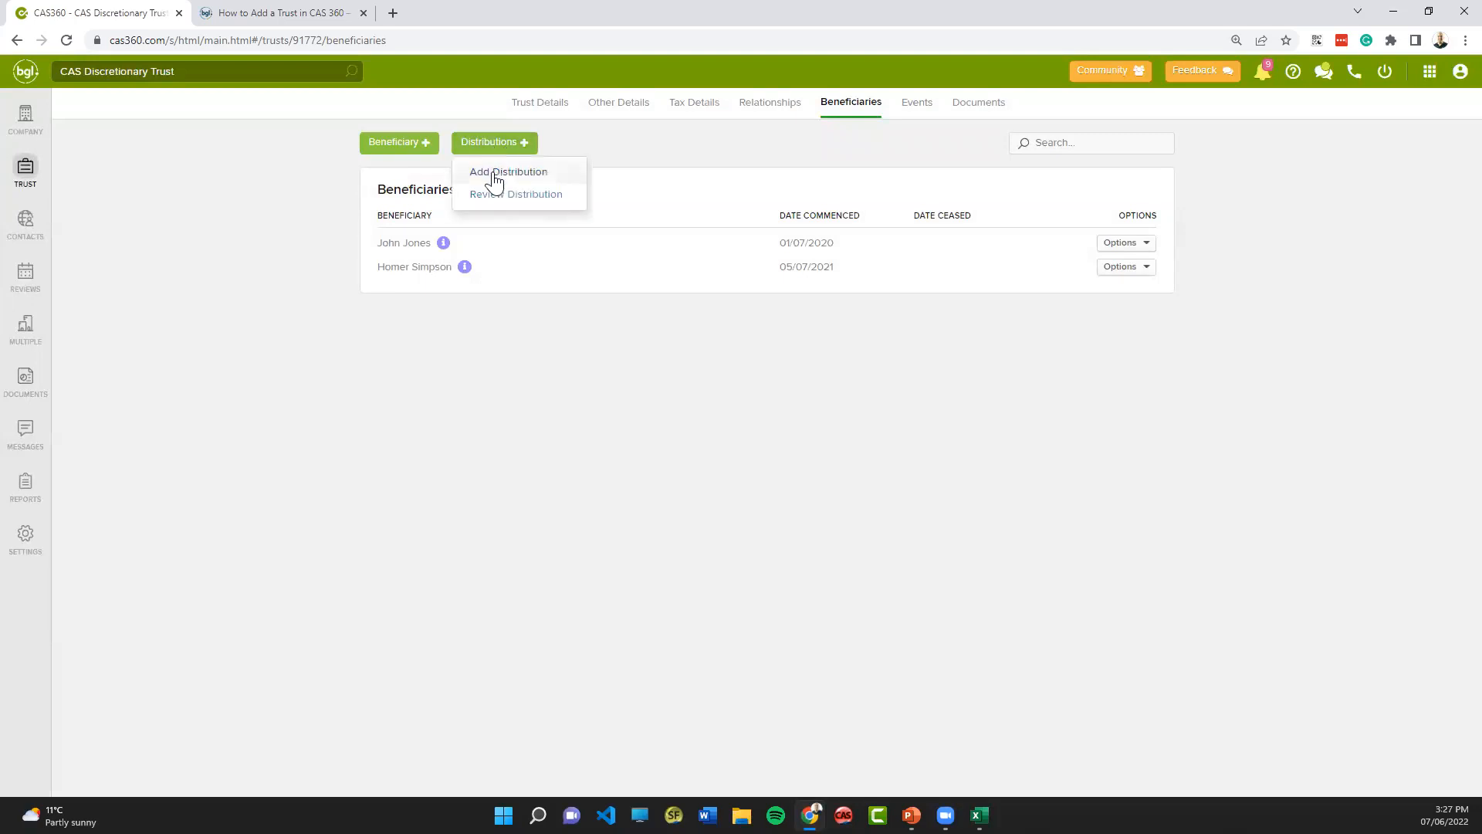
click(495, 173)
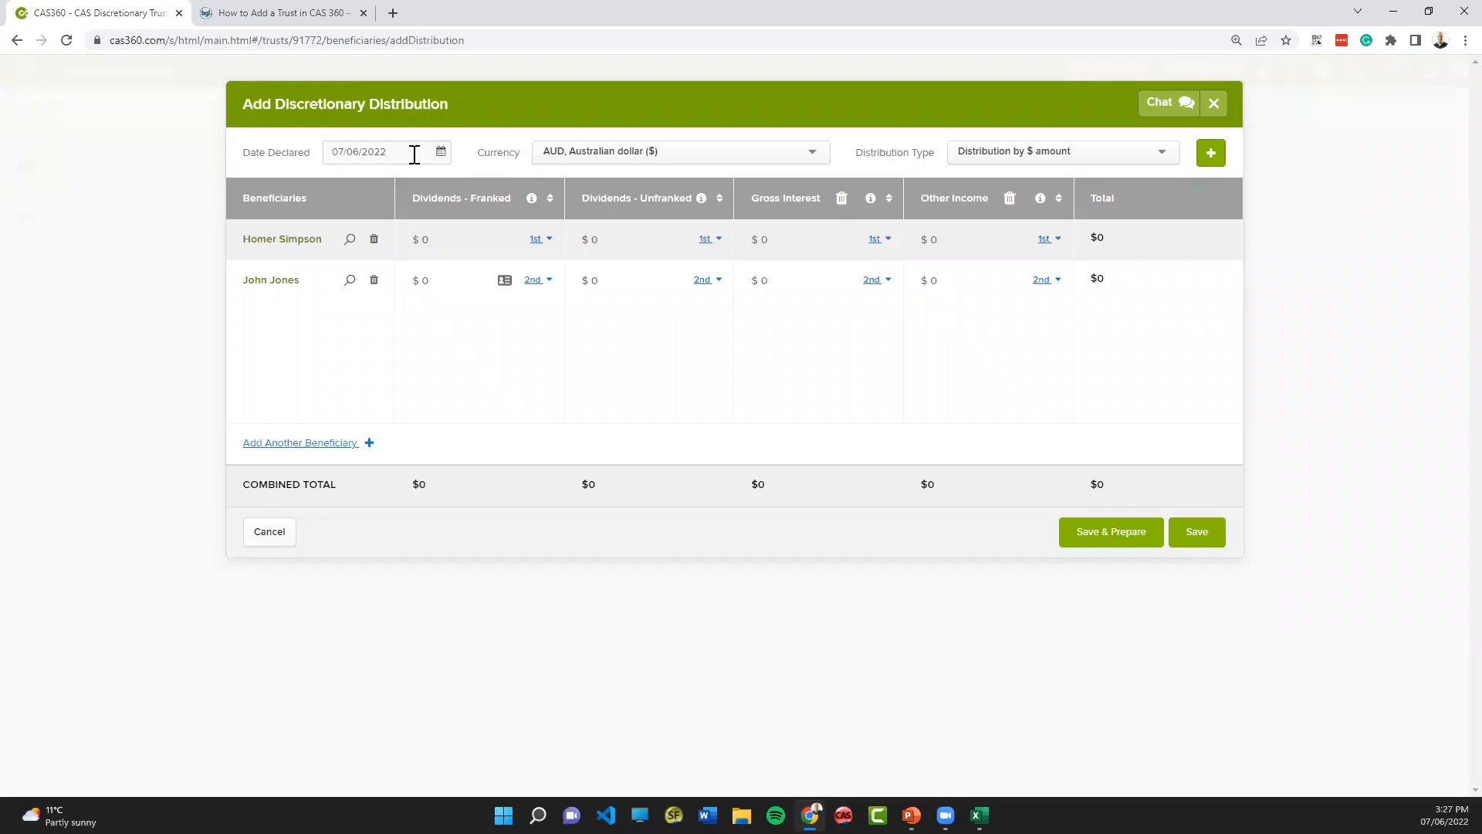
click(820, 155)
click(820, 154)
click(1127, 148)
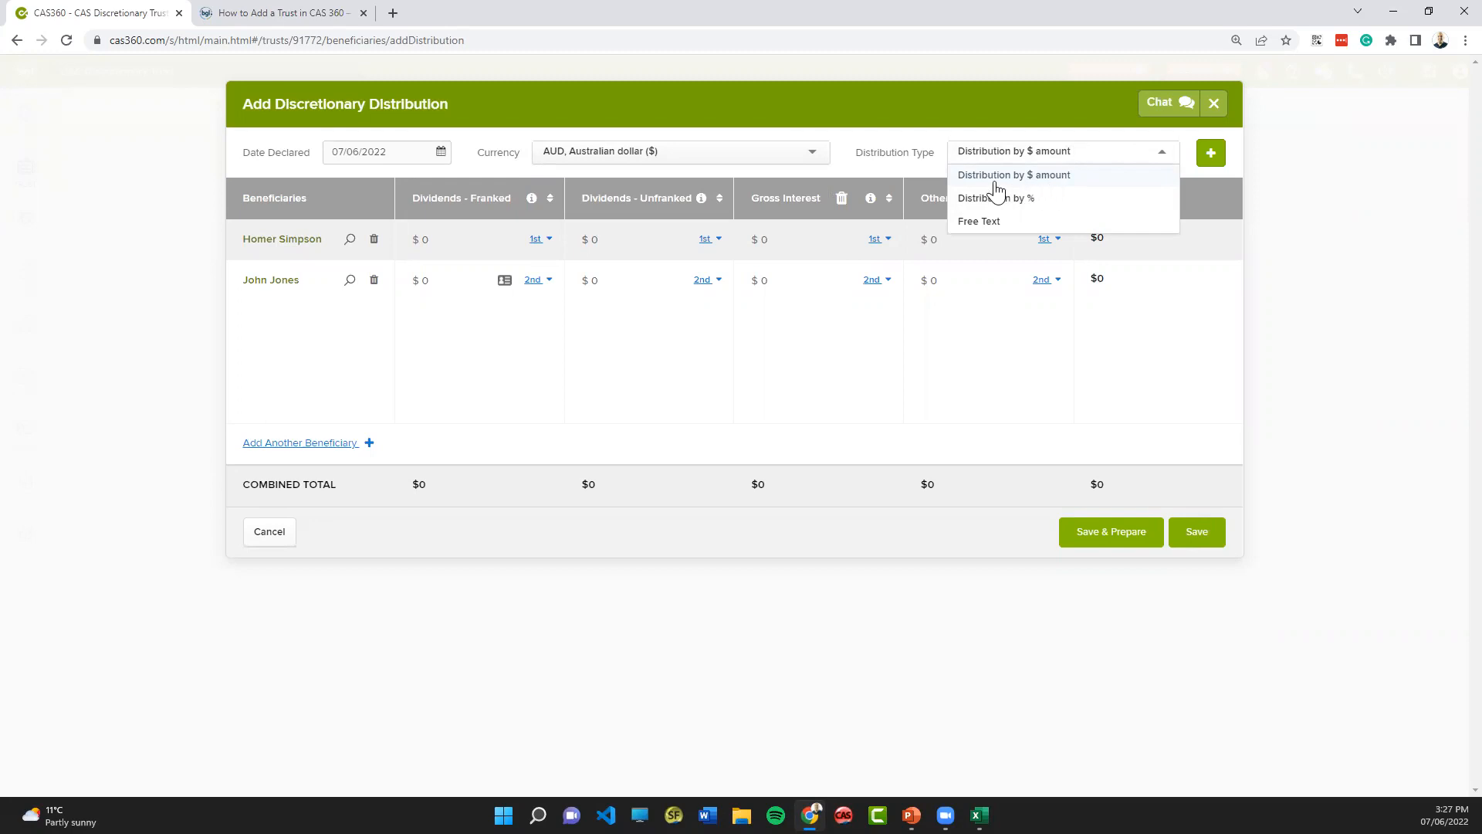
click(1023, 176)
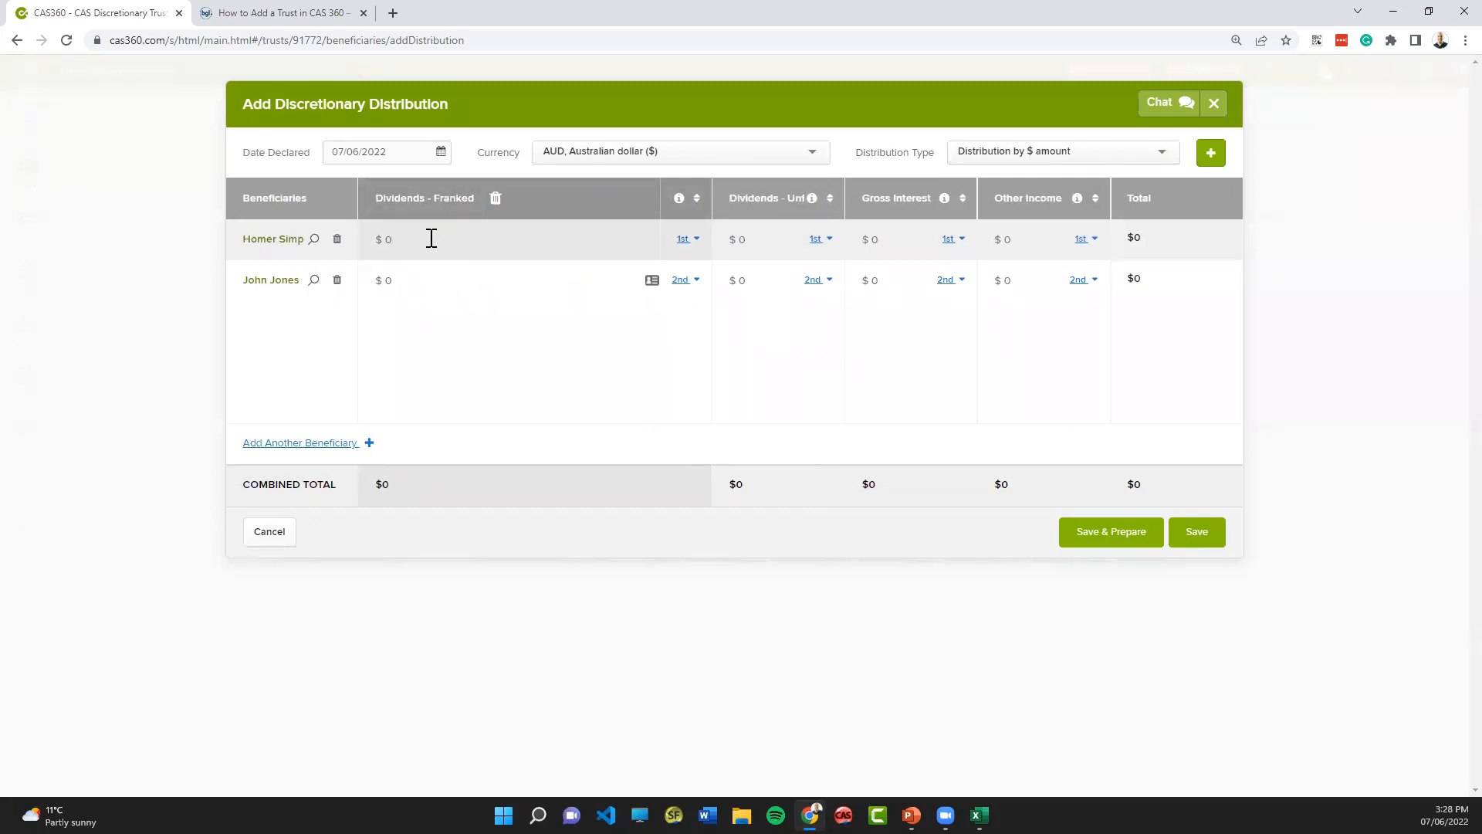
- Set the franked dividends to $100 for the first beneficiary and $200 for the second
text(100)
key(Tab)
text(200)
key(Tab)
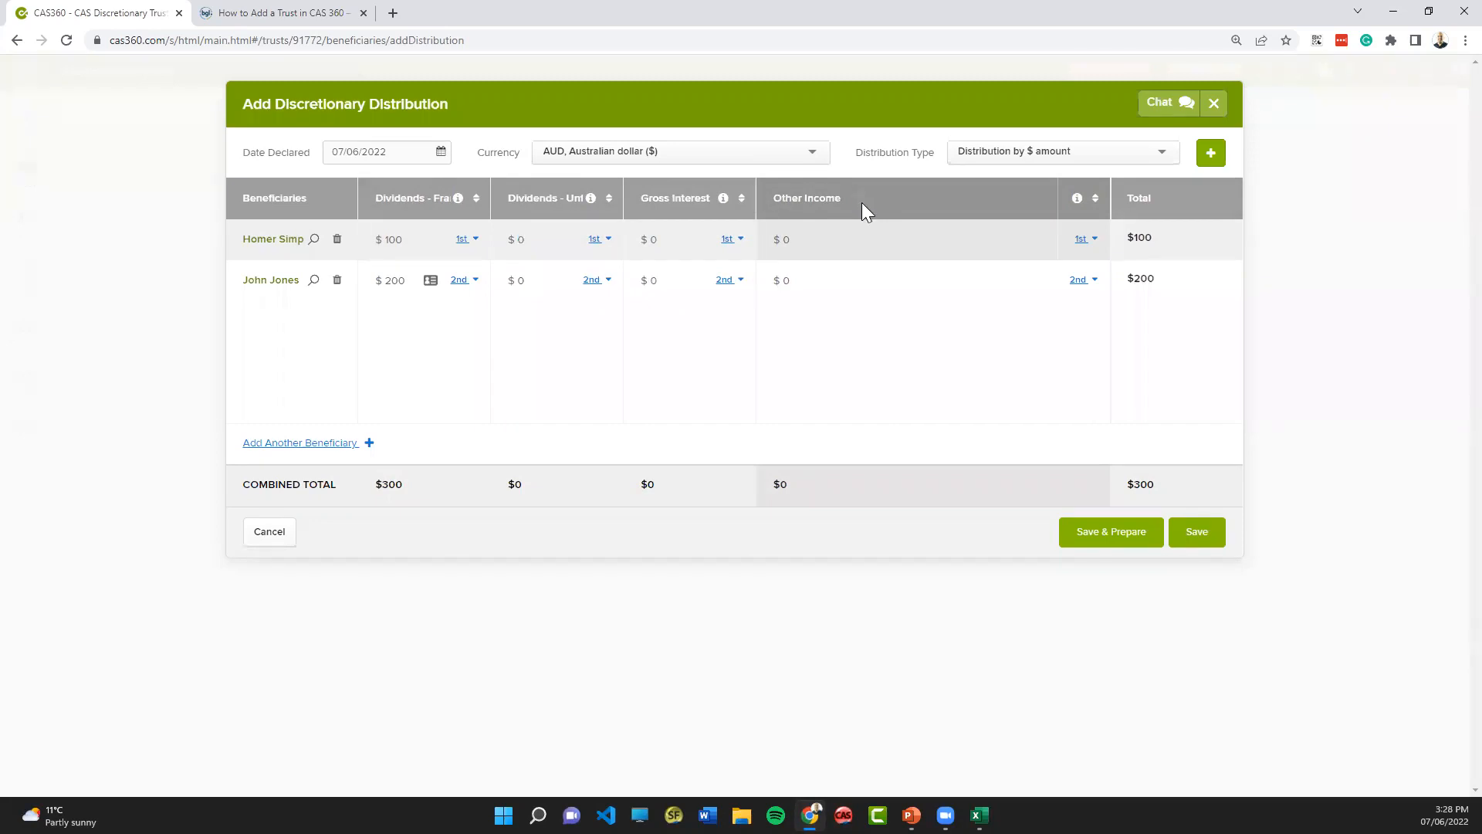
- Remove the Other Income column from the distribution and view the list of income types that can be added
click(862, 199)
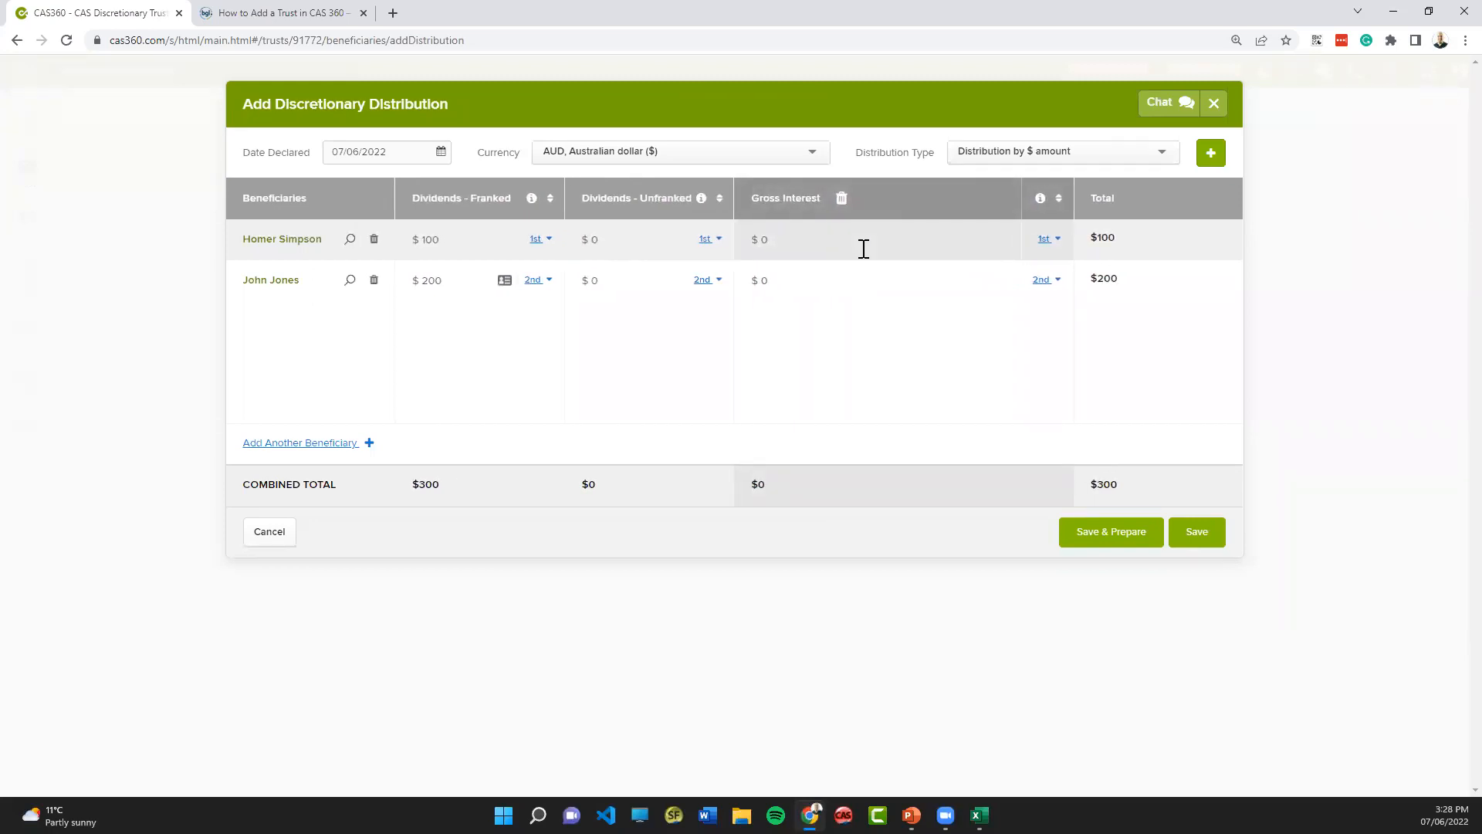
click(1209, 158)
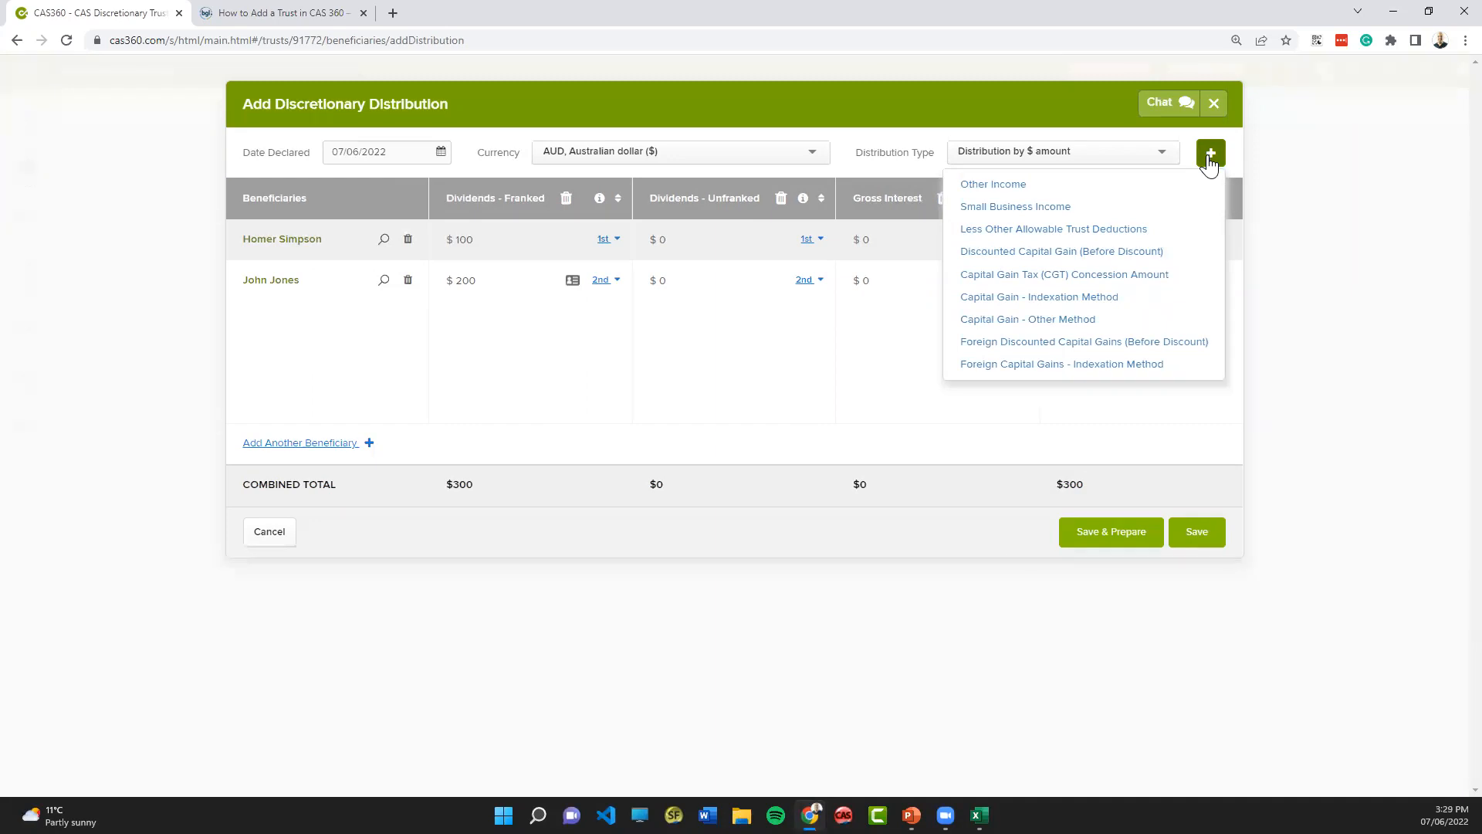
click(1209, 162)
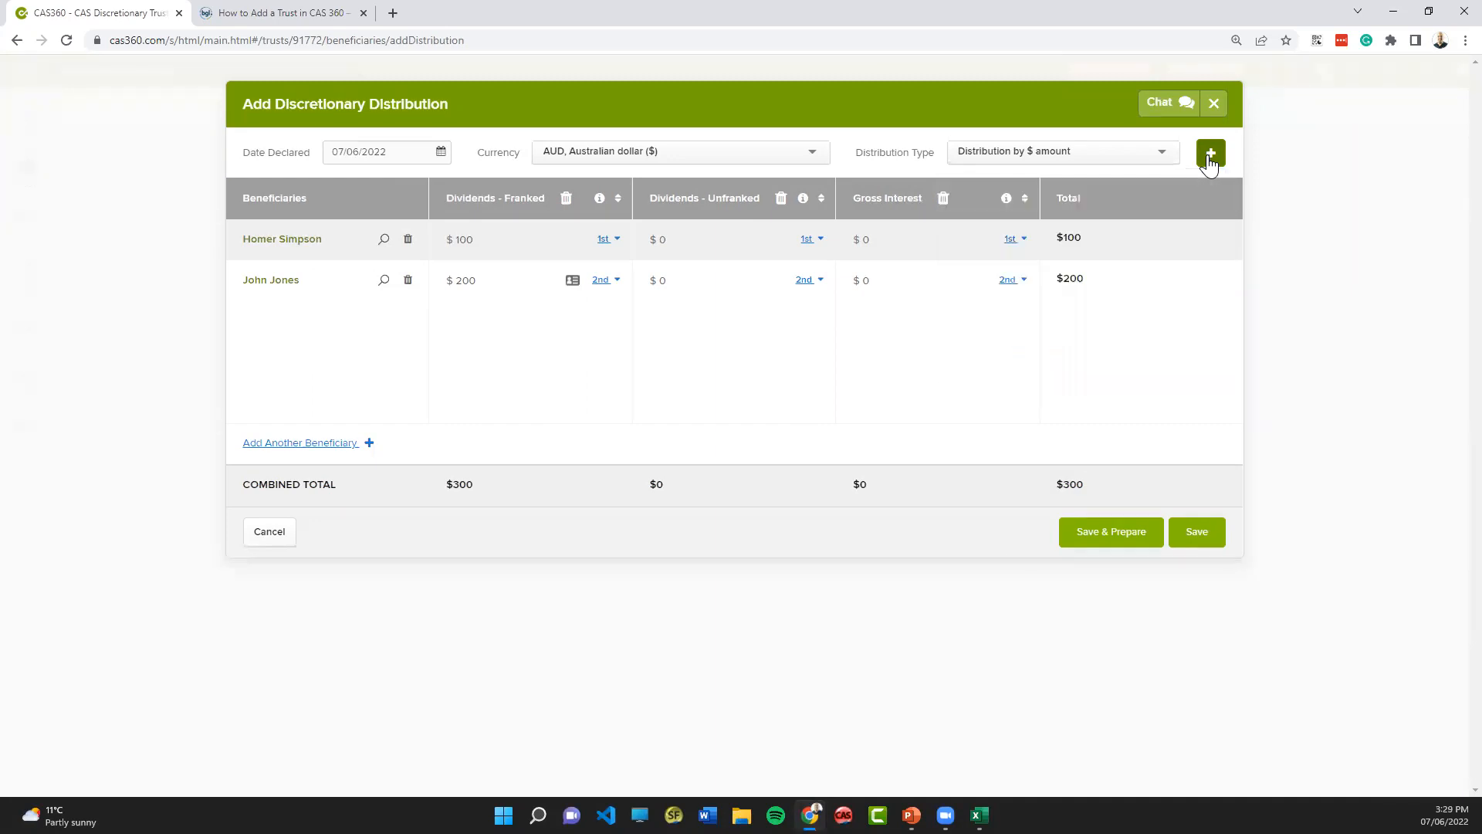
- Change the distribution type to Distribution by % and set the franked dividends to 20% for the first beneficiary and 80% for the second
click(1033, 158)
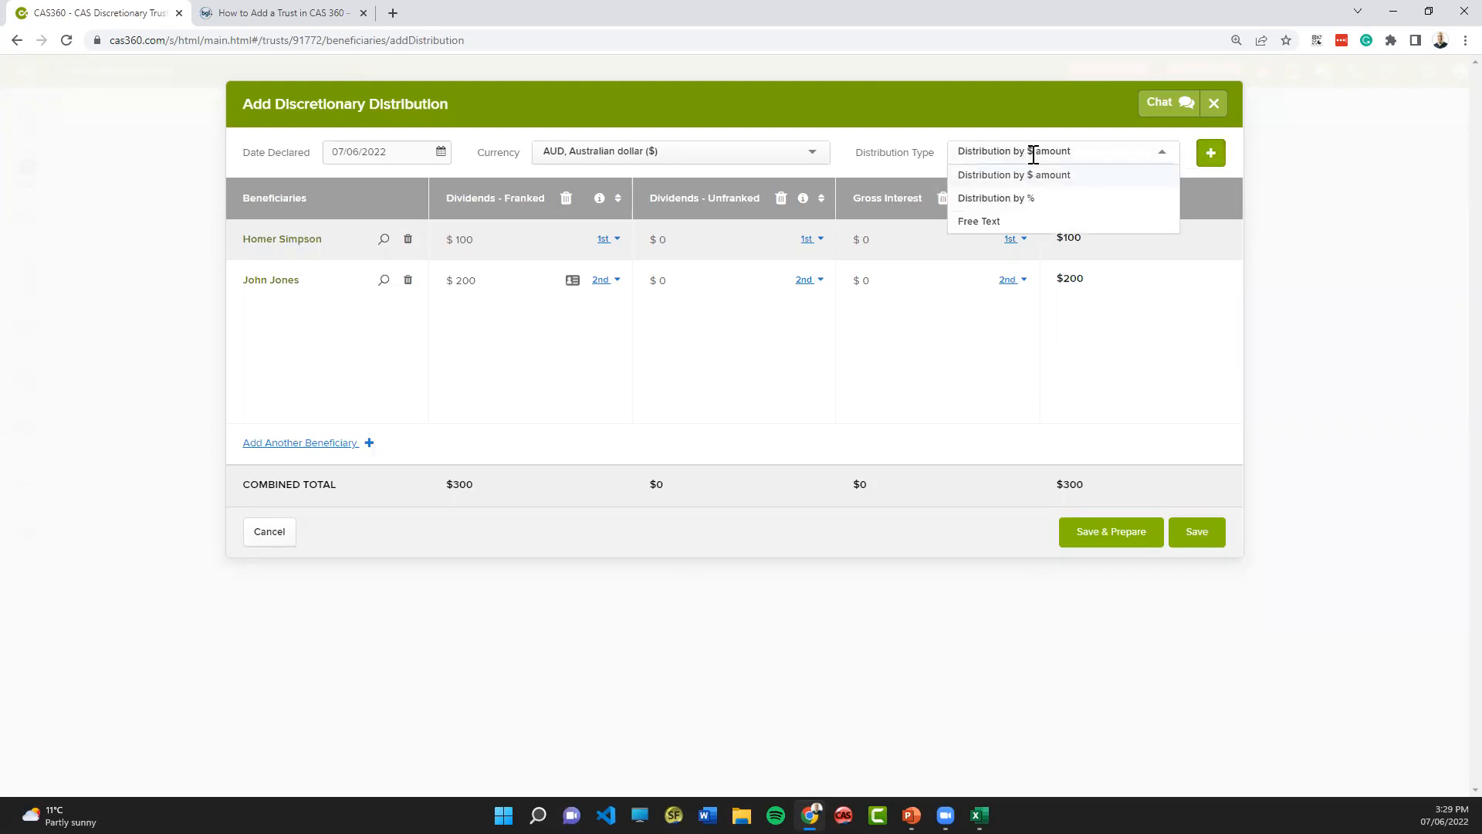
click(1024, 199)
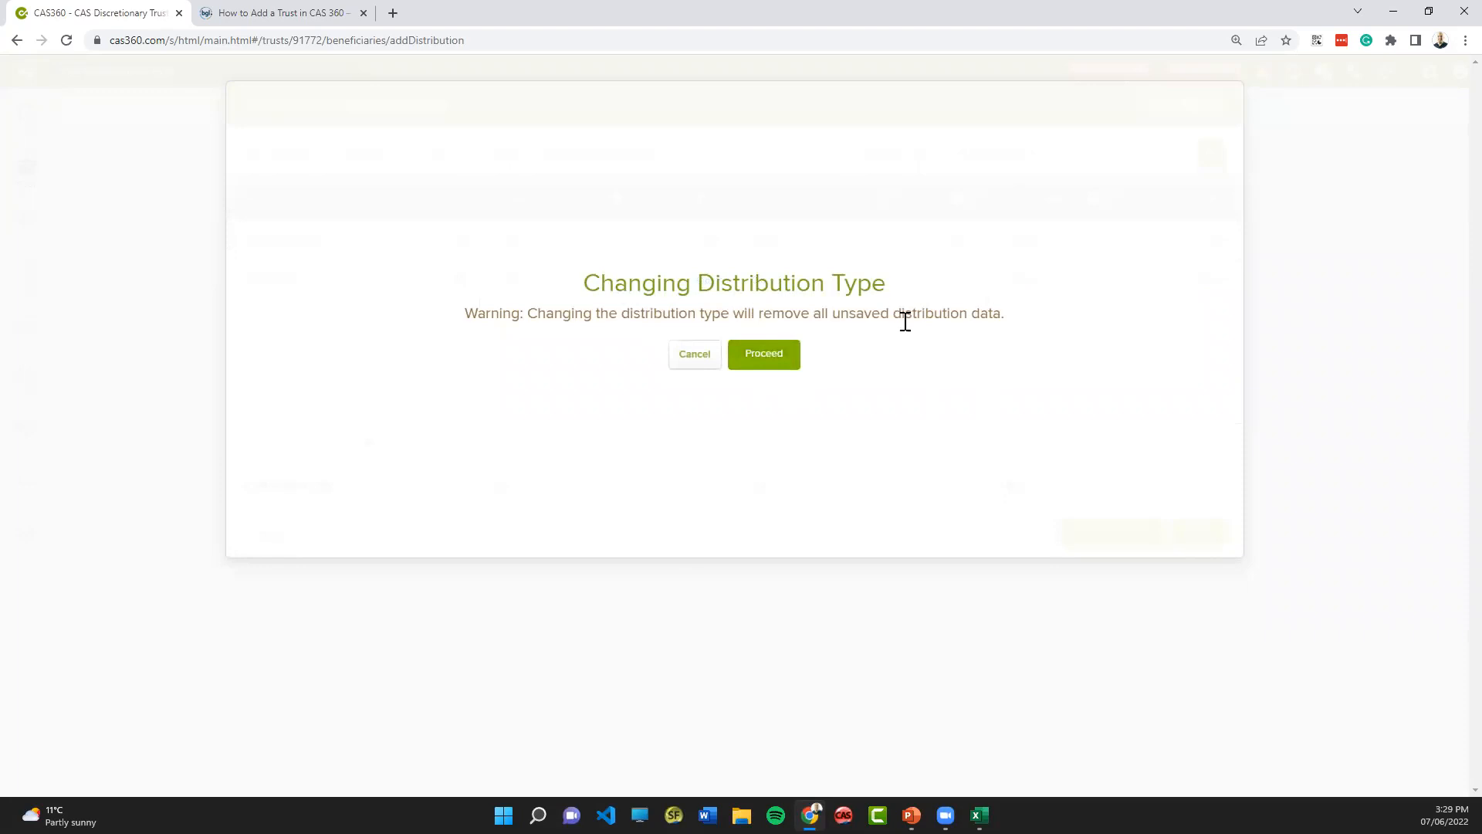
click(772, 359)
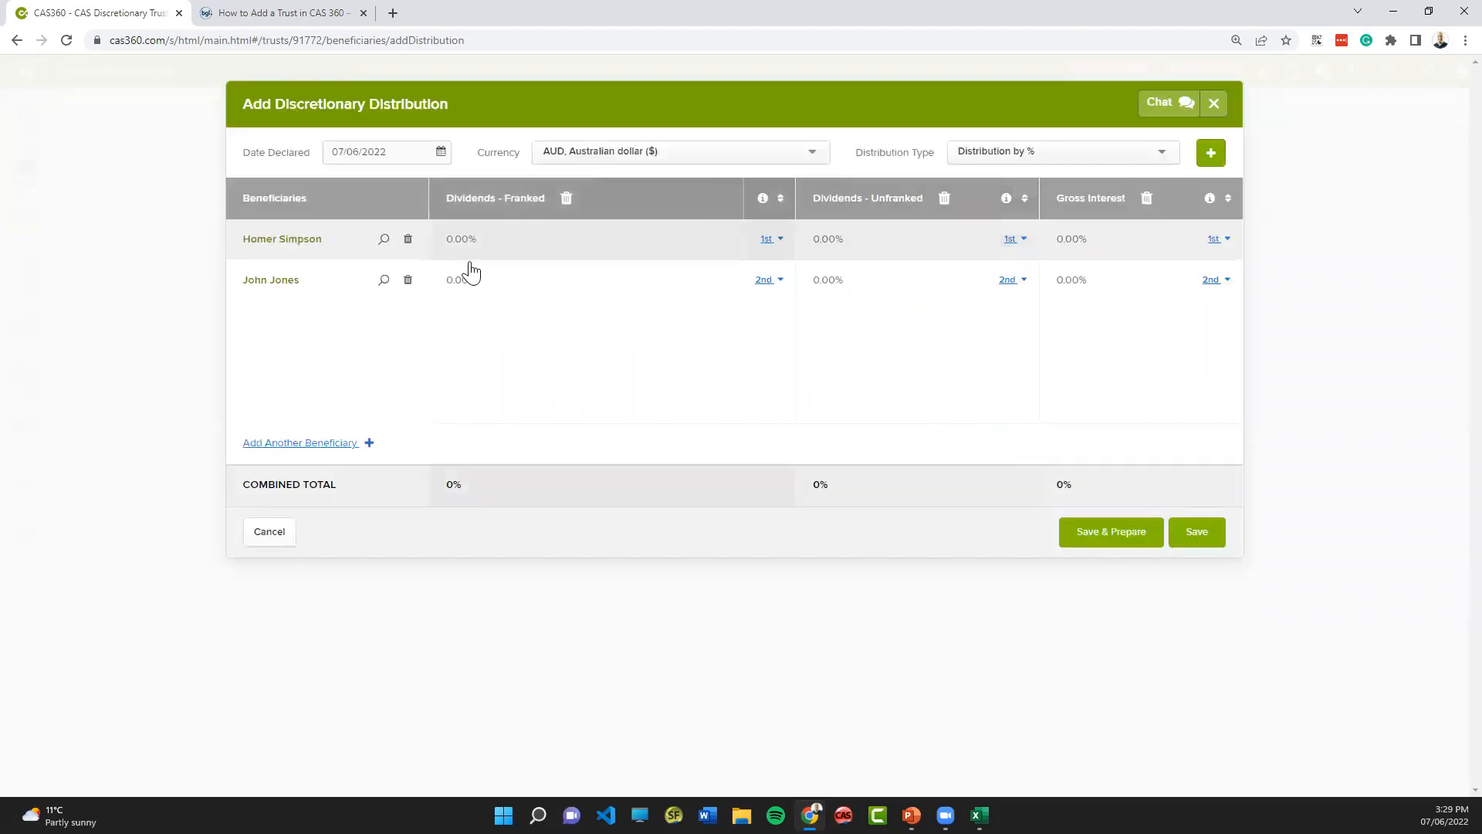
click(458, 246)
text(20)
click(471, 280)
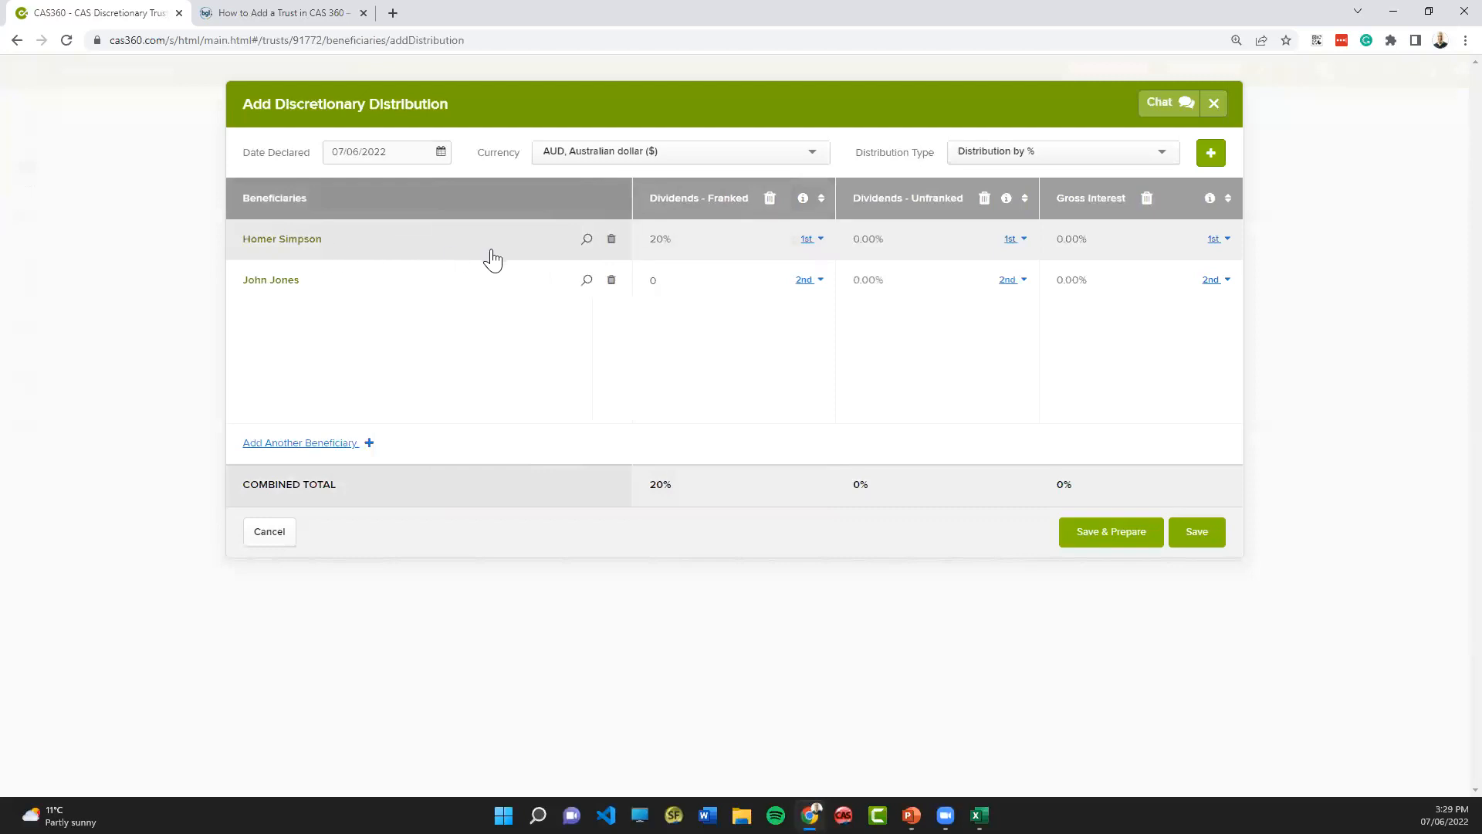
text(80)
click(651, 360)
- Change the distribution type to Free Text and set the franked dividends to $400 for the first beneficiary and $100 for the second
click(1011, 154)
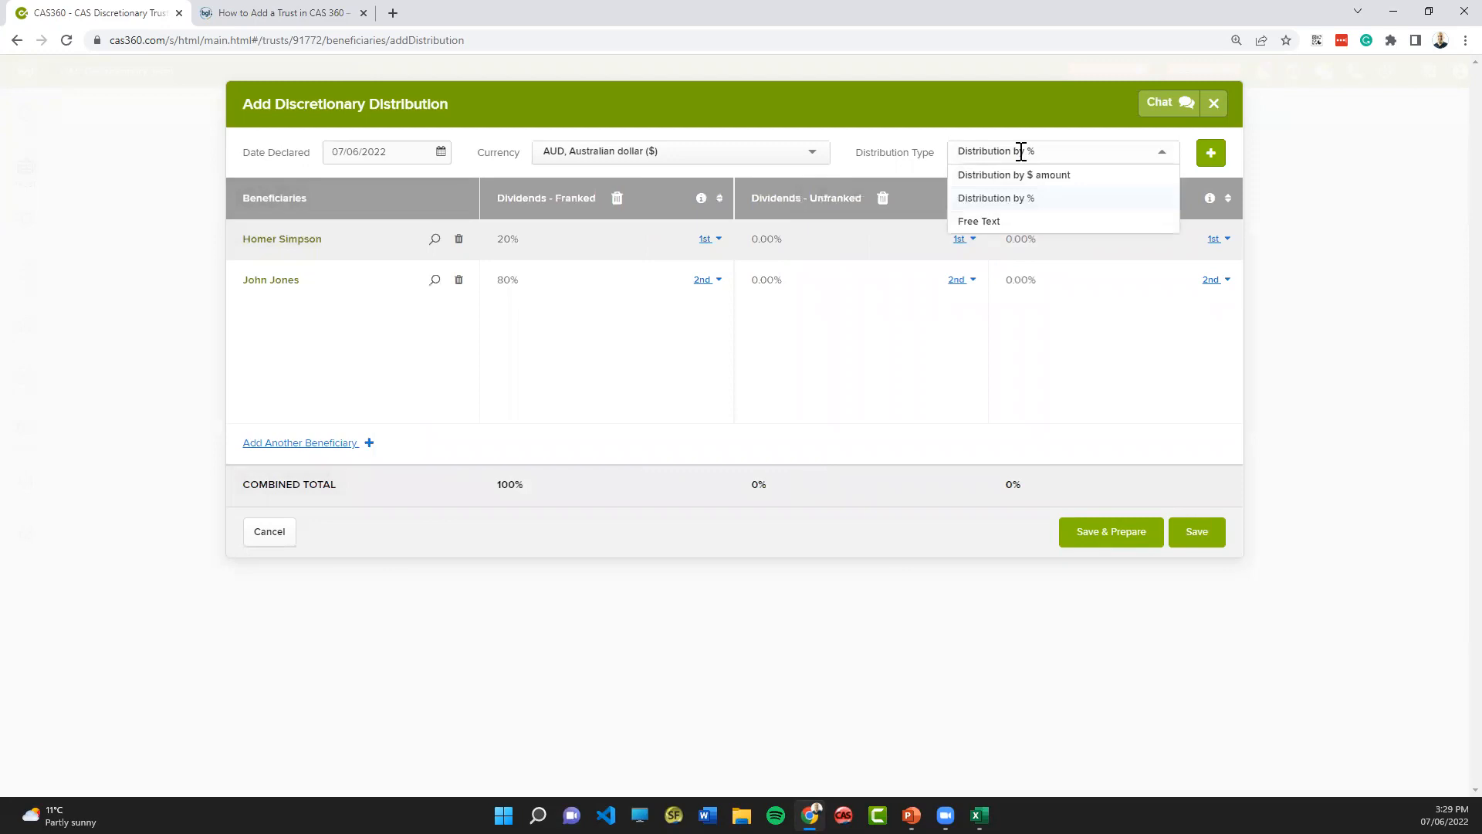
click(1004, 223)
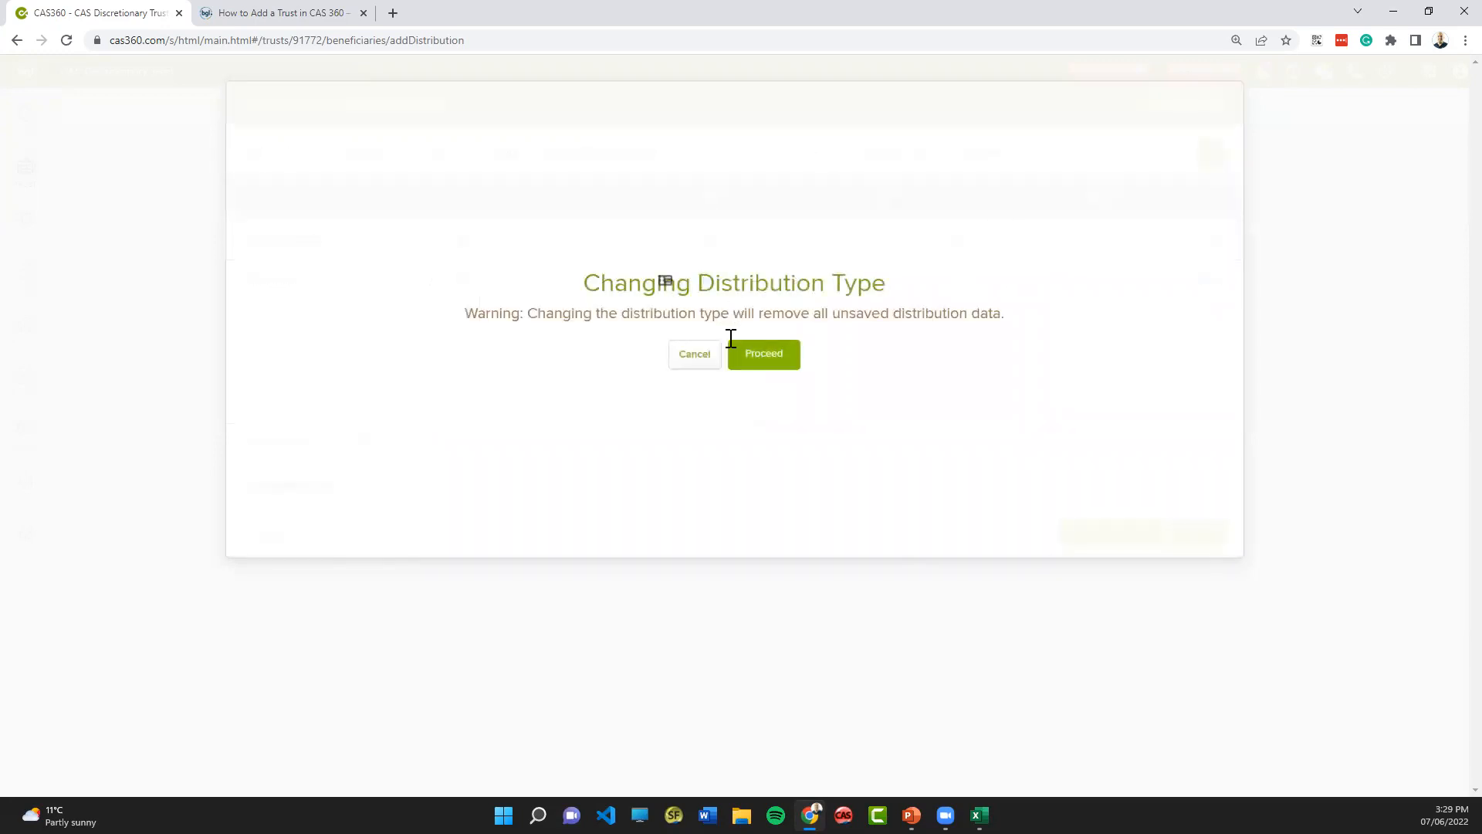
click(761, 362)
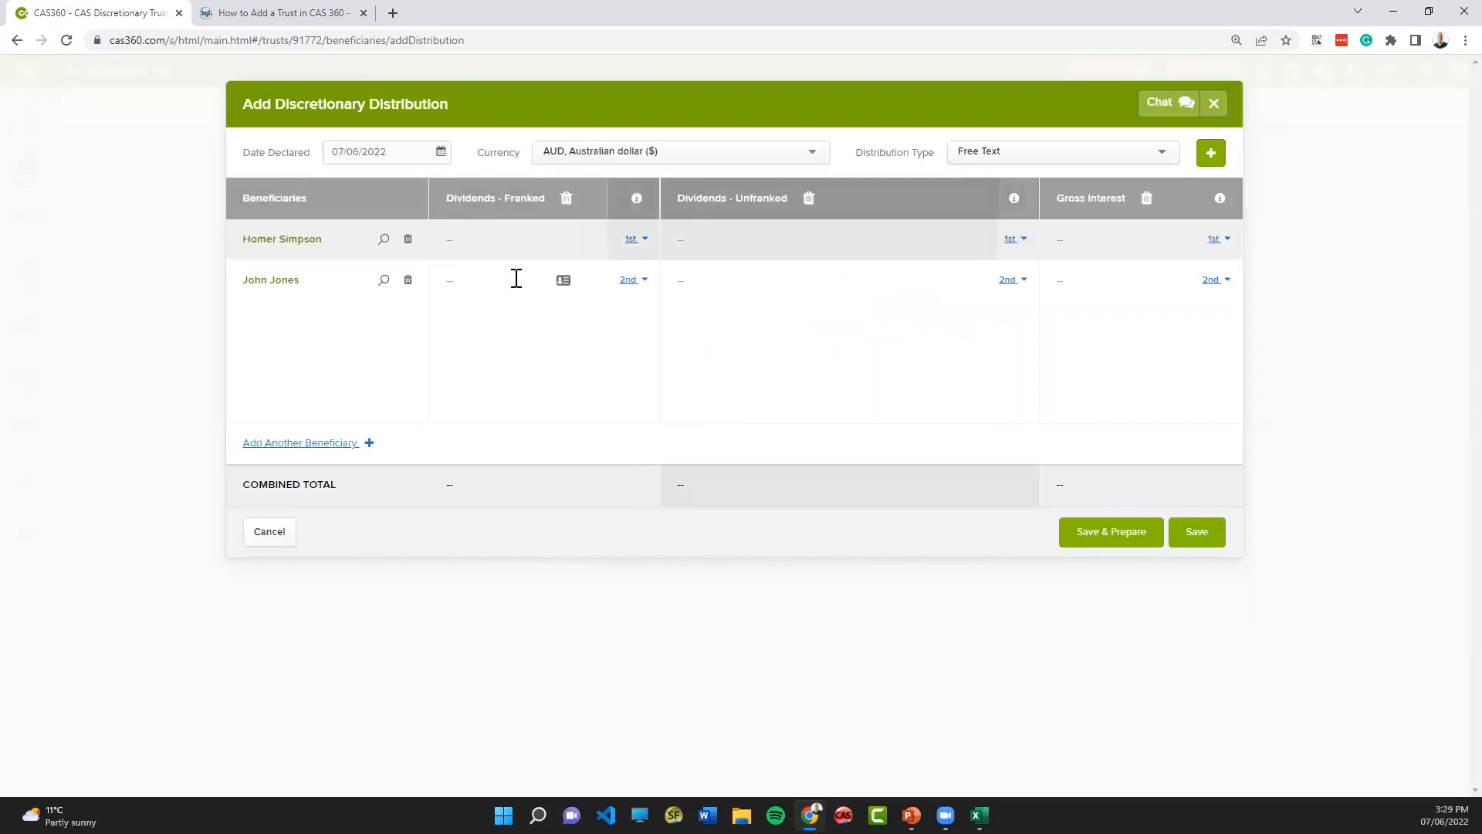
text($400)
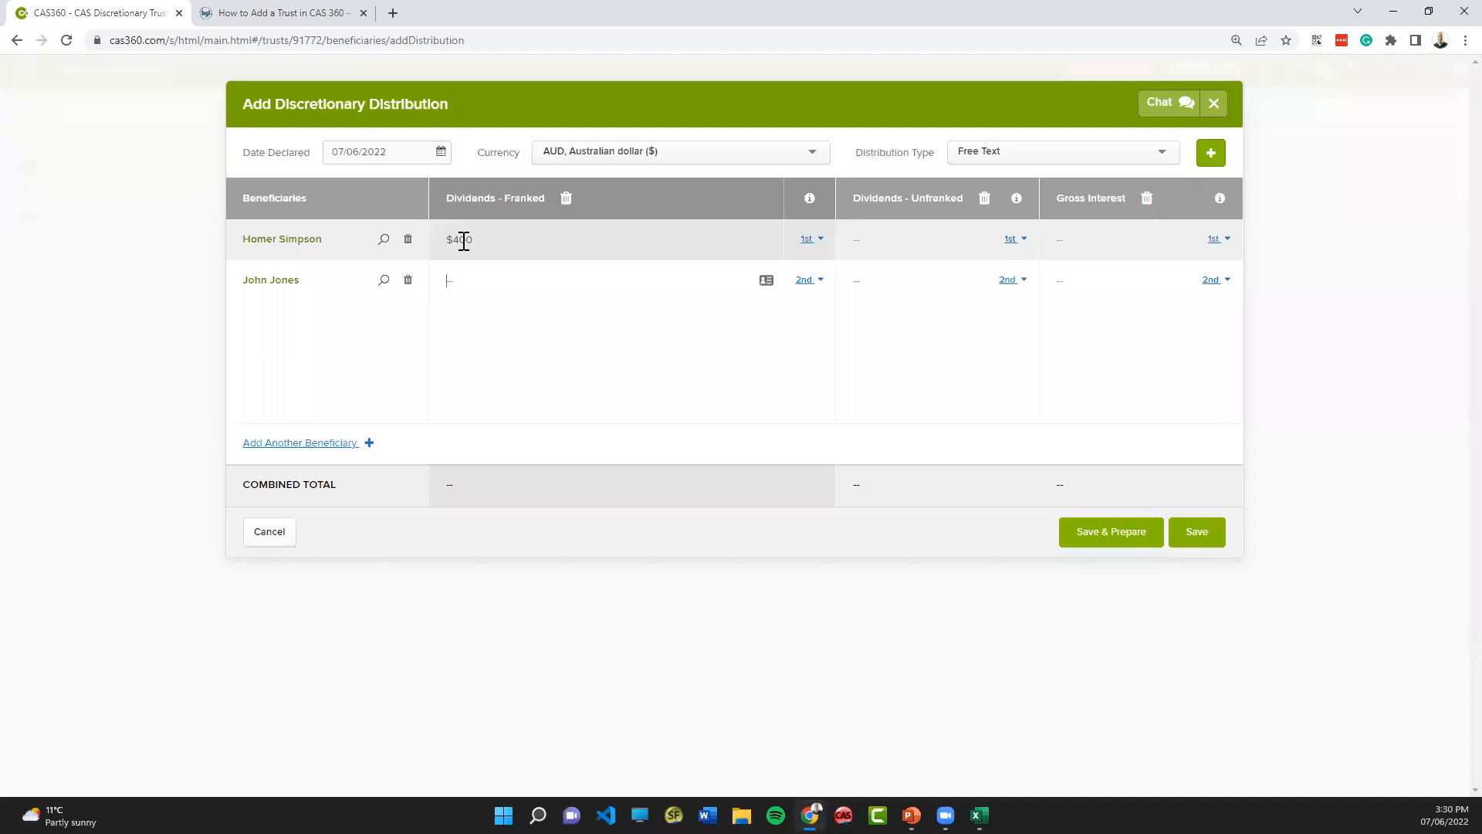
text($1000)
key(BackSpace)
- Set the unfranked dividends to 70% for the first beneficiary and 30% for the second
click(710, 243)
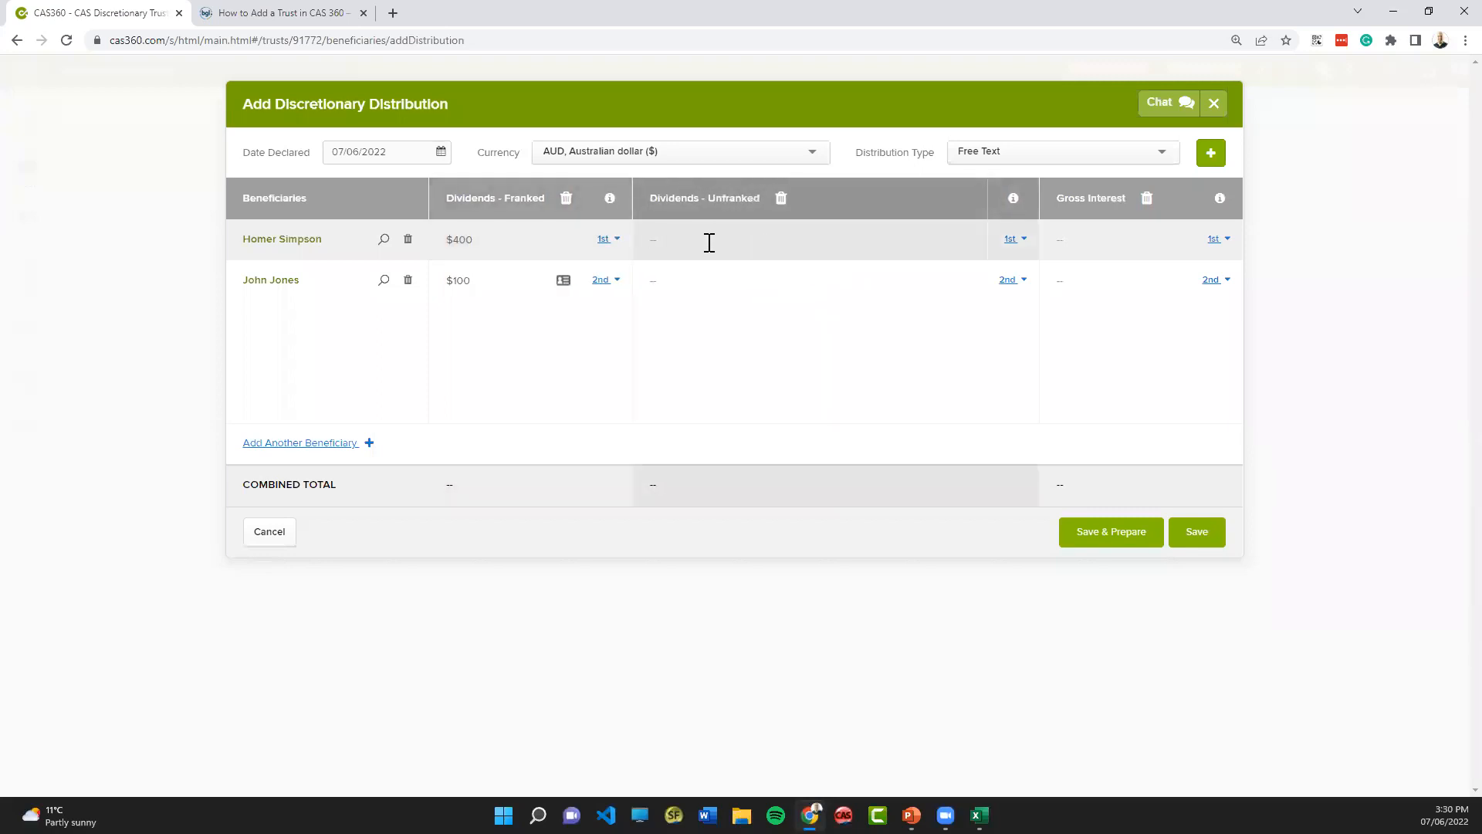
text(70)
text(%)
text(30)
text(%)
- Enter First $10,000 as the first beneficiary's gross interest
click(1044, 242)
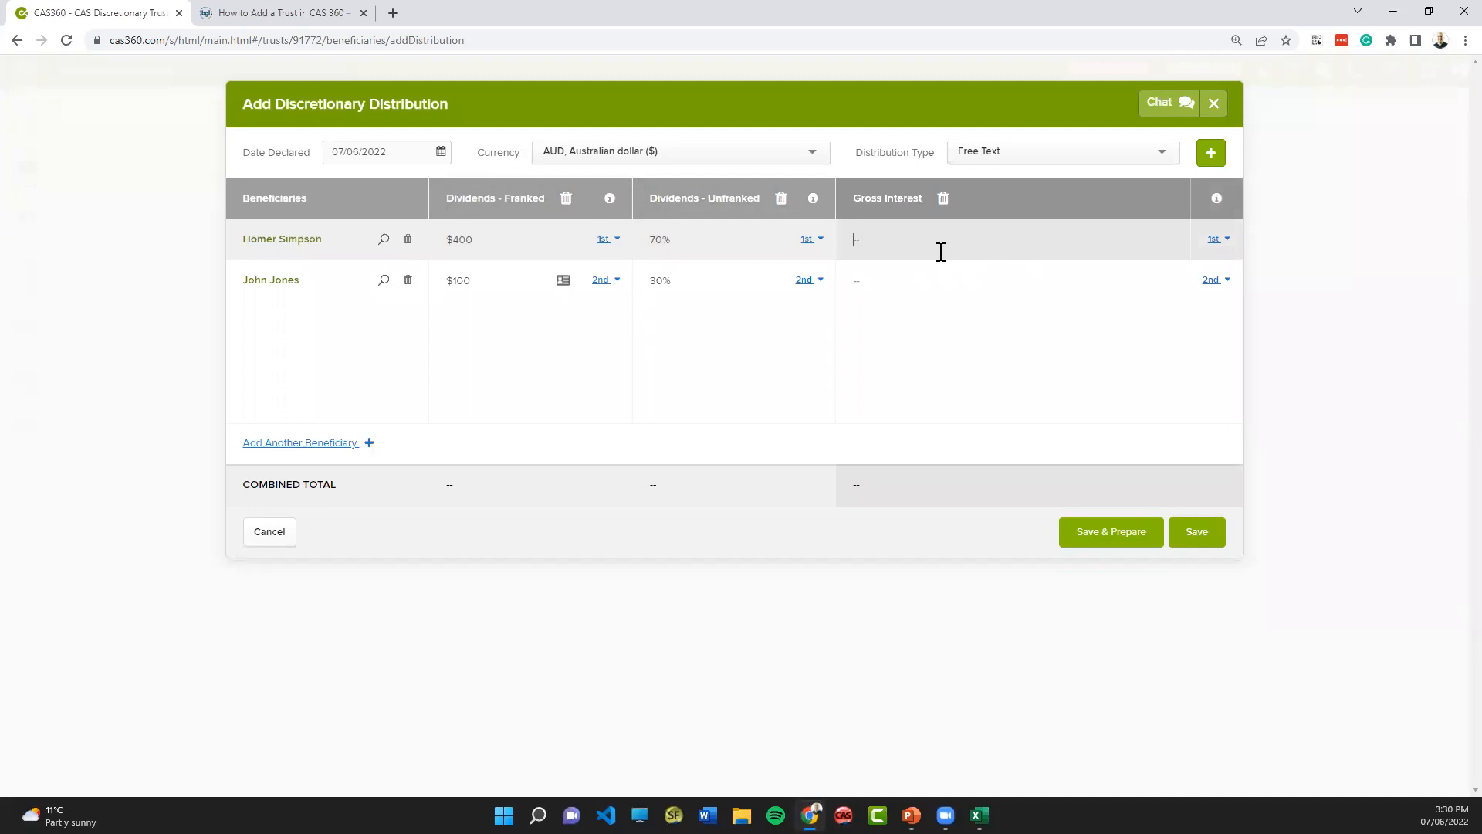
text(First $10,000)
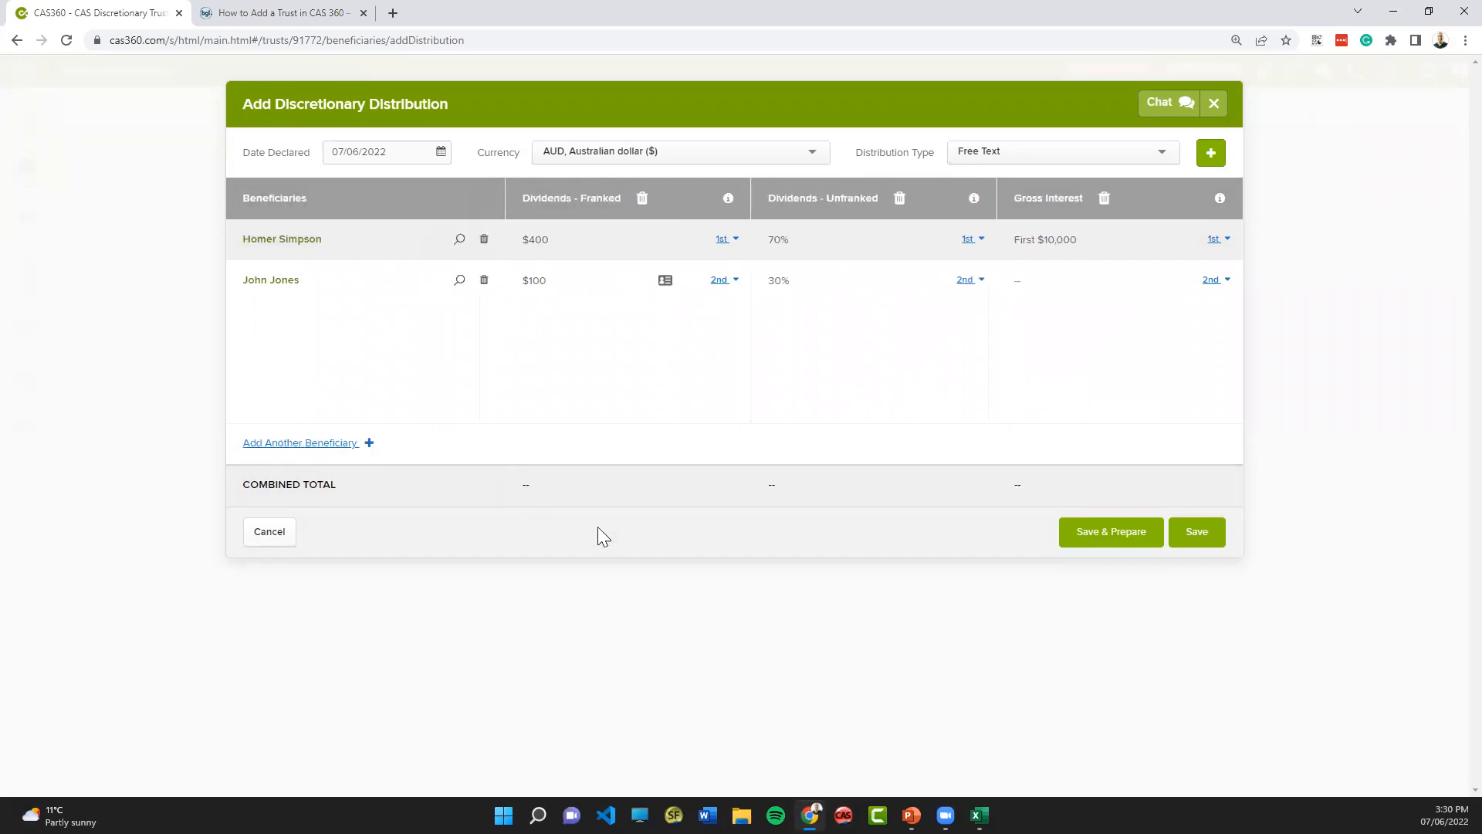
- Save the distribution with its documents prepared, and preview the Declaration of Distribution Resolution without sending anything
click(1123, 541)
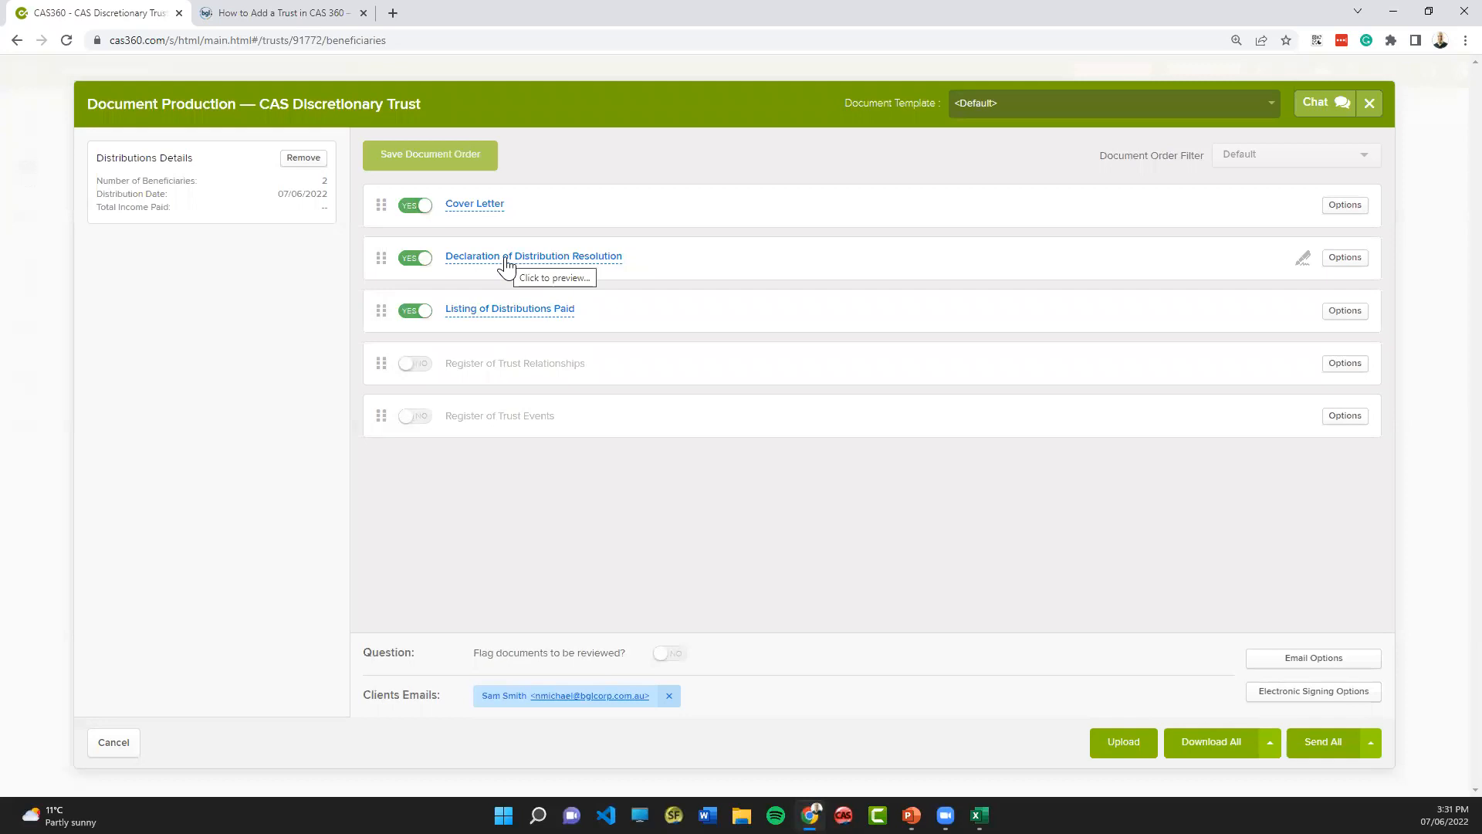
click(460, 258)
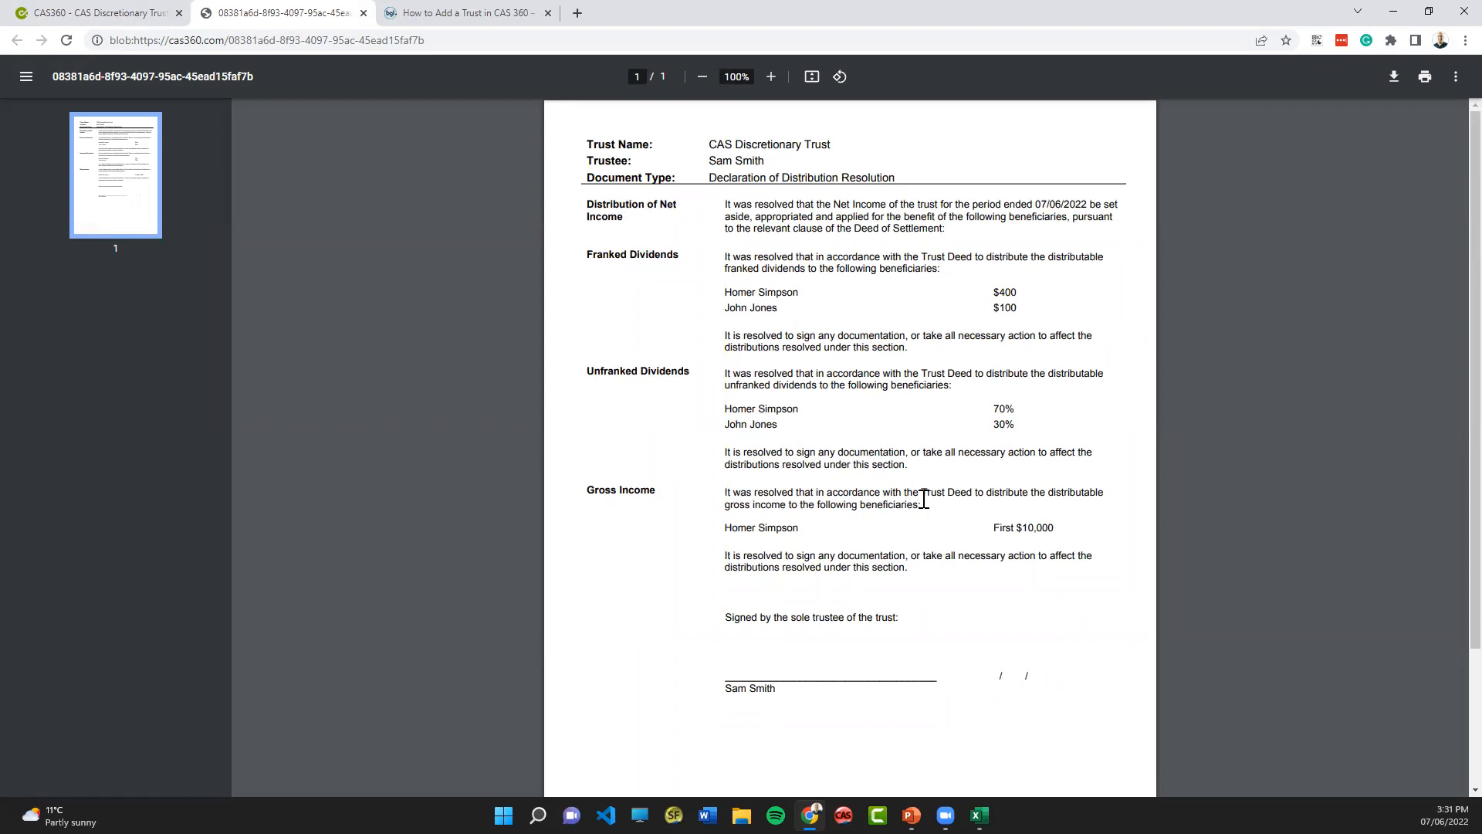
click(363, 13)
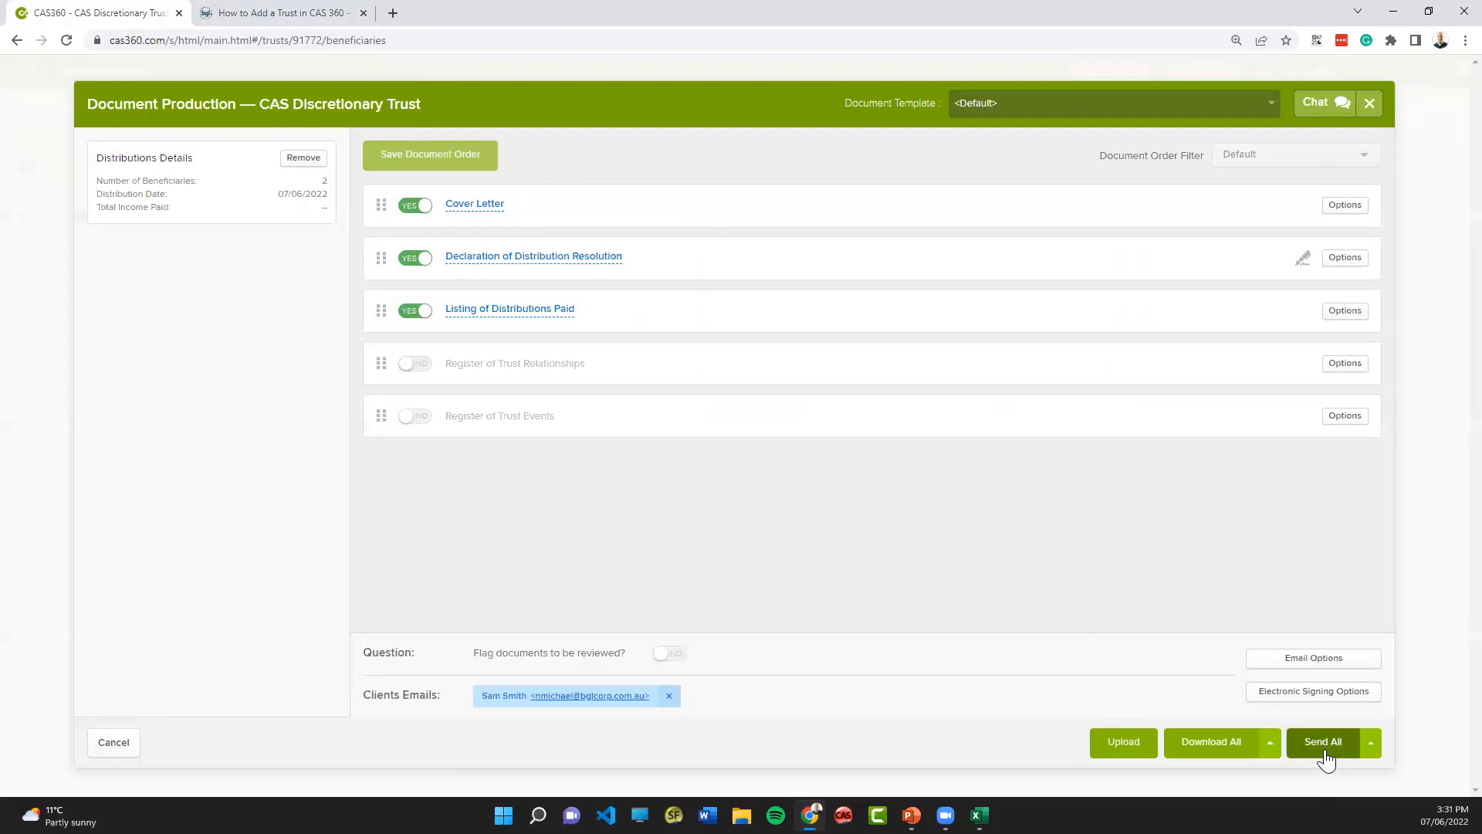
click(1371, 107)
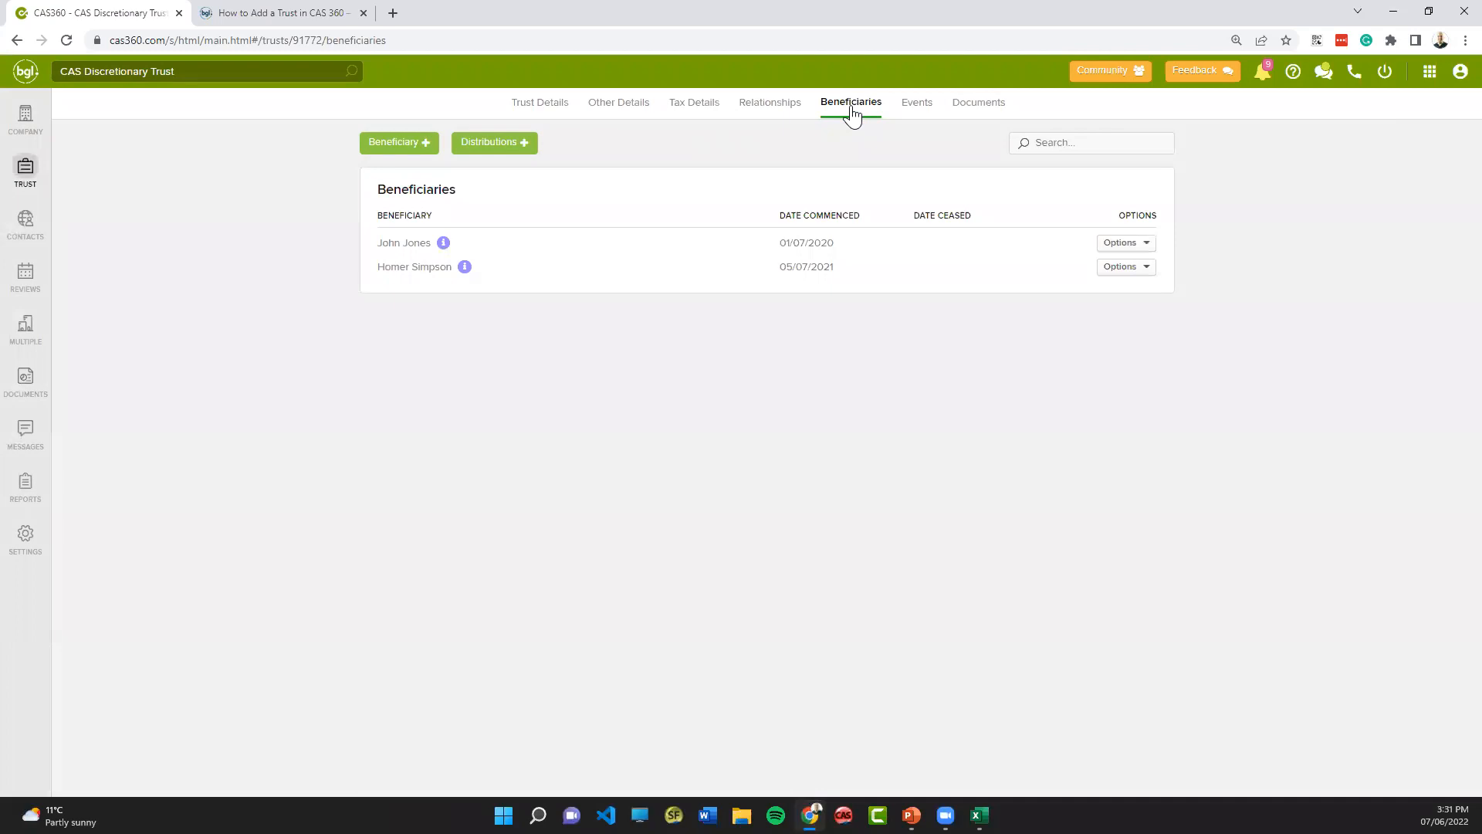
- Review the list of existing distributions for CAS Discretionary Trust and the options available for each, and close it
click(509, 148)
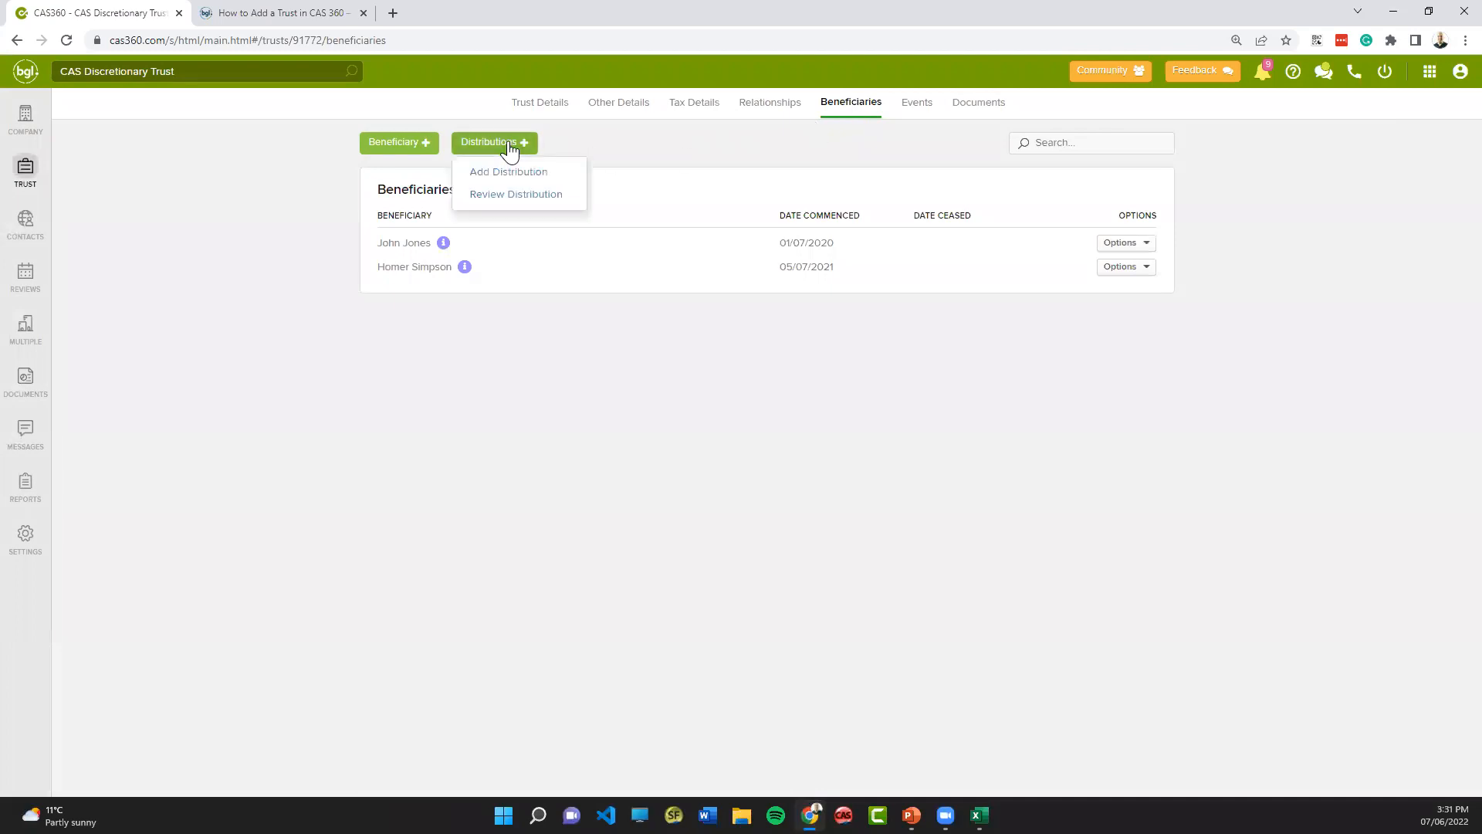
click(517, 196)
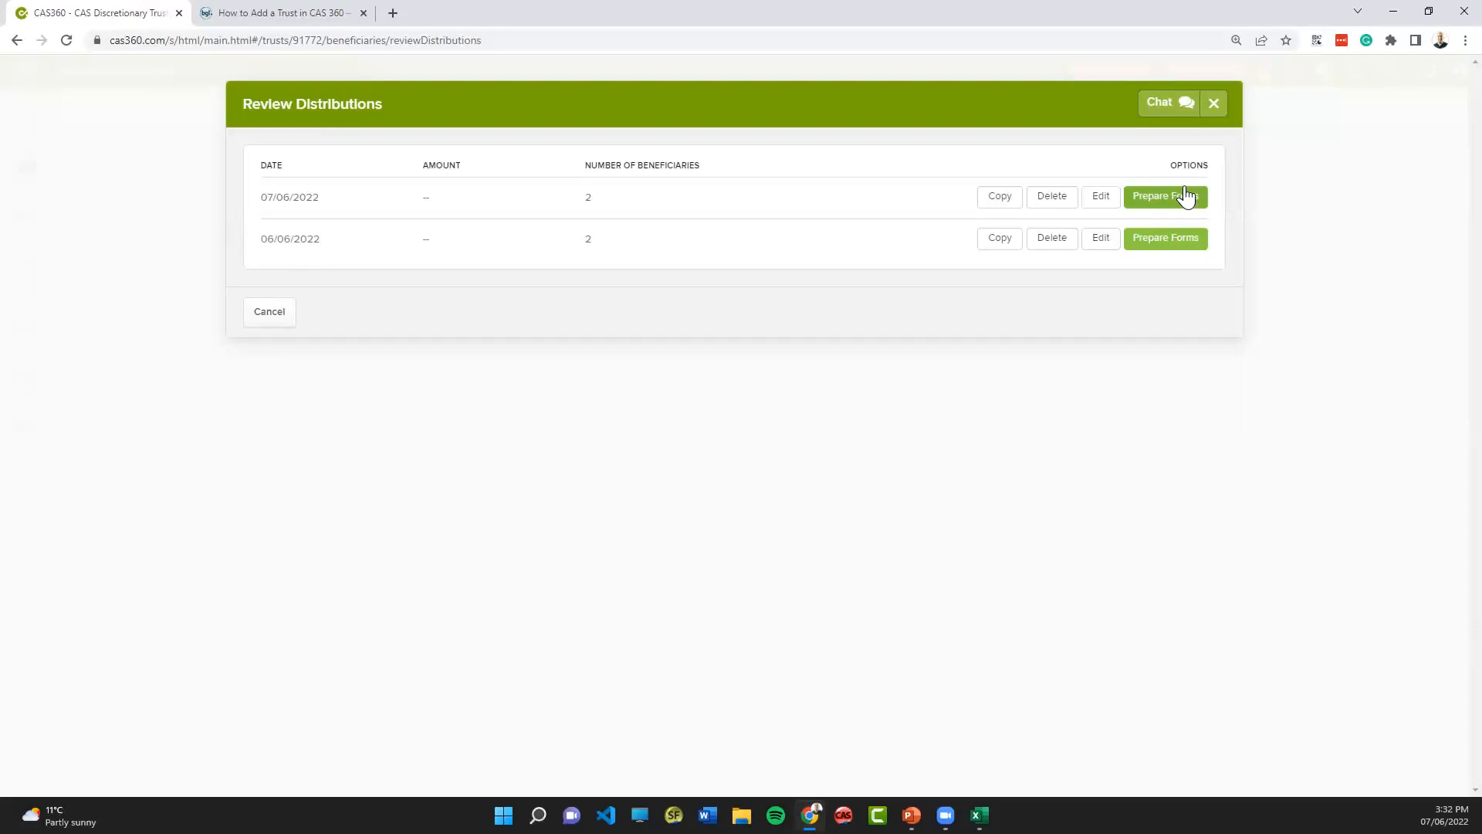
click(1213, 105)
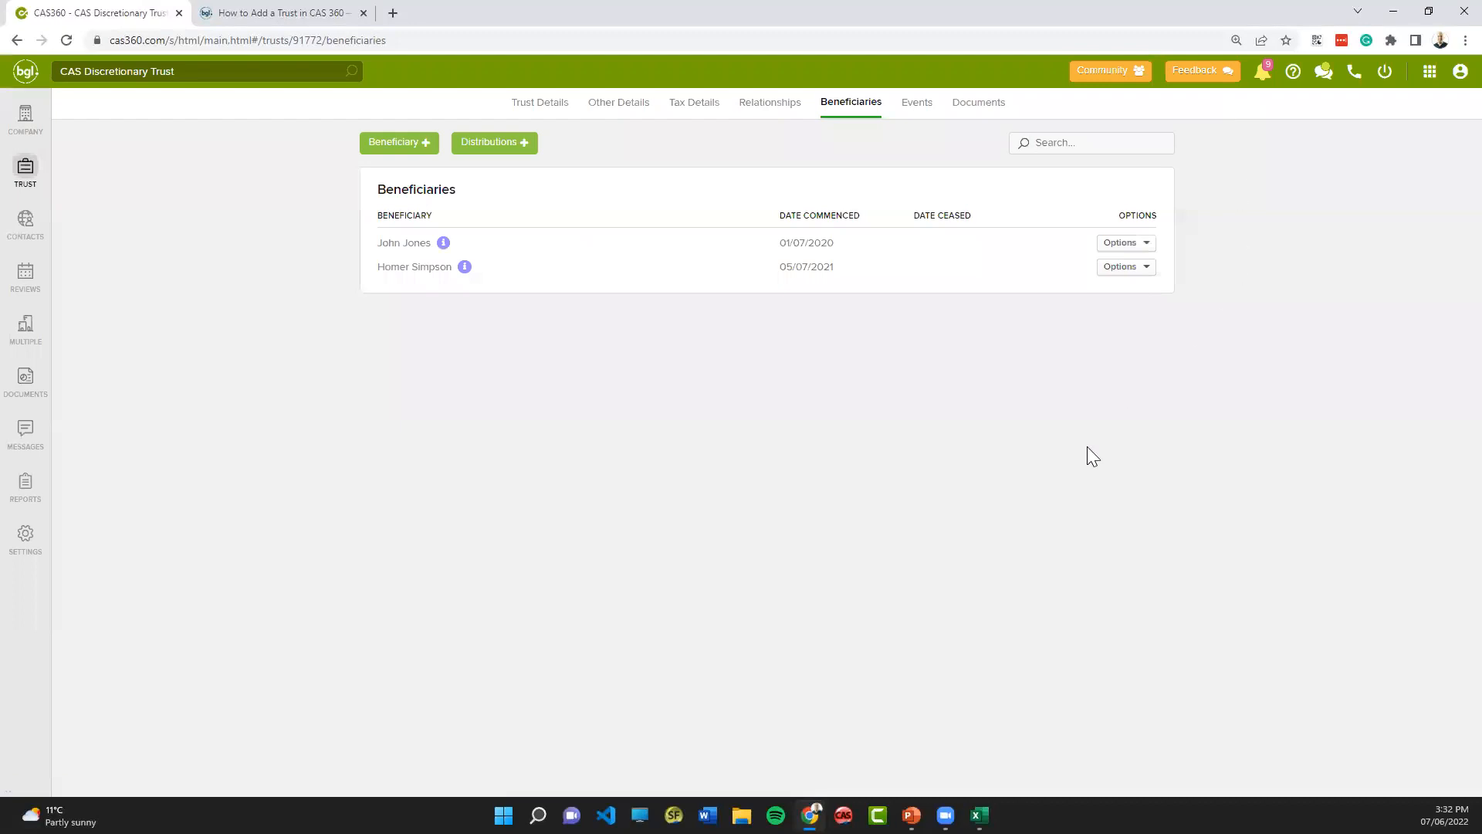
- Open the unitholders of BGL FAMILY TRUST and view the available distribution options
click(25, 176)
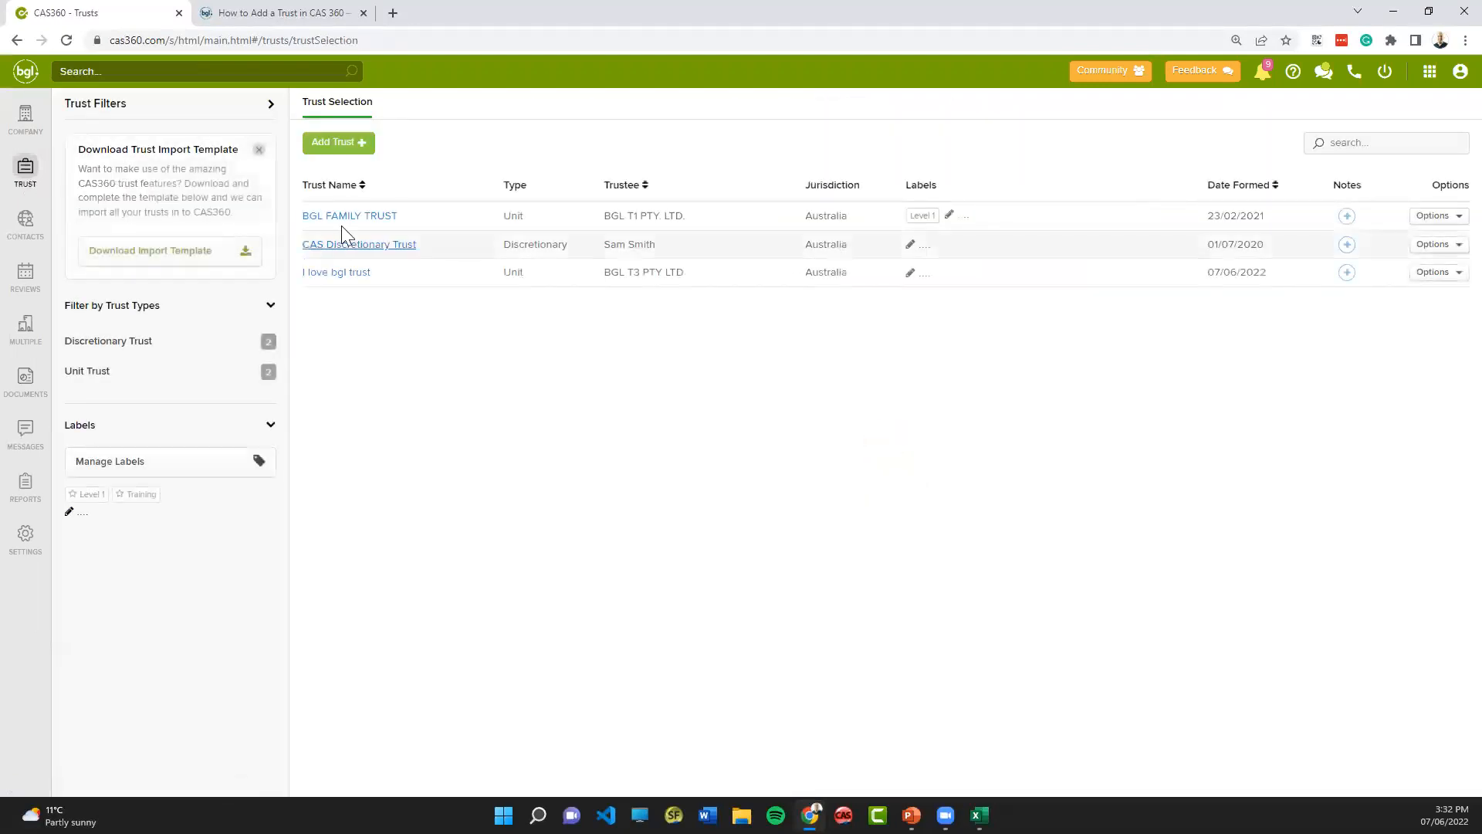
click(349, 216)
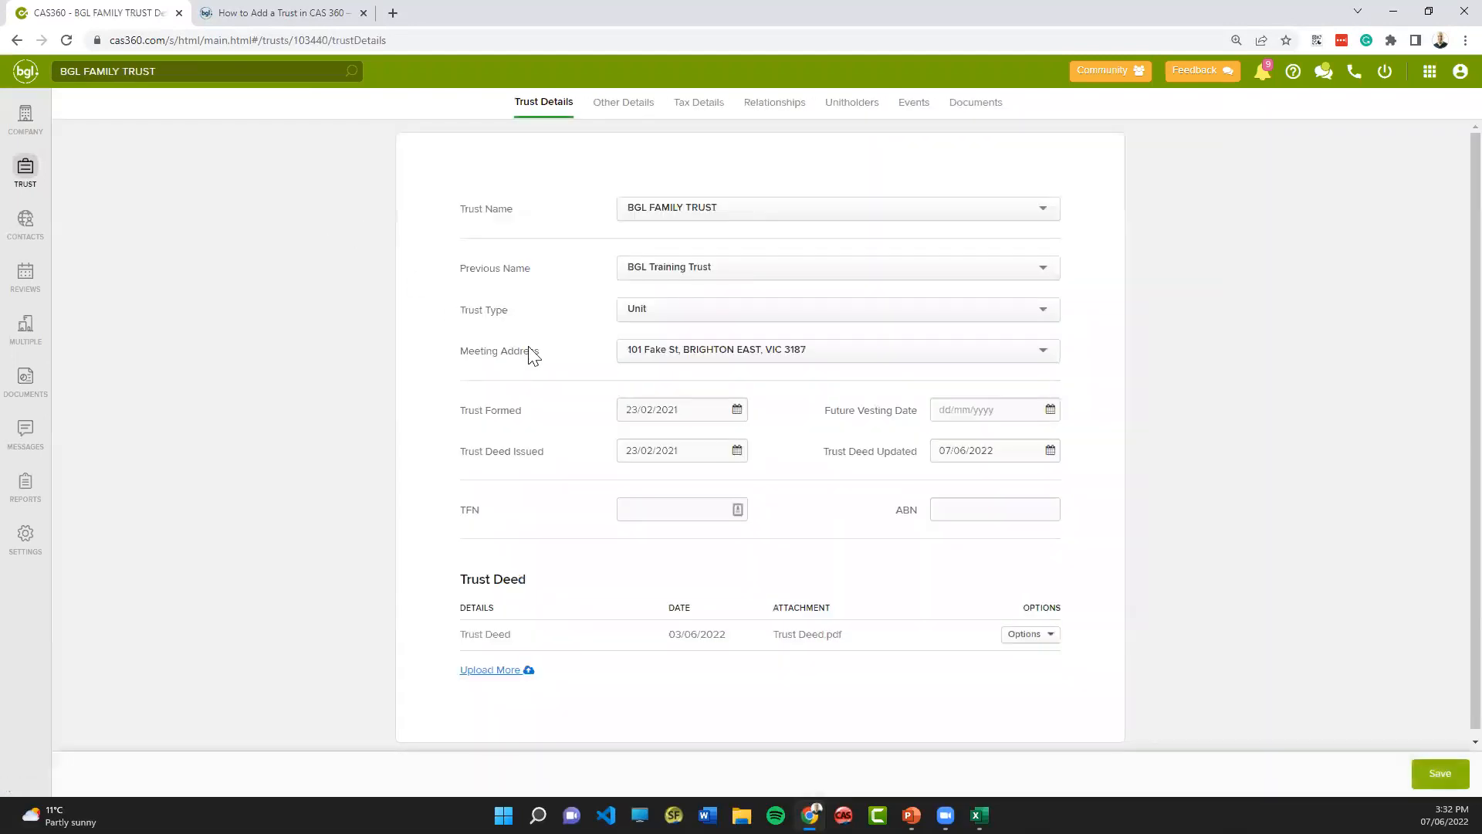
click(852, 109)
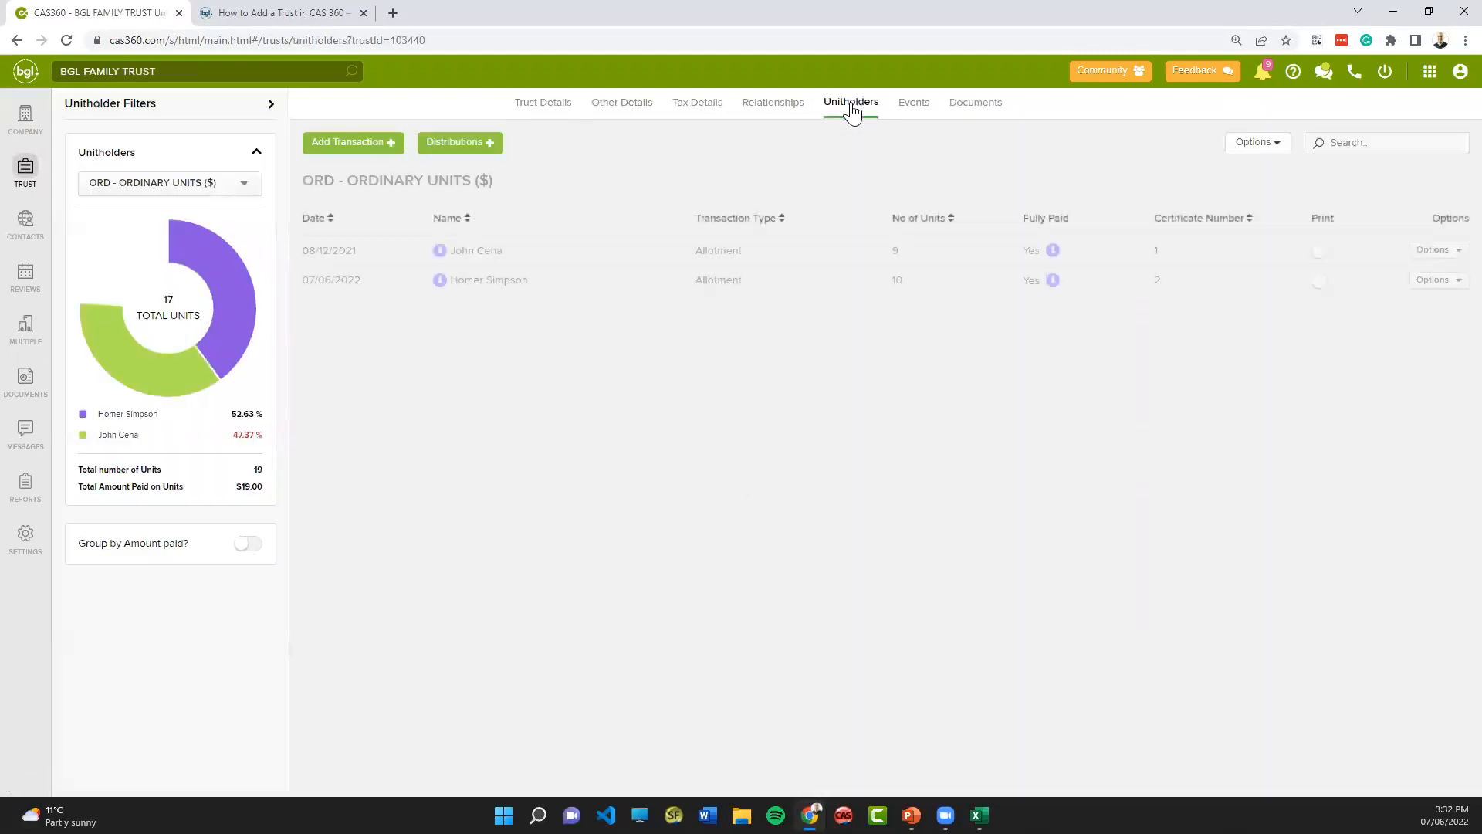
click(467, 146)
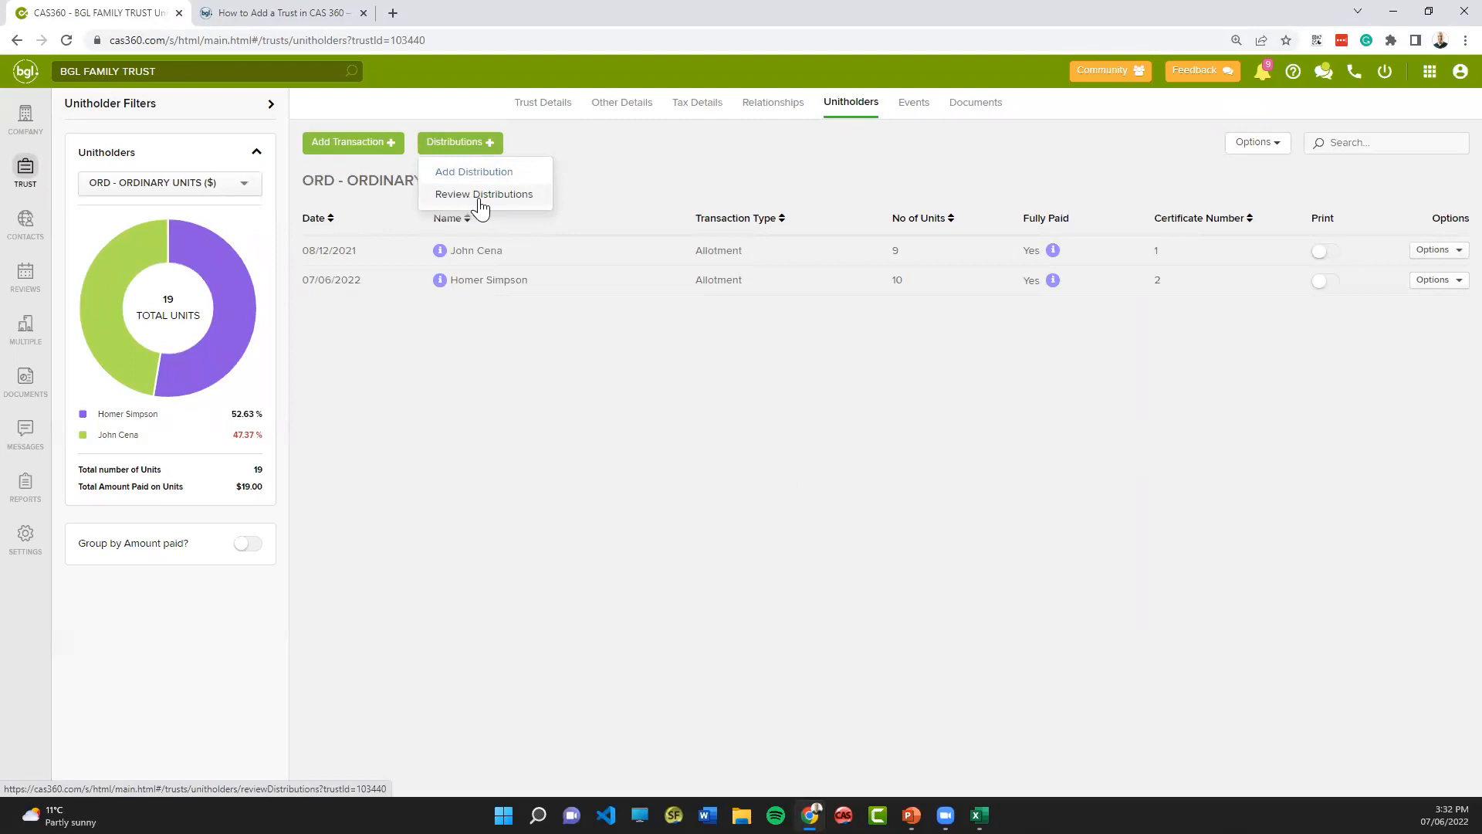
- Open the events of BGL FAMILY TRUST and view the types of transactions that can be added
click(905, 118)
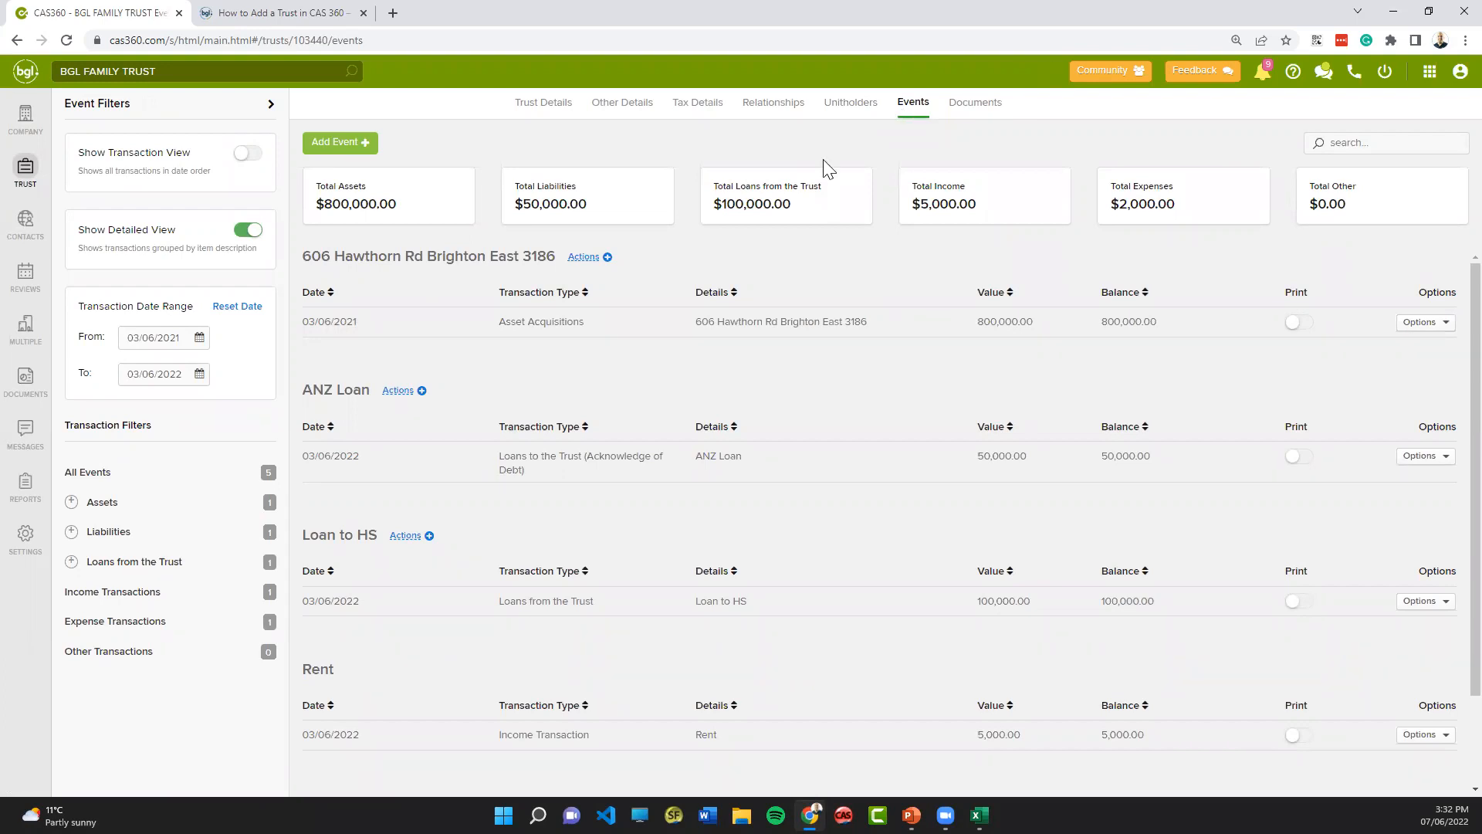
click(355, 154)
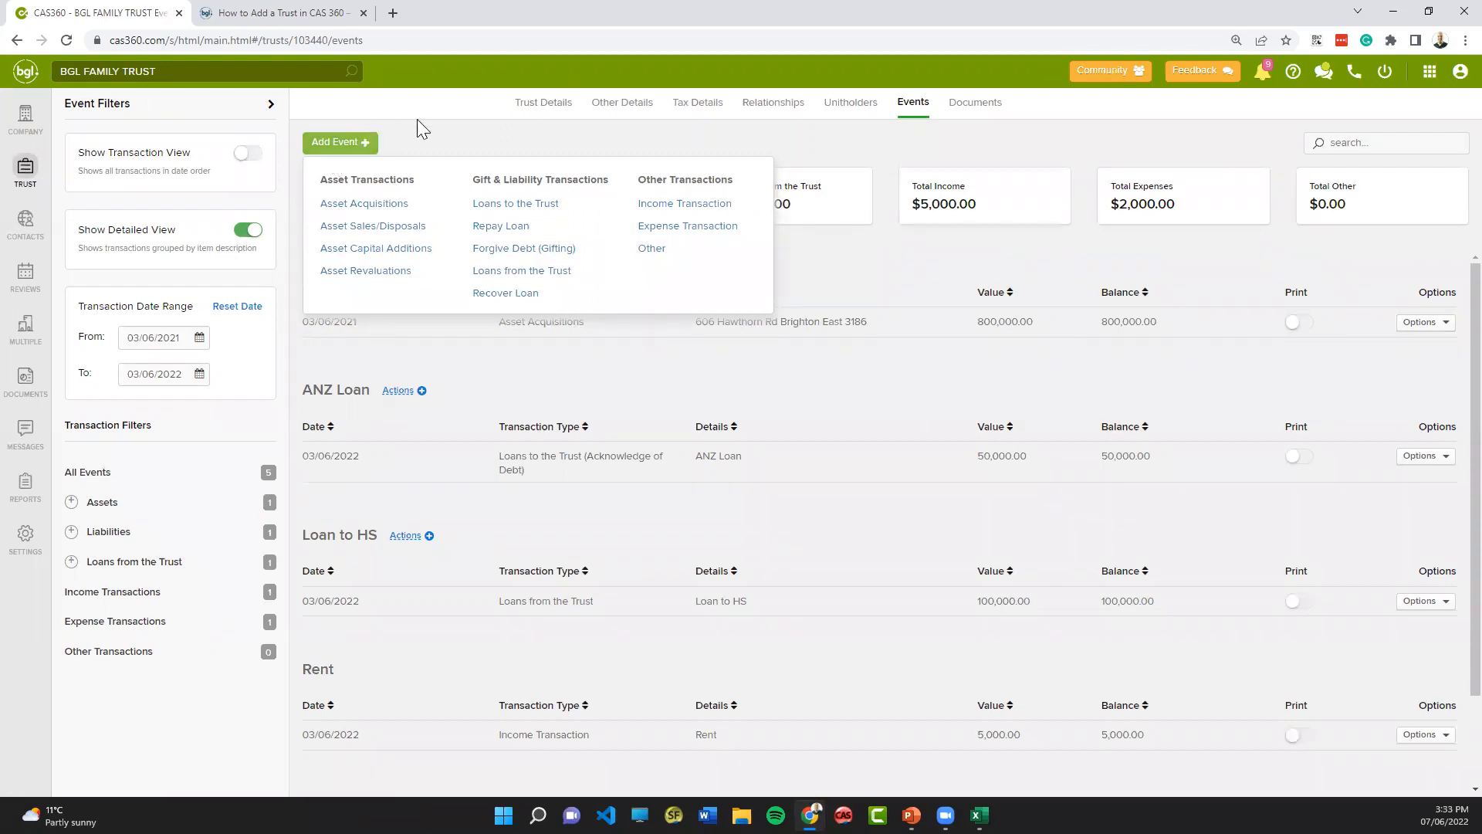
click(384, 163)
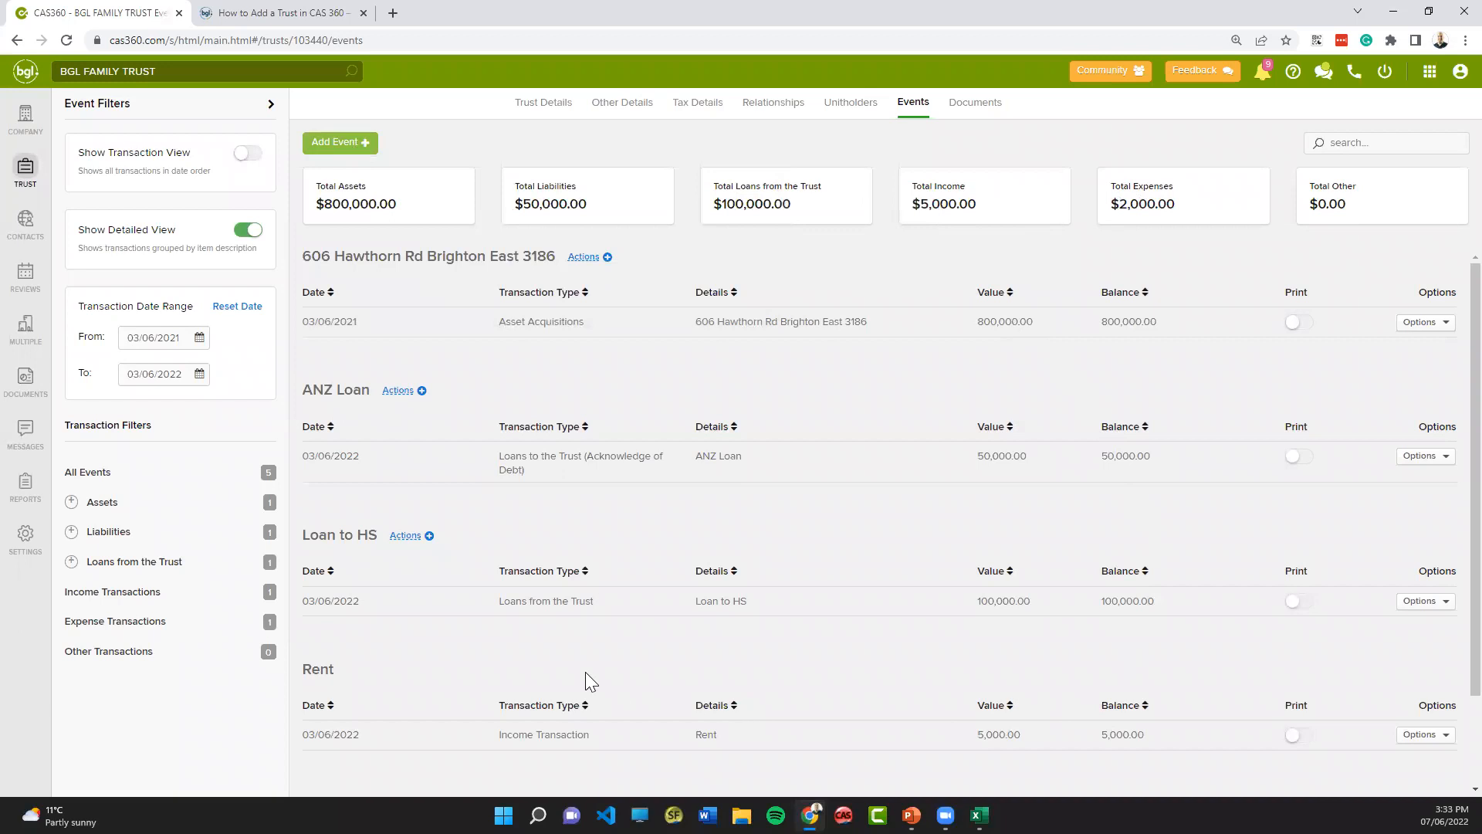
- Record an asset revaluation for the trust's property asset with a revised value of $900,000, and check the total assets
click(583, 262)
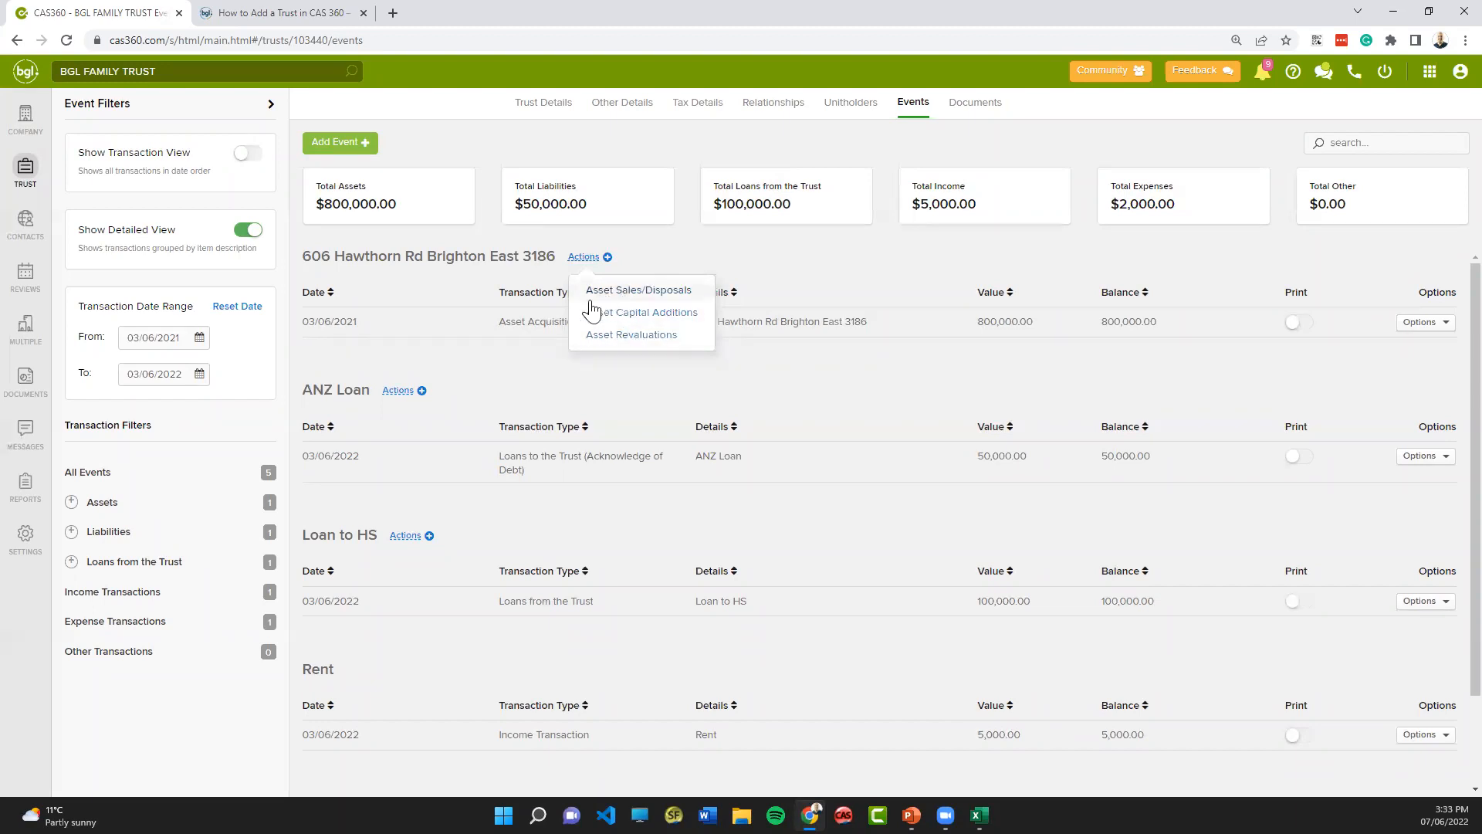
click(620, 337)
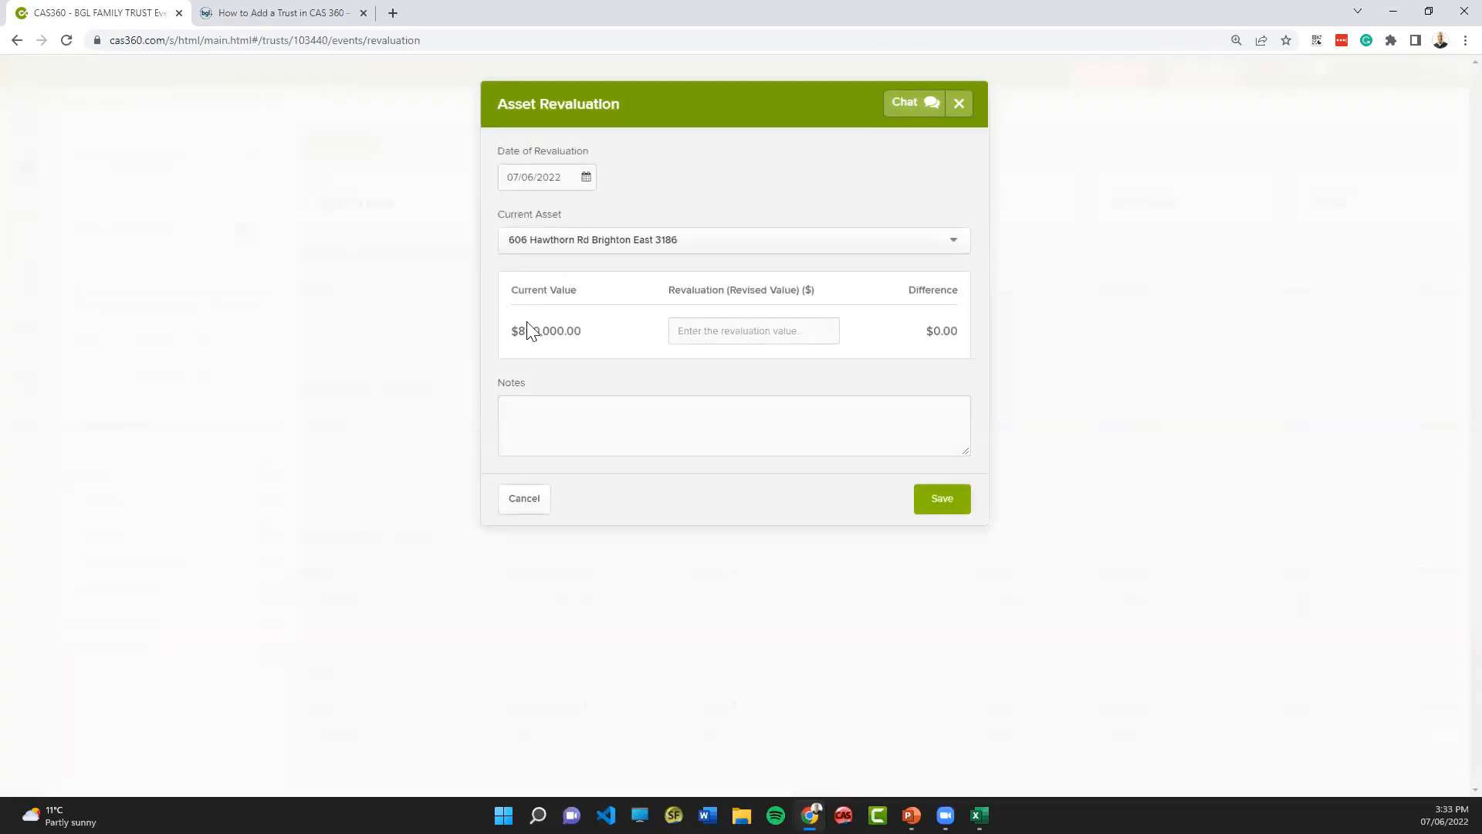
click(724, 335)
text(9)
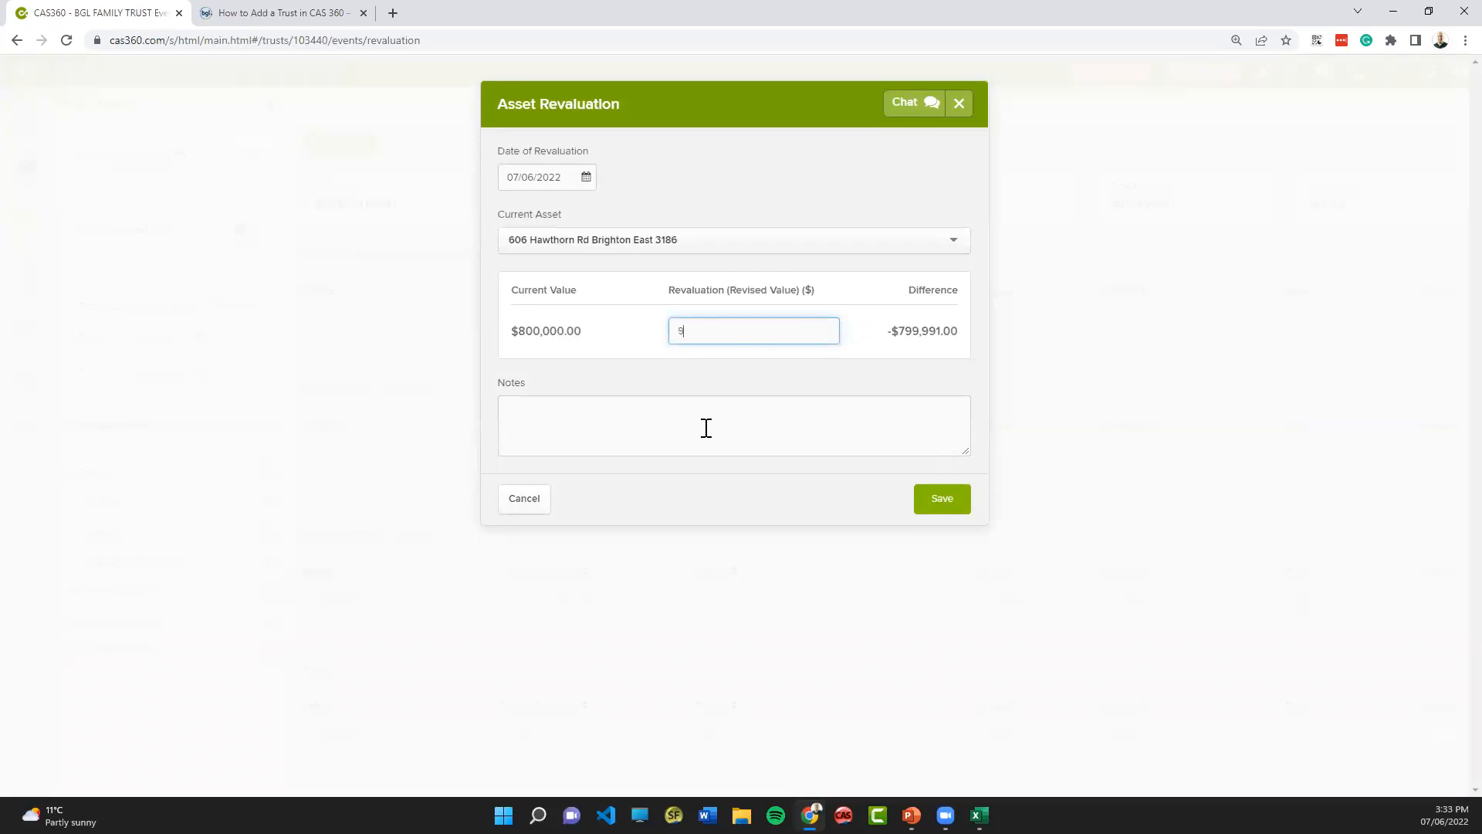
text(00000)
click(937, 503)
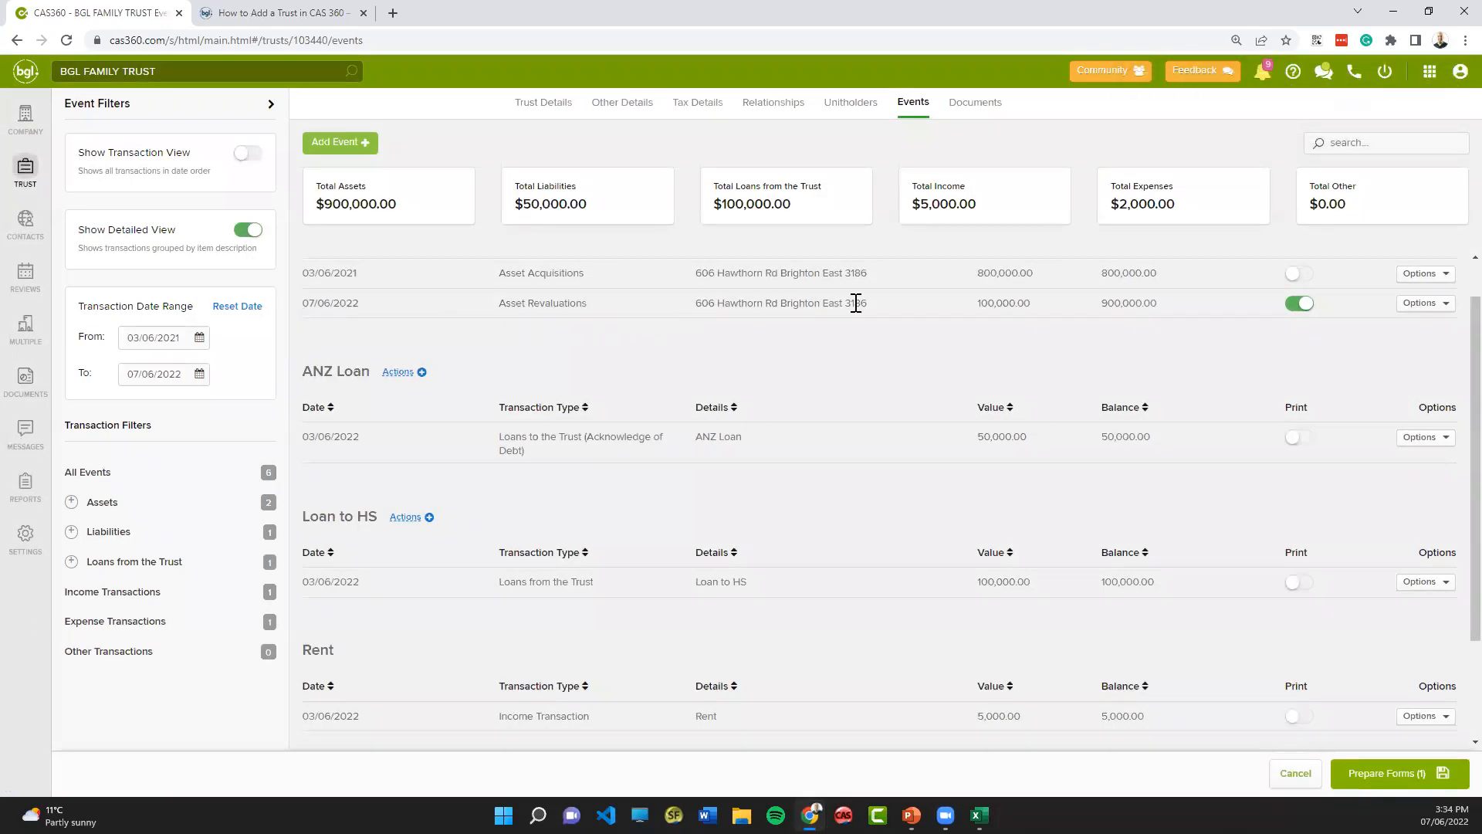
drag(327, 203, 409, 210)
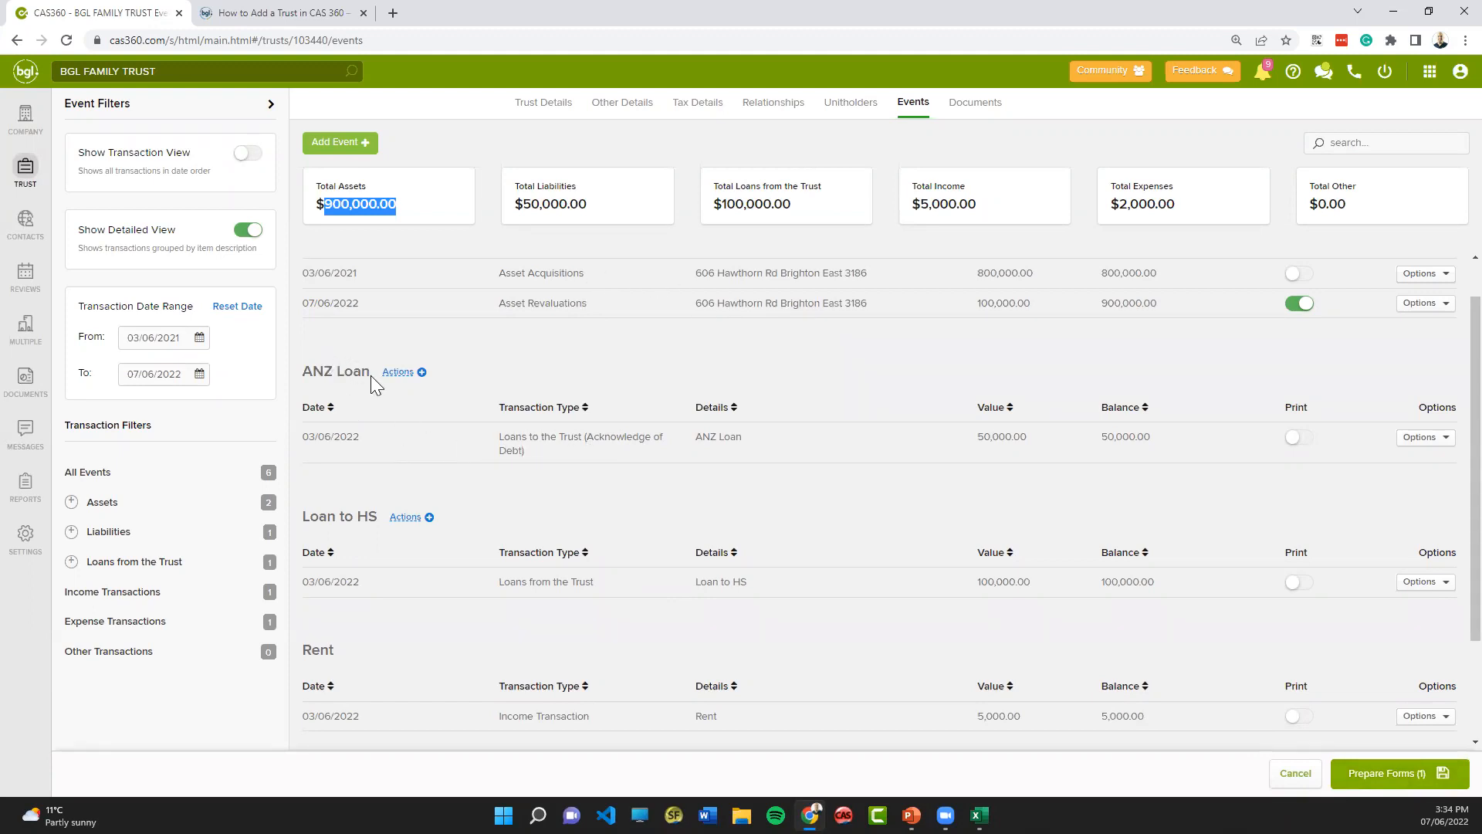
- Record a loan repayment of $5,000 against the ANZ Loan
click(406, 383)
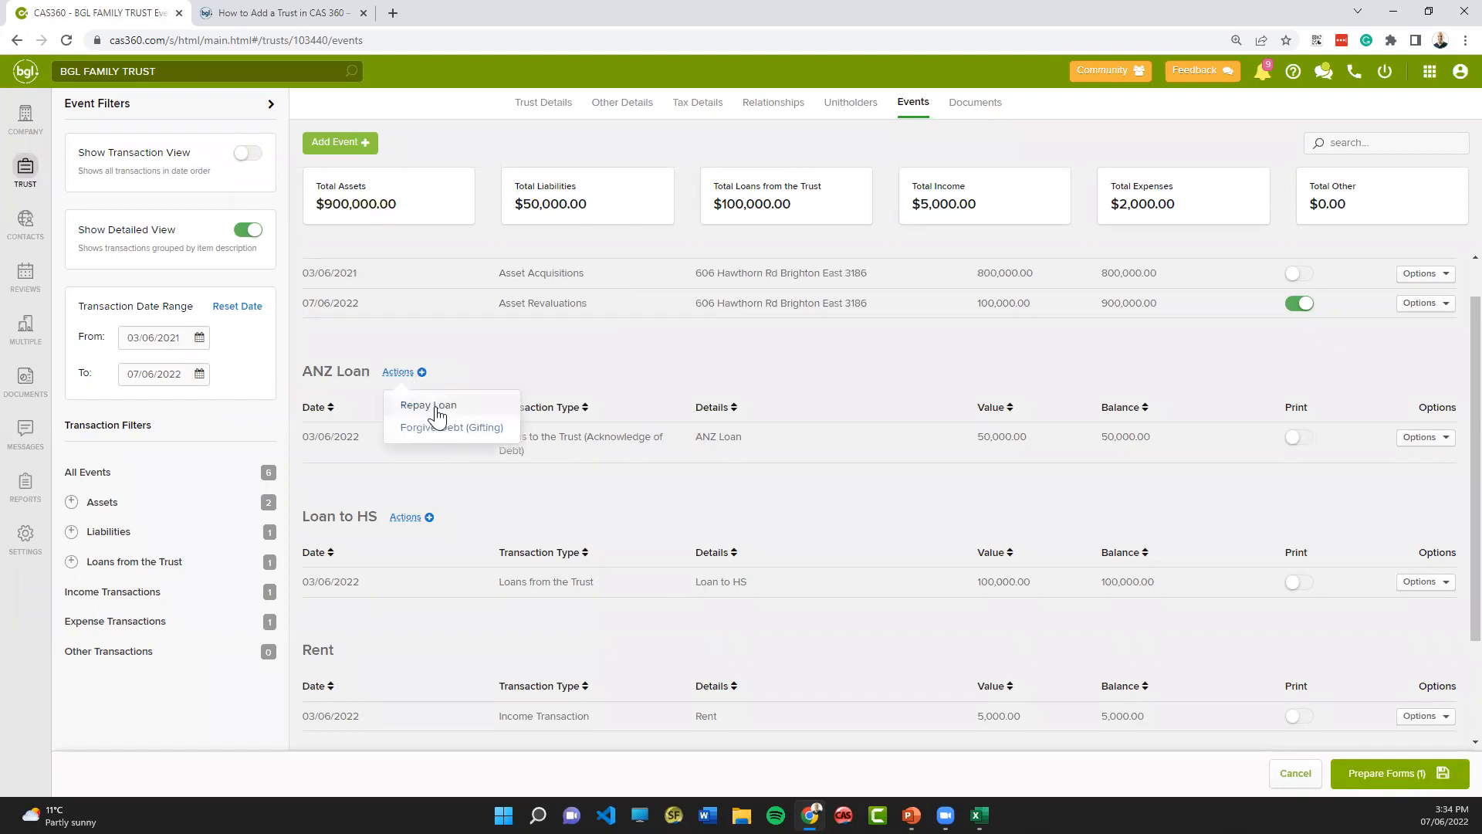
click(435, 406)
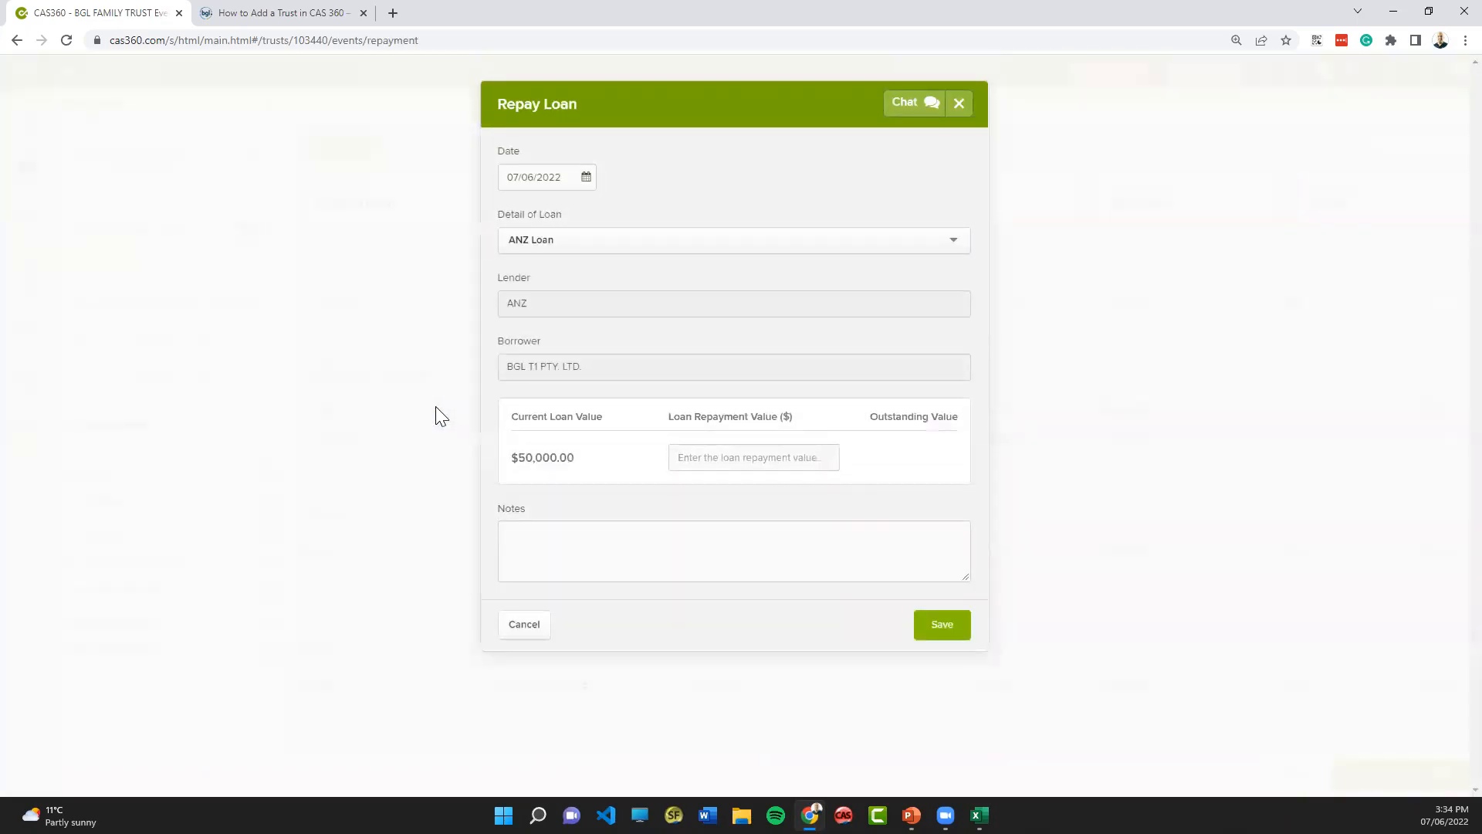
click(709, 461)
text(5000)
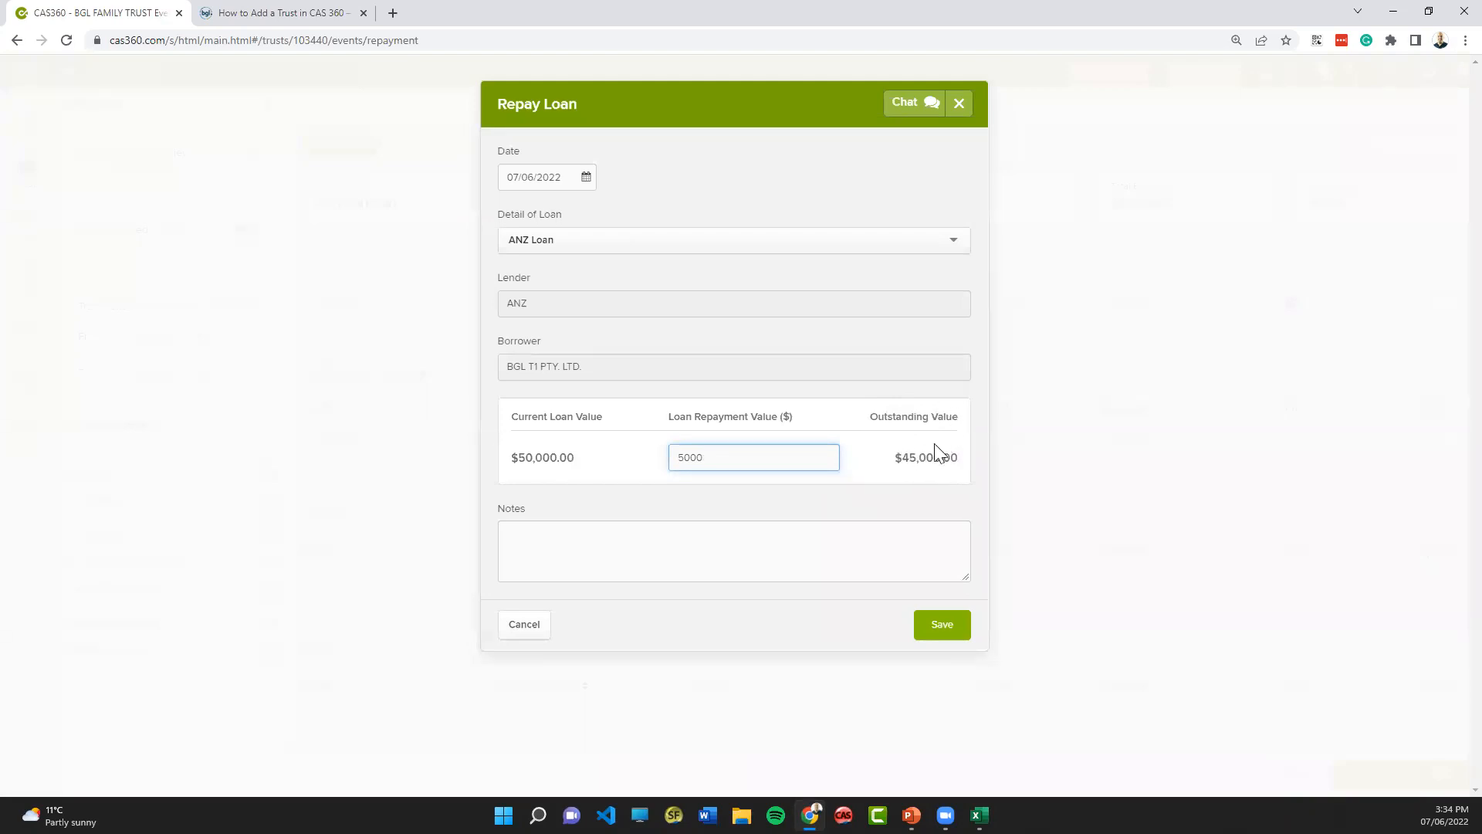
click(944, 631)
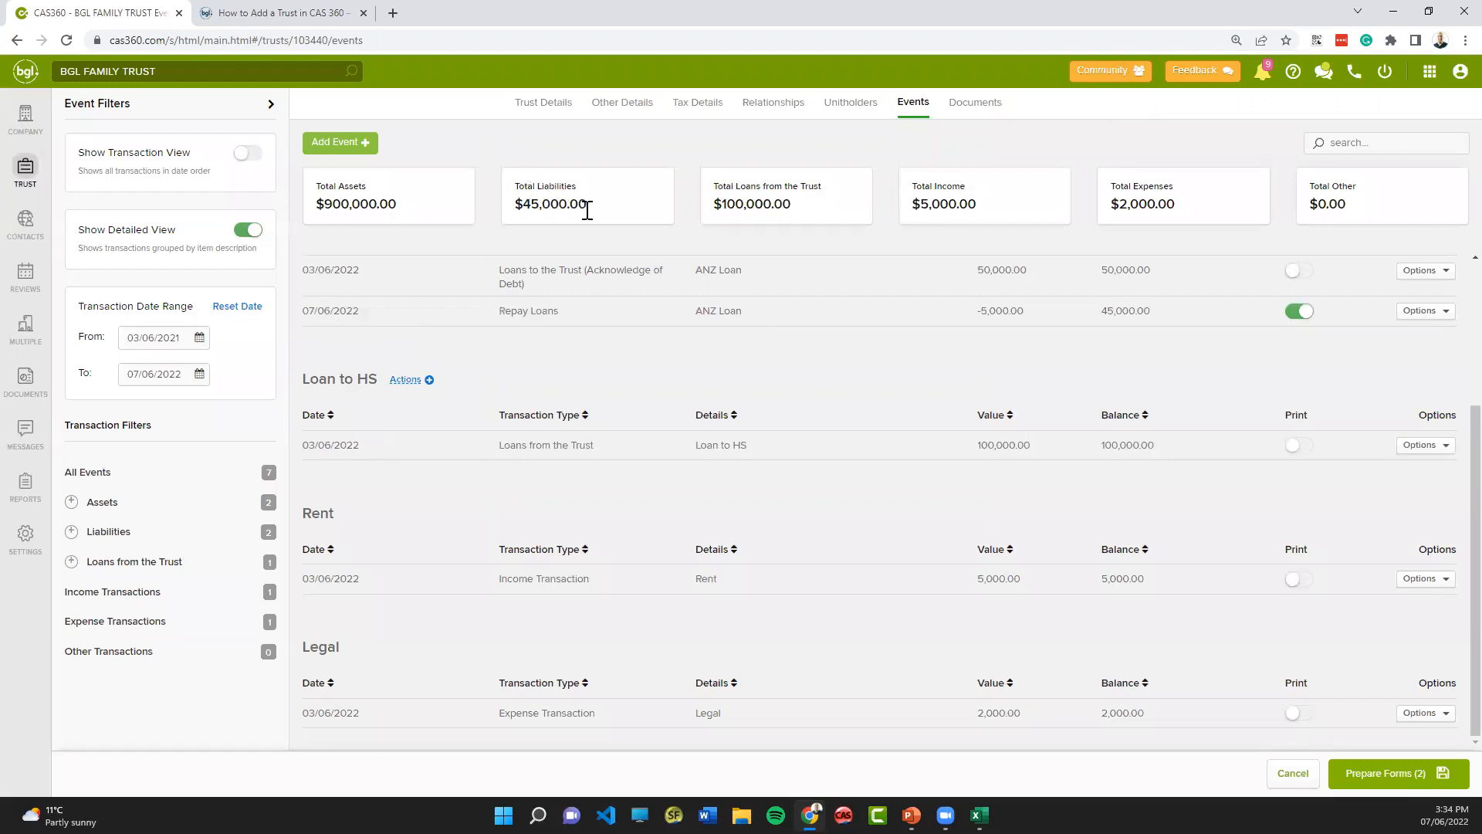
- Prepare the forms for the asset revaluation and loan repayment, and preview the Trustee Minutes or Resolution
click(1382, 774)
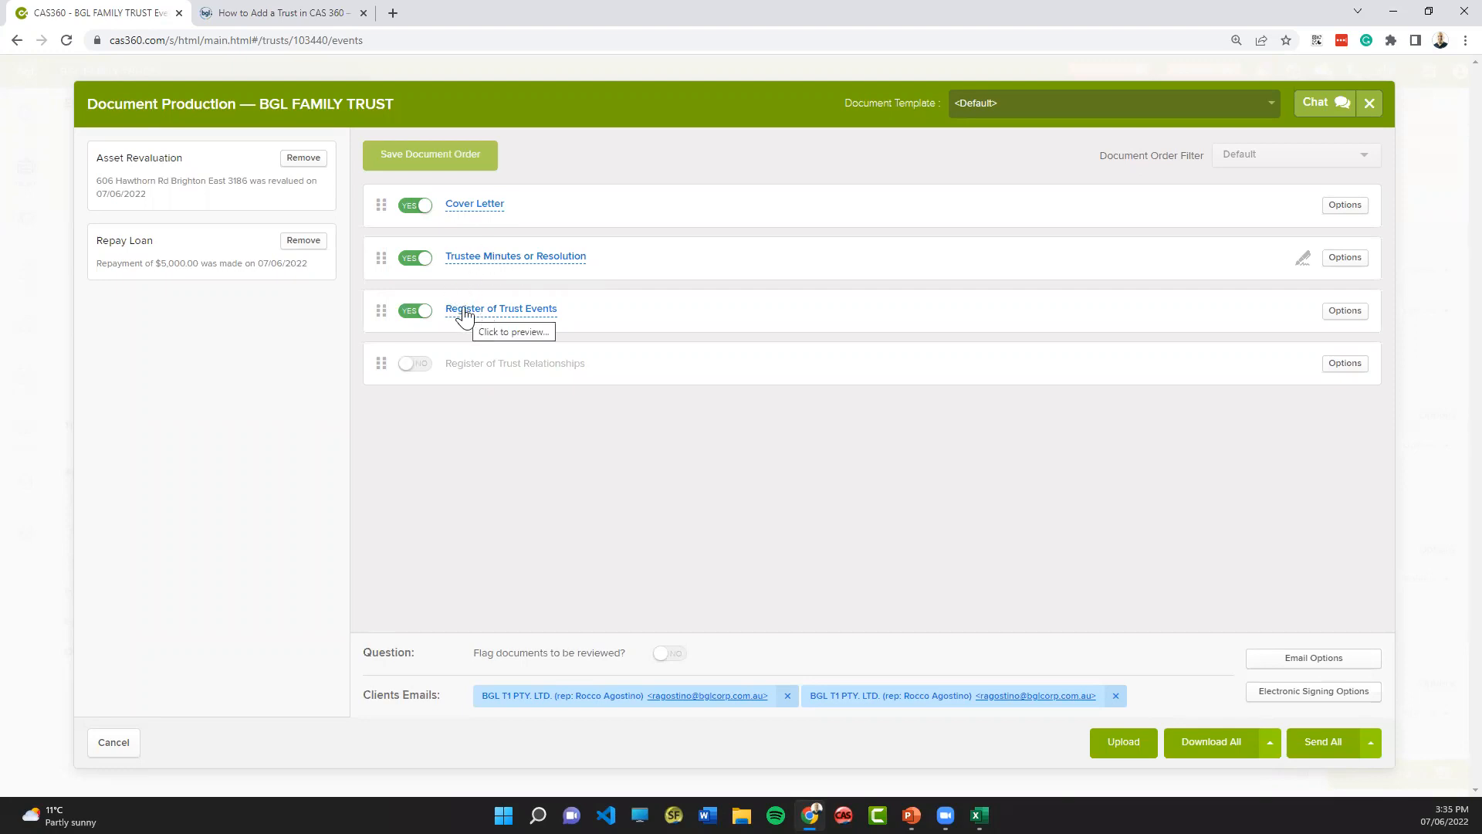
click(476, 261)
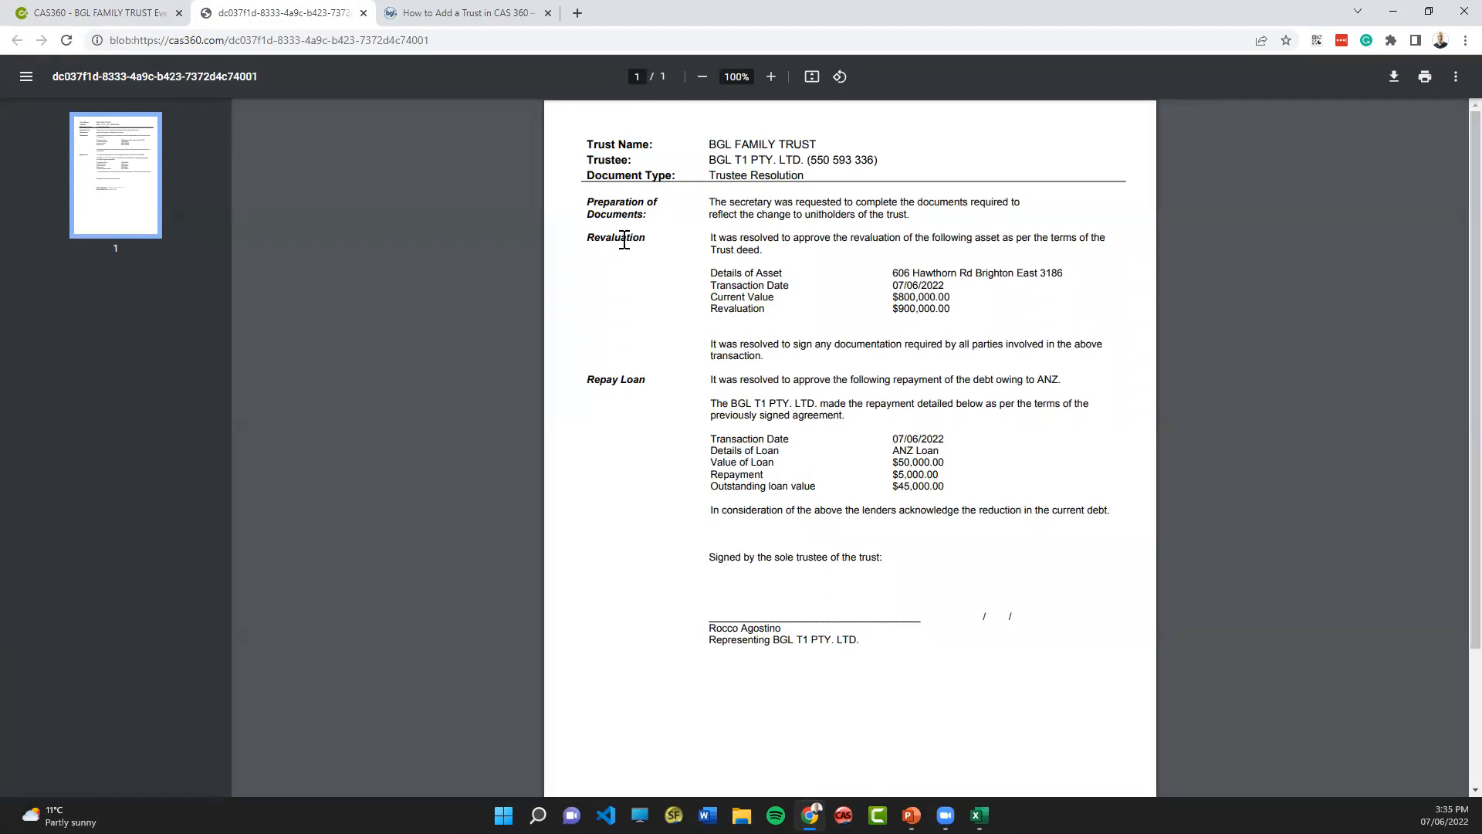
scroll(666, 413, down, 2)
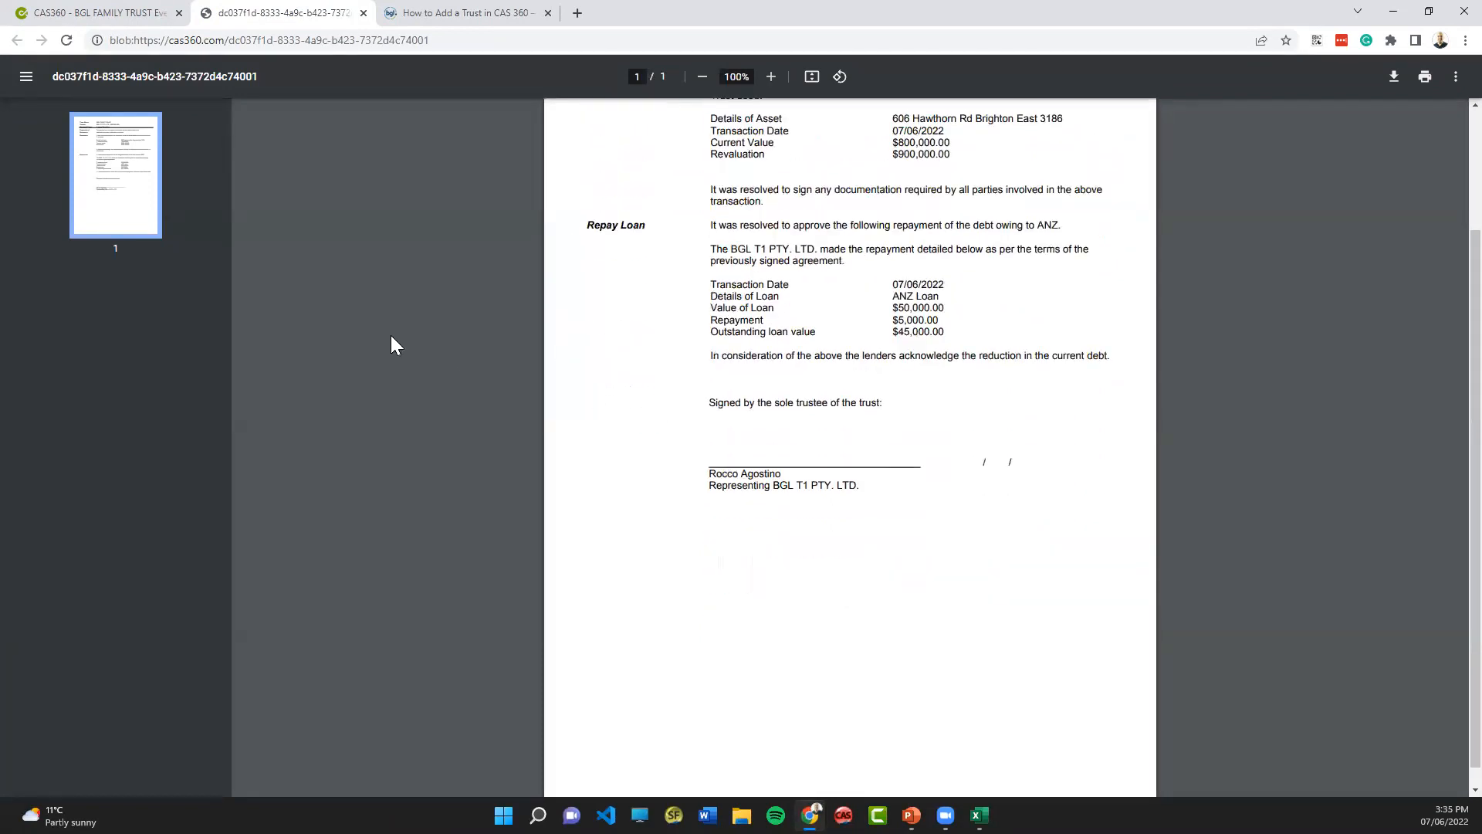
click(364, 13)
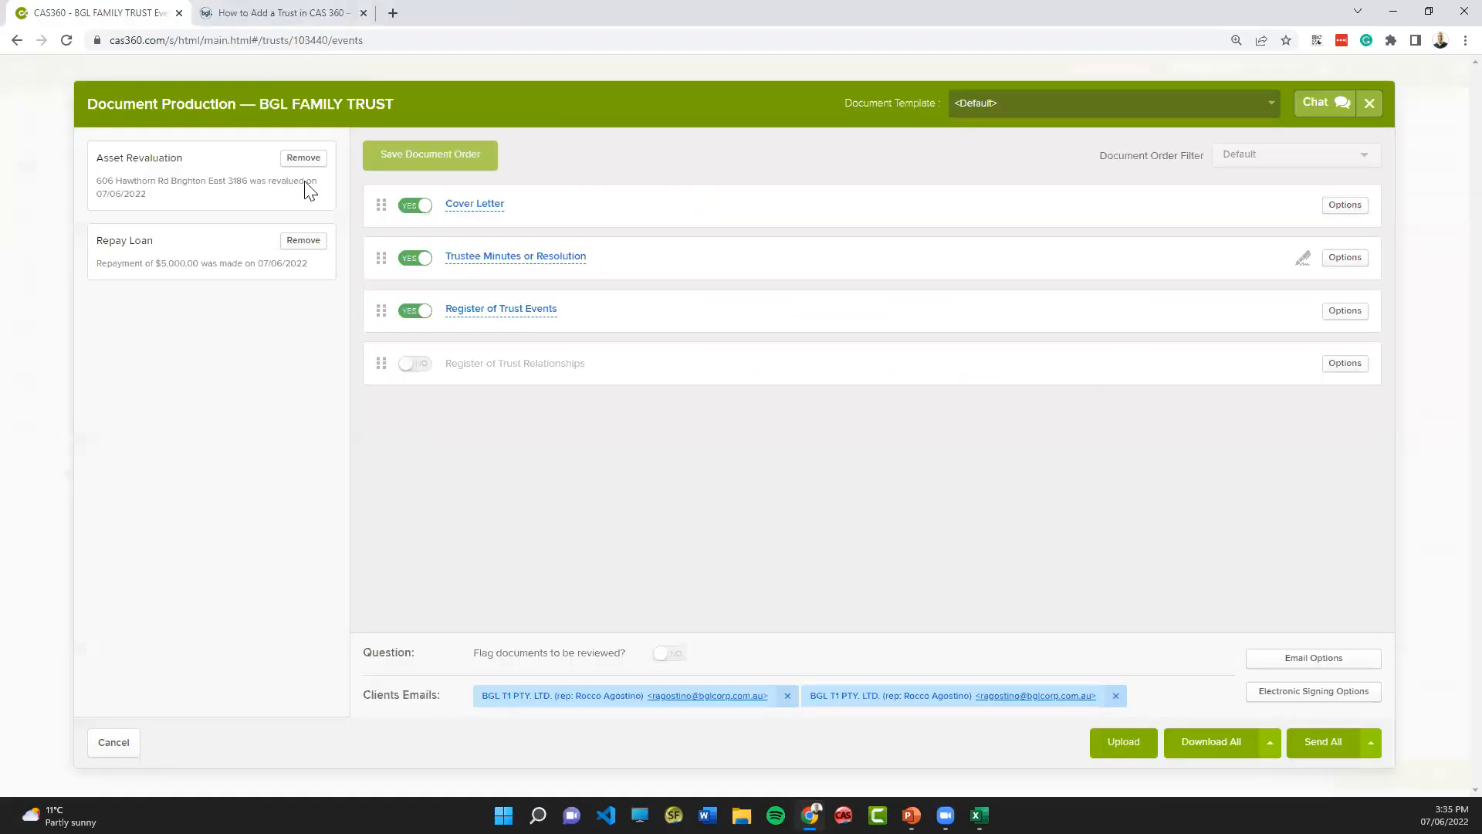
- Preview the Register of Trust Events, and close the document production without sending anything
click(501, 309)
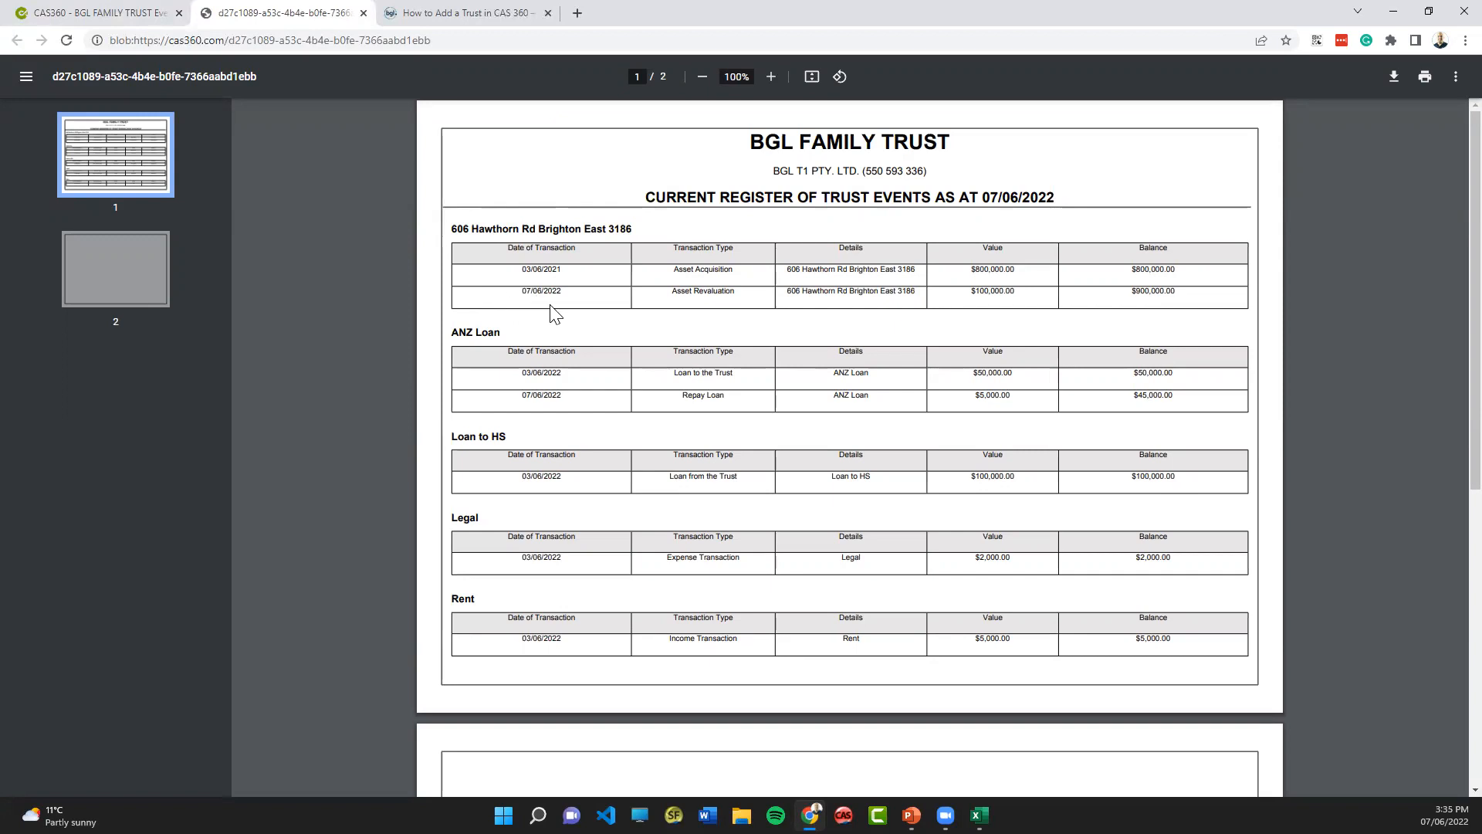
scroll(550, 306, down, 3)
scroll(550, 304, up, 3)
click(363, 13)
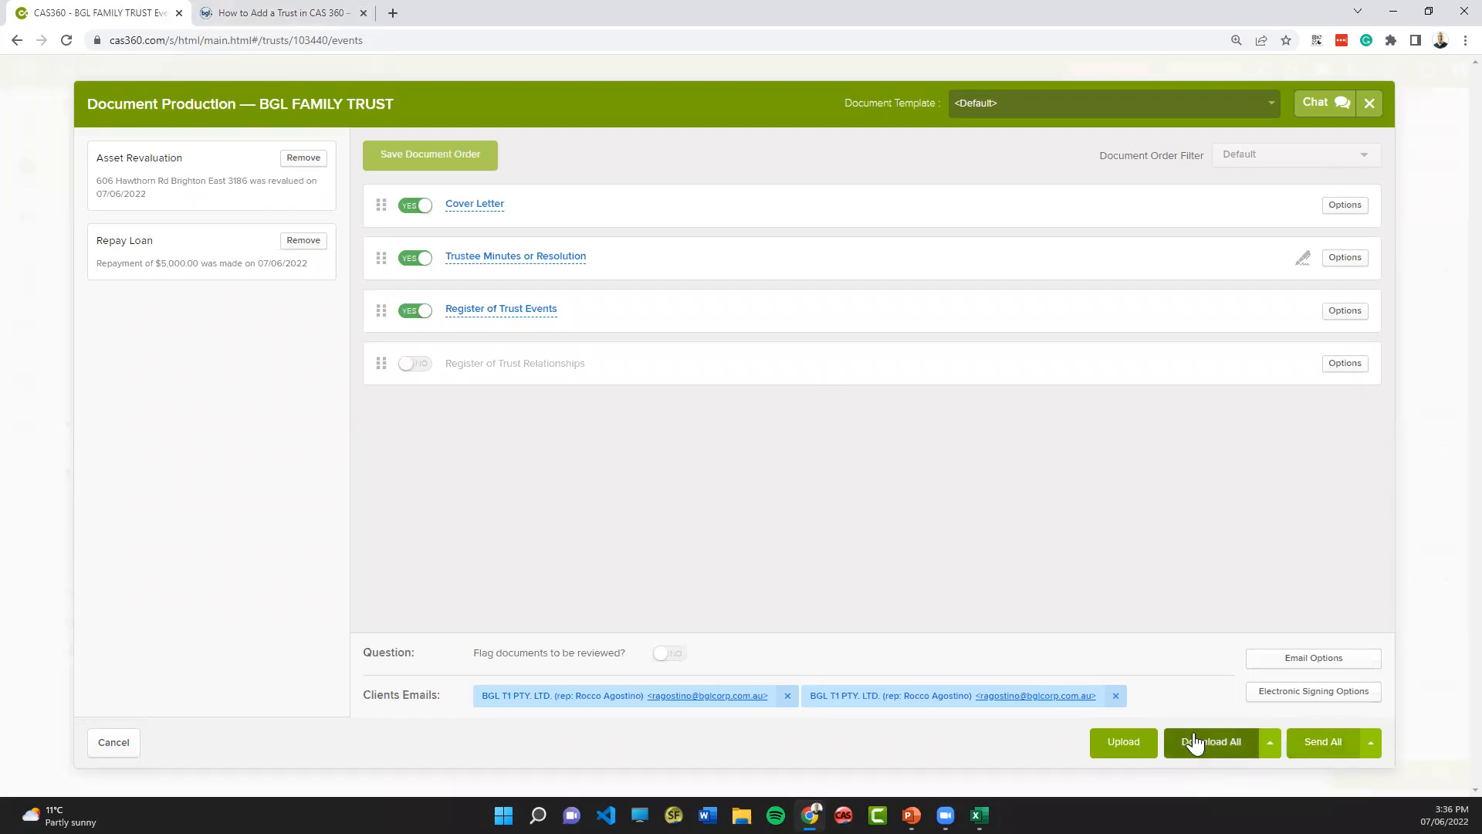
click(1368, 105)
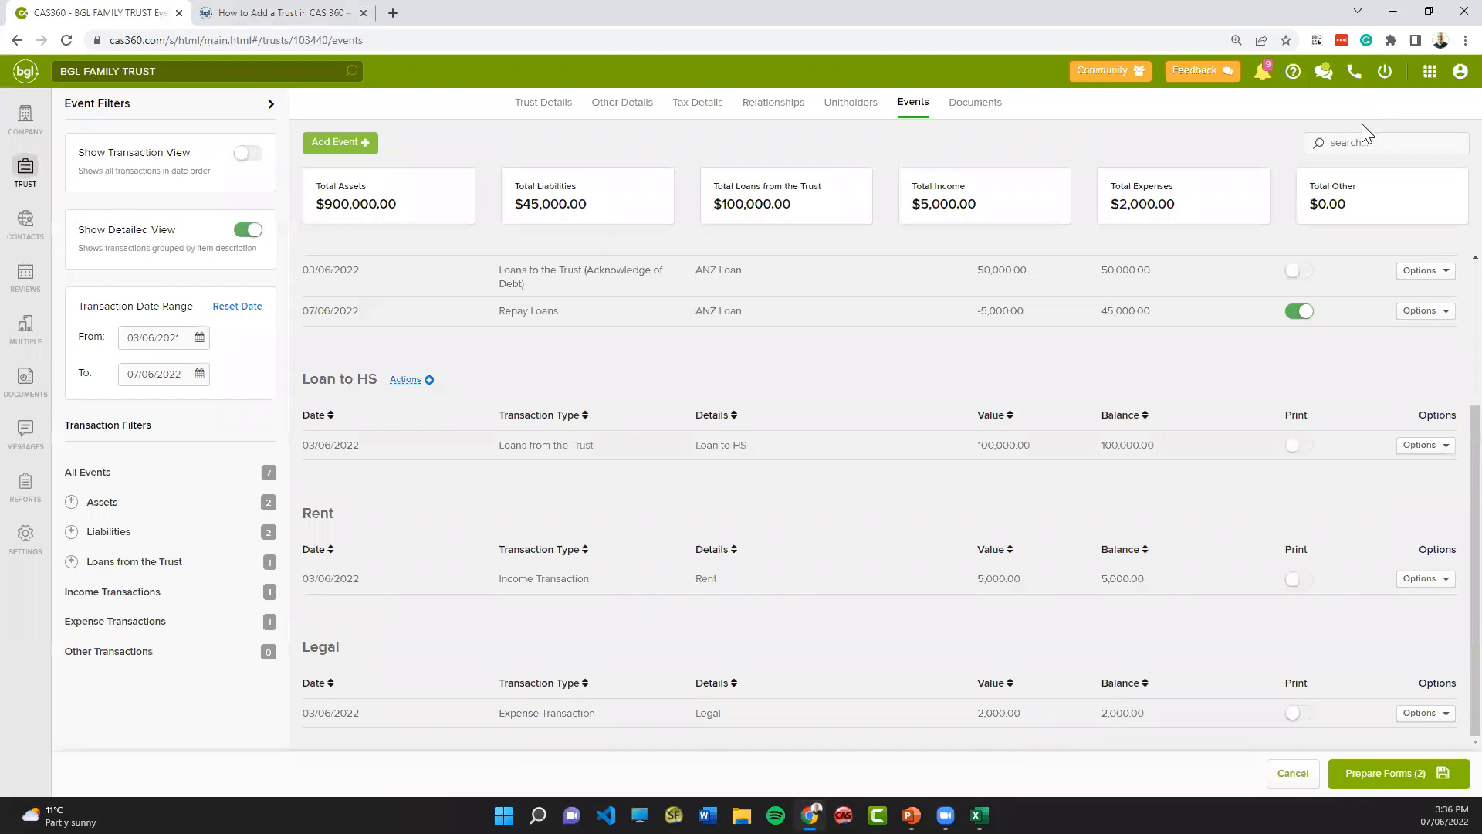
- Open the documents of BGL FAMILY TRUST
click(963, 109)
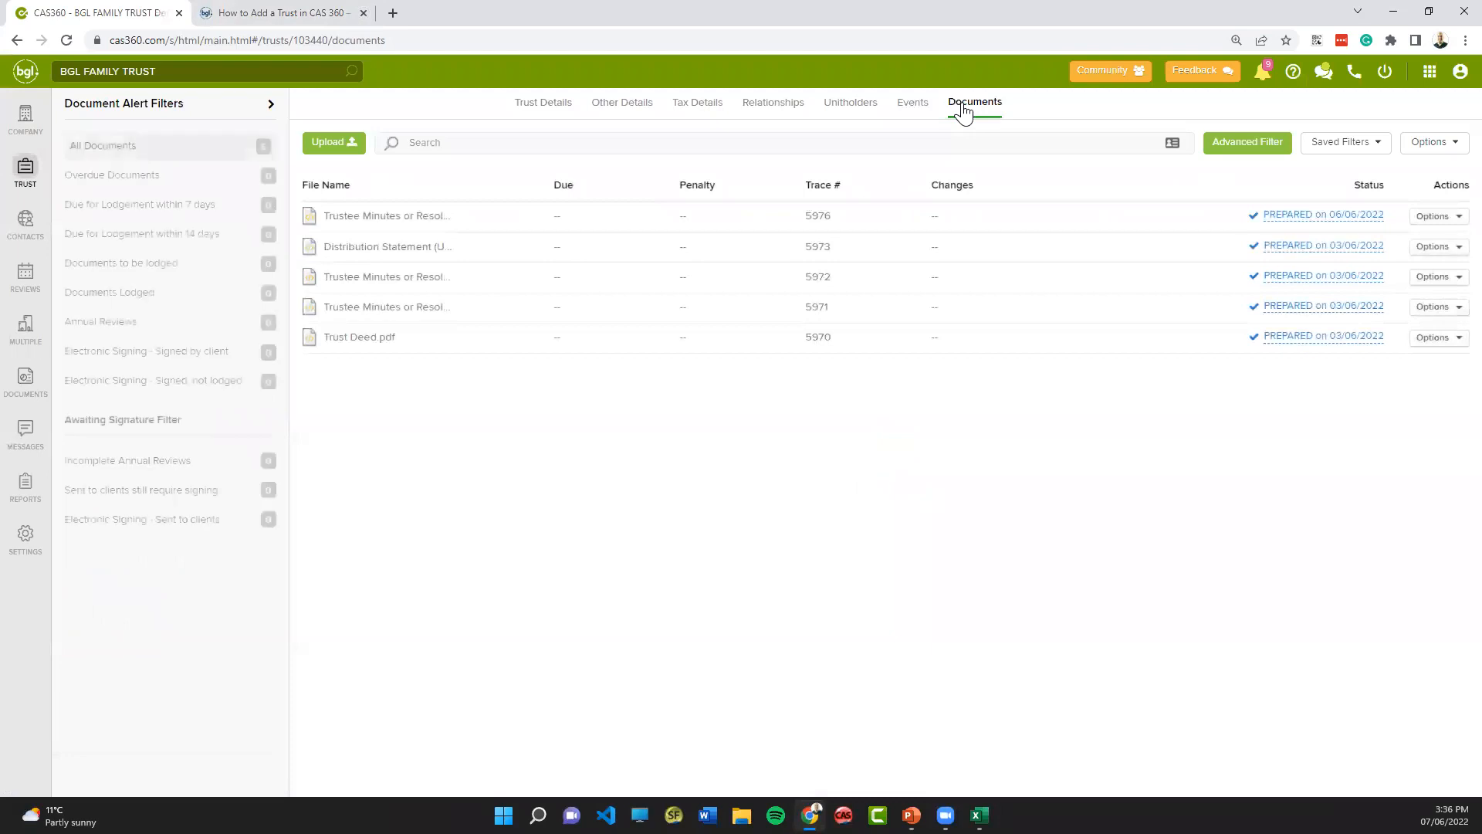
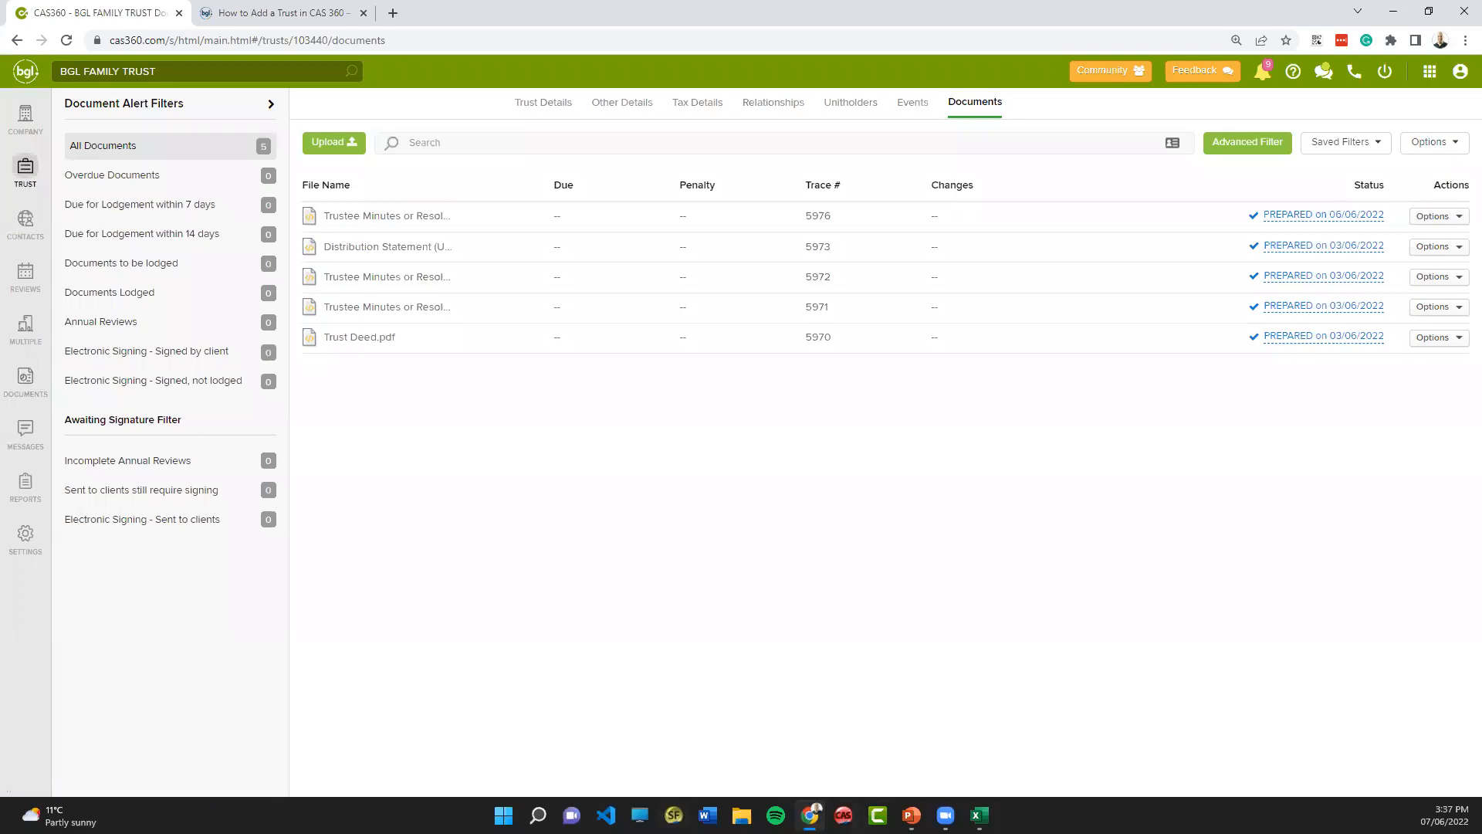
- Switch to the Trusts.pptx presentation in PowerPoint and present the SimpleInvest360 slide full screen
click(912, 815)
click(112, 618)
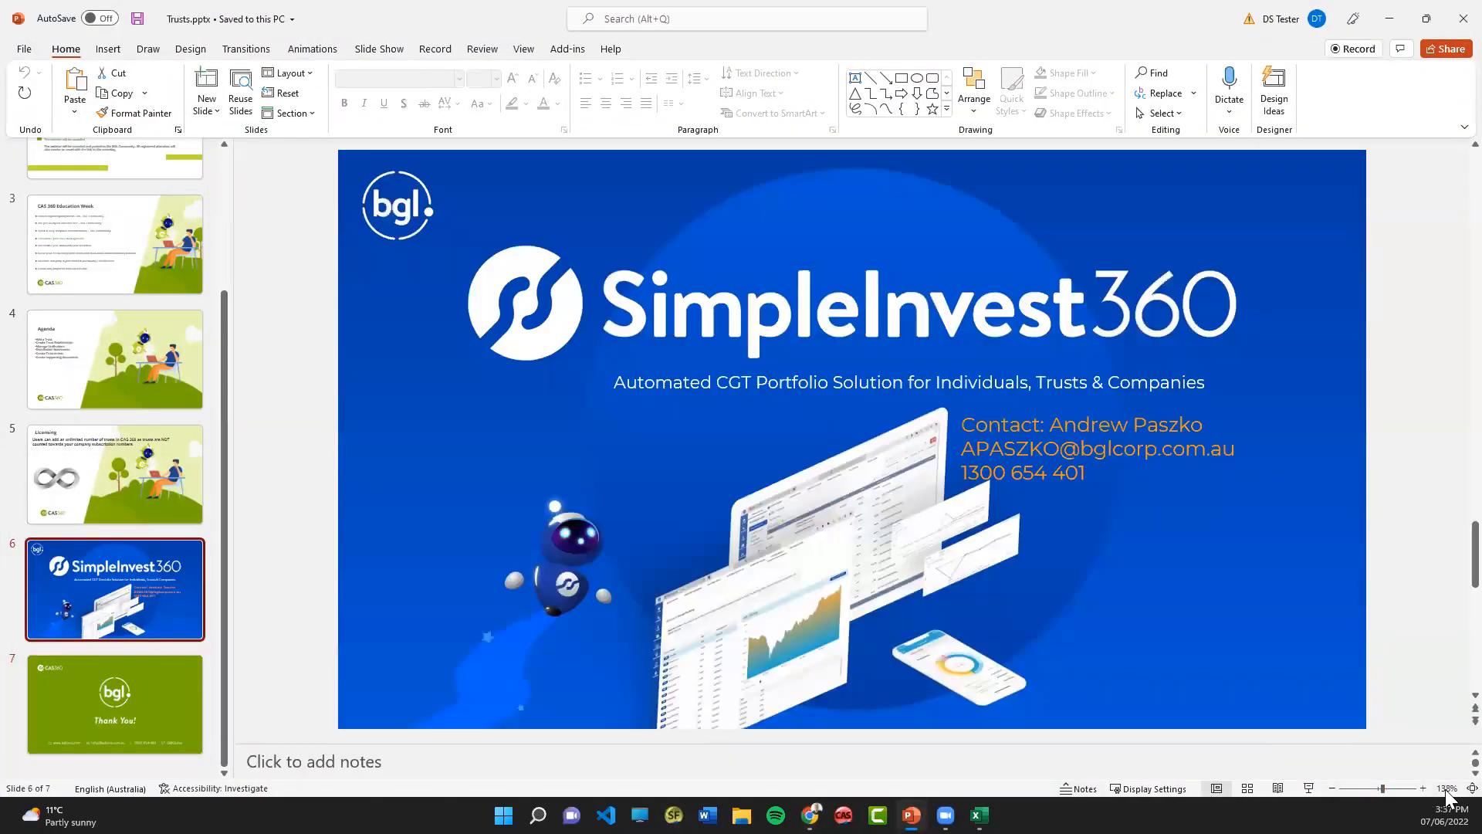
click(1305, 789)
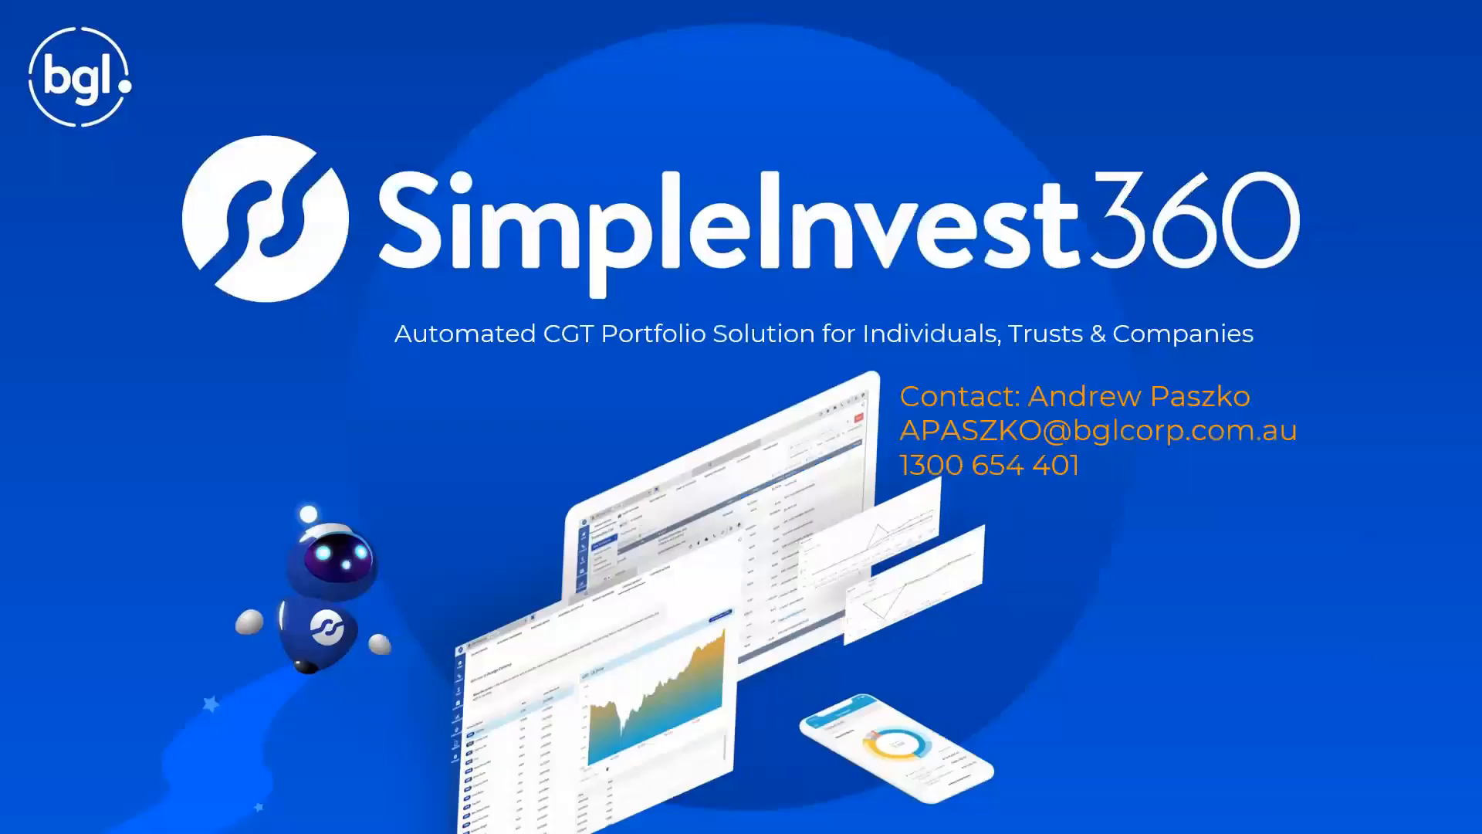